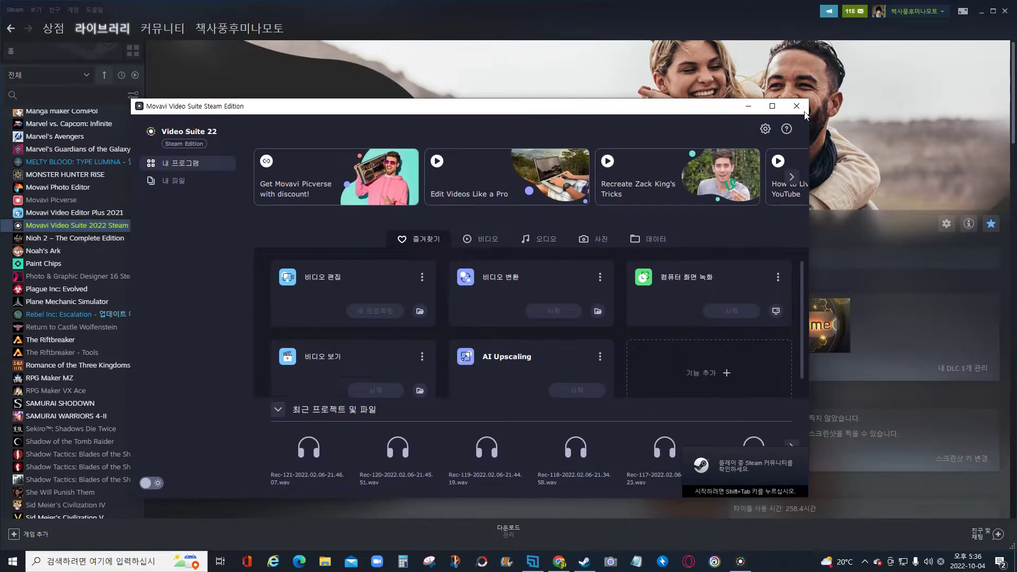
# Close the Movavi suite window, relaunch Movavi Video Suite 2022 from the Steam library, and maximize its video editor window.
pyautogui.click(797, 106)
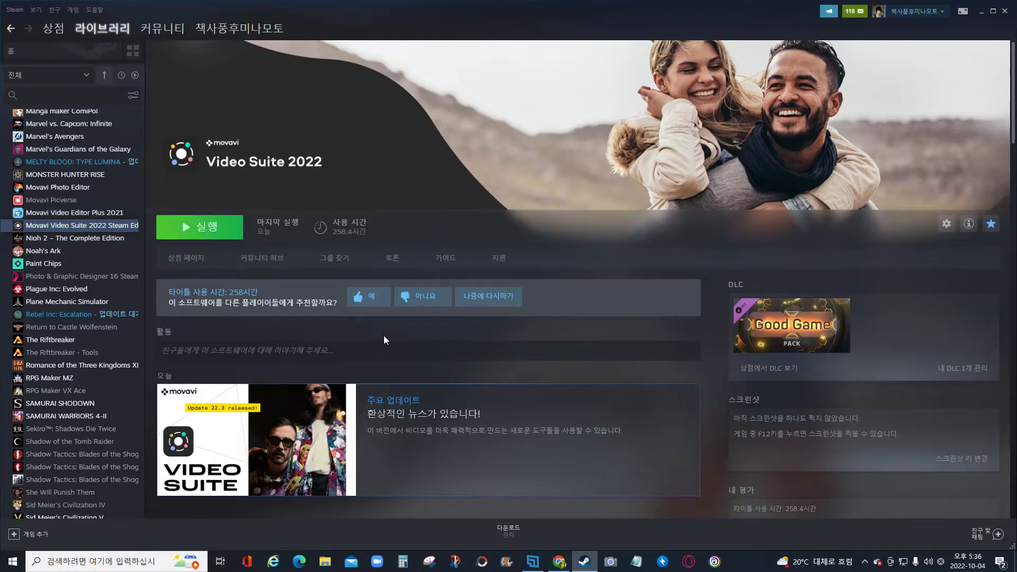
pyautogui.click(532, 562)
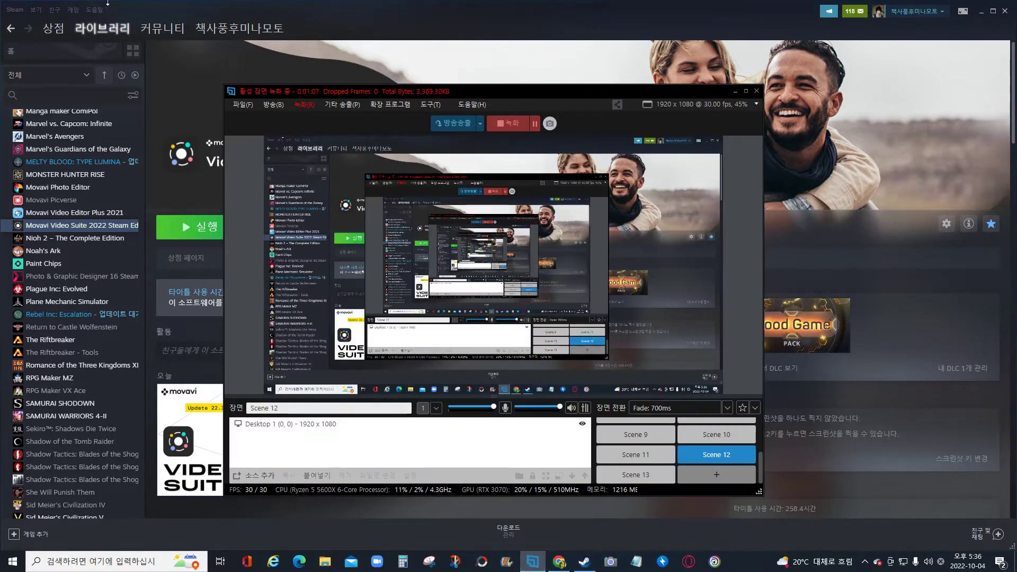
pyautogui.click(568, 14)
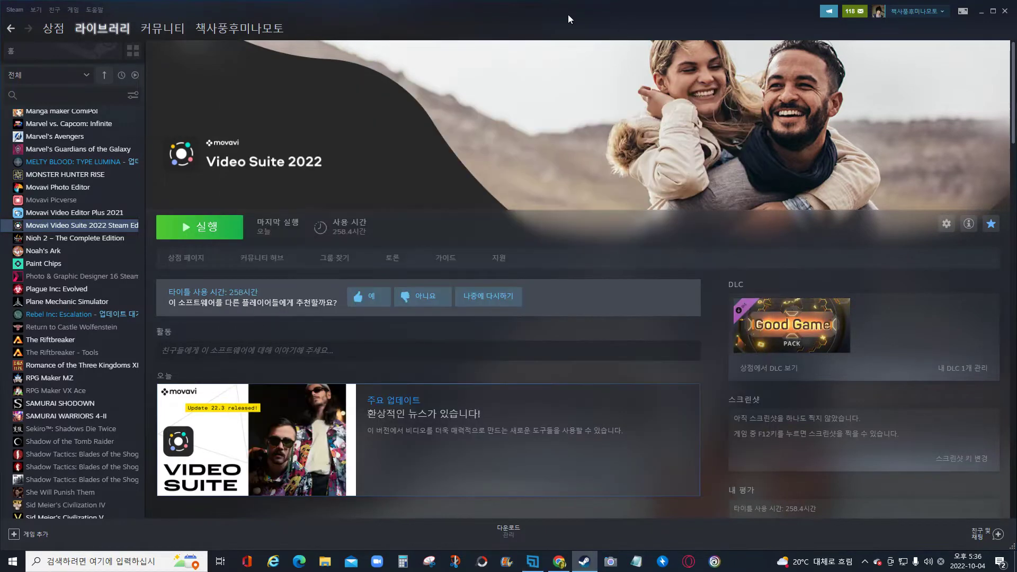
pyautogui.click(197, 237)
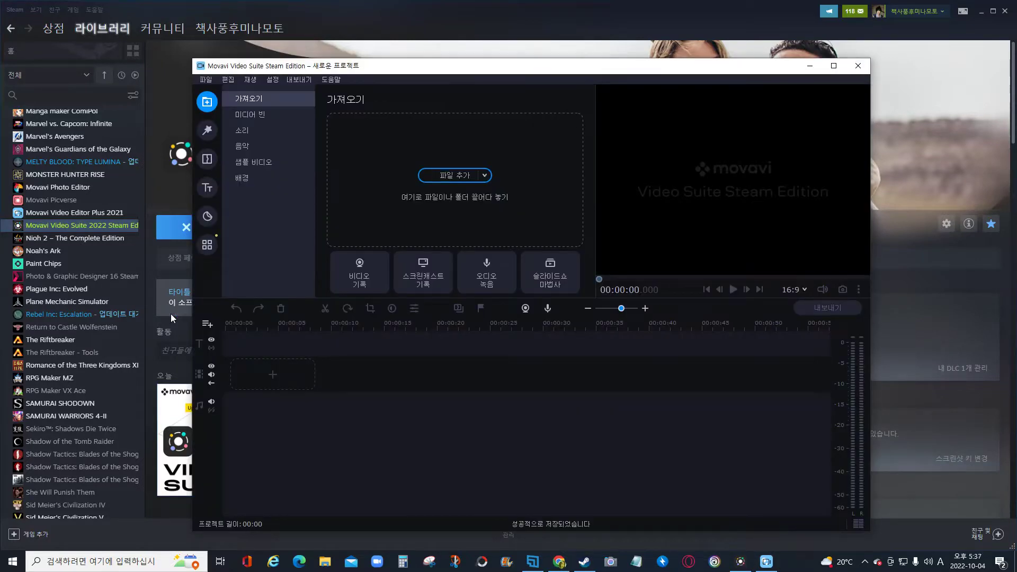
pyautogui.doubleClick(752, 66)
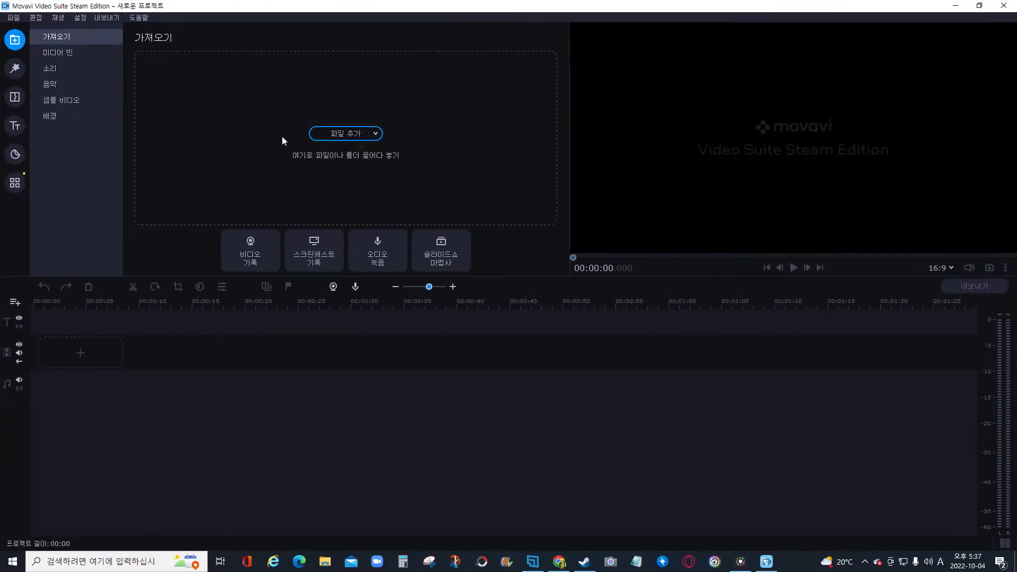
# Import the video 2022-09-29_12-47-55.mp4 from the 출애굽10개재앙 folder inside 스트리밍녹화보관실2 on Seagate (E:).
pyautogui.click(336, 134)
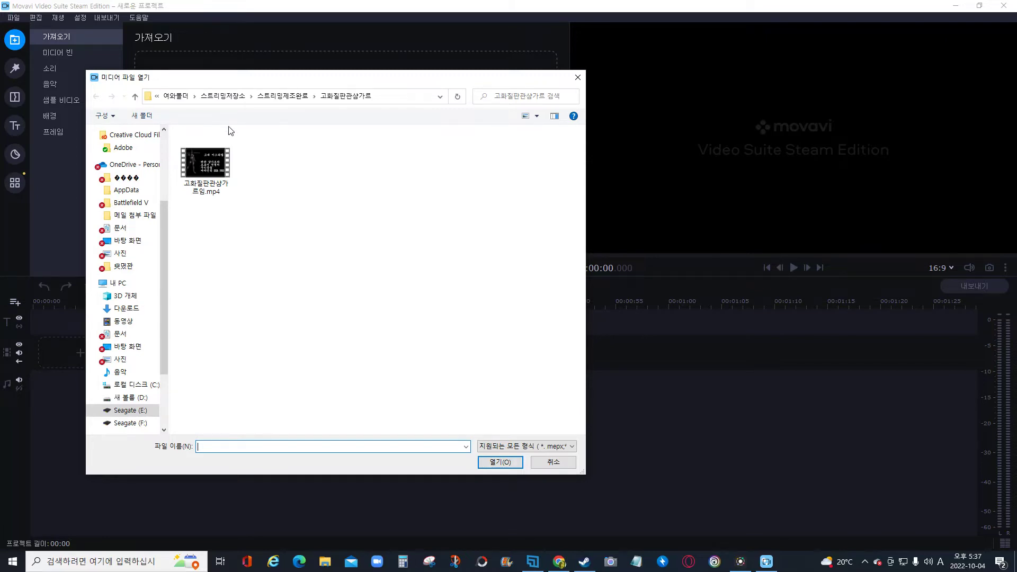
pyautogui.click(223, 96)
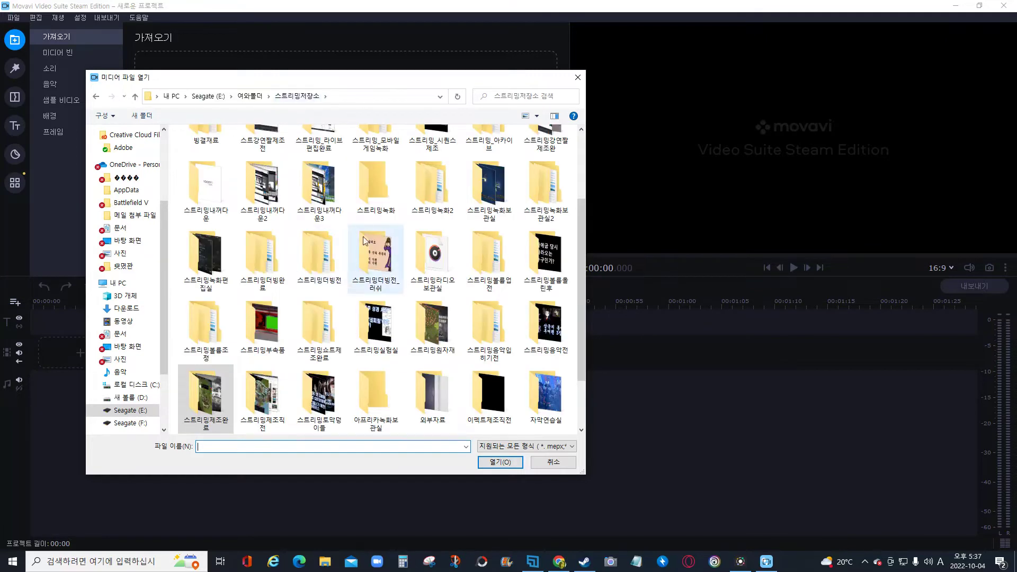
pyautogui.scroll(-1, 498, 268)
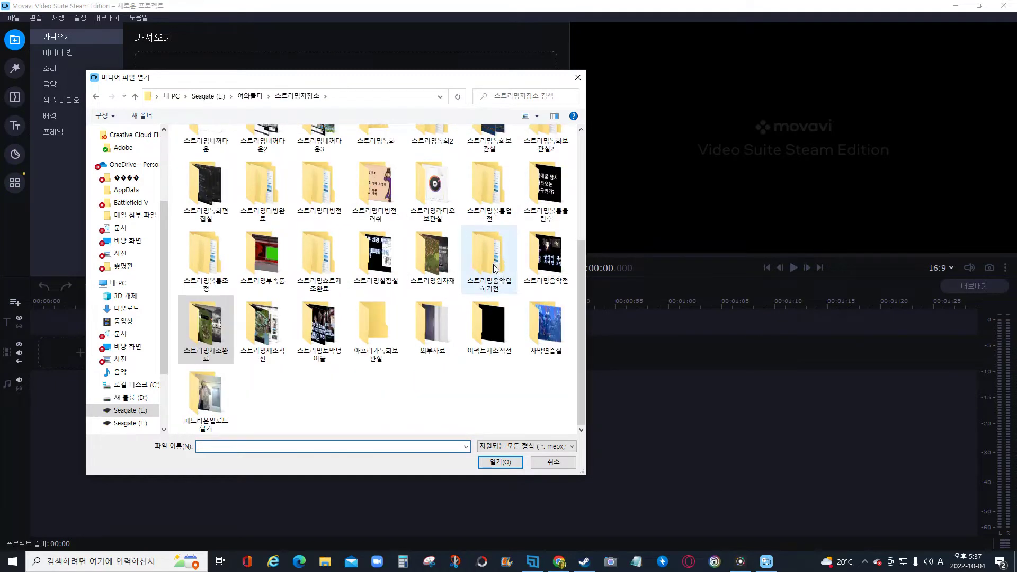
pyautogui.scroll(3, 498, 269)
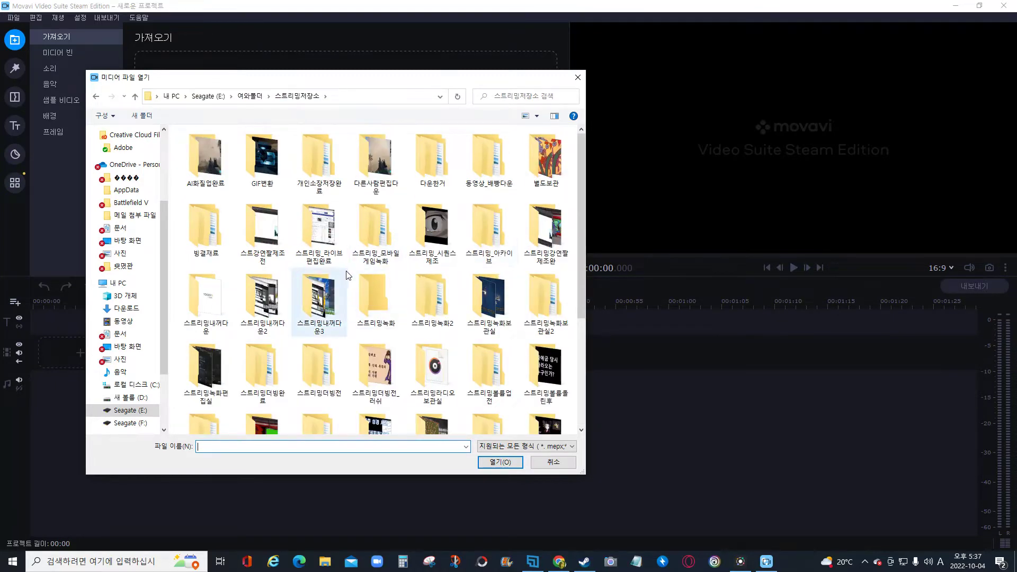
pyautogui.scroll(-3, 339, 270)
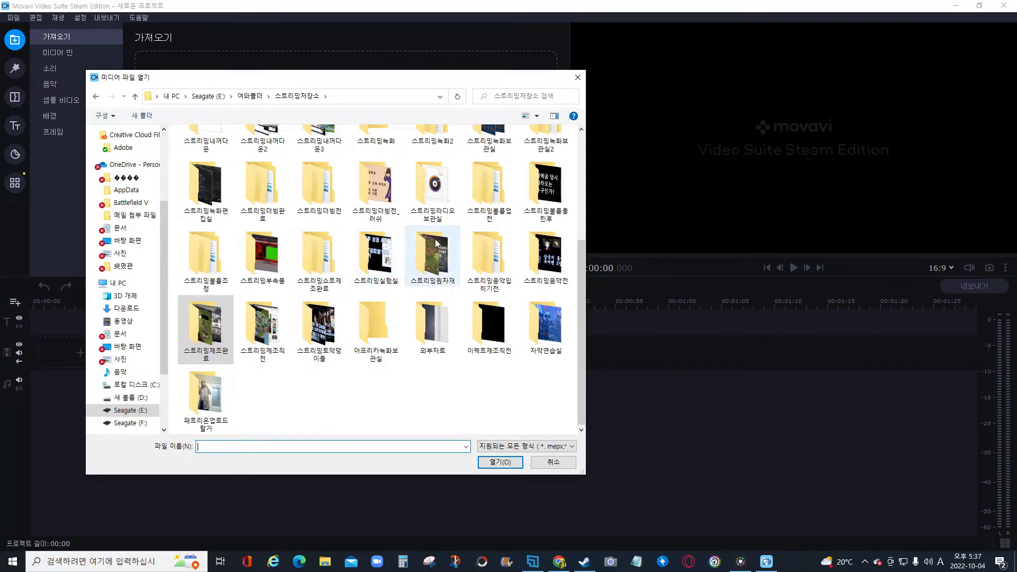
pyautogui.scroll(3, 379, 253)
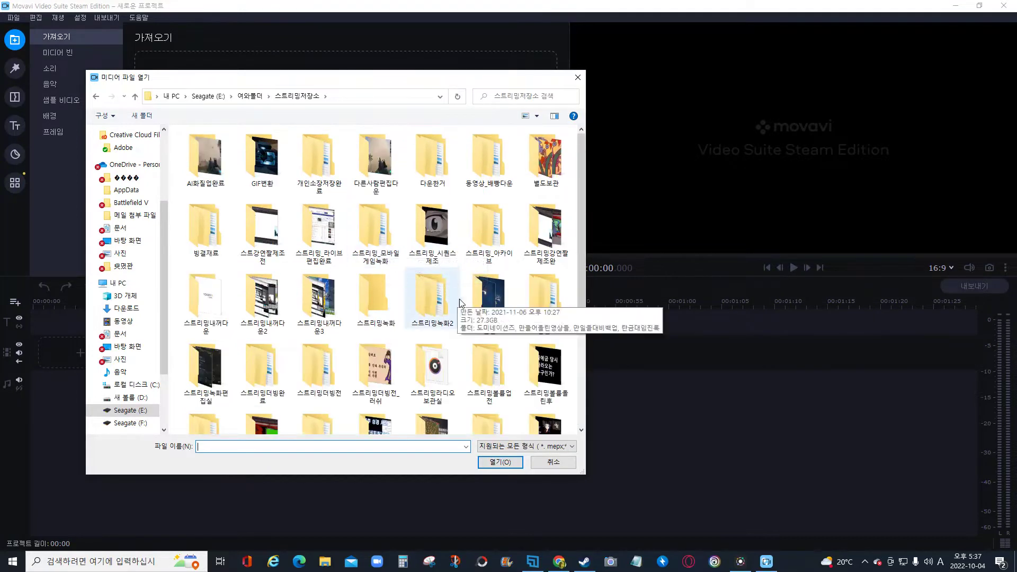
pyautogui.doubleClick(530, 304)
pyautogui.click(219, 159)
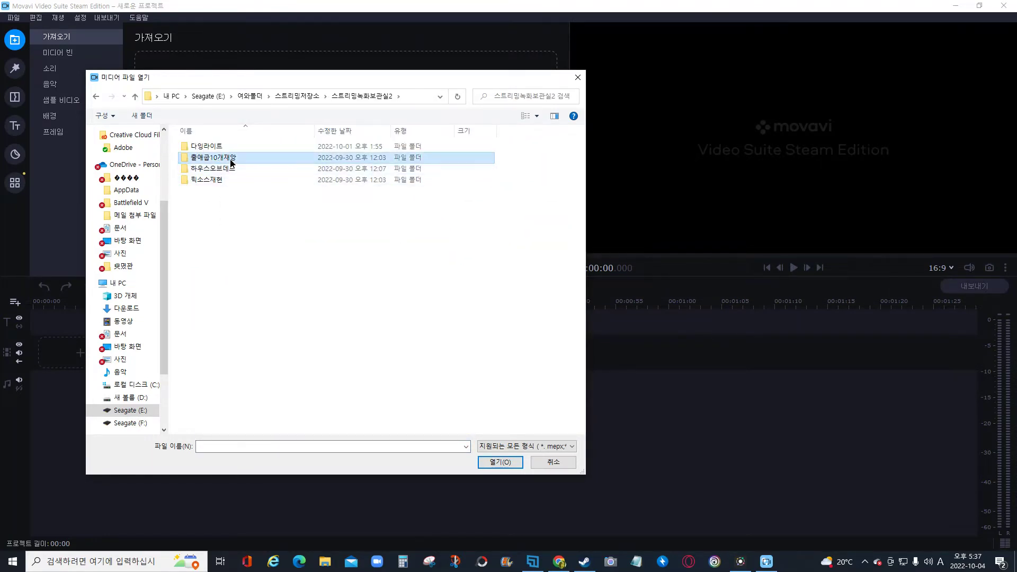
pyautogui.doubleClick(231, 159)
pyautogui.click(219, 166)
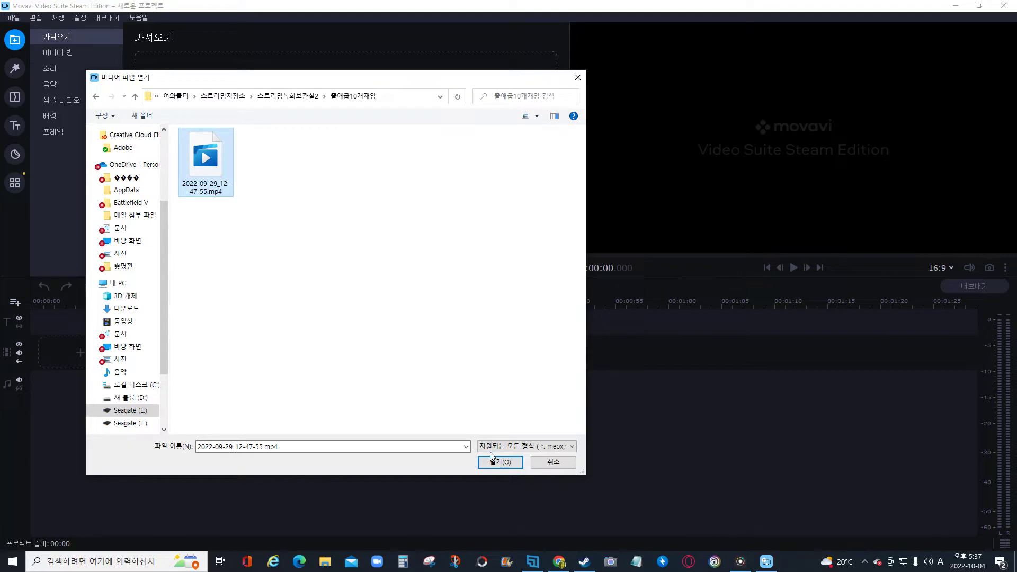
pyautogui.click(500, 462)
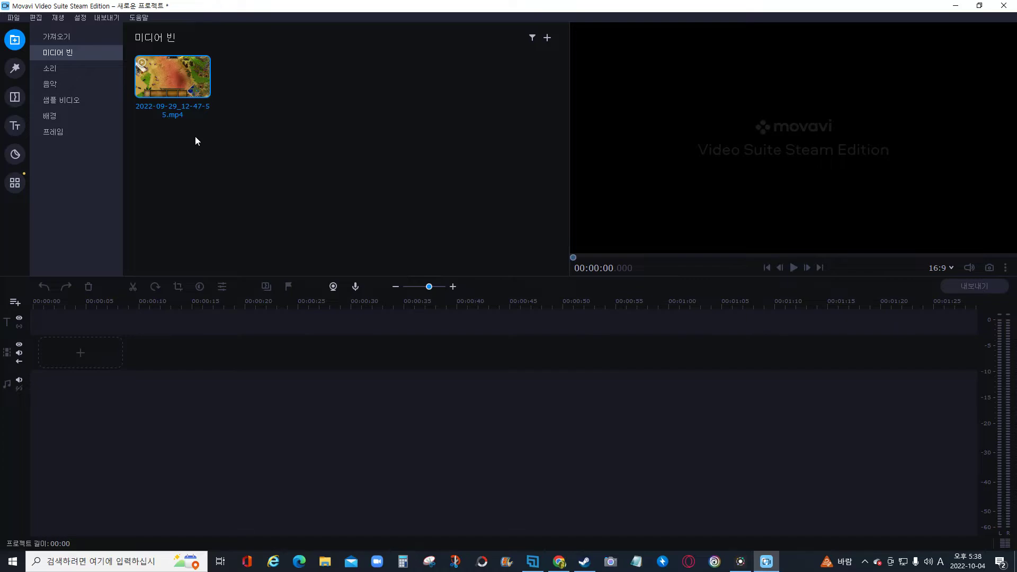
# Switch to Chrome, open YouTube in a new tab, dismiss the mini player and go to the signed-in account's channel page.
pyautogui.click(559, 561)
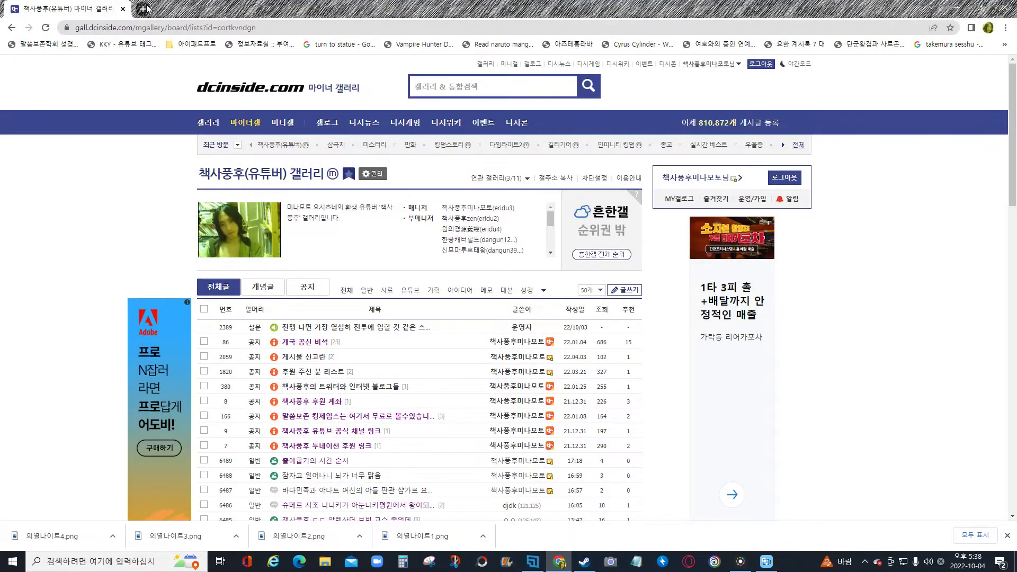
pyautogui.click(144, 9)
pyautogui.click(440, 268)
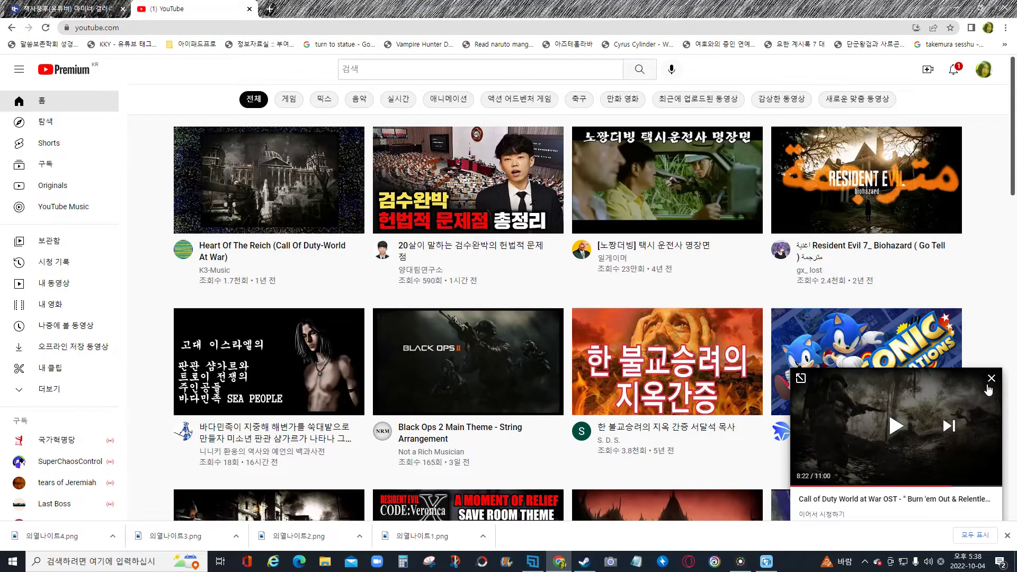
pyautogui.click(991, 379)
pyautogui.click(984, 69)
pyautogui.click(879, 133)
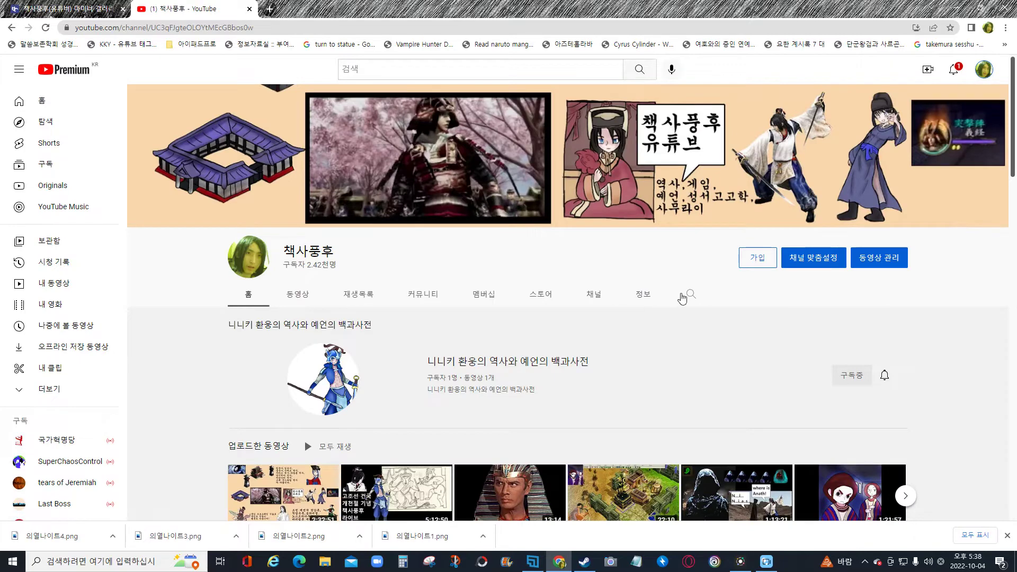
# Search the channel's own videos for 모바비.
pyautogui.click(683, 298)
pyautogui.write('모바베')
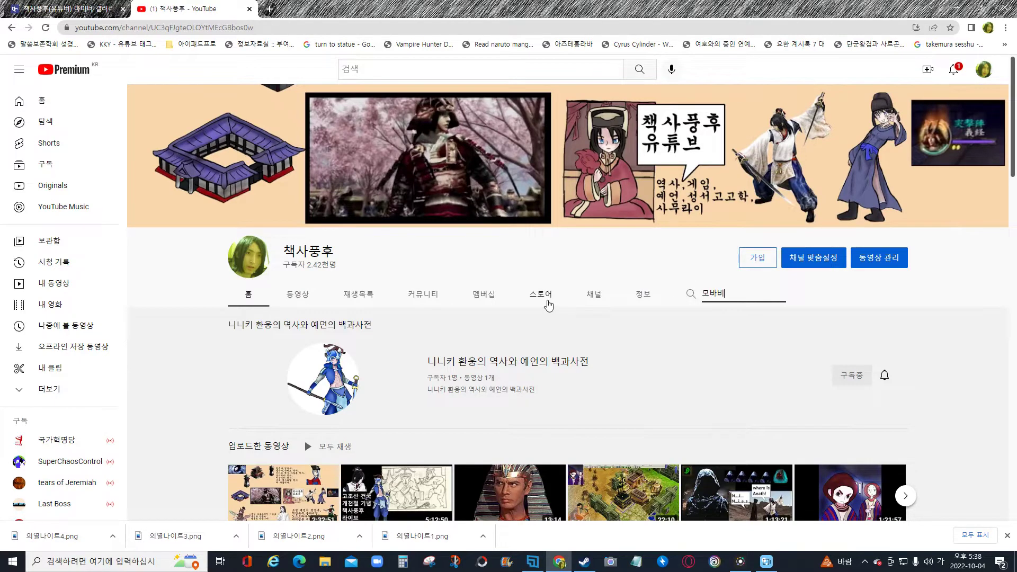
pyautogui.press('BackSpace')
pyautogui.write('비')
pyautogui.press('Return')
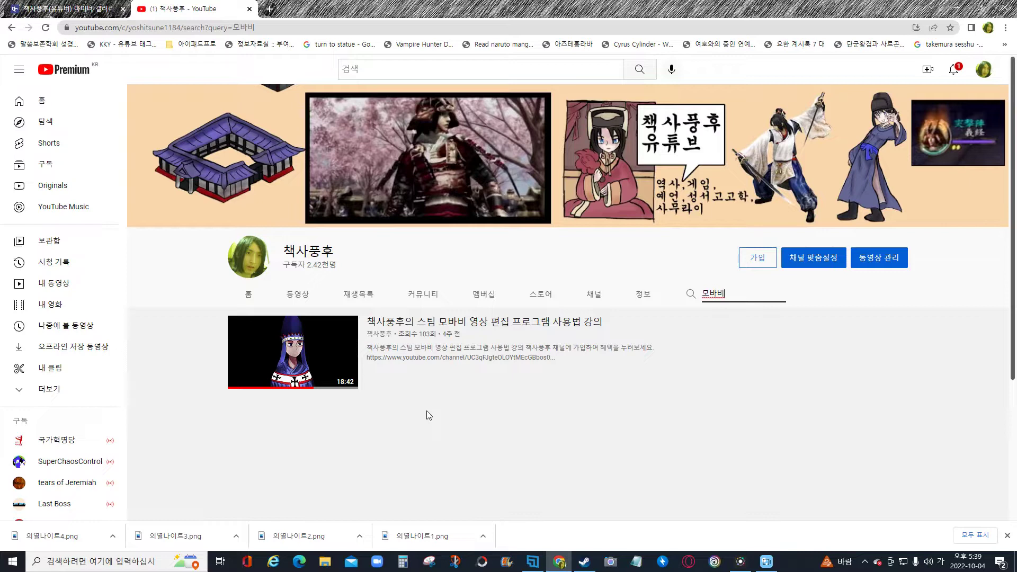
pyautogui.press('BackSpace')
pyautogui.write('베')
# Switch back to Movavi Video Suite and import the image IMG_8290.PNG from the 우시와카마루 folder inside 게임에넣을거12.
pyautogui.click(767, 561)
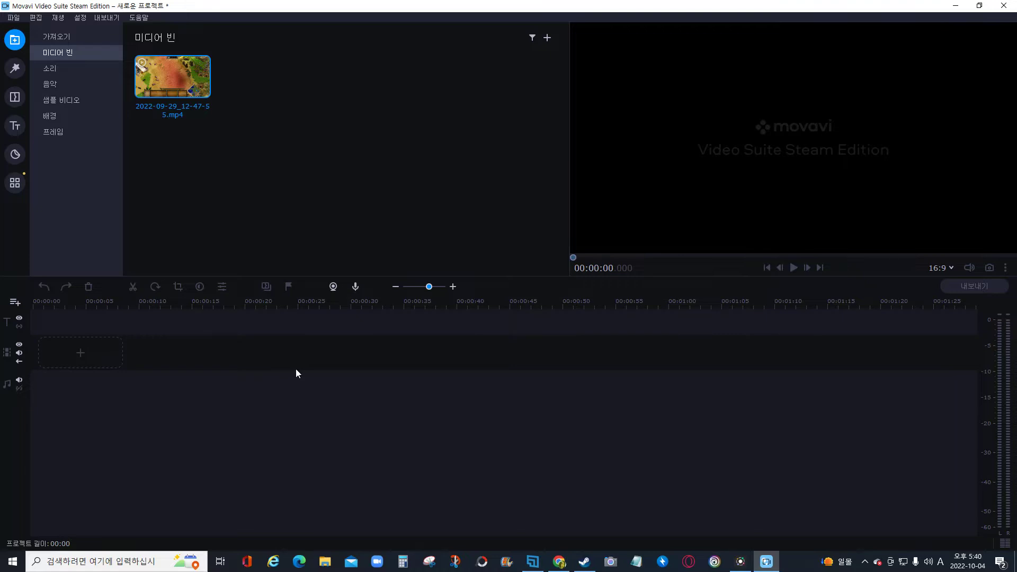
pyautogui.click(173, 141)
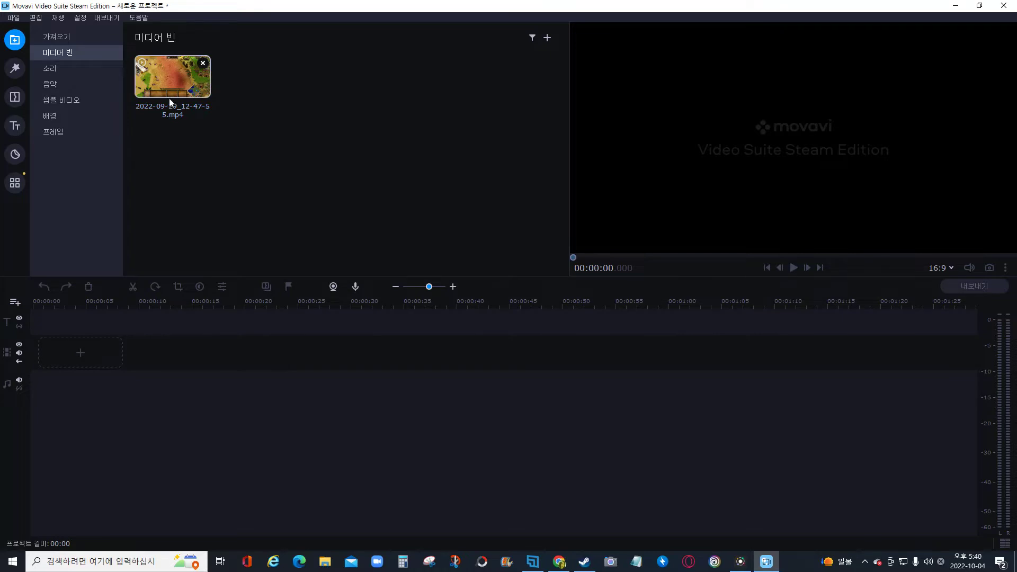
pyautogui.moveTo(169, 95); pyautogui.dragTo(163, 150)
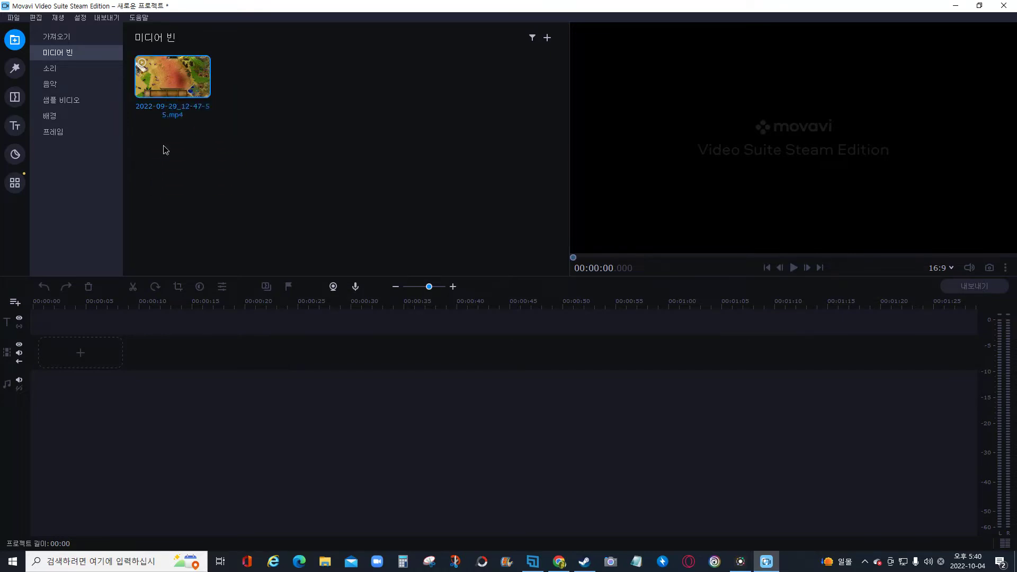
pyautogui.click(48, 42)
pyautogui.click(325, 133)
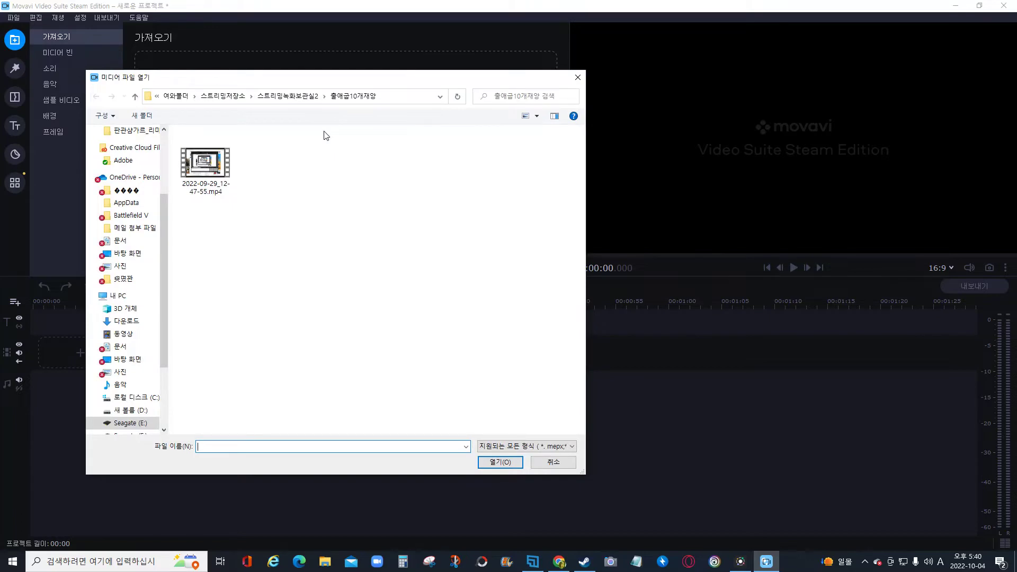
pyautogui.scroll(3, 127, 204)
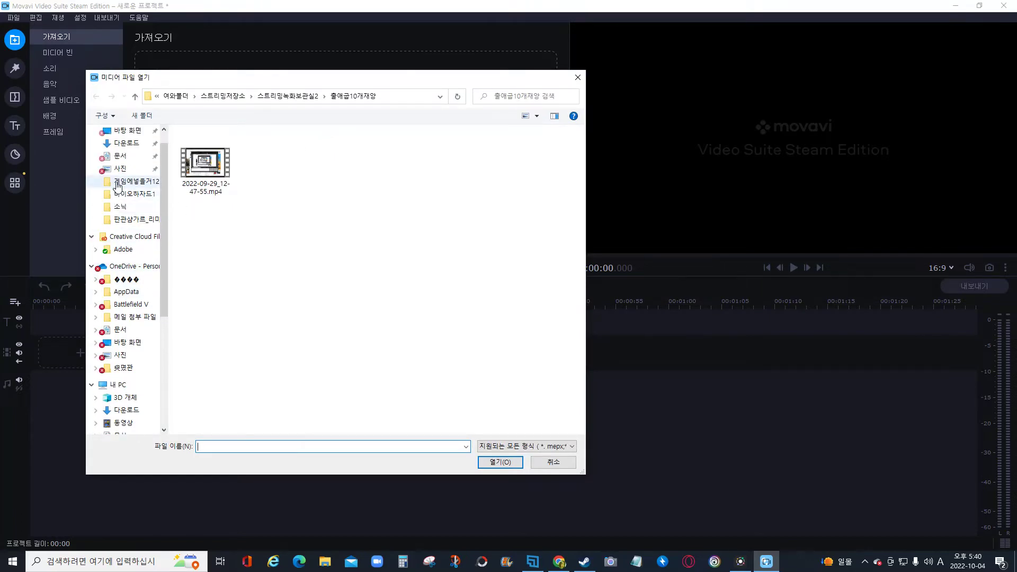
pyautogui.click(118, 183)
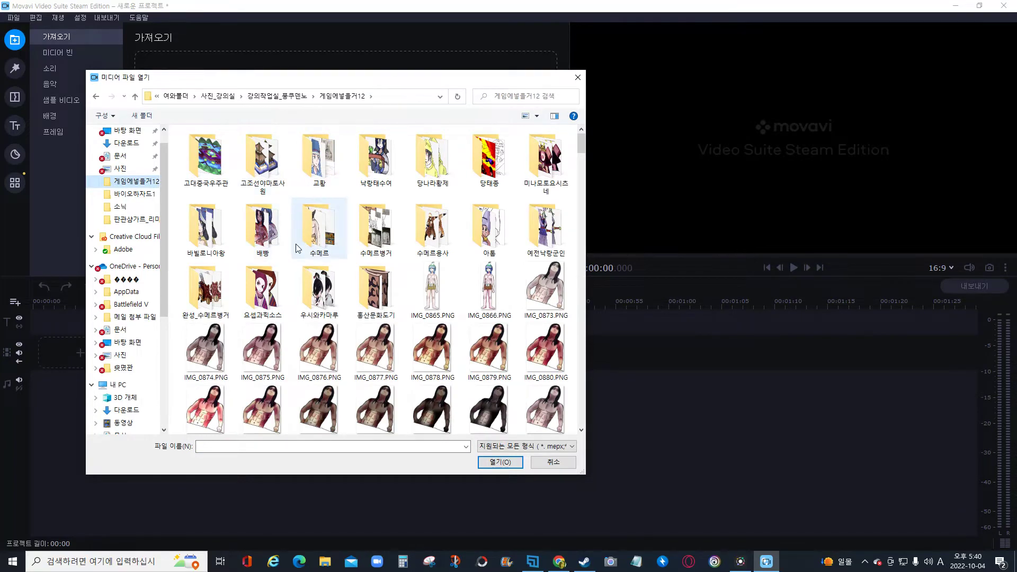
pyautogui.scroll(-2, 336, 269)
pyautogui.scroll(2, 336, 269)
pyautogui.doubleClick(320, 292)
pyautogui.click(379, 156)
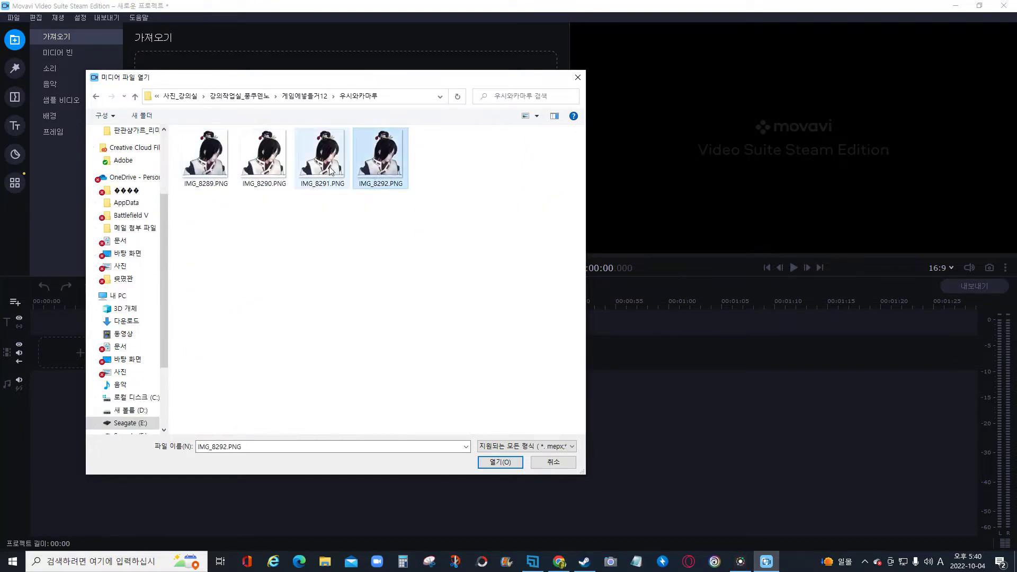
pyautogui.click(263, 157)
pyautogui.click(493, 463)
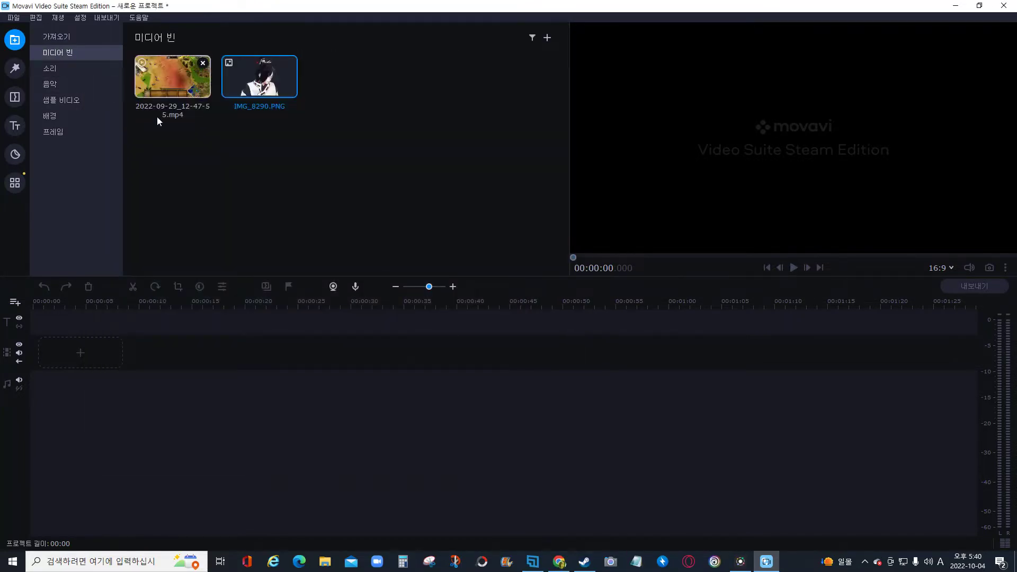
# Import the image IMG_9567.PNG from the 요셉과학소스 folder inside 게임에넣을거12 and display the media bin.
pyautogui.click(82, 40)
pyautogui.click(323, 136)
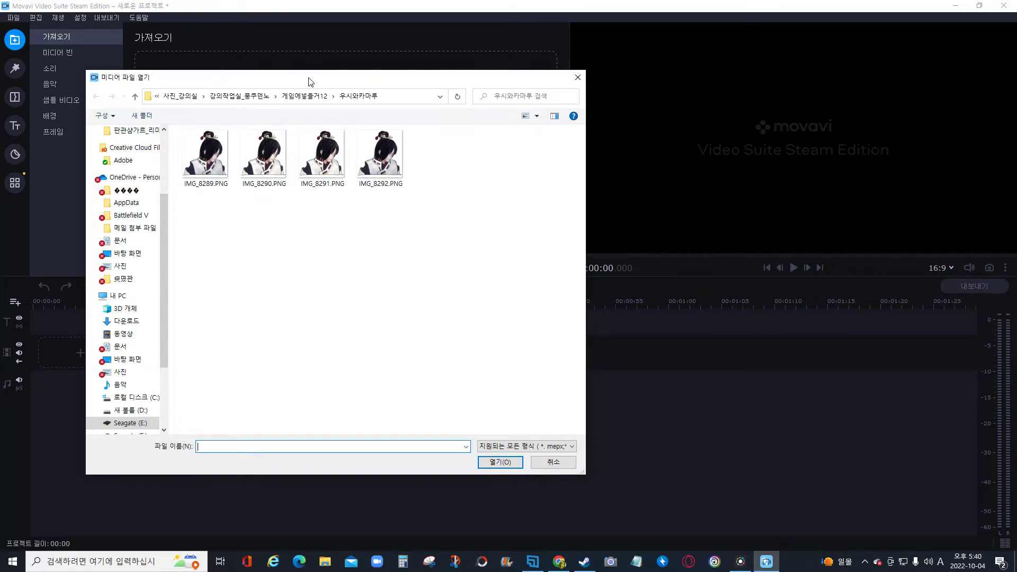
pyautogui.click(306, 96)
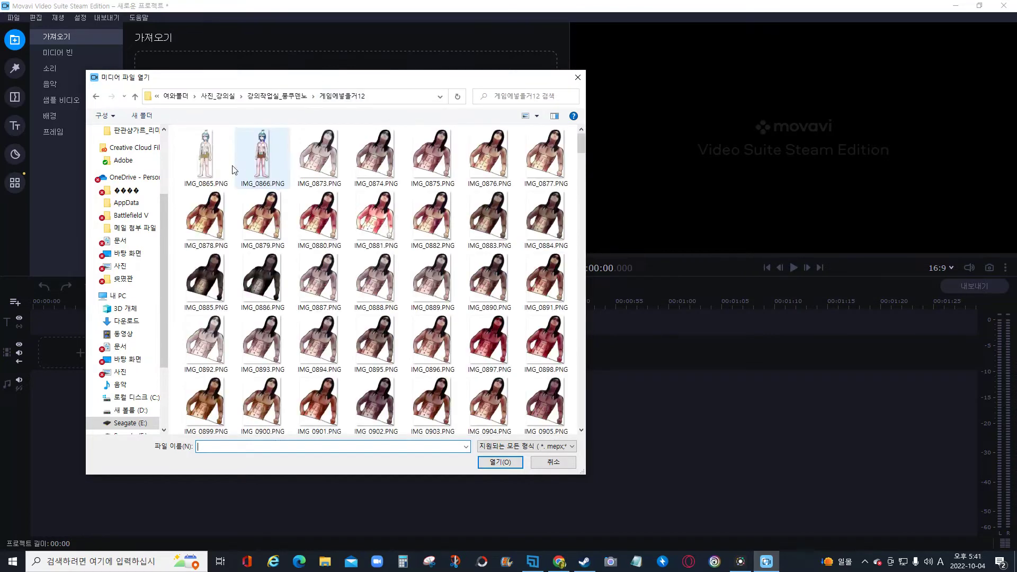
pyautogui.doubleClick(259, 282)
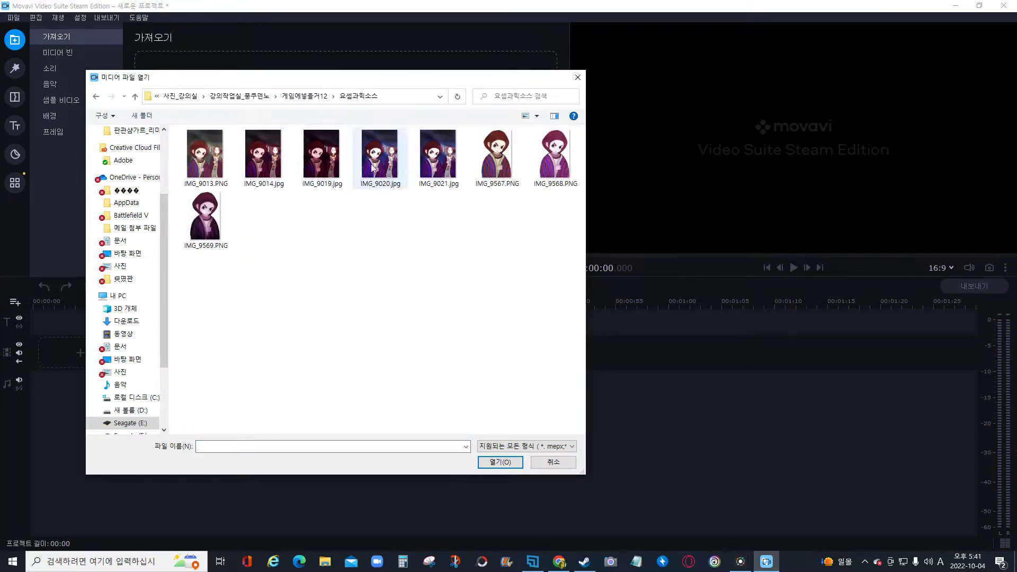
pyautogui.click(506, 164)
pyautogui.click(500, 462)
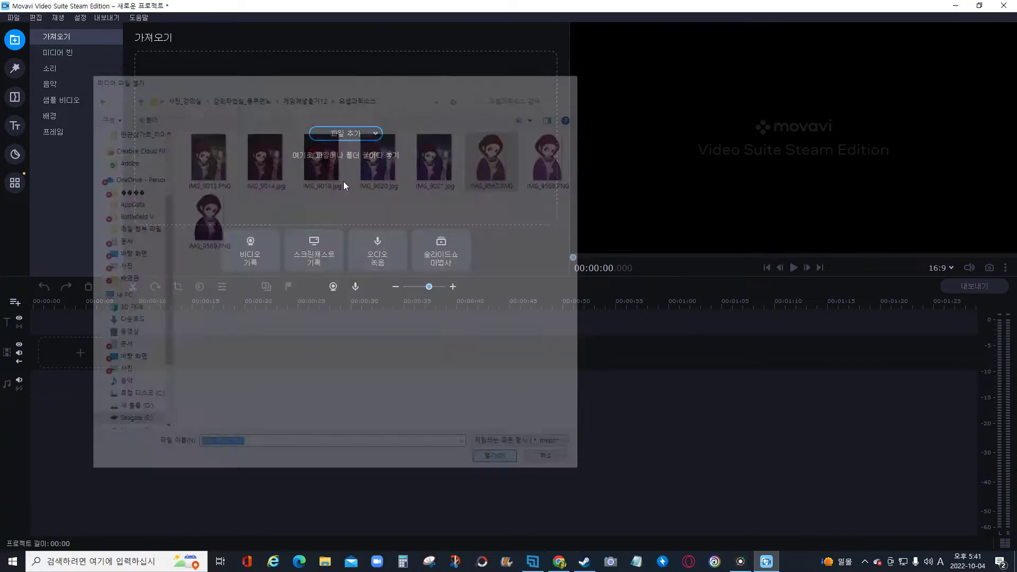
pyautogui.click(68, 37)
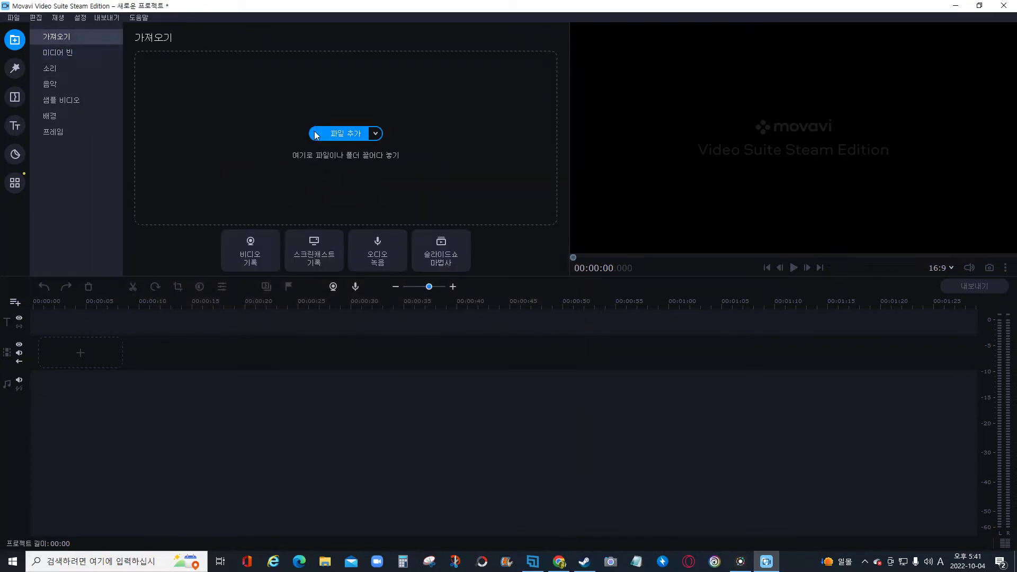
pyautogui.click(79, 55)
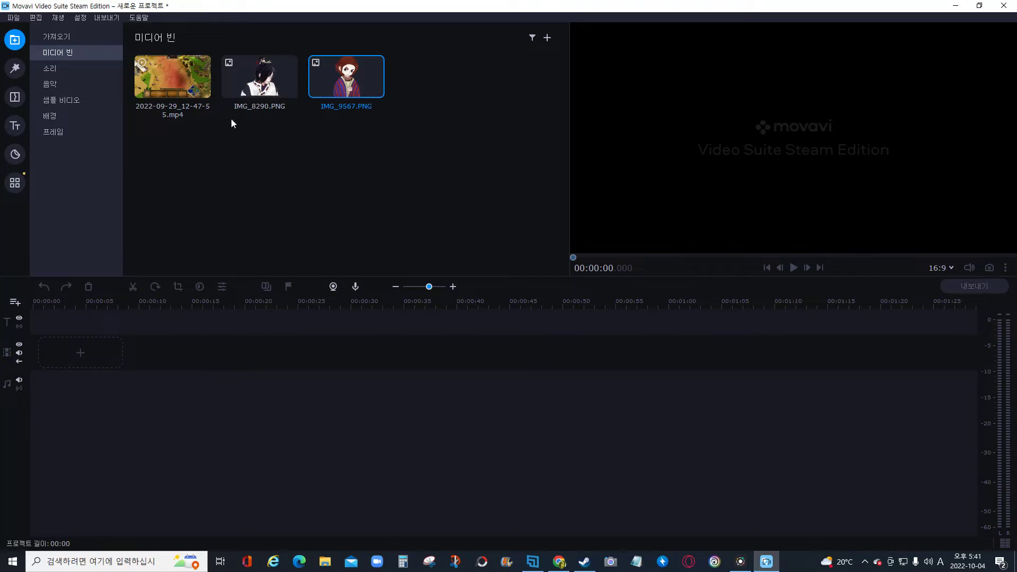
# Import the image IMG_9021.jpg from the 요셉과학소스 folder and return to the file import page.
pyautogui.click(50, 38)
pyautogui.click(358, 137)
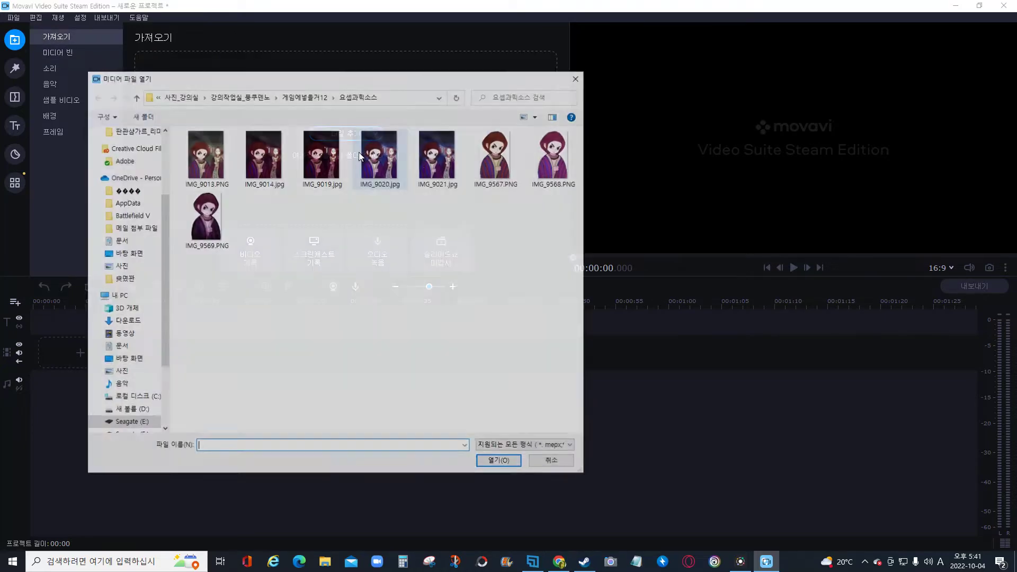
pyautogui.click(451, 170)
pyautogui.click(500, 462)
pyautogui.click(64, 40)
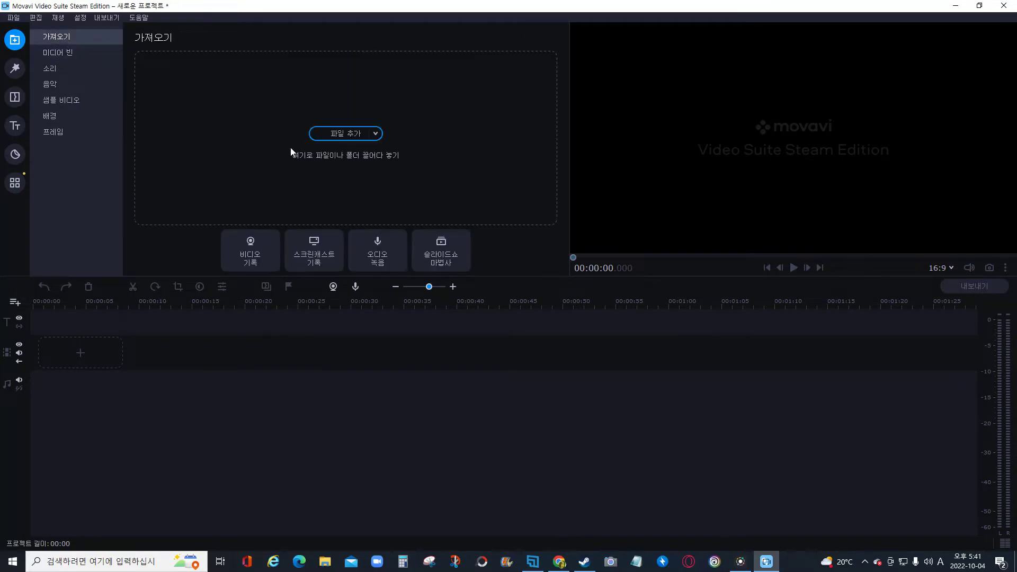
# Start importing a media file and browse to the 게임음악정리 folder inside 음악_공식 on Seagate (F:).
pyautogui.click(333, 136)
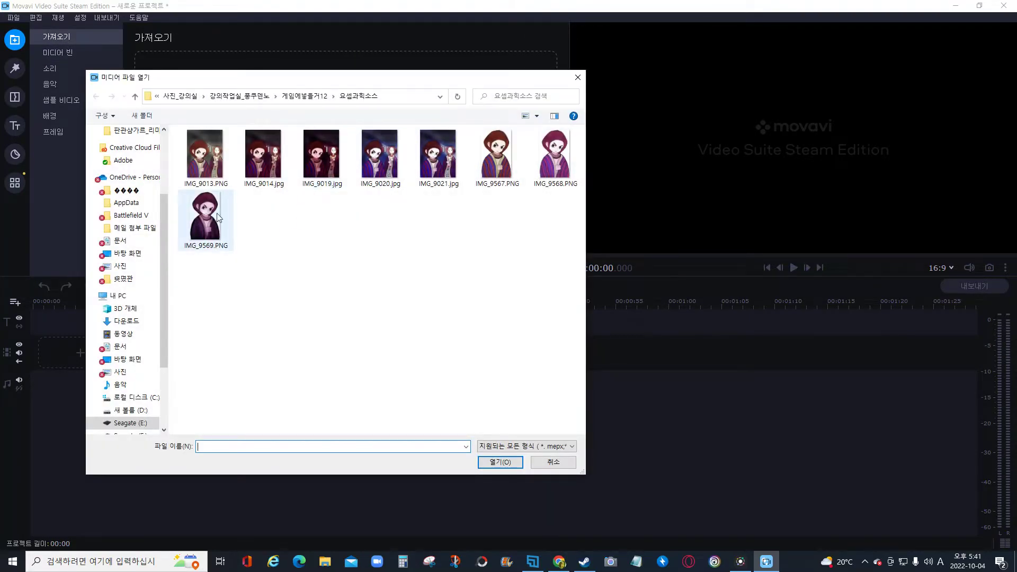
pyautogui.scroll(2, 122, 191)
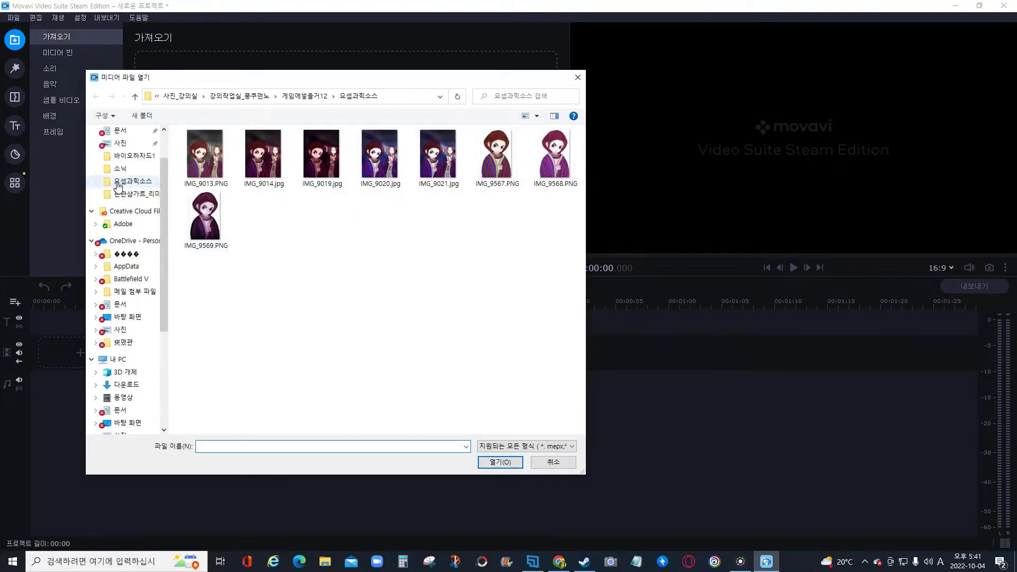
pyautogui.click(117, 183)
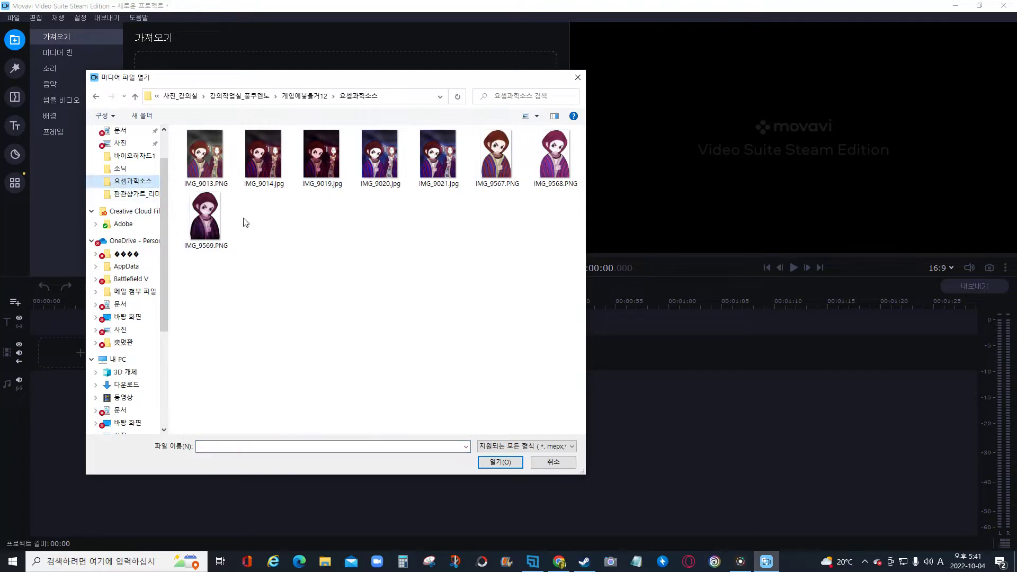
pyautogui.click(121, 169)
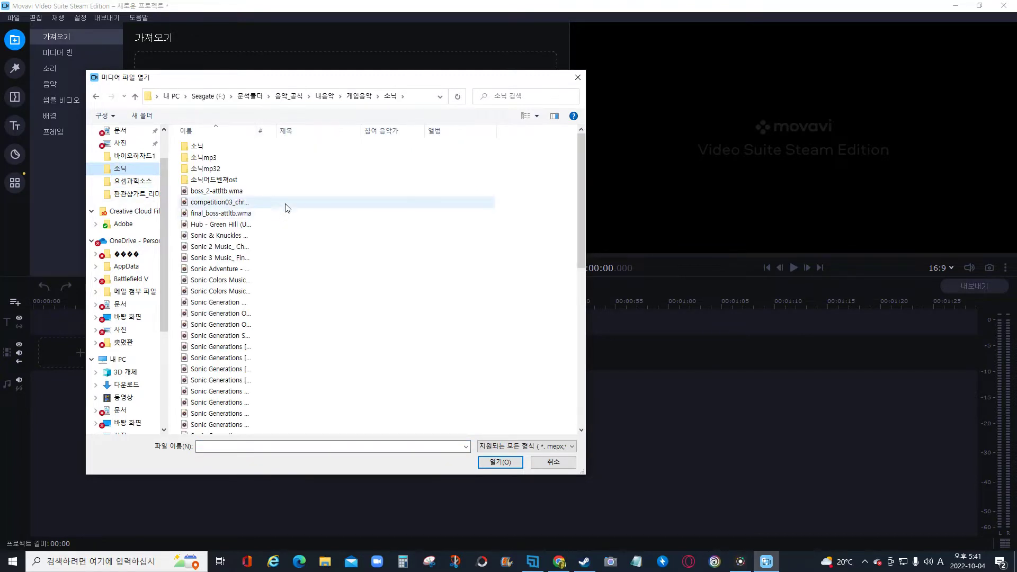
pyautogui.click(288, 96)
pyautogui.doubleClick(221, 171)
# Import the audio file 인투칠십.mp3 from the 시즌7 folder inside 쉴드음악.
pyautogui.scroll(-4, 233, 244)
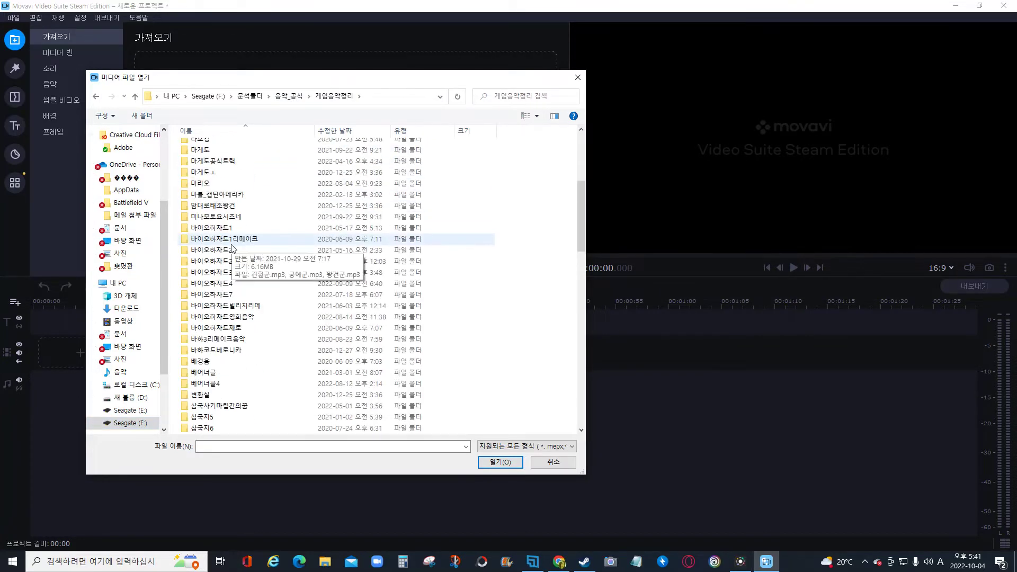
pyautogui.scroll(-4, 228, 233)
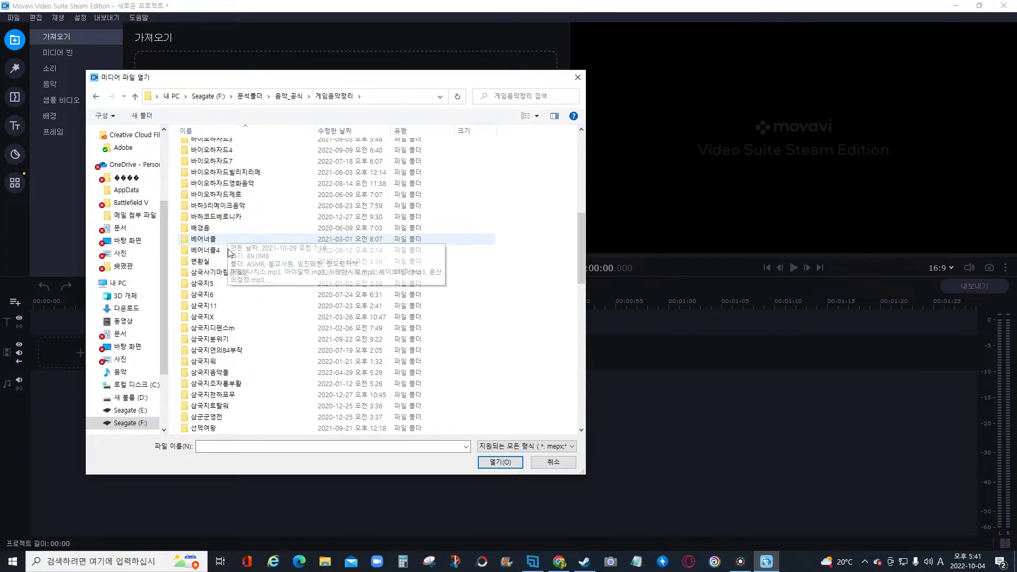
pyautogui.scroll(-9, 226, 219)
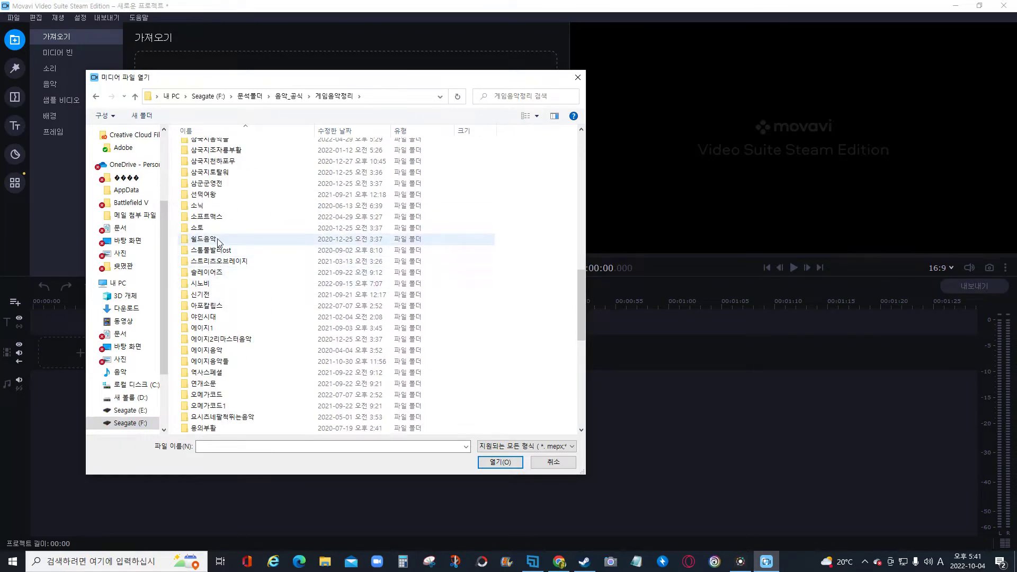
pyautogui.scroll(-3, 223, 249)
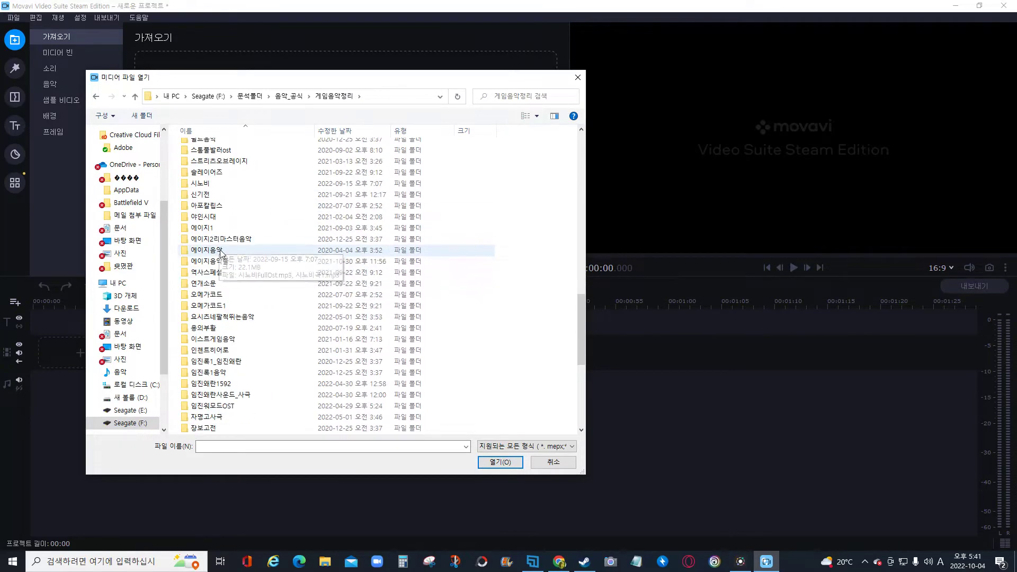
pyautogui.scroll(3, 231, 331)
pyautogui.scroll(2, 228, 328)
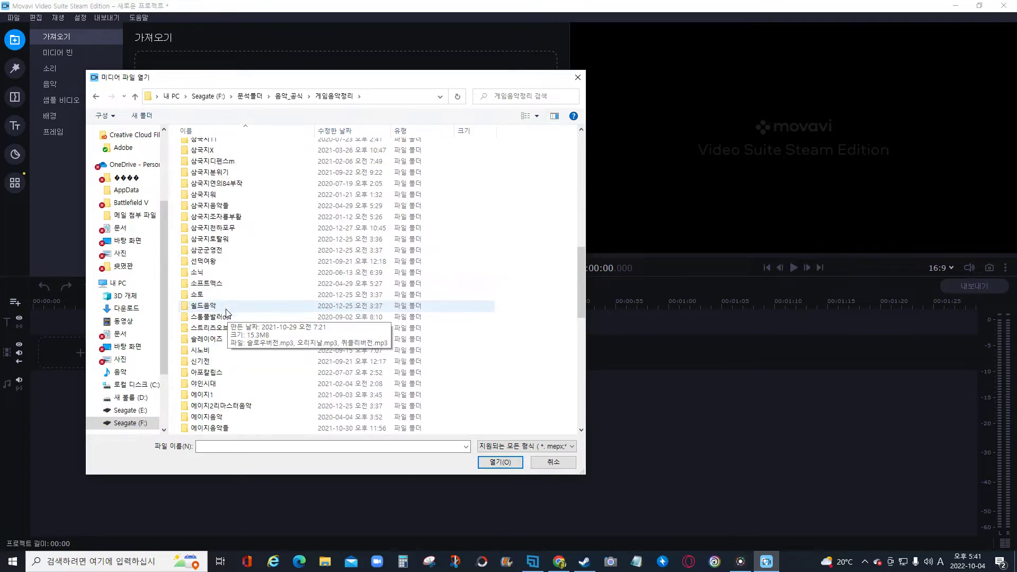
pyautogui.doubleClick(218, 306)
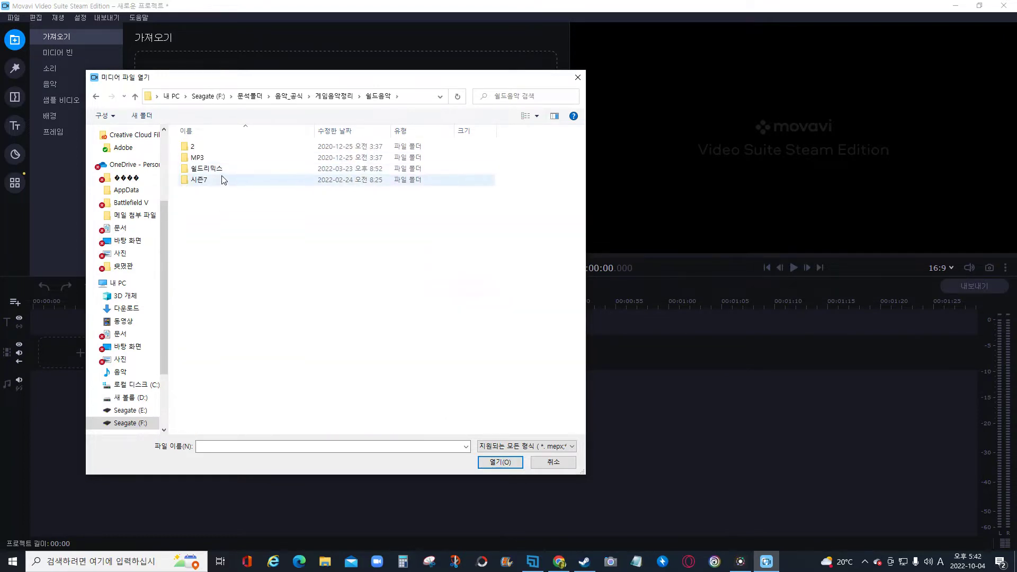
pyautogui.click(225, 236)
pyautogui.click(500, 461)
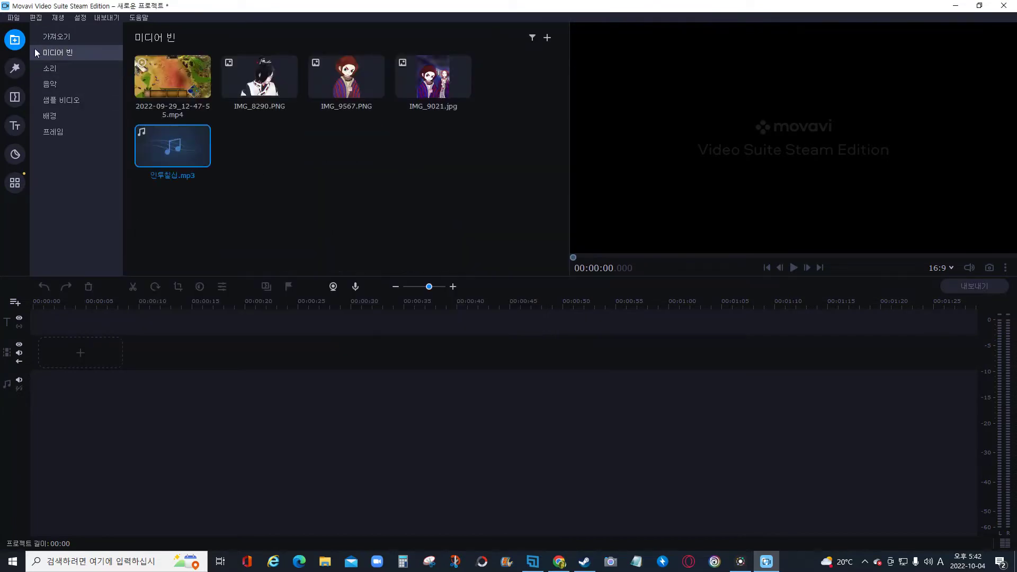
# Import the audio file 마야종말.mp3 from the 시즌7 folder.
pyautogui.click(342, 133)
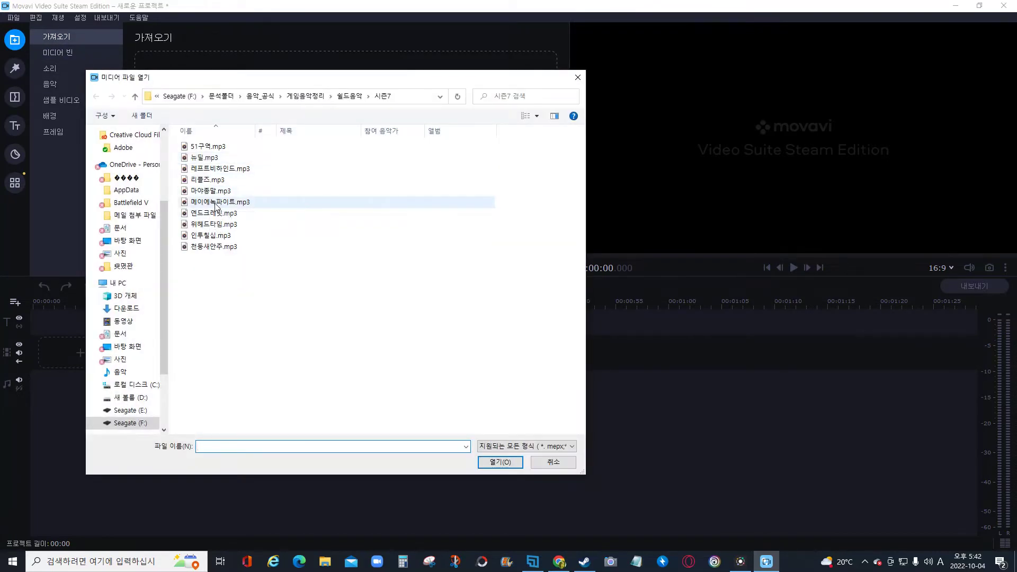
pyautogui.press('Up')
pyautogui.press('Up')
pyautogui.press('Up')
pyautogui.press('Up')
pyautogui.click(520, 466)
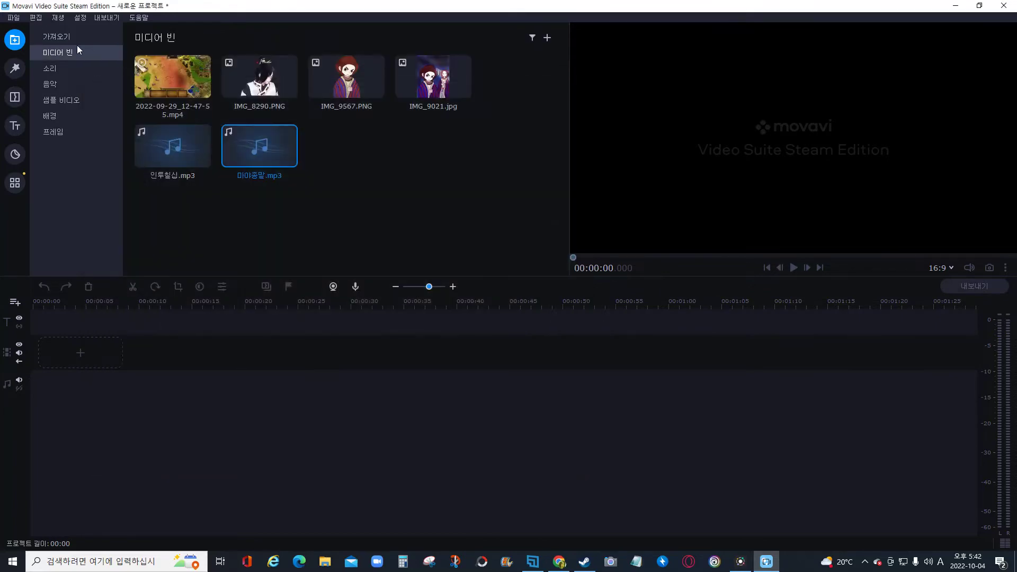
# Import the audio file 51구역.mp3 from the 시즌7 folder.
pyautogui.click(342, 134)
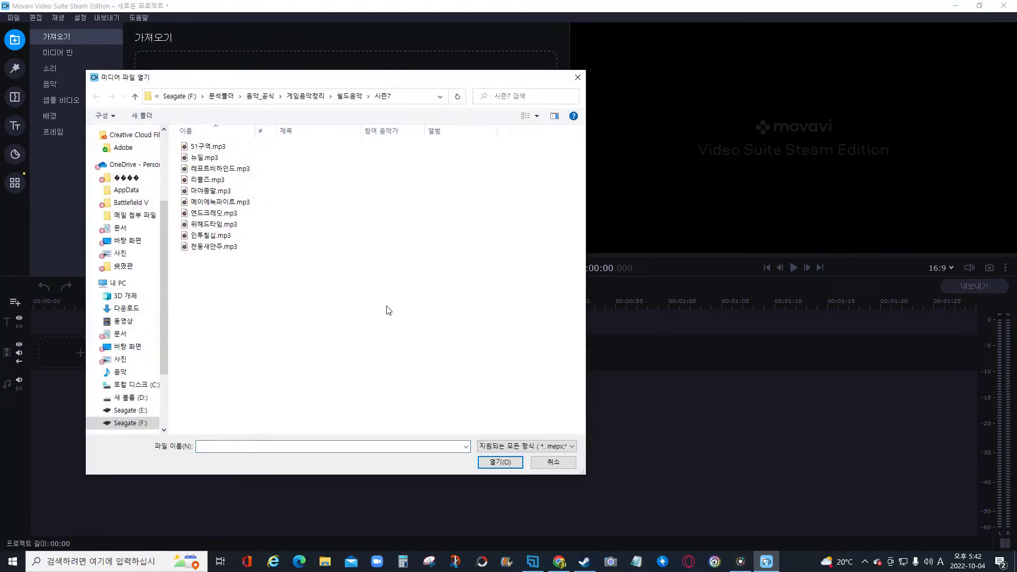
pyautogui.click(220, 151)
pyautogui.click(485, 459)
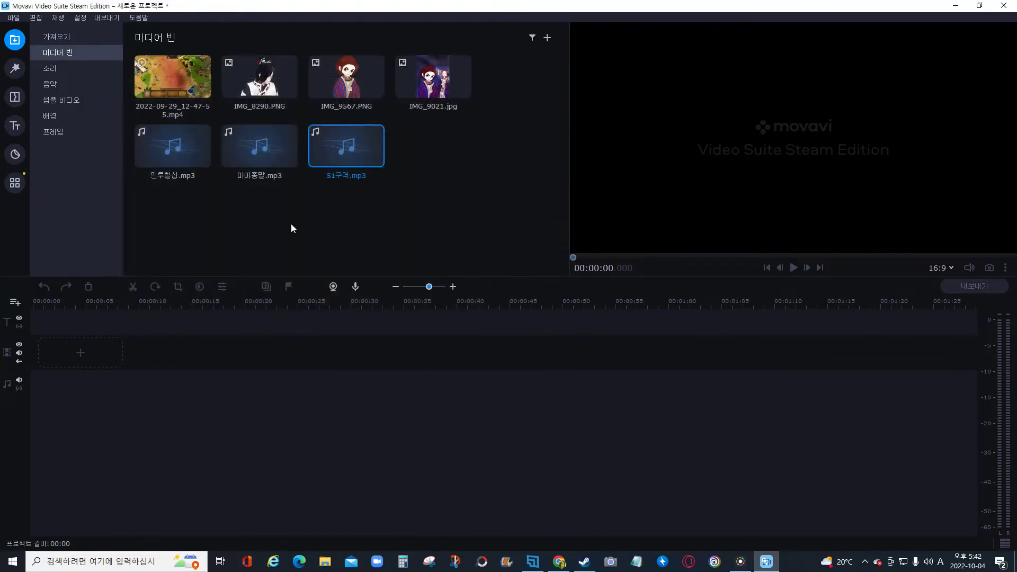
# Import the audio file 므깃도의들판.mp3 from the 바하코드베로니카 folder inside 게임음악정리.
pyautogui.click(50, 38)
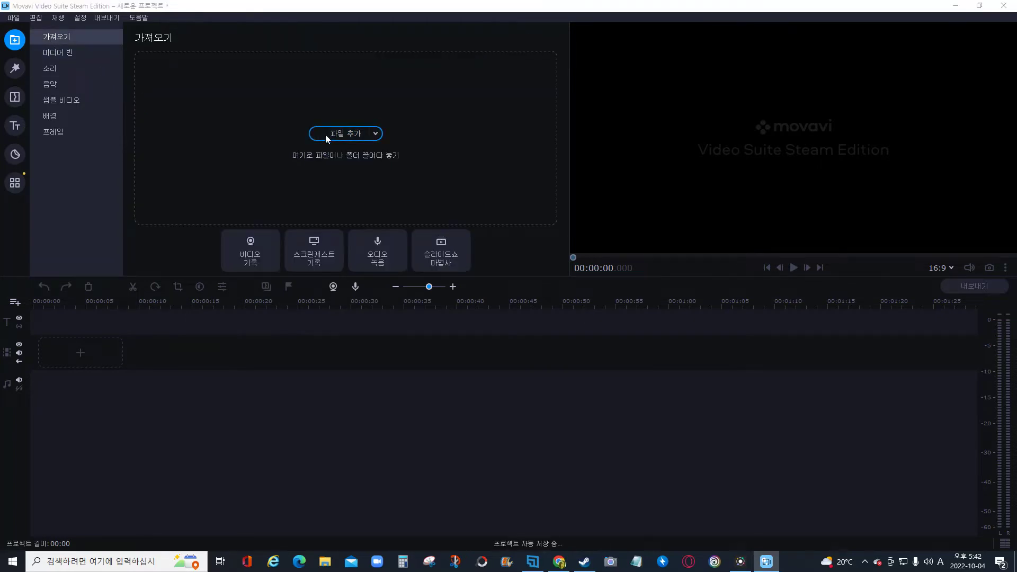
pyautogui.click(342, 134)
pyautogui.click(305, 96)
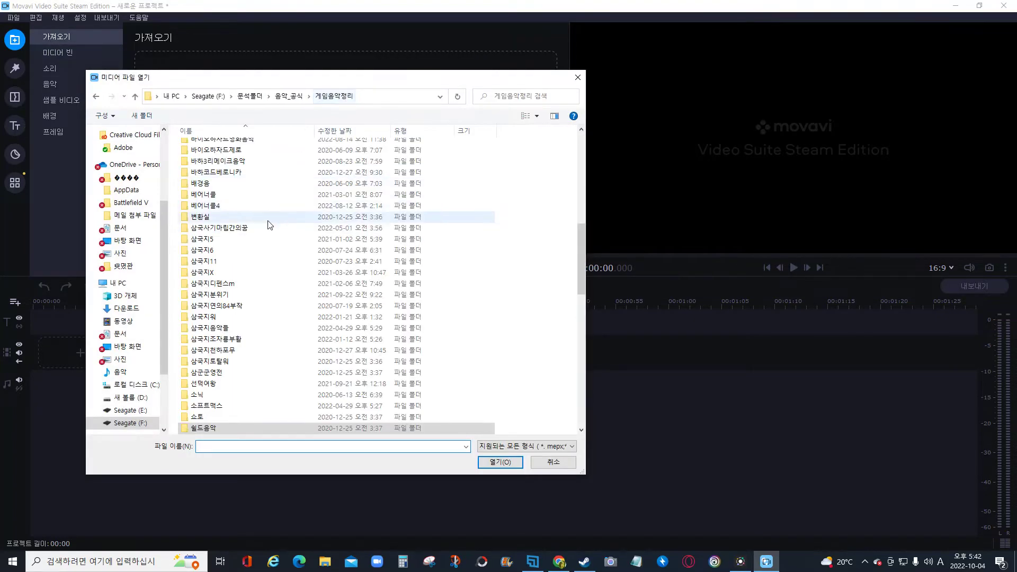
pyautogui.scroll(6, 230, 198)
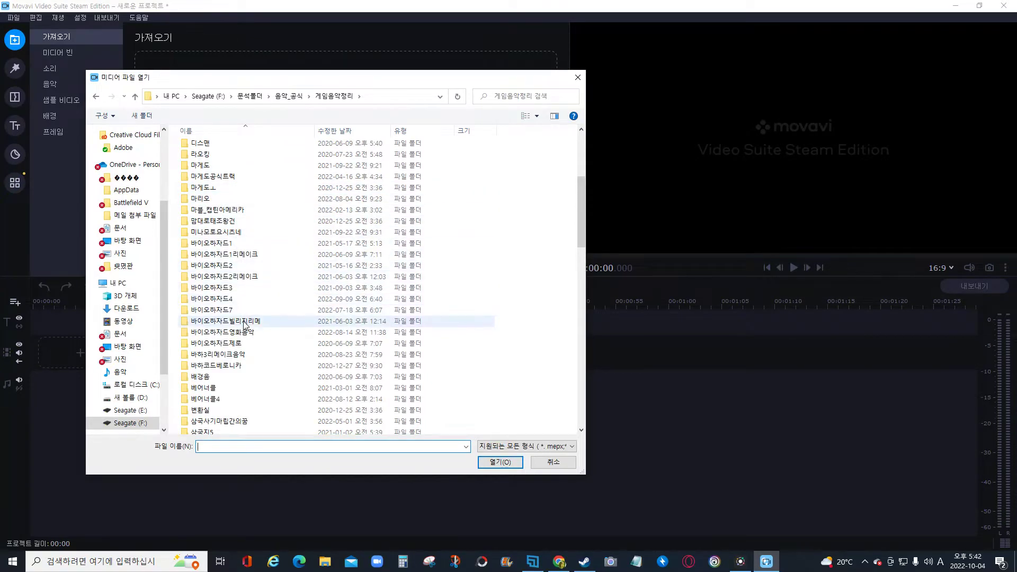
pyautogui.scroll(-2, 245, 323)
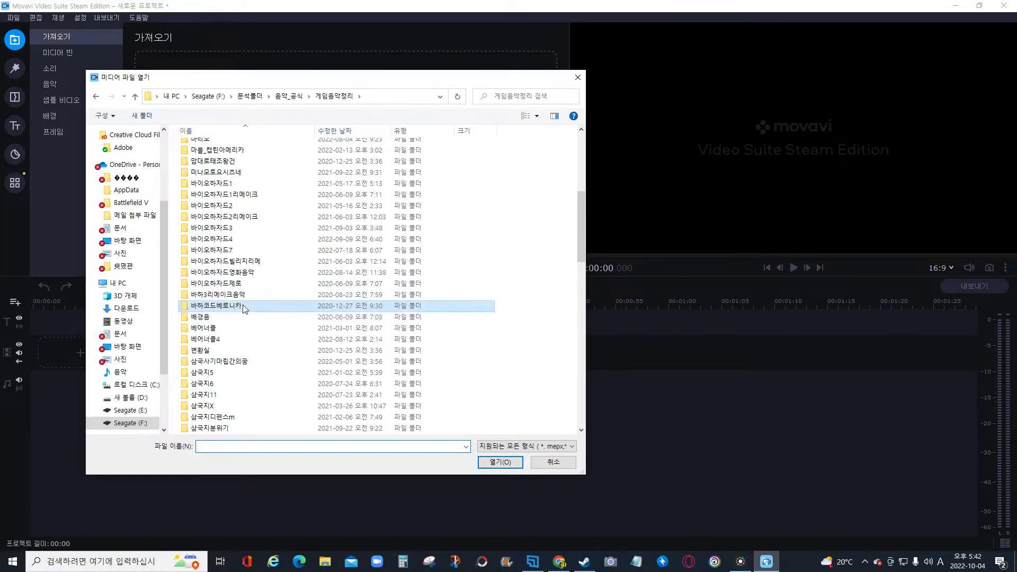
pyautogui.doubleClick(241, 306)
pyautogui.scroll(-1, 239, 231)
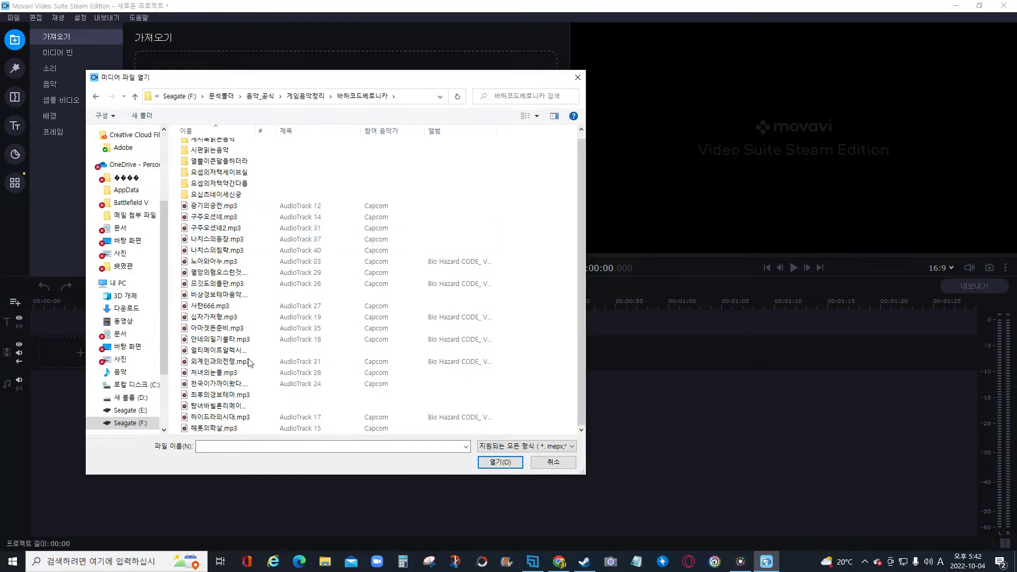
pyautogui.scroll(1, 244, 339)
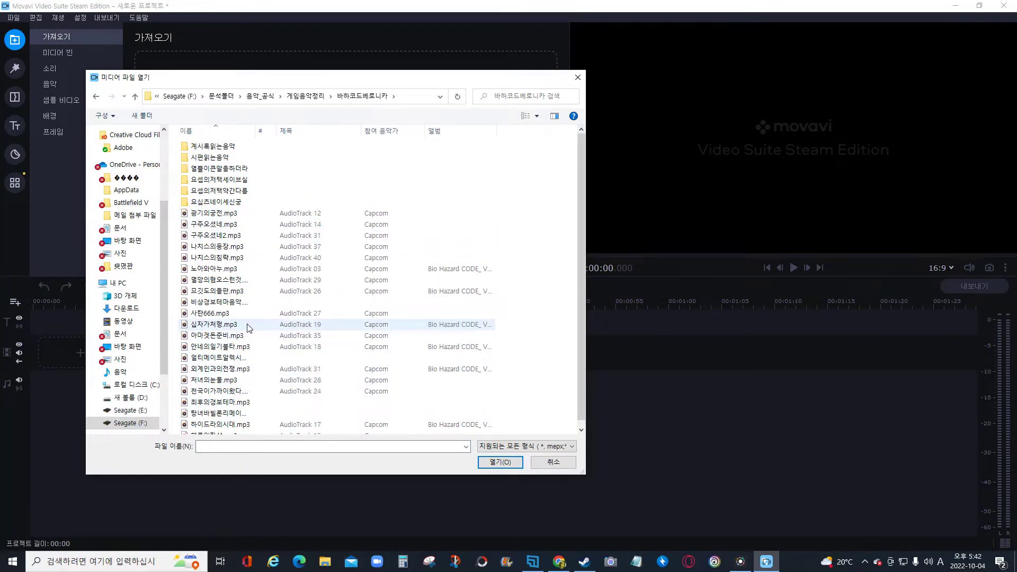
pyautogui.click(256, 293)
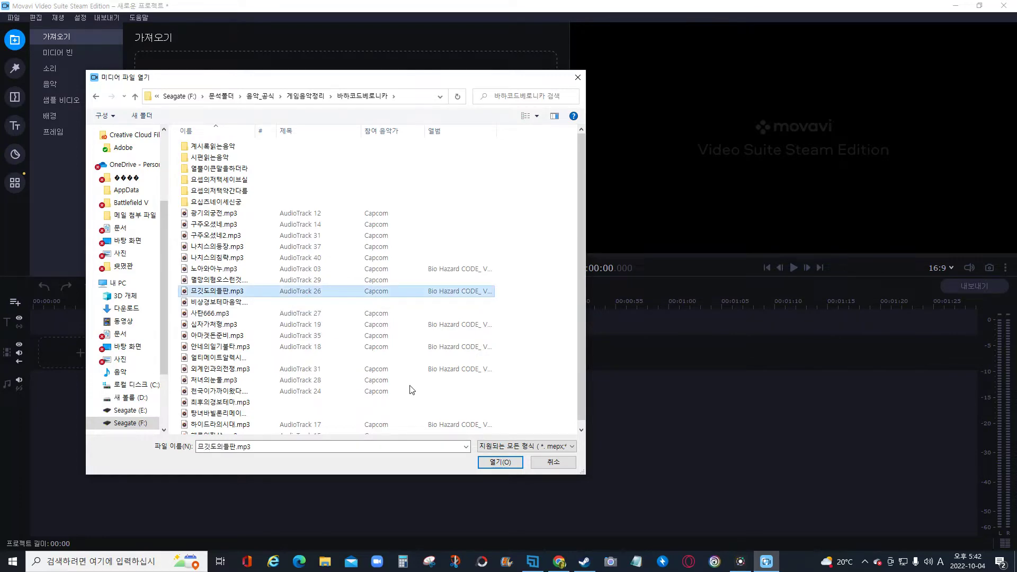
pyautogui.click(495, 462)
# Import the audio file 계시록읽는음악.mp3 from the 계시록읽는음악 subfolder of 바하코드베로니카.
pyautogui.click(79, 38)
pyautogui.click(325, 136)
pyautogui.doubleClick(211, 146)
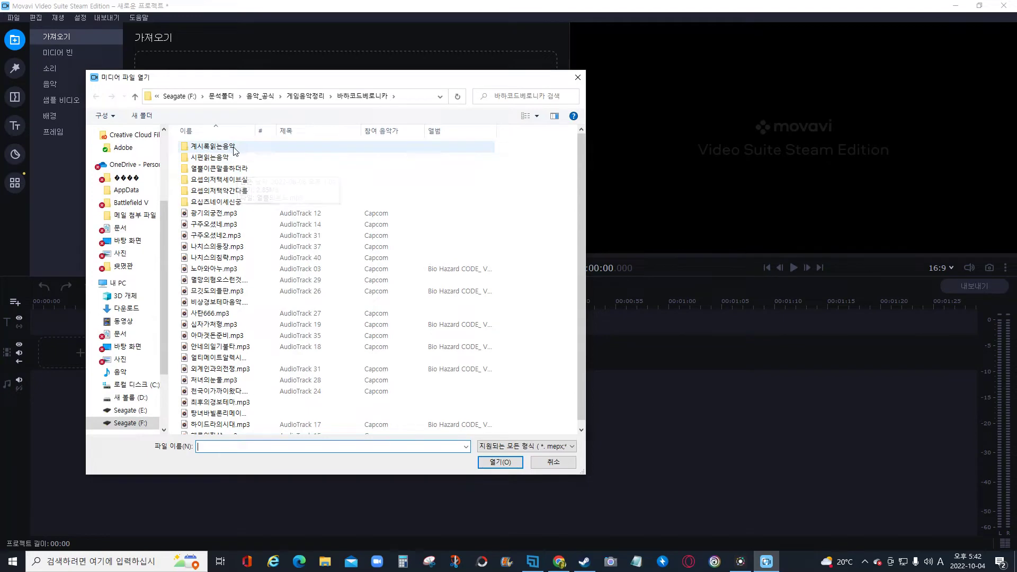
pyautogui.click(216, 148)
pyautogui.click(498, 464)
# Import the audio file 세이브룸.mp3 from the 바이오하자드1 folder inside 게임음악정리.
pyautogui.click(74, 41)
pyautogui.click(334, 138)
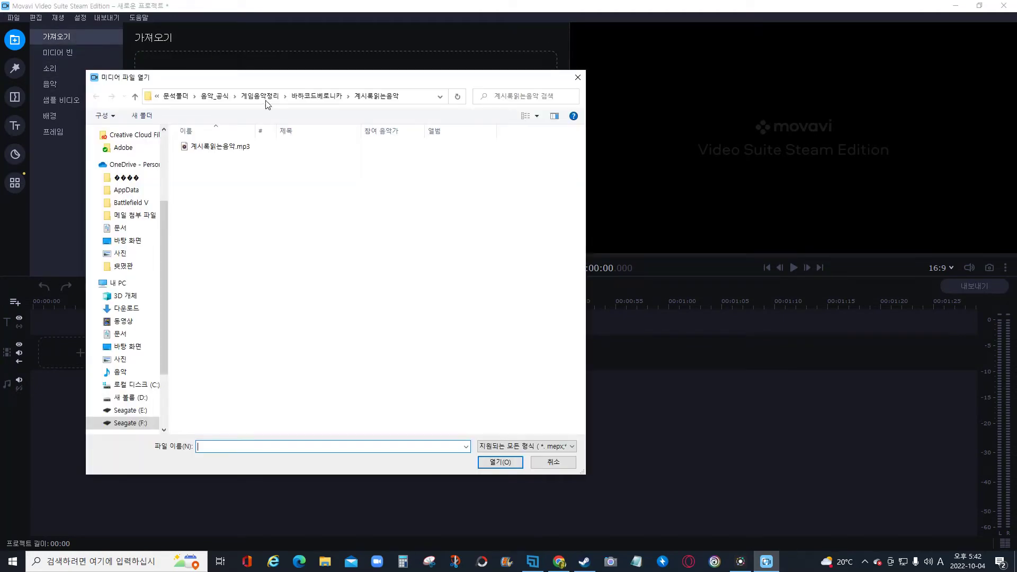
pyautogui.click(311, 99)
pyautogui.click(309, 97)
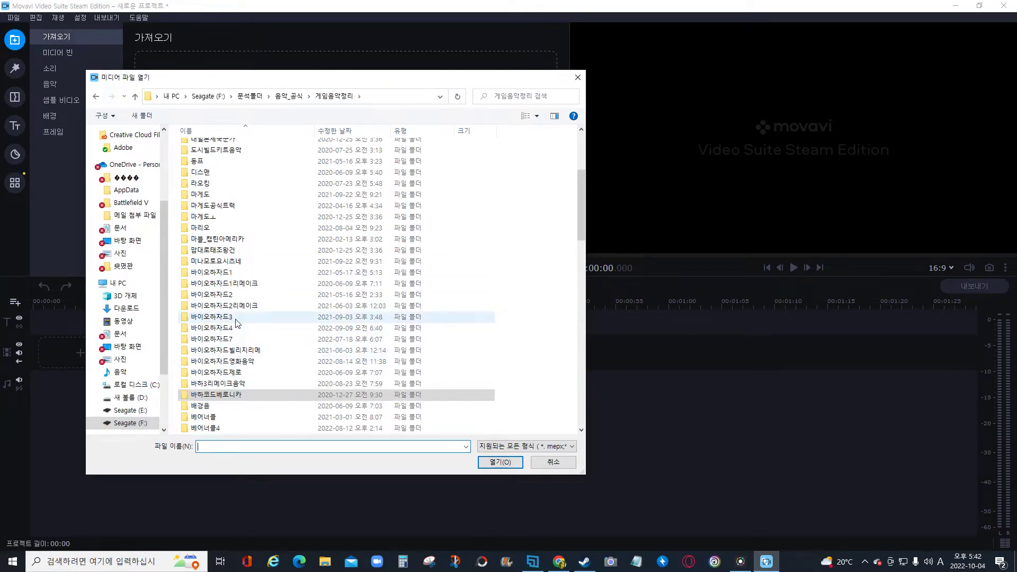
pyautogui.scroll(2, 233, 305)
pyautogui.scroll(-2, 231, 300)
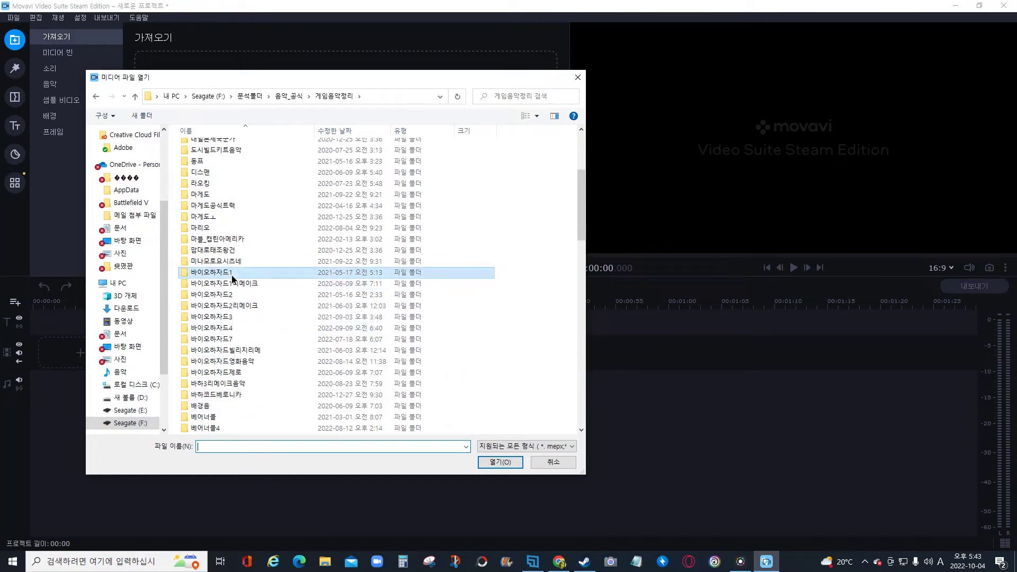
pyautogui.doubleClick(228, 272)
pyautogui.scroll(-3, 231, 313)
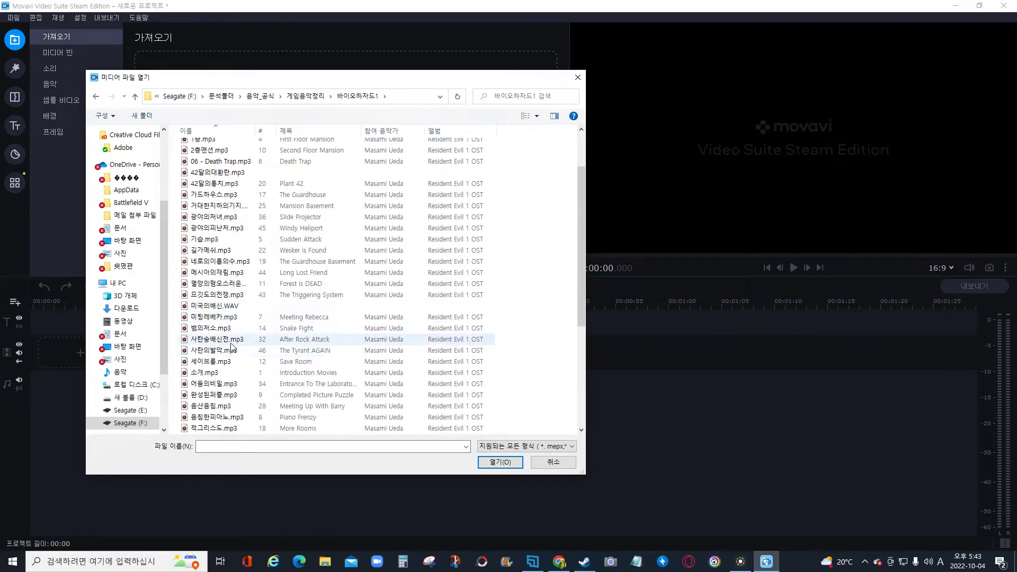
pyautogui.click(231, 361)
pyautogui.click(500, 463)
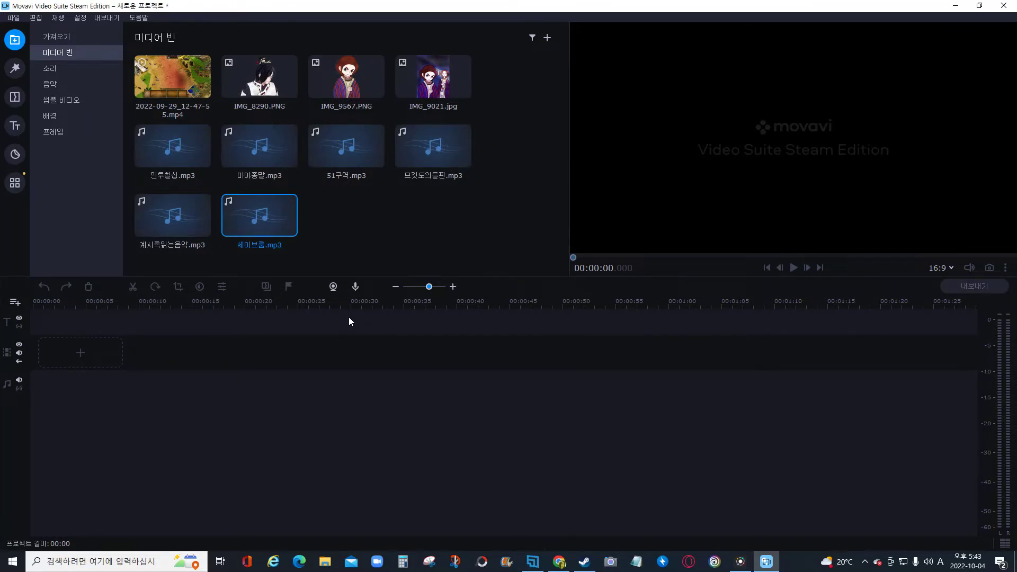
# Start adding a media file and browse to the 스트리밍녹화보관실 folder inside 여와폴더 > 스트리밍저장소 on the Seagate (E:) drive.
pyautogui.click(56, 36)
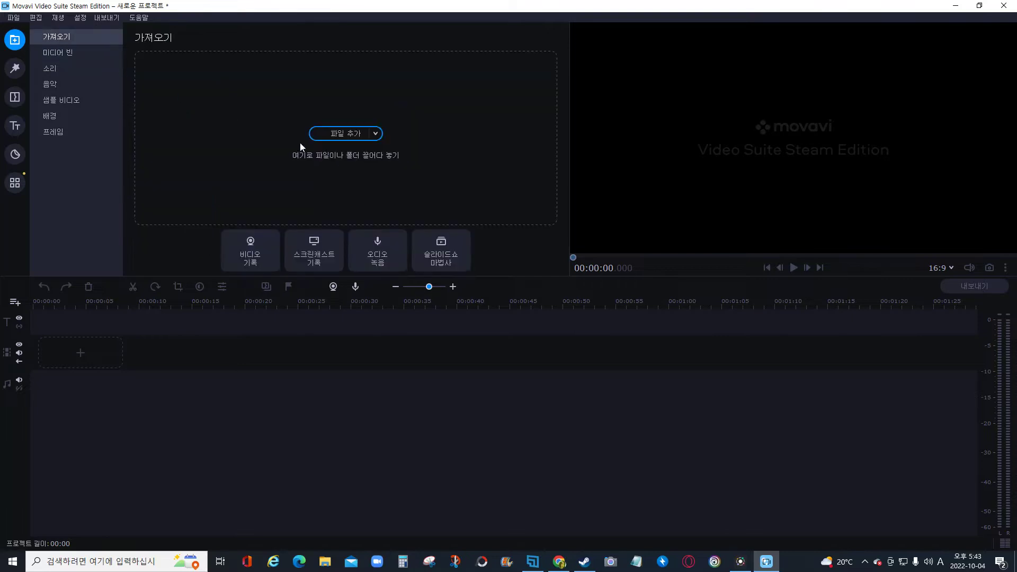
pyautogui.click(331, 137)
pyautogui.scroll(5, 139, 191)
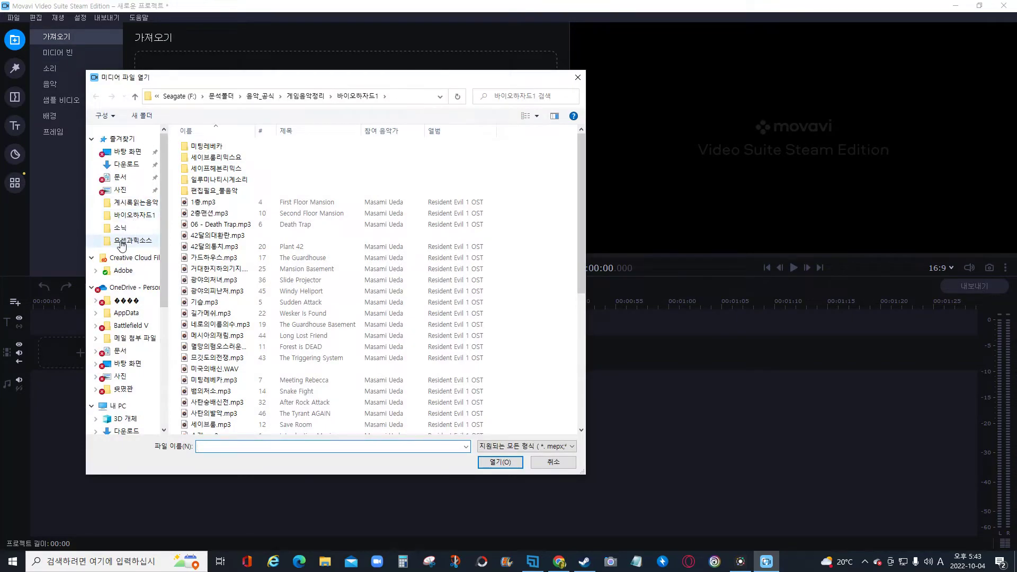
pyautogui.click(125, 204)
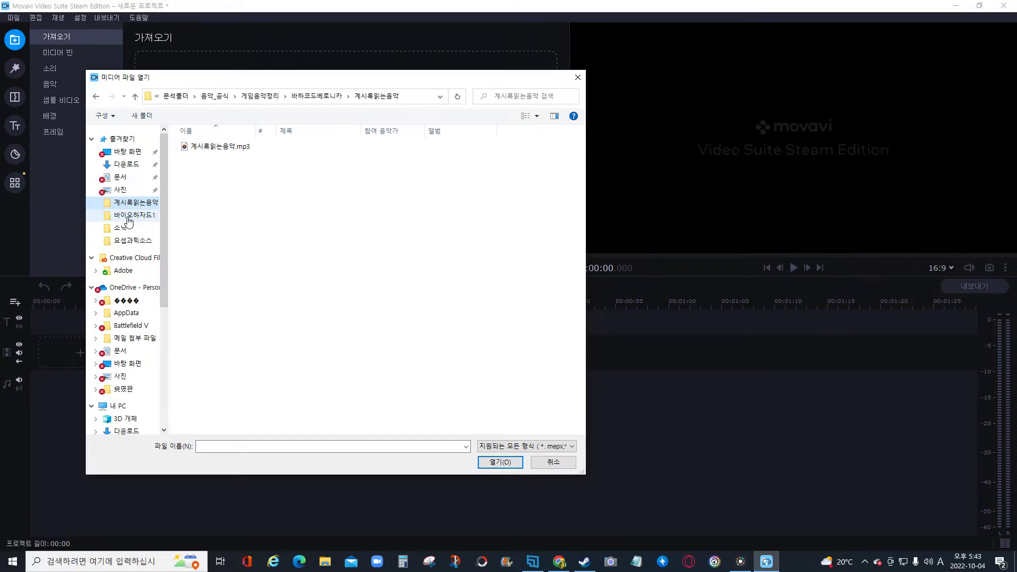
pyautogui.click(129, 241)
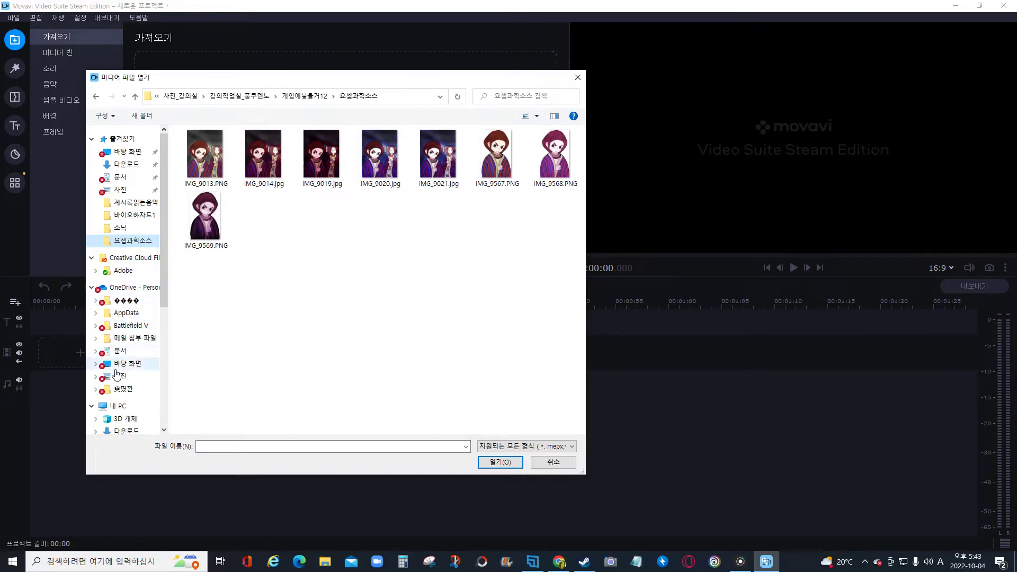
pyautogui.click(118, 406)
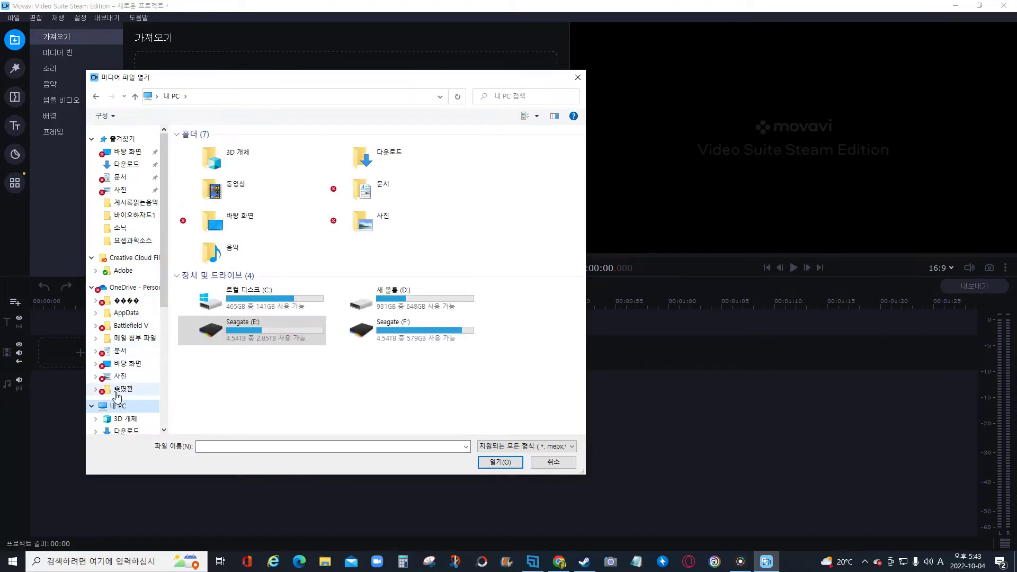
pyautogui.doubleClick(255, 339)
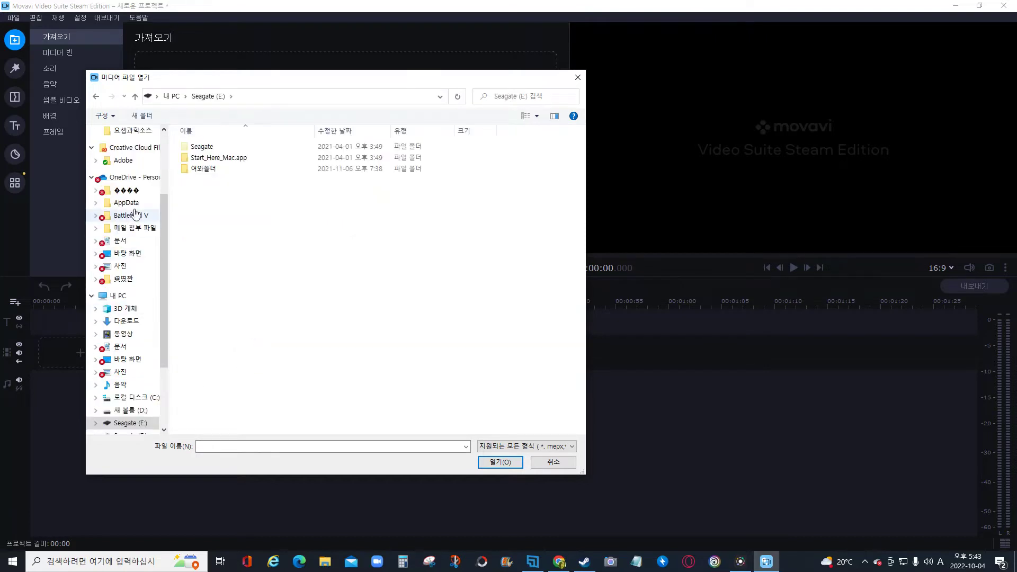
pyautogui.doubleClick(226, 169)
pyautogui.scroll(-3, 233, 313)
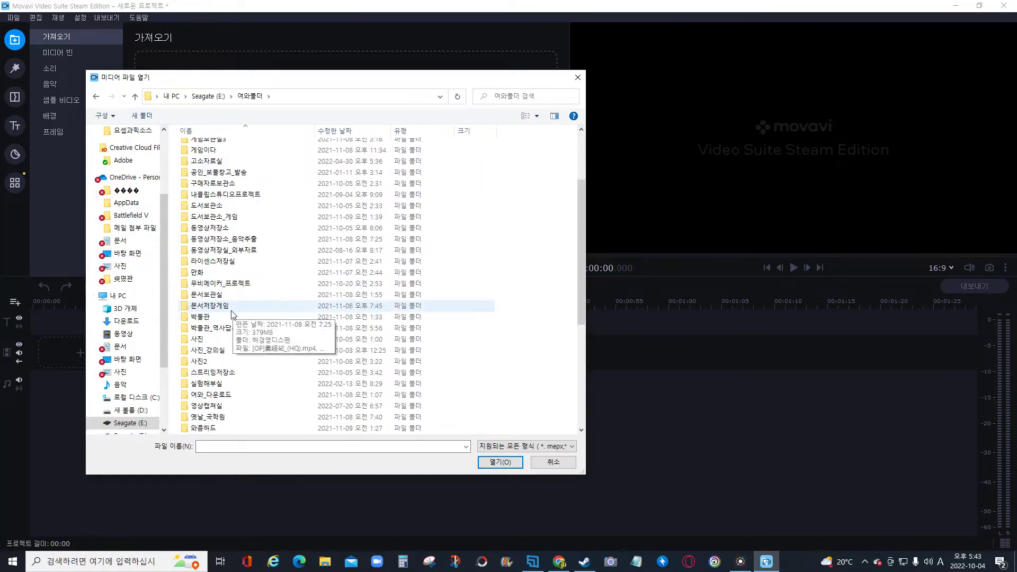
pyautogui.scroll(-2, 226, 370)
pyautogui.doubleClick(212, 307)
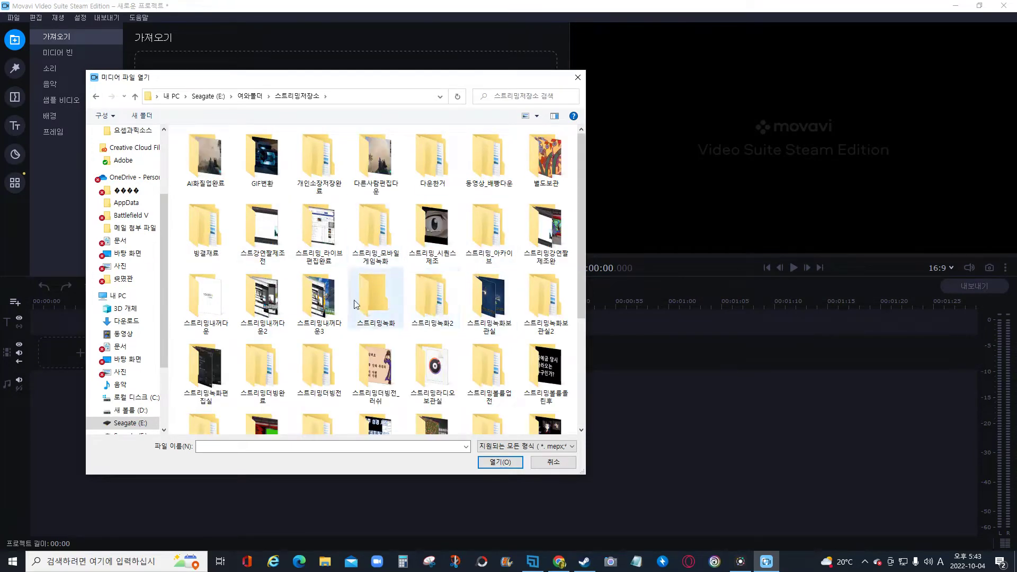
pyautogui.doubleClick(488, 299)
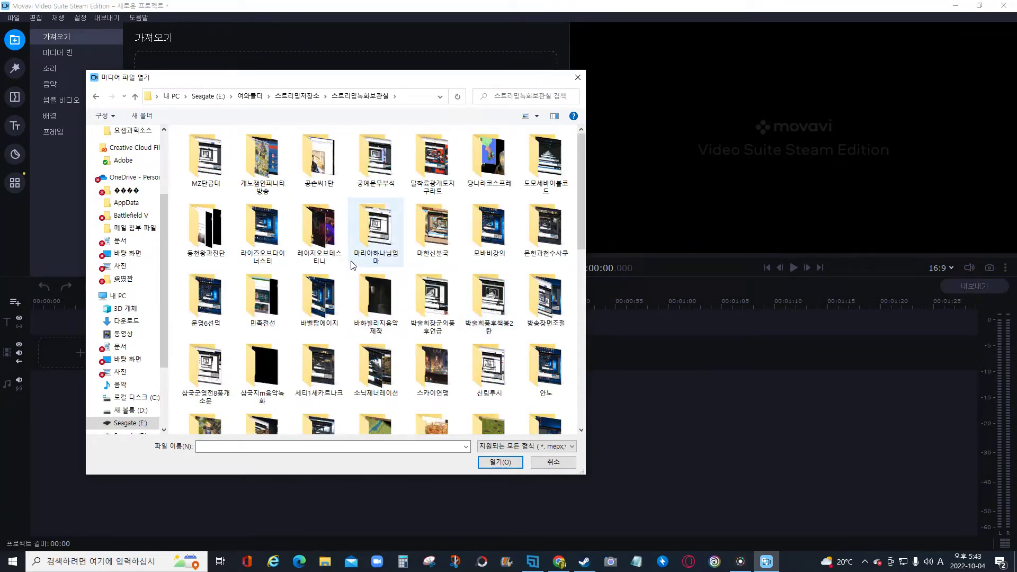
# Import the video XRecorder_17052022_121836.mp4 from the 레이지오브데스티니 subfolder.
pyautogui.scroll(-5, 359, 261)
pyautogui.scroll(-1, 355, 270)
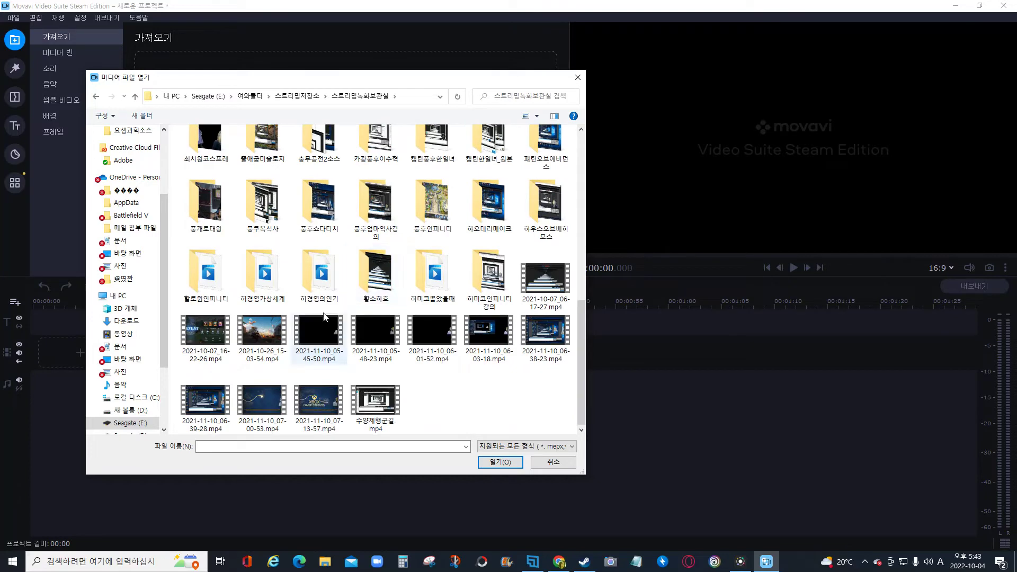
pyautogui.scroll(3, 320, 306)
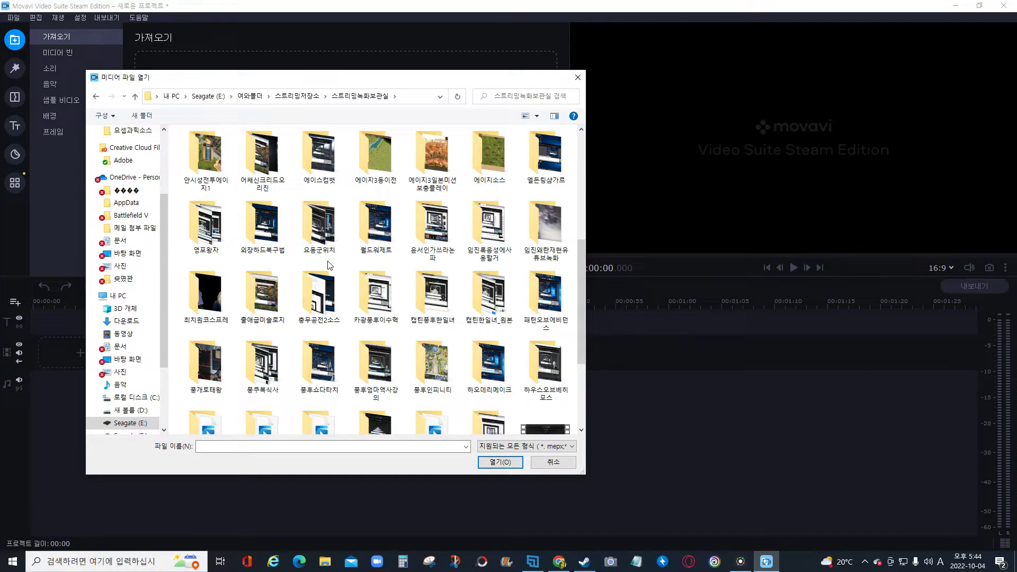
pyautogui.scroll(-3, 317, 262)
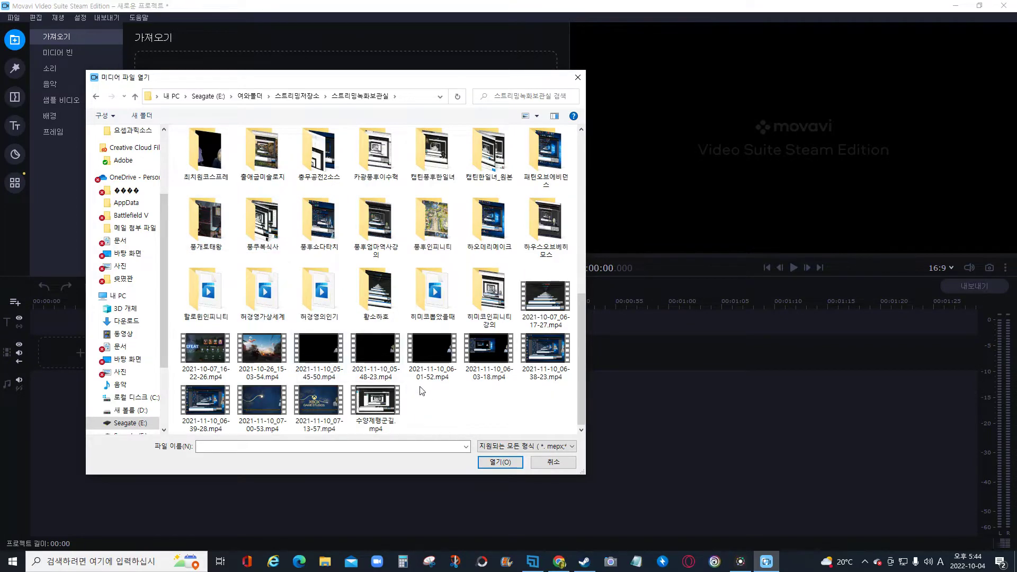
pyautogui.scroll(10, 423, 366)
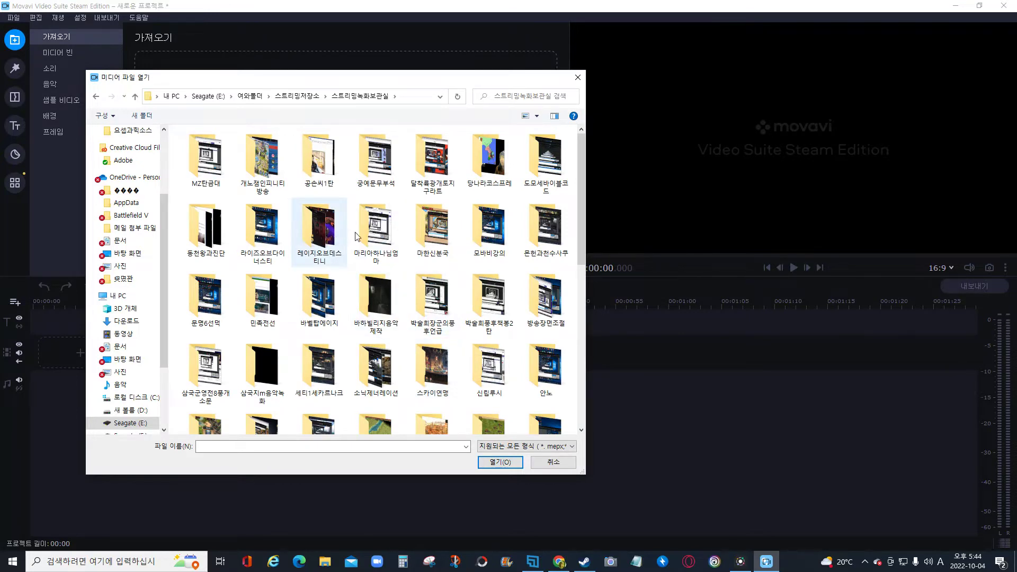
pyautogui.doubleClick(329, 239)
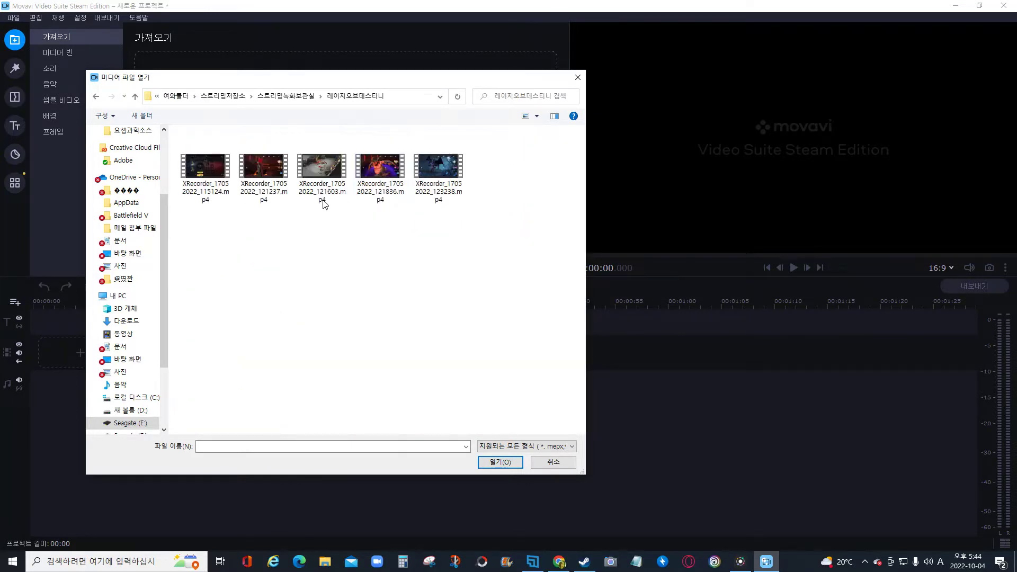
pyautogui.click(392, 177)
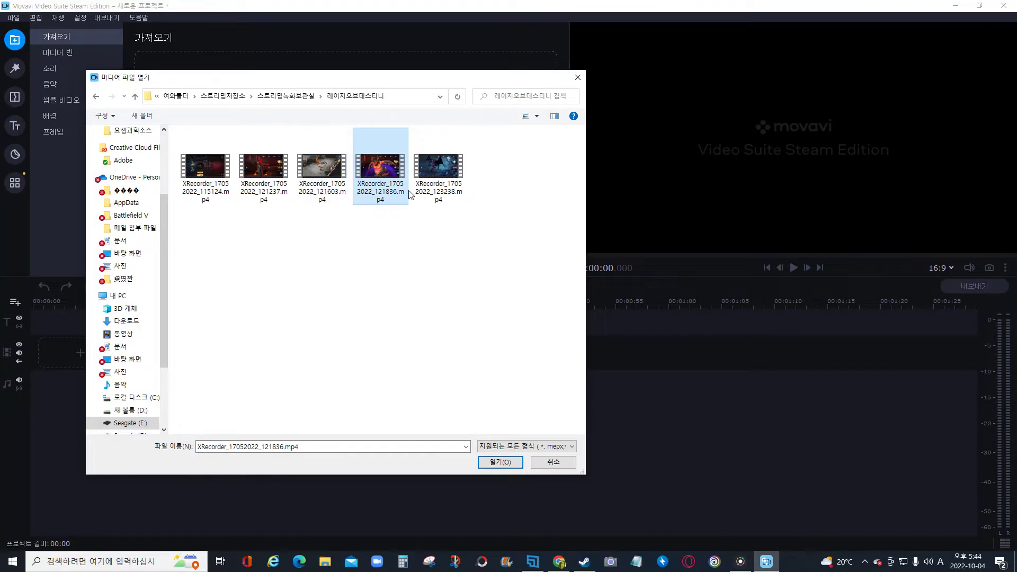
pyautogui.click(500, 463)
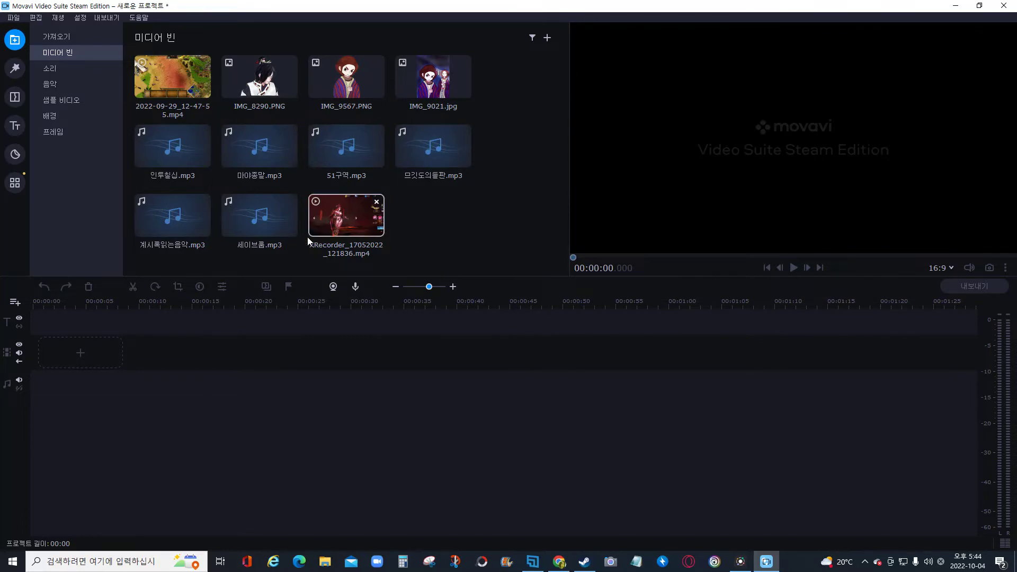
# Preview the imported video XRecorder_17052022_121836.mp4 at several points along its length.
pyautogui.doubleClick(347, 222)
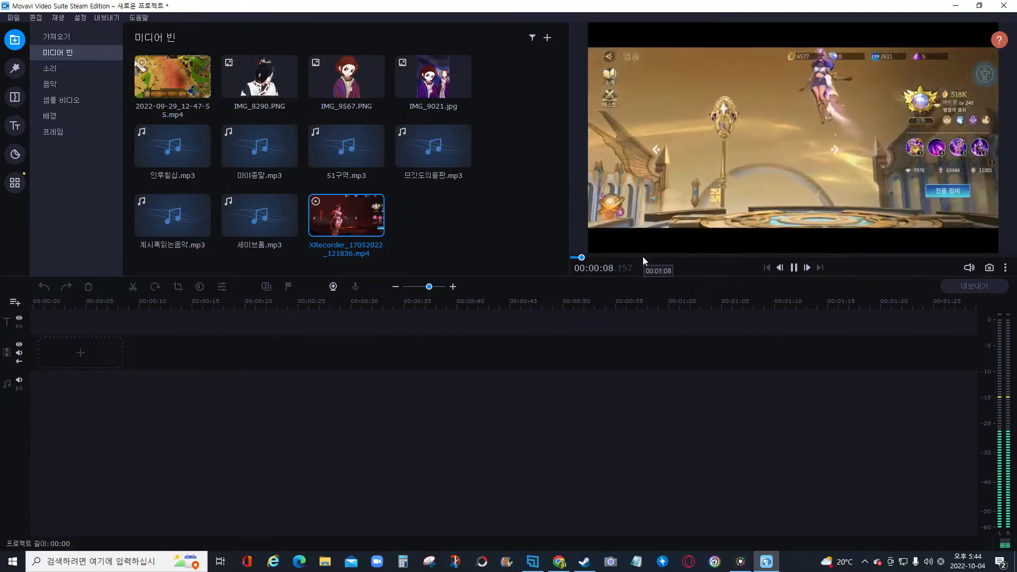
pyautogui.click(770, 258)
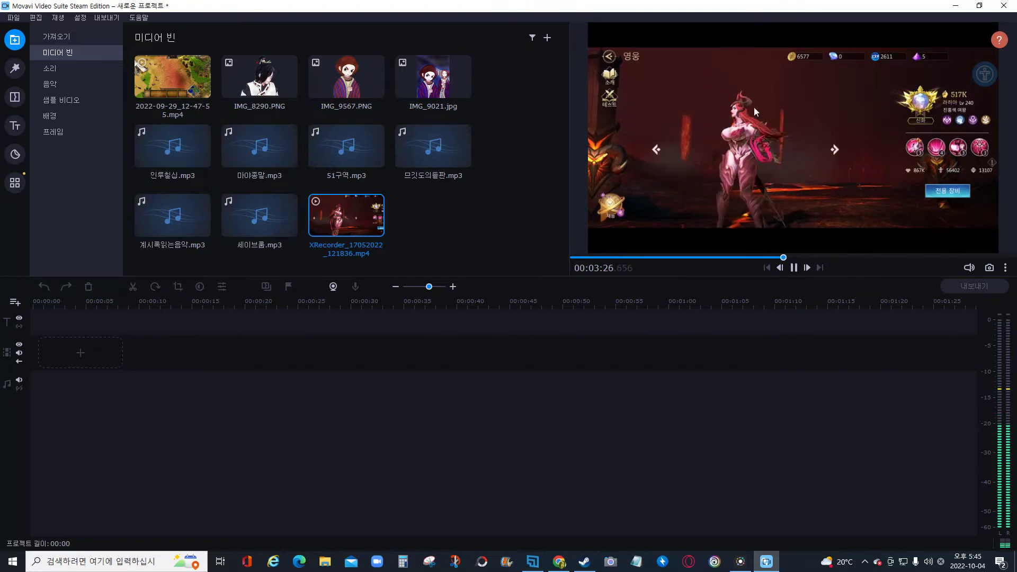
pyautogui.moveTo(822, 258); pyautogui.dragTo(740, 260)
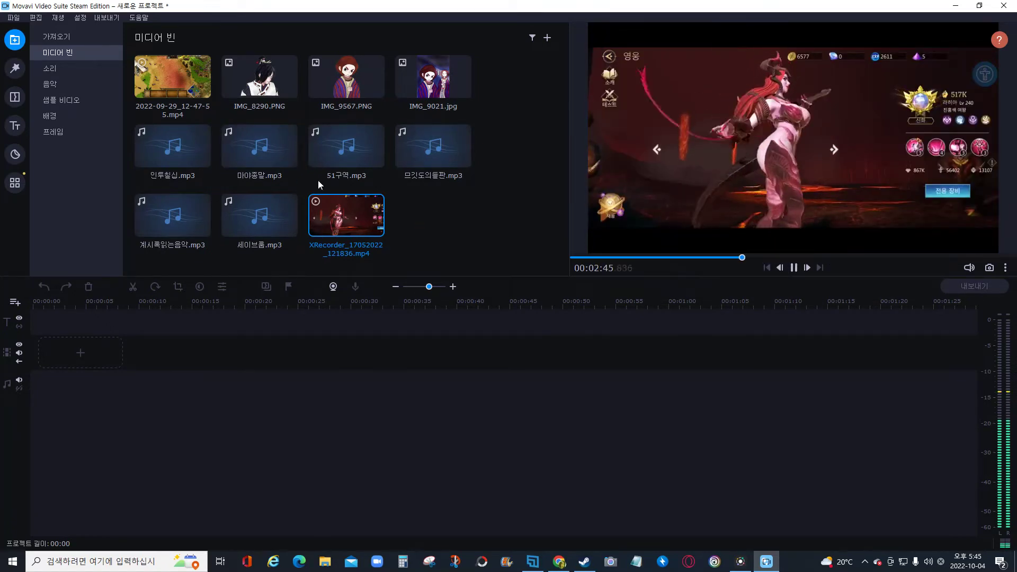
# Preview the video 2022-09-29_12-47-55.mp4 from the media bin, skipping through it to near the middle and beyond.
pyautogui.click(161, 84)
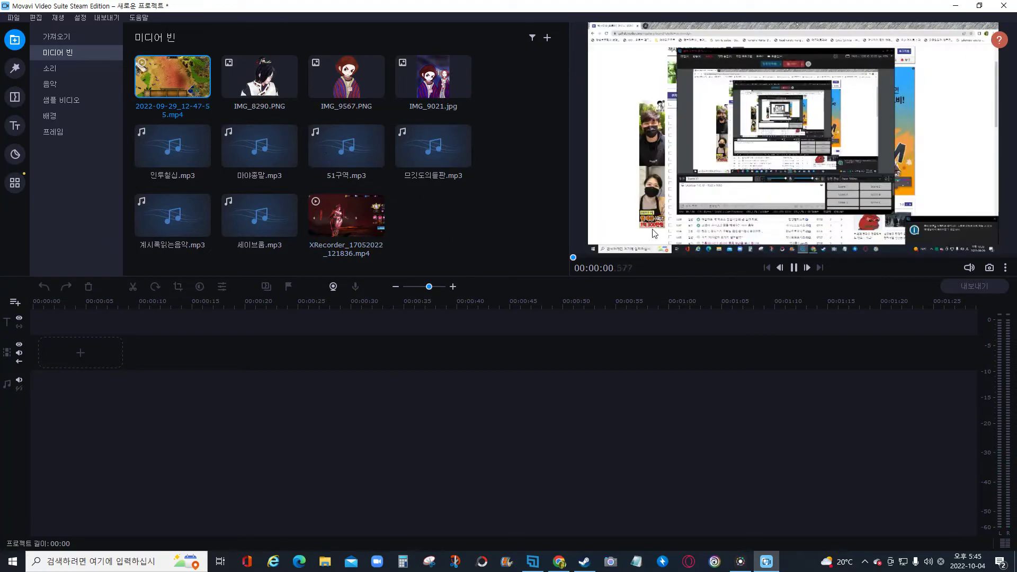
pyautogui.moveTo(607, 258); pyautogui.dragTo(640, 257)
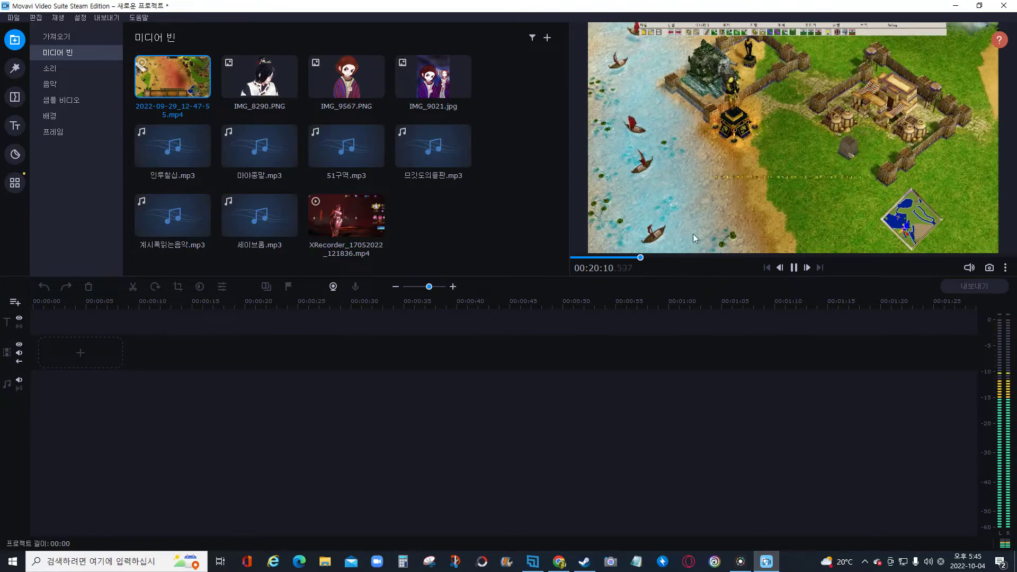
pyautogui.click(684, 258)
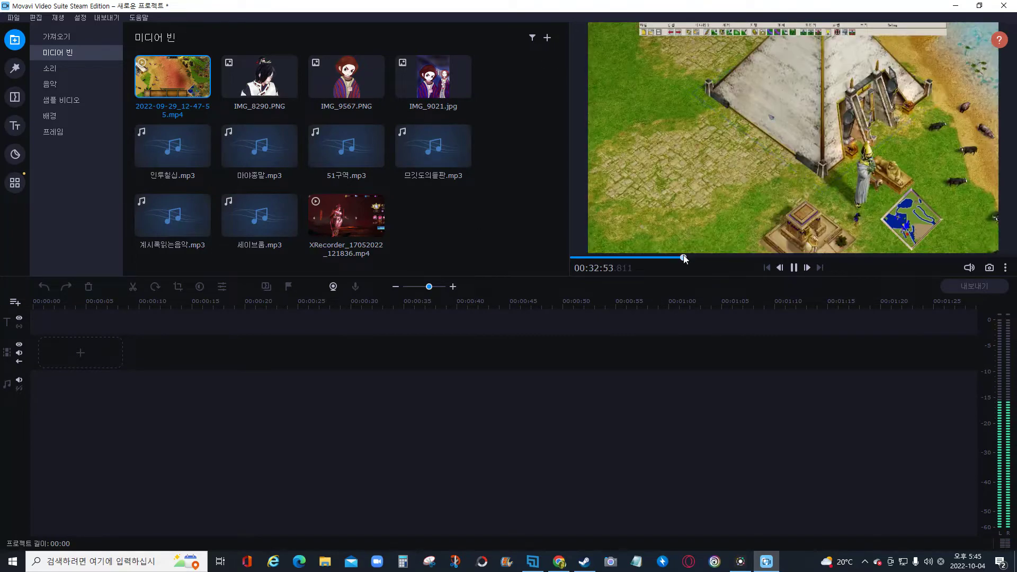
pyautogui.click(723, 257)
pyautogui.click(823, 257)
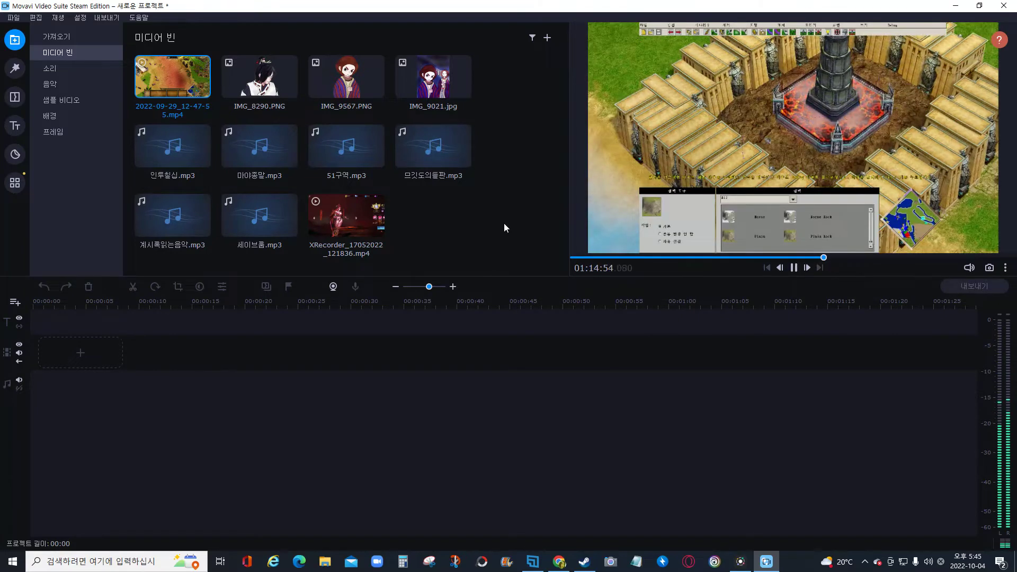
# Preview the images IMG_9021.jpg and IMG_8290.PNG, and listen to several passages of 세이브룸.mp3 before pausing playback.
pyautogui.click(433, 77)
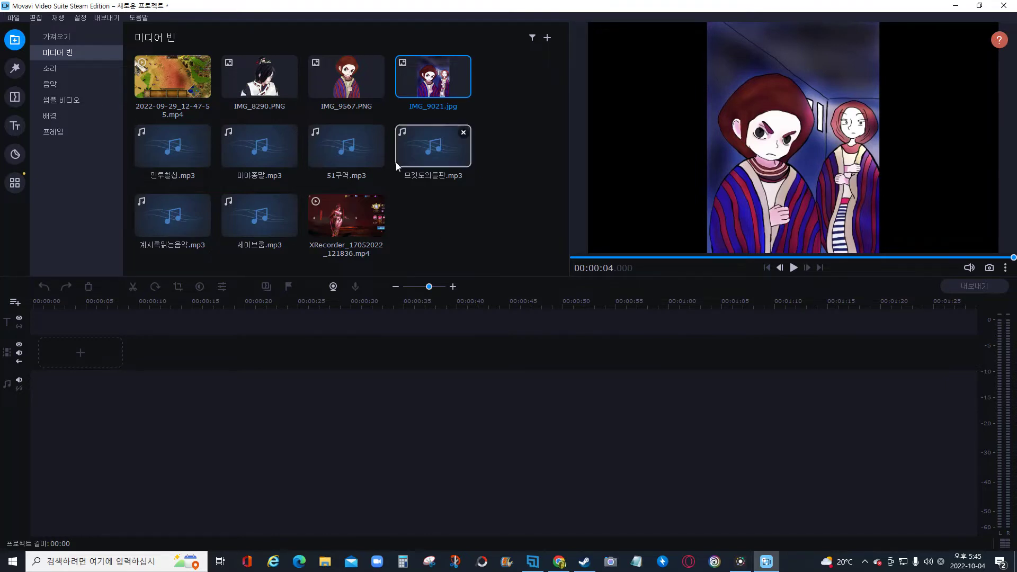
pyautogui.click(254, 74)
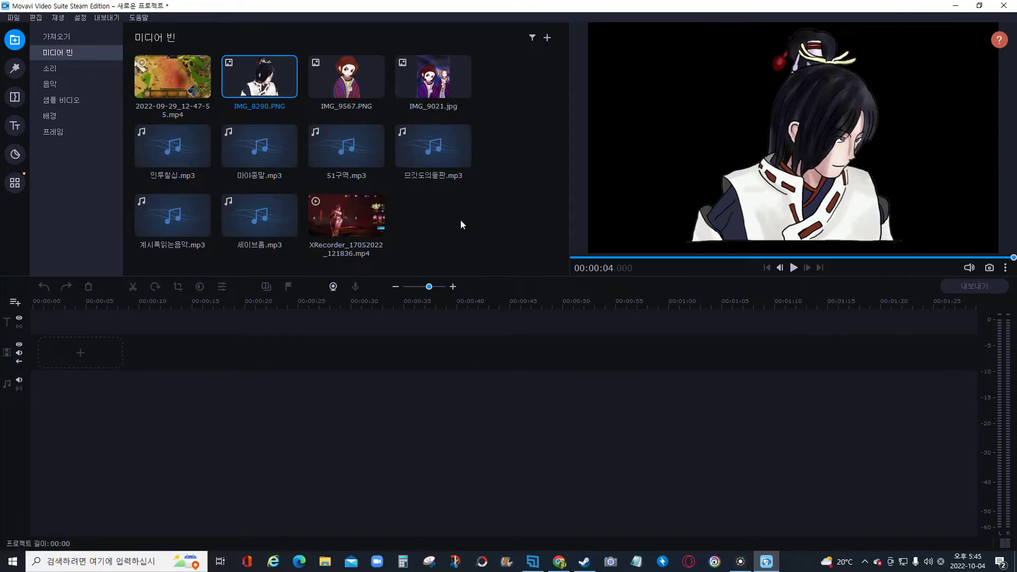
pyautogui.click(265, 223)
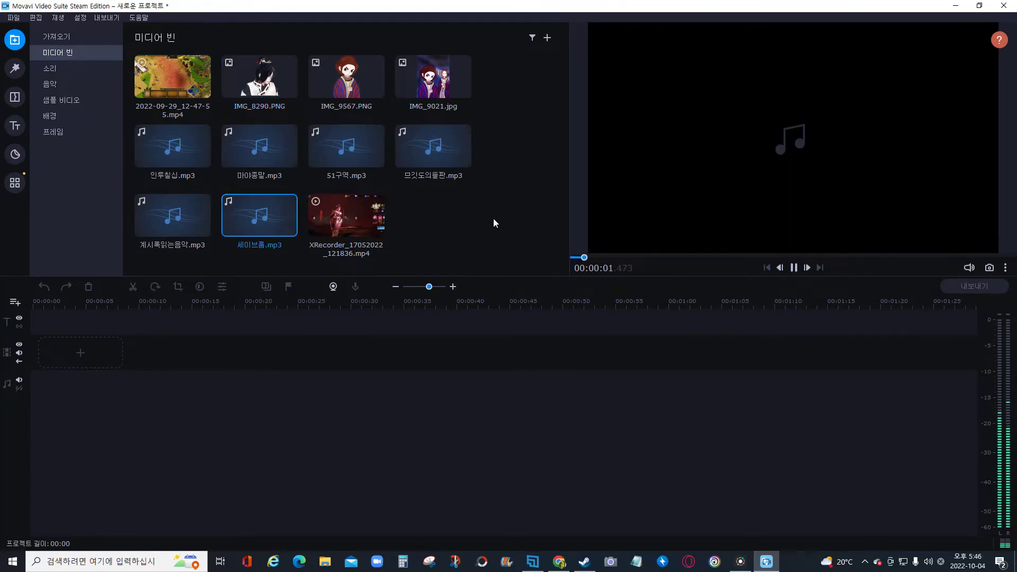
pyautogui.click(666, 257)
pyautogui.click(768, 256)
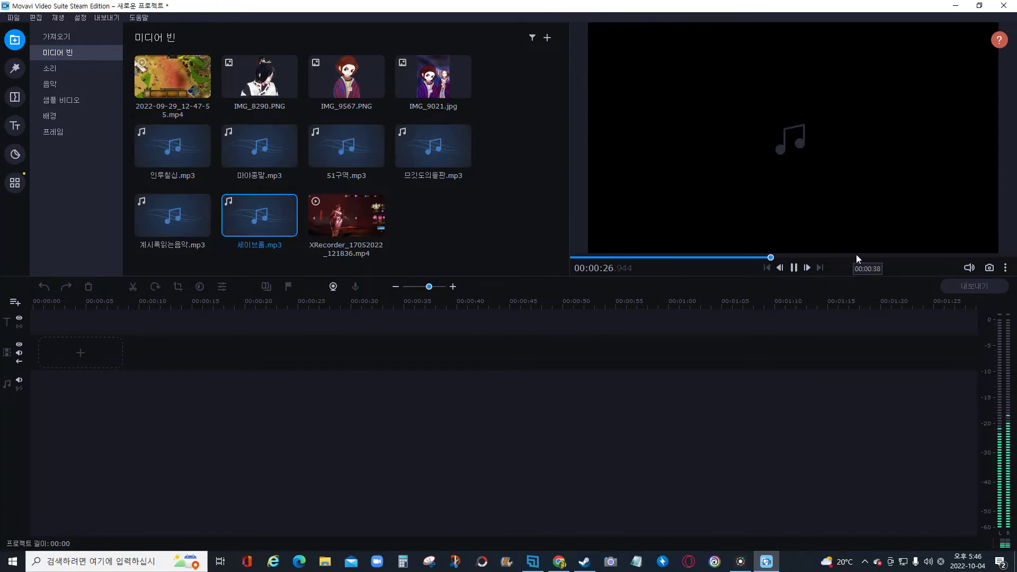
pyautogui.click(883, 257)
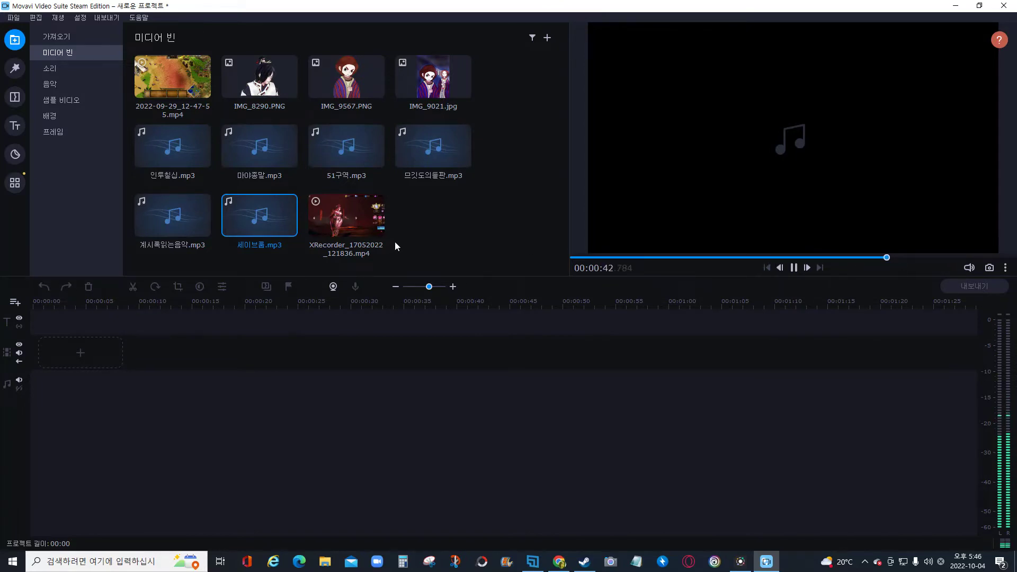
pyautogui.press('space')
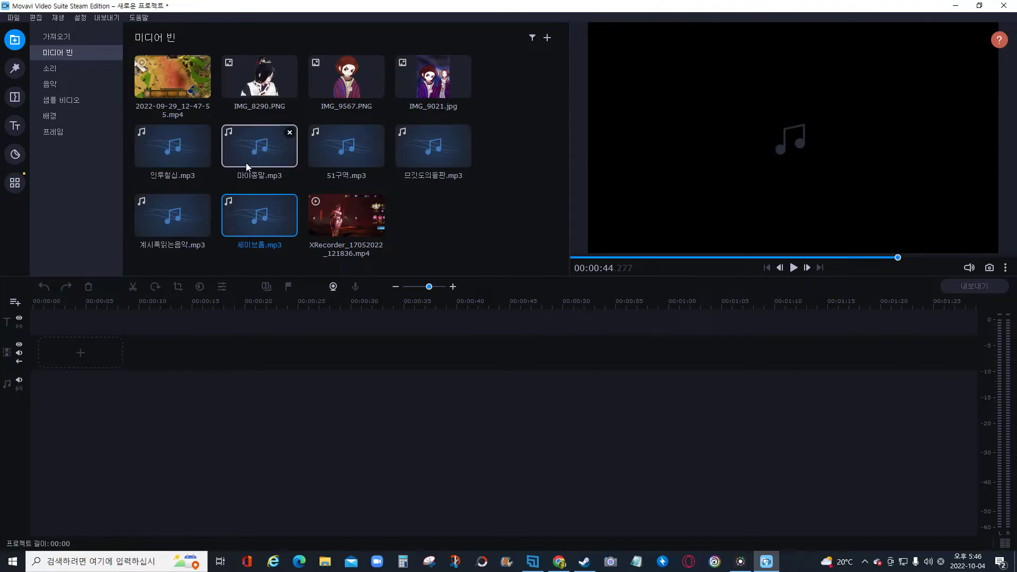
# Remove the audio file 마야종말.mp3 from the media bin.
pyautogui.click(290, 133)
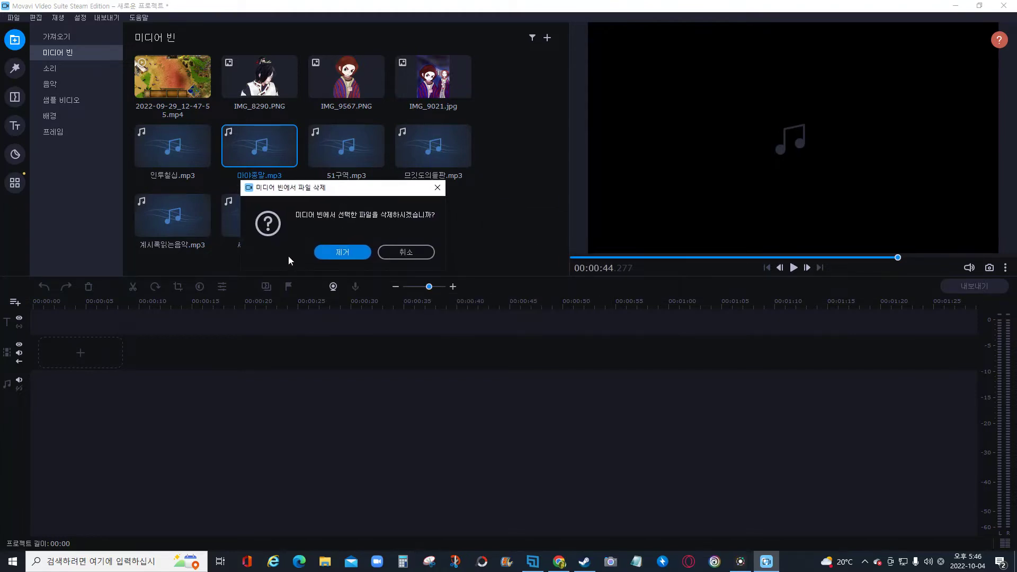
pyautogui.click(327, 253)
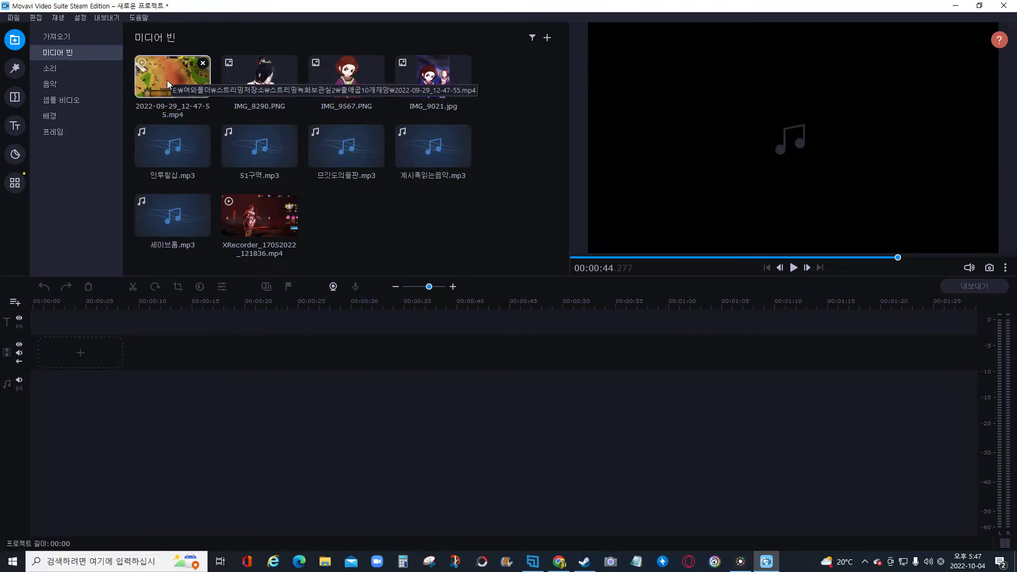
# Place 2022-09-29_12-47-55.mp4 at the start of the video track and append XRecorder_17052022_121836.mp4 directly after it.
pyautogui.moveTo(169, 74); pyautogui.dragTo(64, 352)
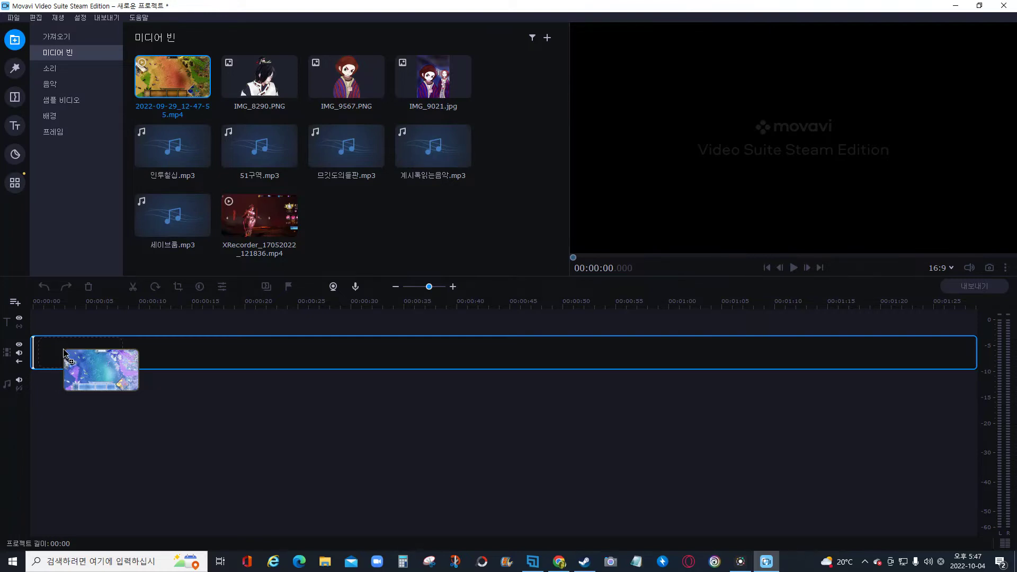
pyautogui.moveTo(63, 348); pyautogui.dragTo(62, 348)
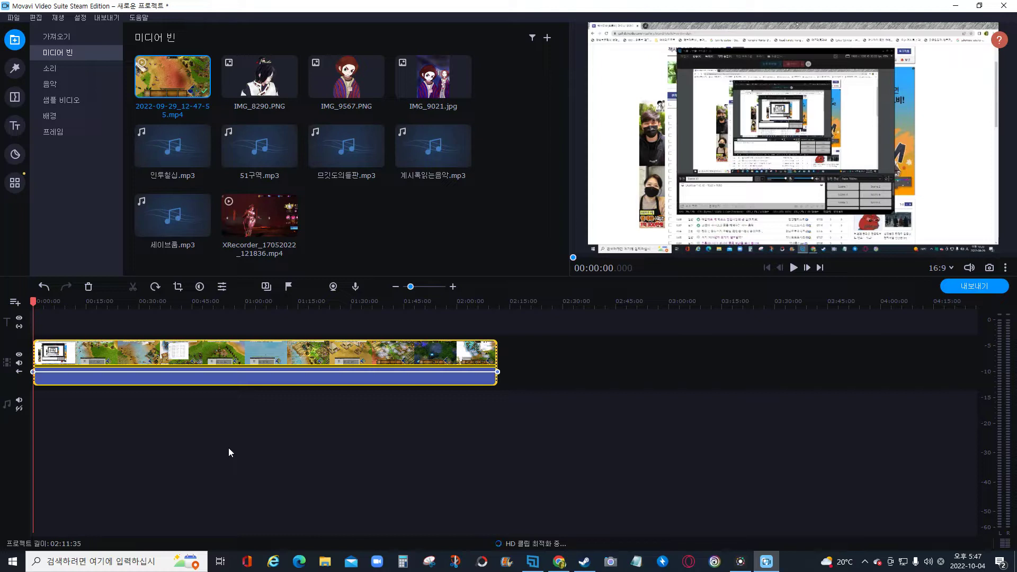
pyautogui.click(269, 353)
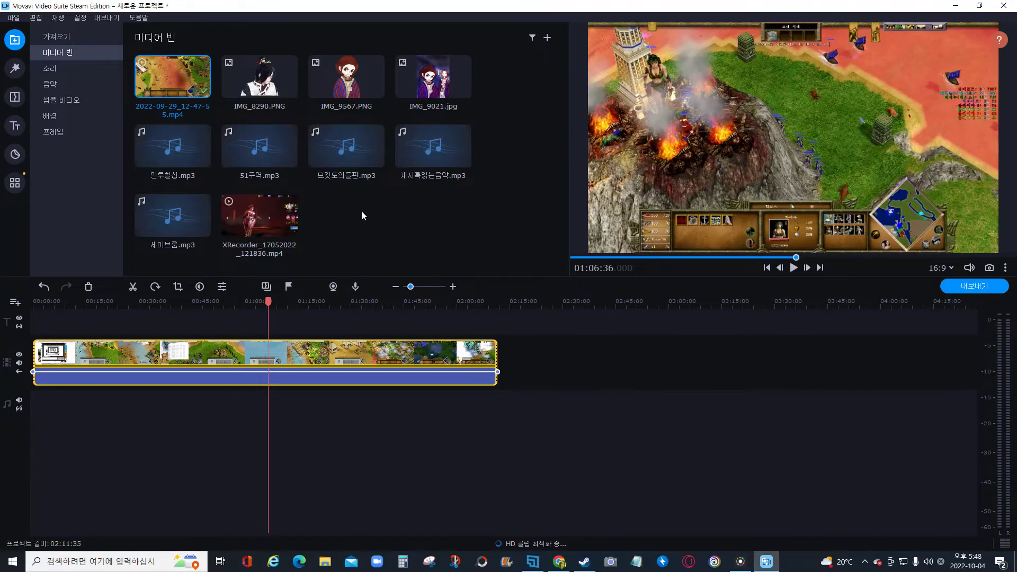
pyautogui.moveTo(247, 217); pyautogui.dragTo(524, 366)
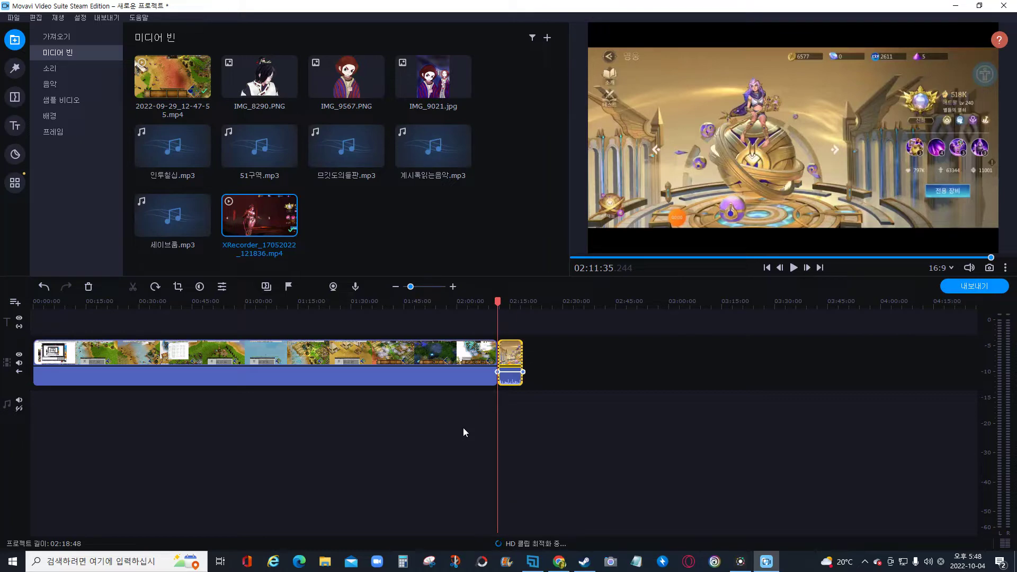
# Append IMG_8290.PNG after the XRecorder_17052022_121836.mp4 clip and stretch its end to about 03:47:31.
pyautogui.click(319, 351)
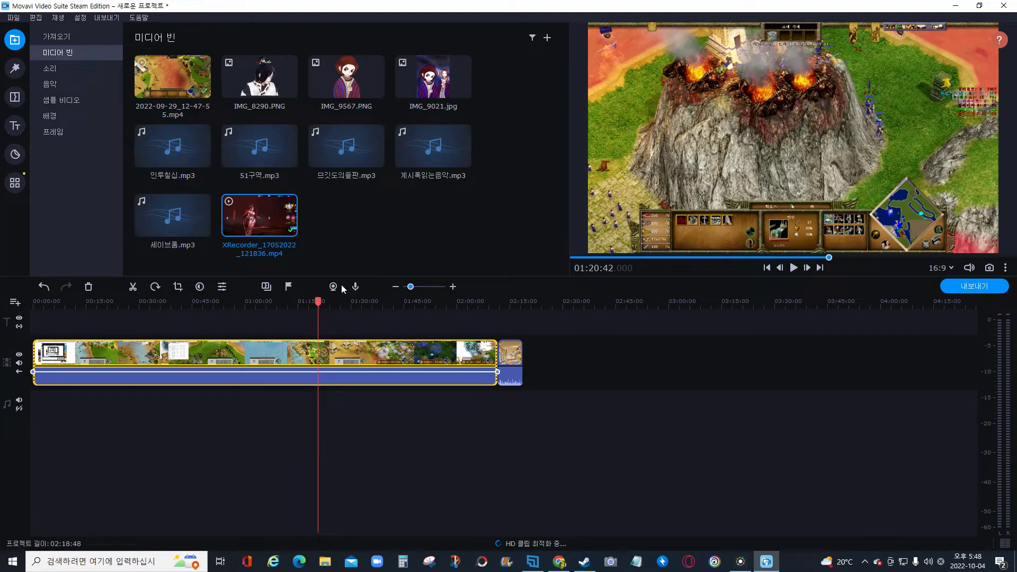
pyautogui.moveTo(263, 89); pyautogui.dragTo(551, 352)
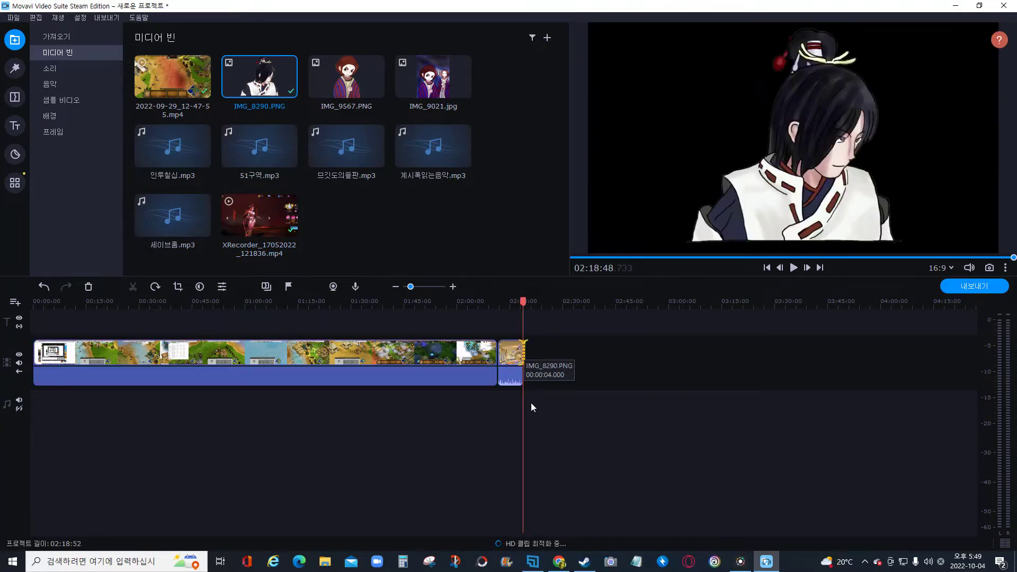
pyautogui.click(793, 267)
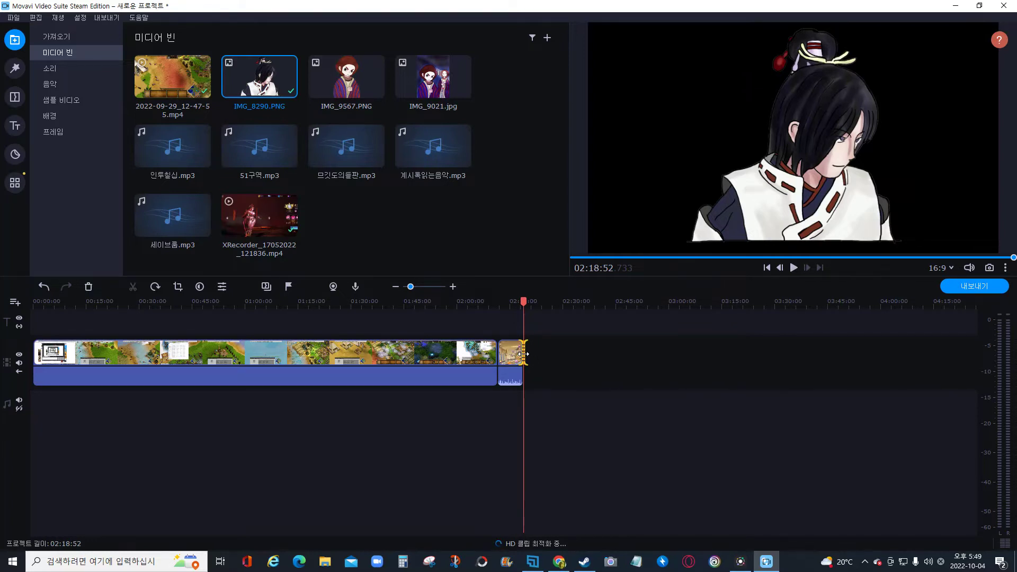
pyautogui.moveTo(523, 350); pyautogui.dragTo(836, 353)
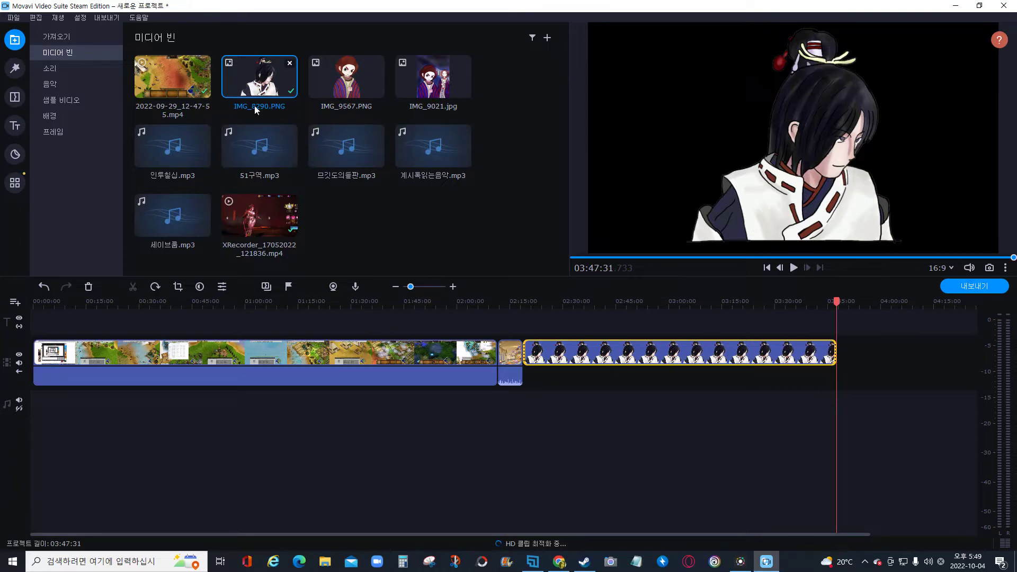
# Place another copy of IMG_8290.PNG at the start of the video track and delete the stretched image clip.
pyautogui.moveTo(275, 85); pyautogui.dragTo(30, 354)
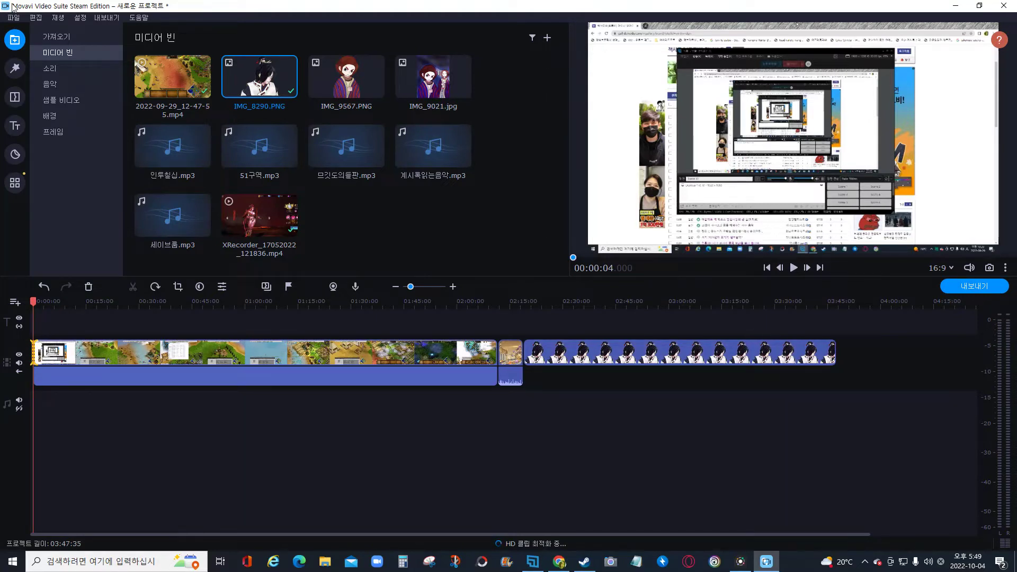
pyautogui.click(736, 352)
pyautogui.press('Delete')
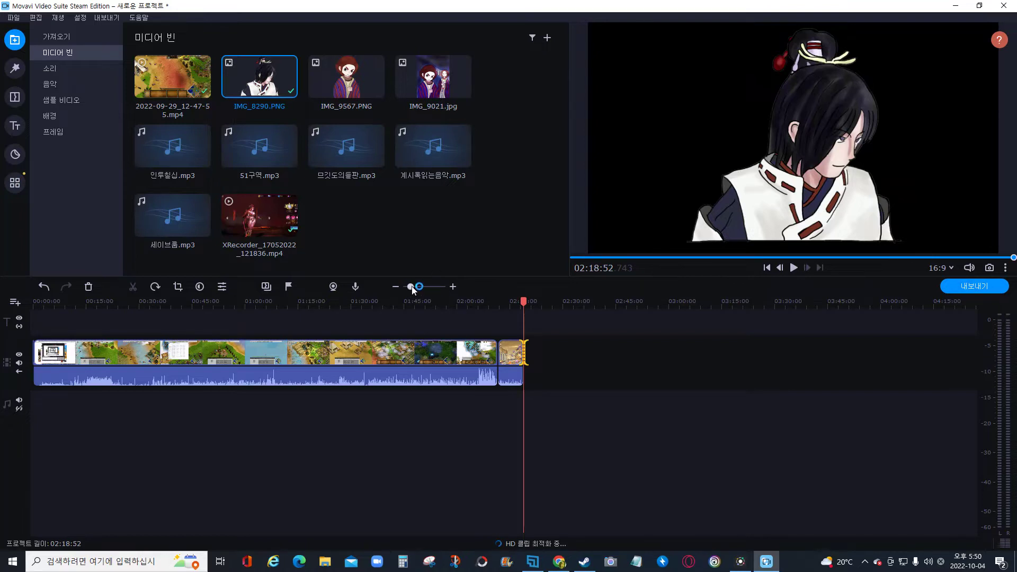
# Stretch the short IMG_8290.PNG clip after the second video until it ends at about 02:25:17.
pyautogui.moveTo(412, 288)
pyautogui.mouseDown()
pyautogui.moveTo(428, 287)
pyautogui.moveTo(420, 289)
pyautogui.mouseUp()
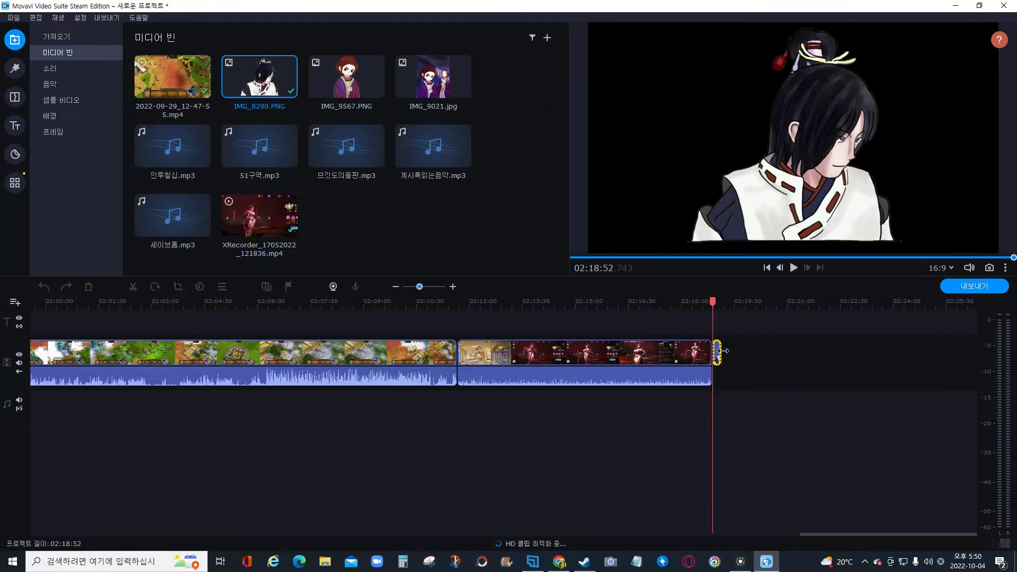
pyautogui.moveTo(735, 350); pyautogui.dragTo(711, 361)
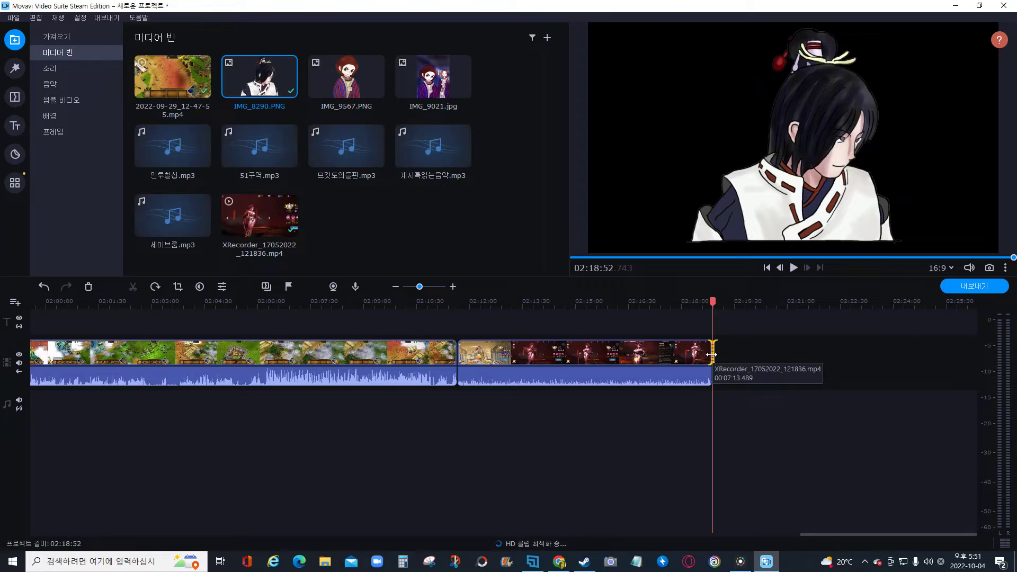
pyautogui.moveTo(712, 352); pyautogui.dragTo(948, 360)
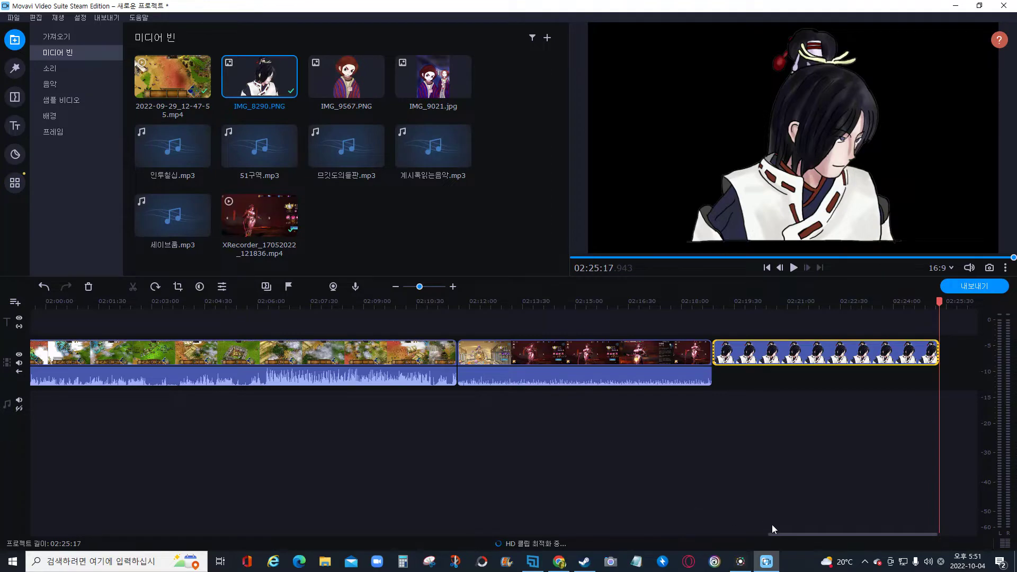
pyautogui.moveTo(780, 536)
pyautogui.mouseDown()
pyautogui.moveTo(756, 531)
pyautogui.moveTo(782, 534)
pyautogui.mouseUp()
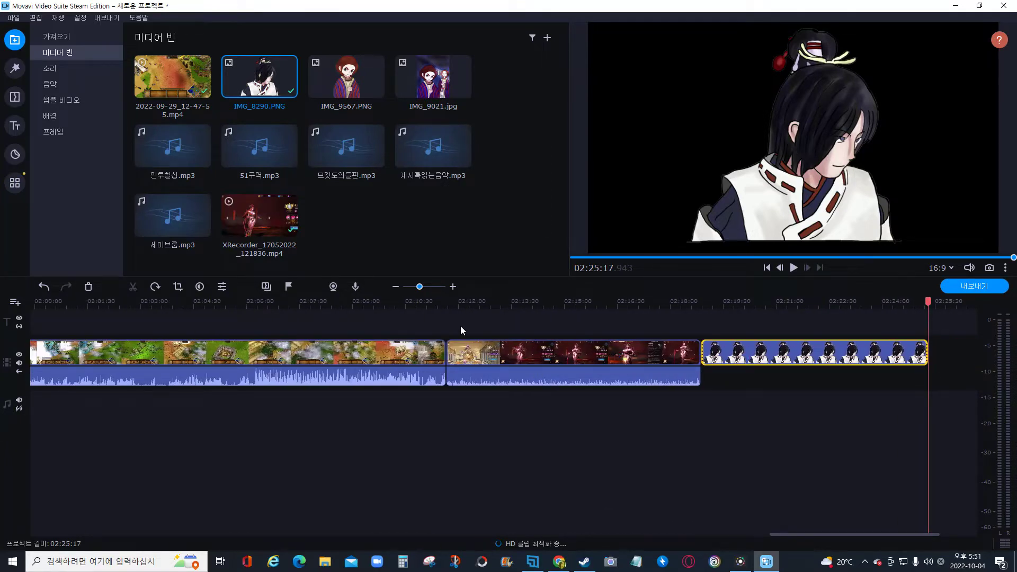
pyautogui.moveTo(421, 289); pyautogui.dragTo(415, 288)
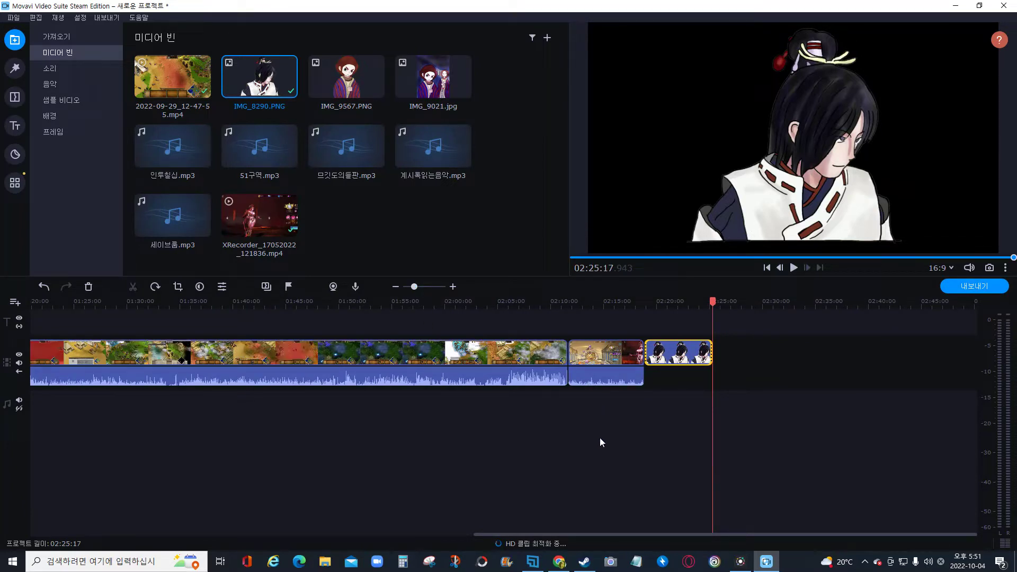
# Switch to Chrome, open the YouTube channel page, and play then pause the uploaded 페르아툼 video as an overlay example.
pyautogui.click(559, 562)
pyautogui.click(248, 294)
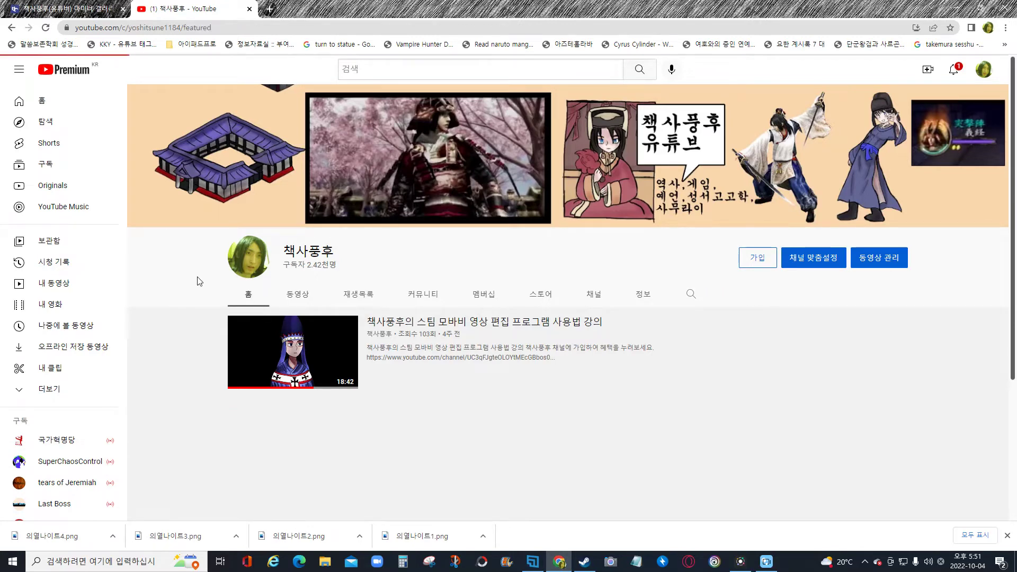
pyautogui.scroll(-3, 328, 262)
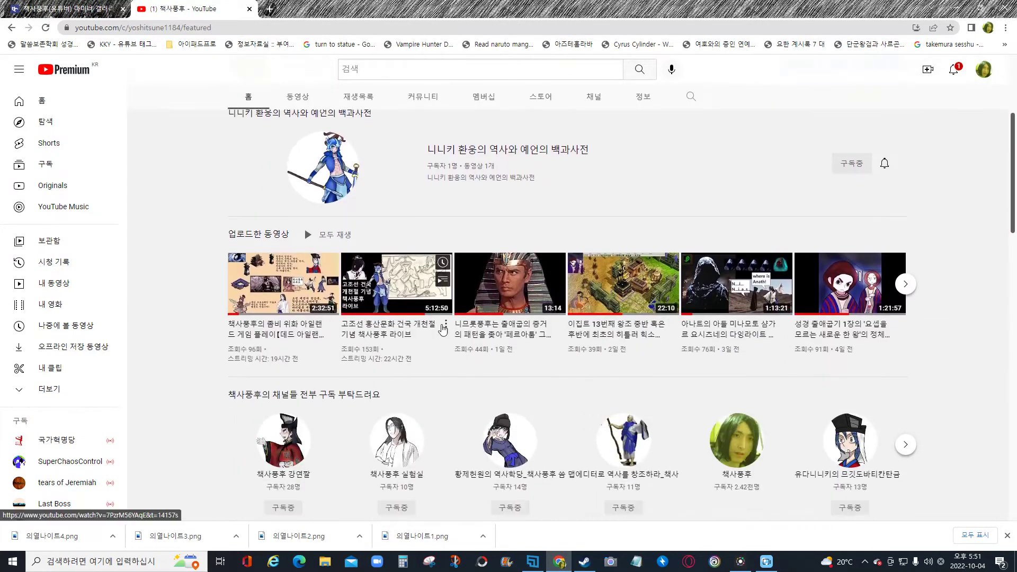
pyautogui.click(501, 302)
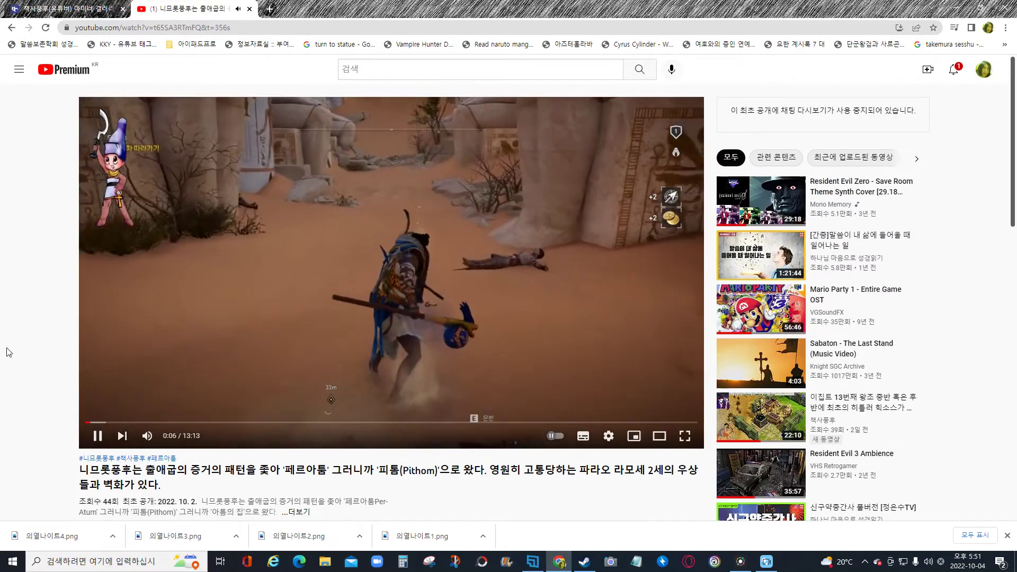
pyautogui.click(98, 436)
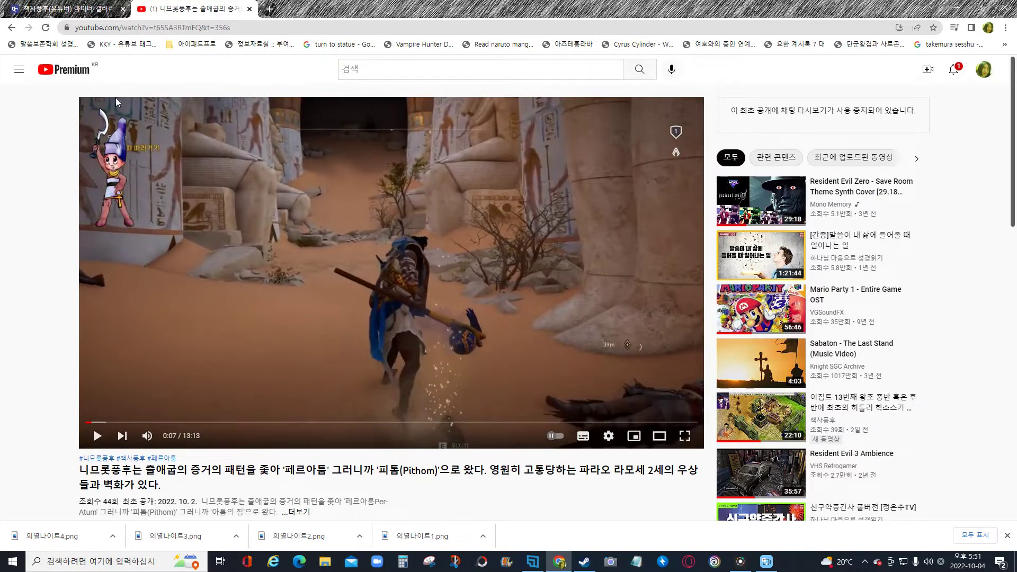
# Switch back to Movavi Video Suite and move the IMG_8290.PNG clip onto an overlay track at the start of the timeline.
pyautogui.click(766, 561)
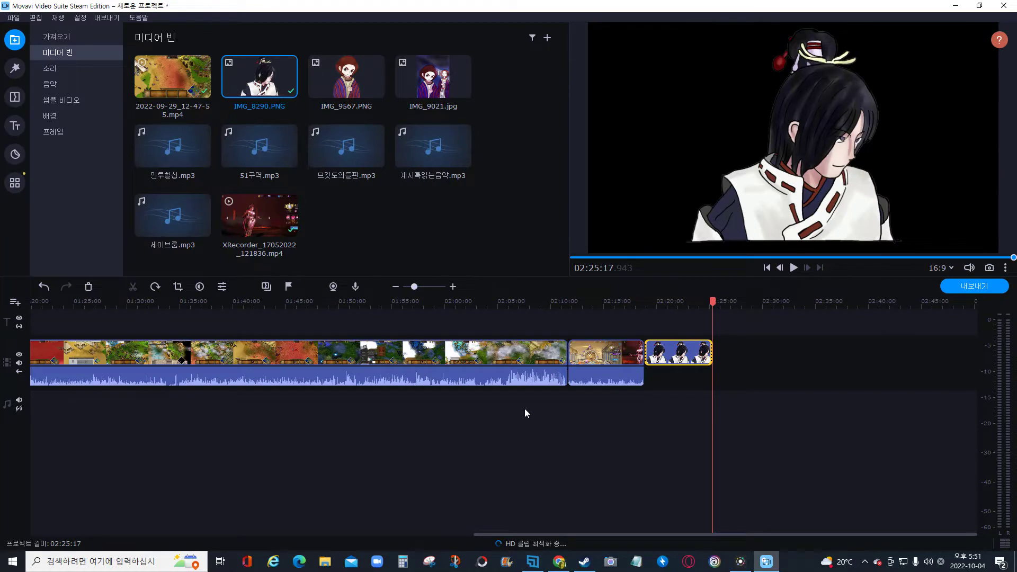
pyautogui.click(674, 358)
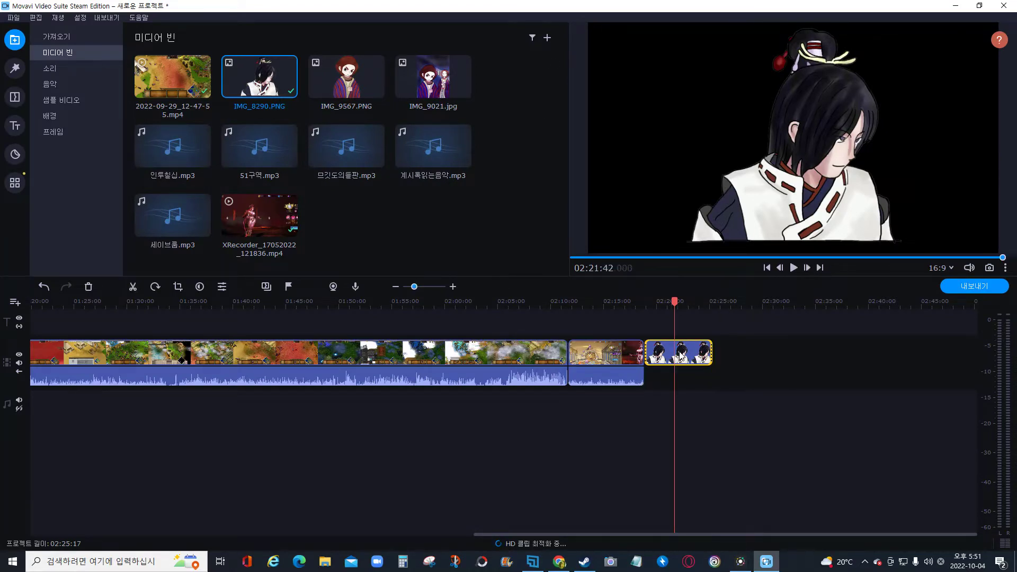
pyautogui.moveTo(679, 355); pyautogui.dragTo(66, 363)
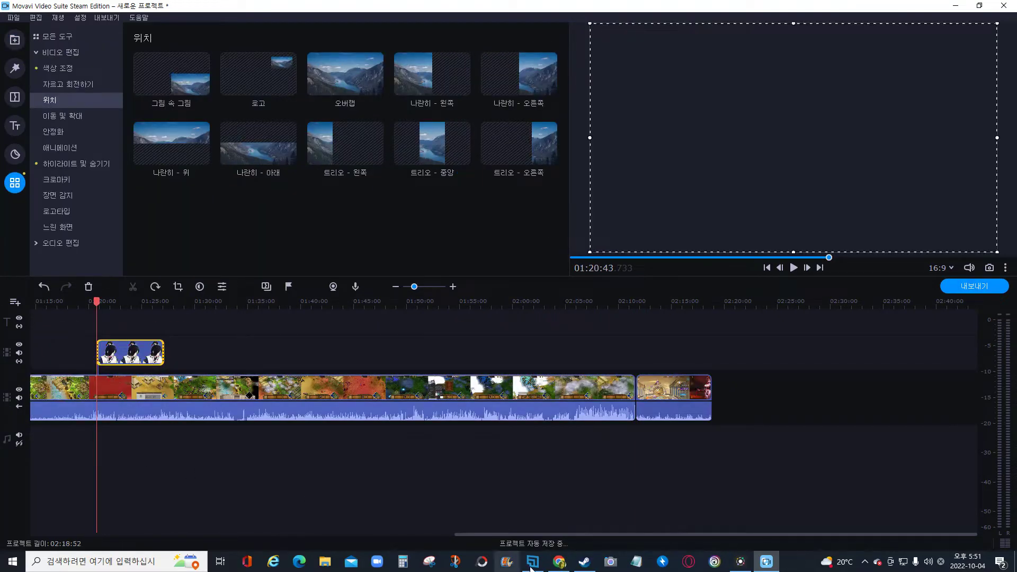
pyautogui.moveTo(561, 538); pyautogui.dragTo(258, 538)
pyautogui.moveTo(683, 352); pyautogui.dragTo(247, 348)
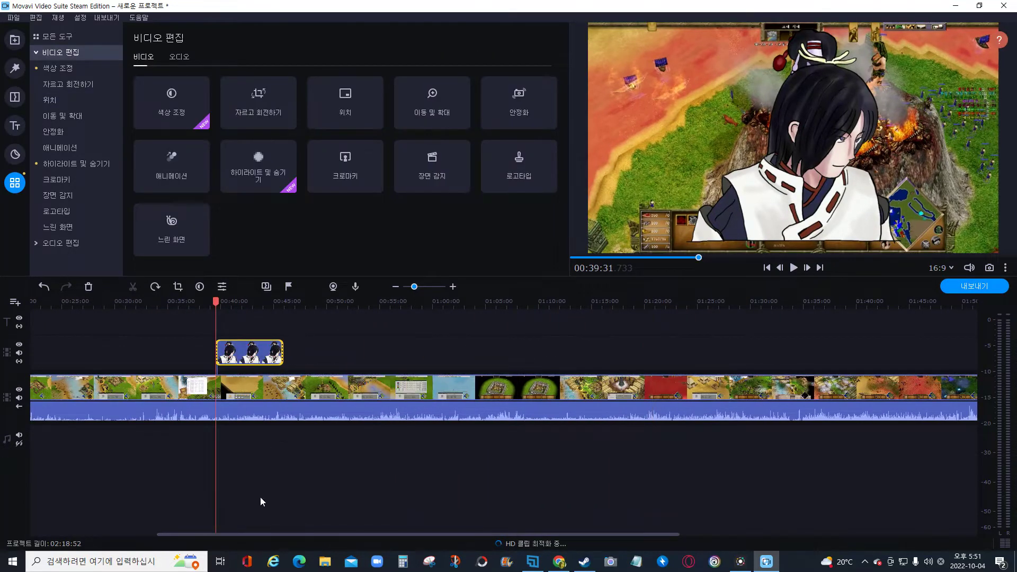
pyautogui.moveTo(257, 536); pyautogui.dragTo(117, 544)
pyautogui.moveTo(490, 353); pyautogui.dragTo(85, 356)
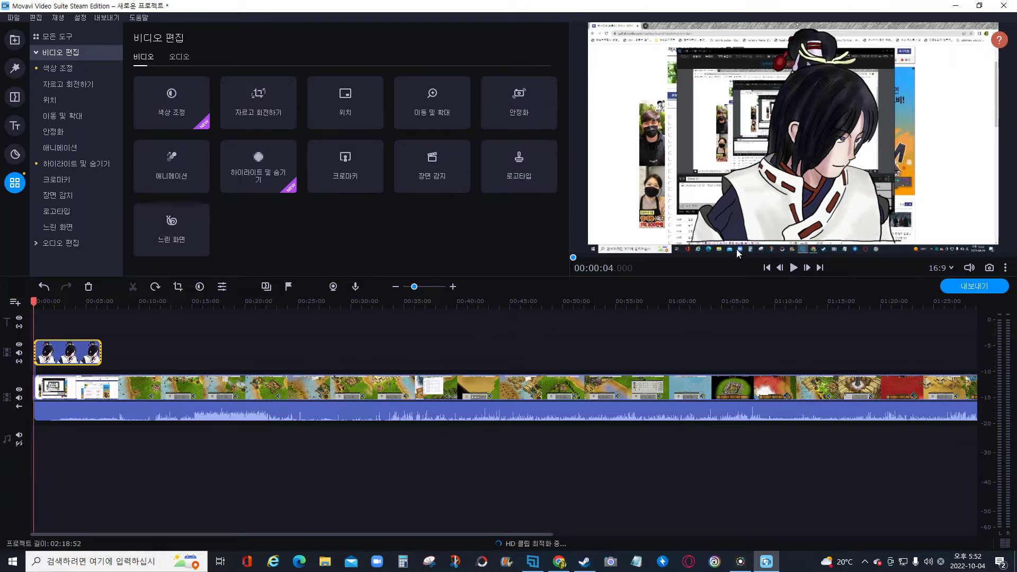
# Play the overlaid opening section, skip ahead to around 00:04:09, and pause playback.
pyautogui.click(793, 267)
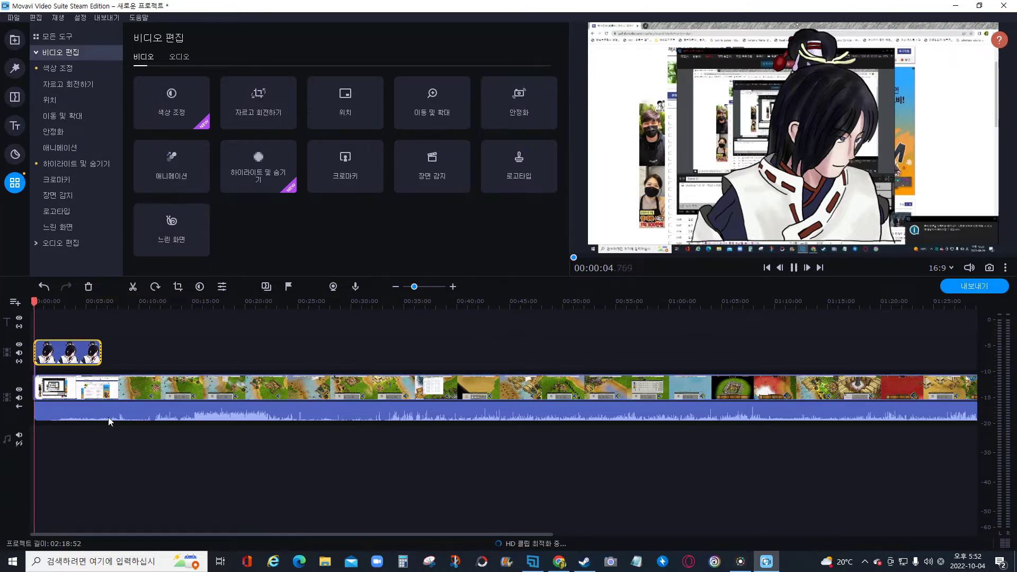
pyautogui.click(58, 384)
pyautogui.click(78, 386)
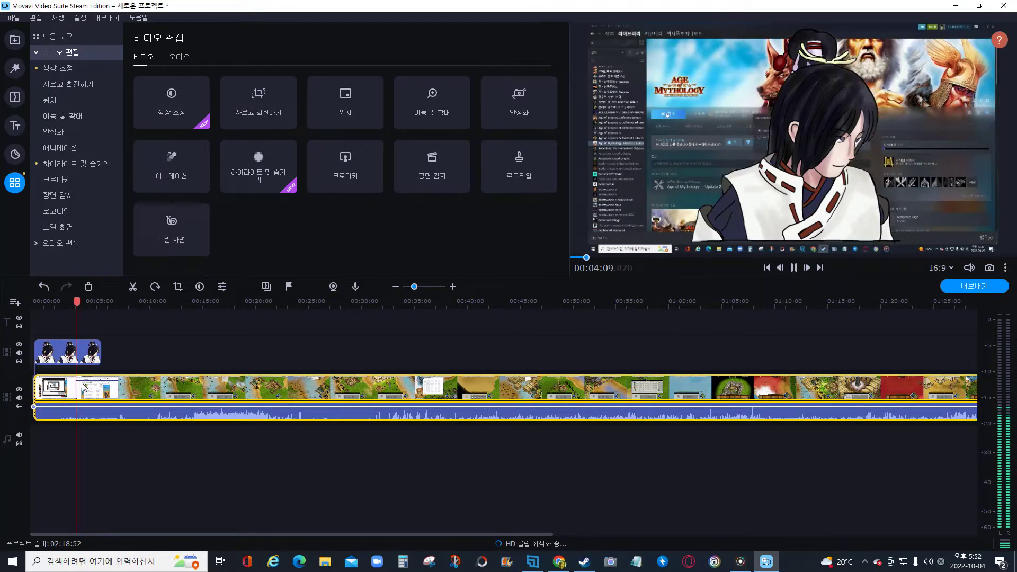
pyautogui.click(796, 269)
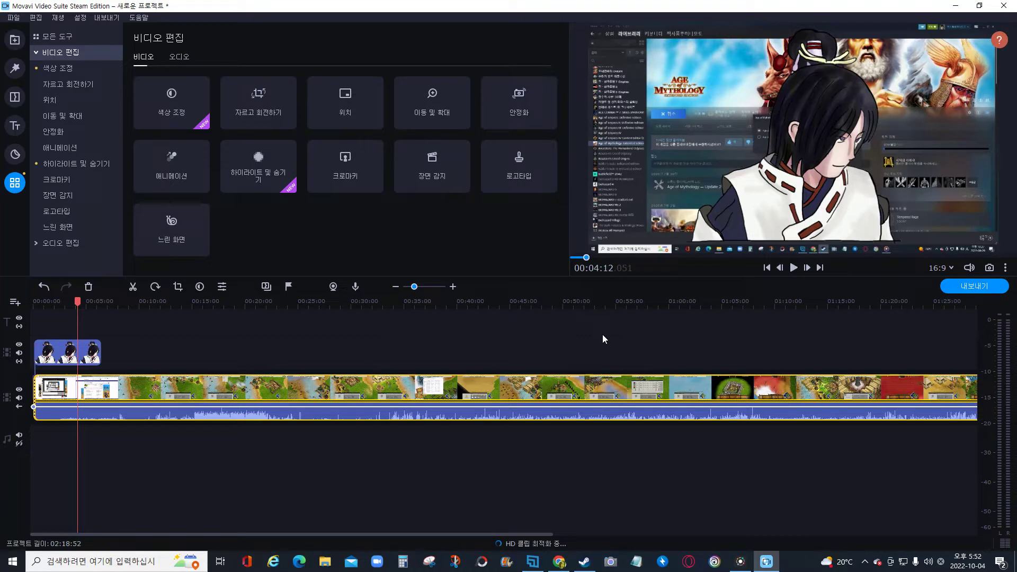
# Use the Position tool (위치) on the overlay image to shrink it and place it in the upper-left corner of the frame.
pyautogui.click(67, 354)
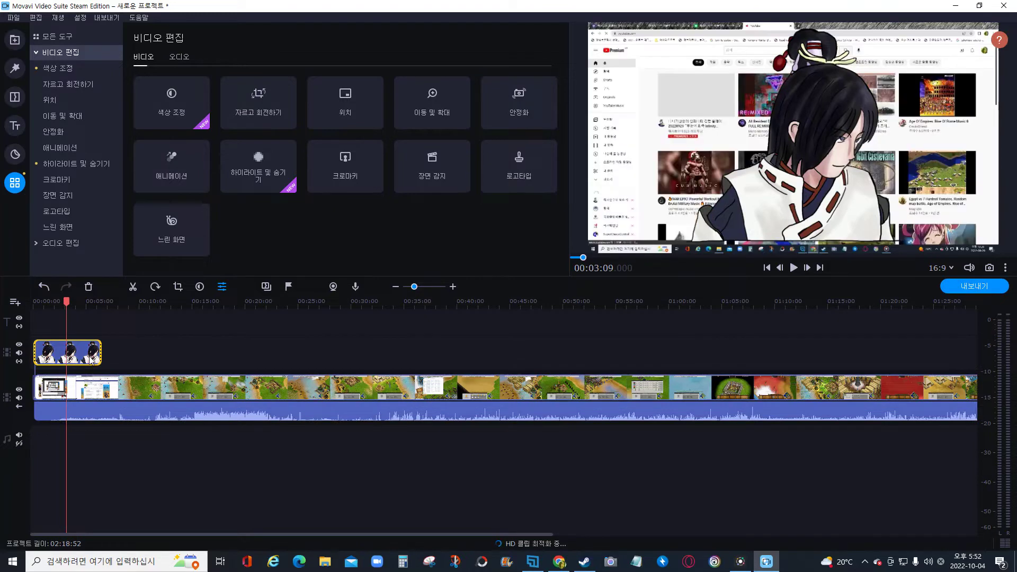
pyautogui.click(338, 91)
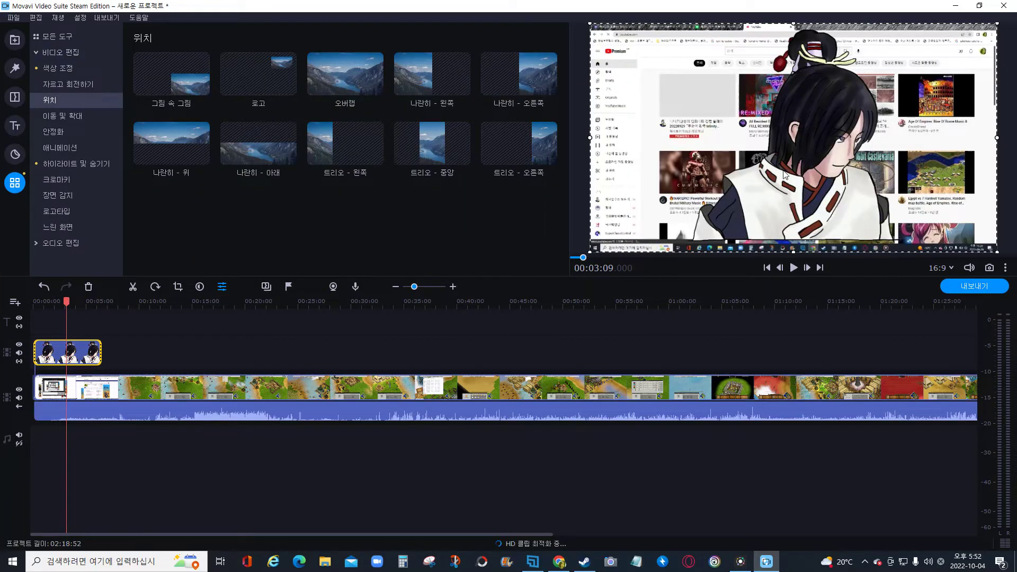
pyautogui.moveTo(809, 146)
pyautogui.mouseDown()
pyautogui.moveTo(669, 134)
pyautogui.moveTo(805, 127)
pyautogui.moveTo(657, 112)
pyautogui.moveTo(812, 110)
pyautogui.moveTo(717, 116)
pyautogui.moveTo(729, 99)
pyautogui.moveTo(771, 91)
pyautogui.moveTo(761, 118)
pyautogui.moveTo(739, 112)
pyautogui.mouseUp()
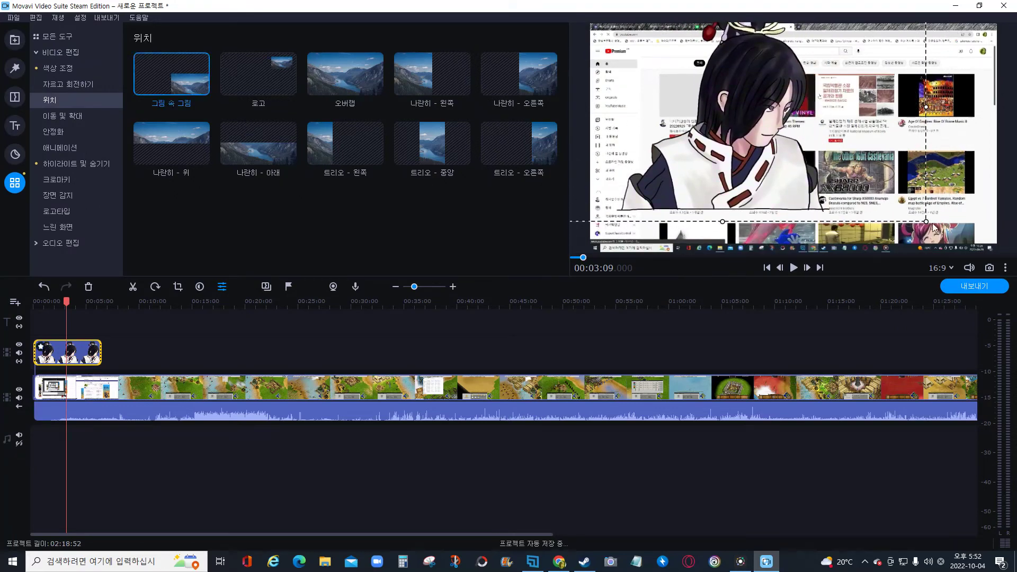
pyautogui.moveTo(927, 224); pyautogui.dragTo(709, 85)
pyautogui.moveTo(637, 83); pyautogui.dragTo(630, 84)
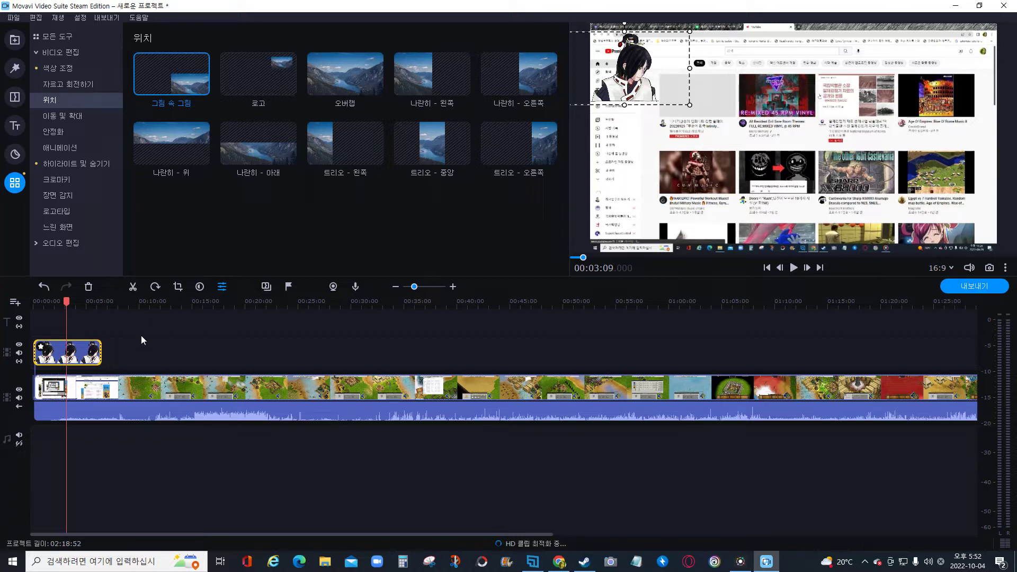
# Stretch the IMG_8290.PNG overlay clip until it ends just past the 01:20:00 mark and view it at 00:44:45.
pyautogui.click(140, 354)
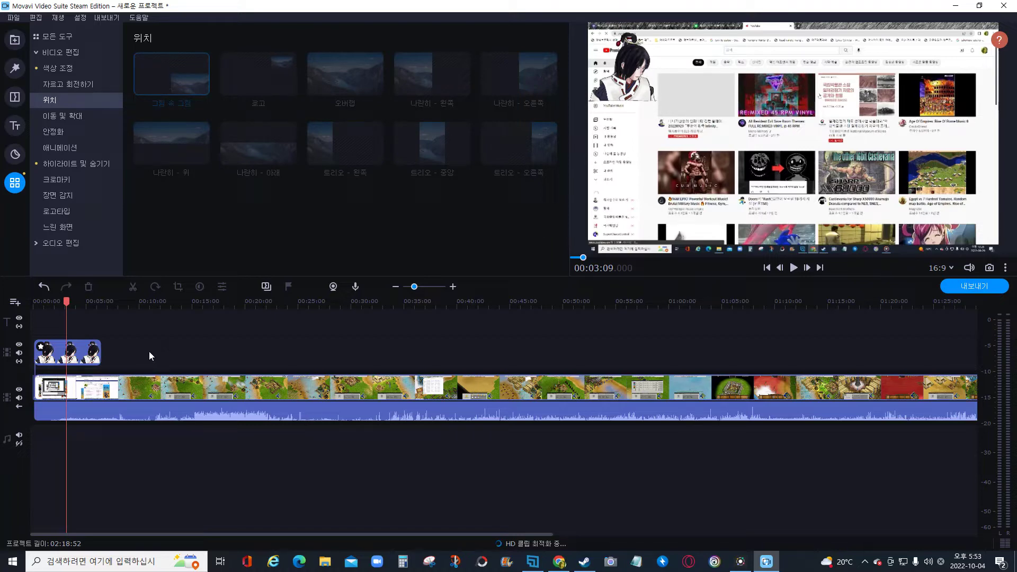
pyautogui.click(86, 353)
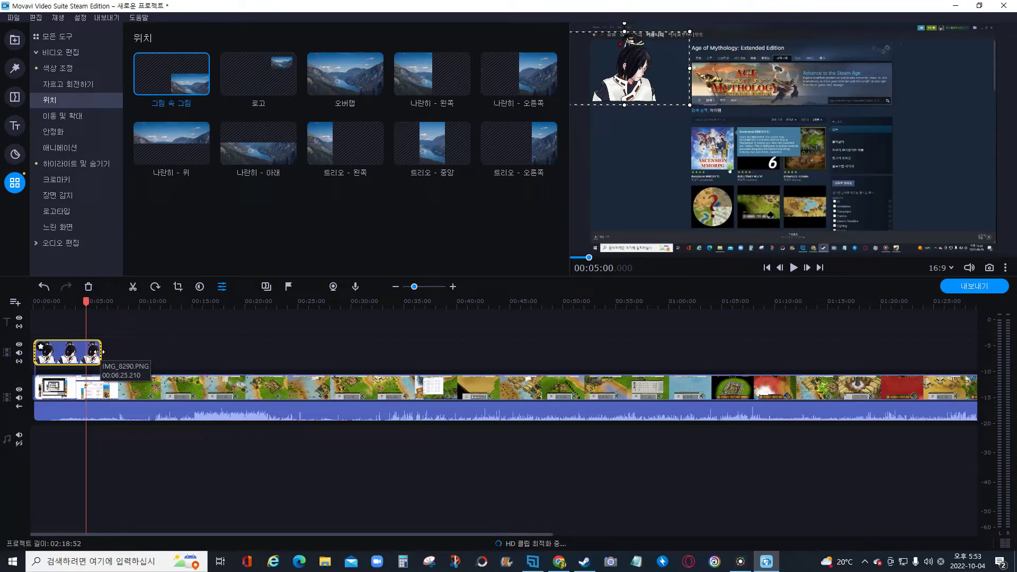
pyautogui.moveTo(101, 352); pyautogui.dragTo(907, 360)
pyautogui.click(507, 352)
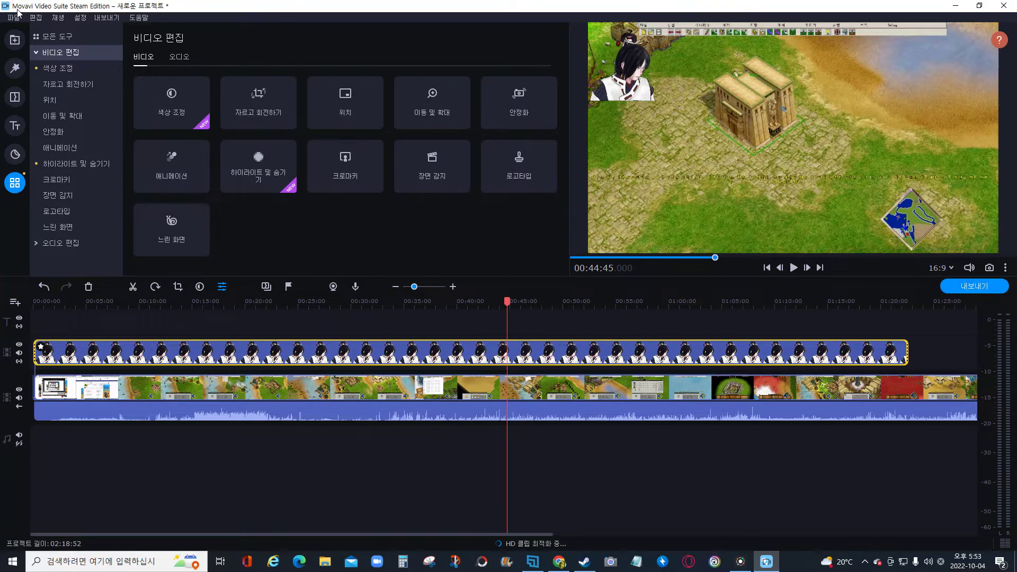
# Return to the media bin (미디어 빈) showing the imported files.
pyautogui.click(15, 68)
pyautogui.click(19, 42)
pyautogui.click(366, 226)
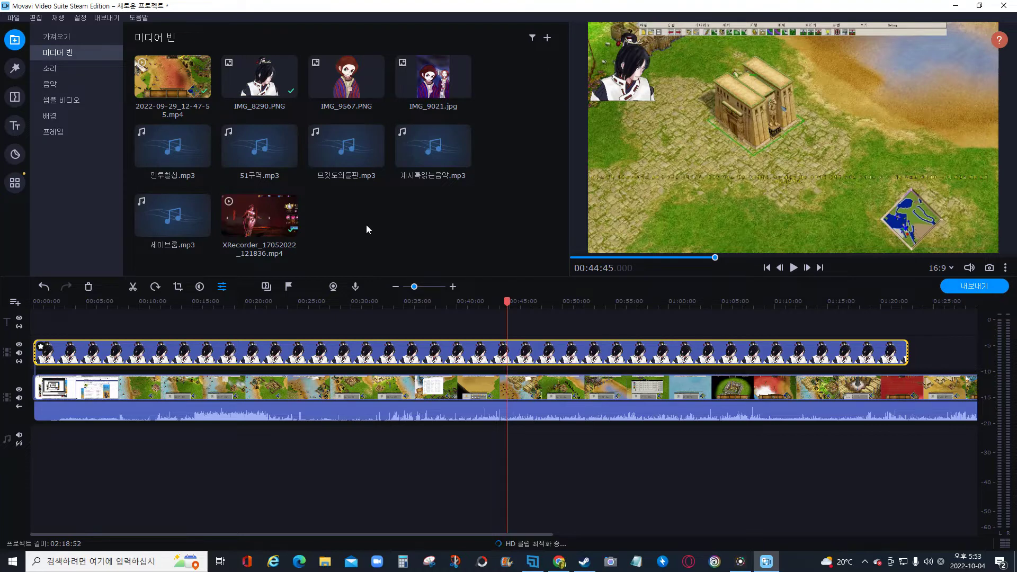
# Play the overlaid gameplay video from 00:11:54, skip ahead to around 00:14:12 and 00:18:51, and pause playback.
pyautogui.click(160, 390)
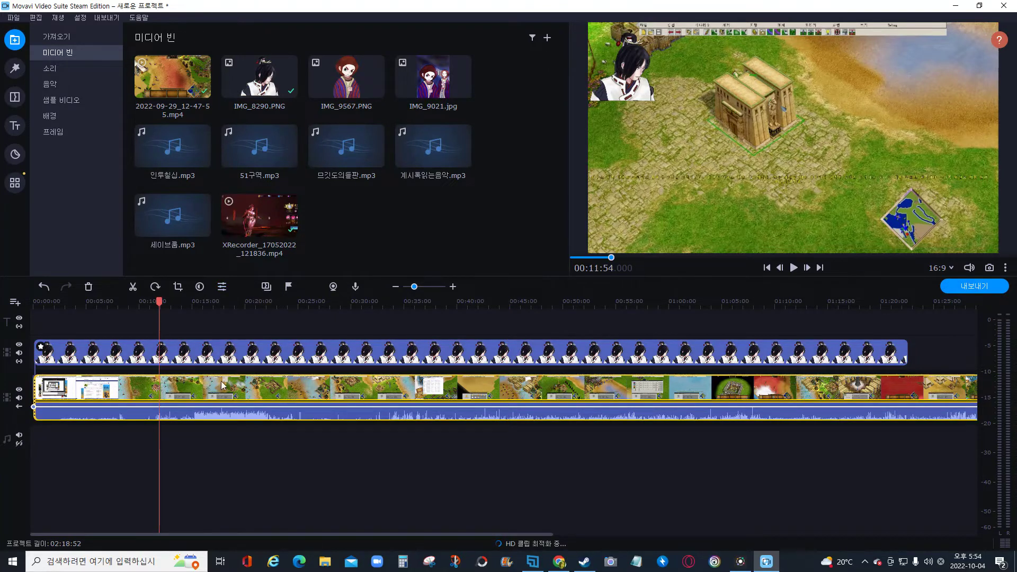
pyautogui.click(793, 268)
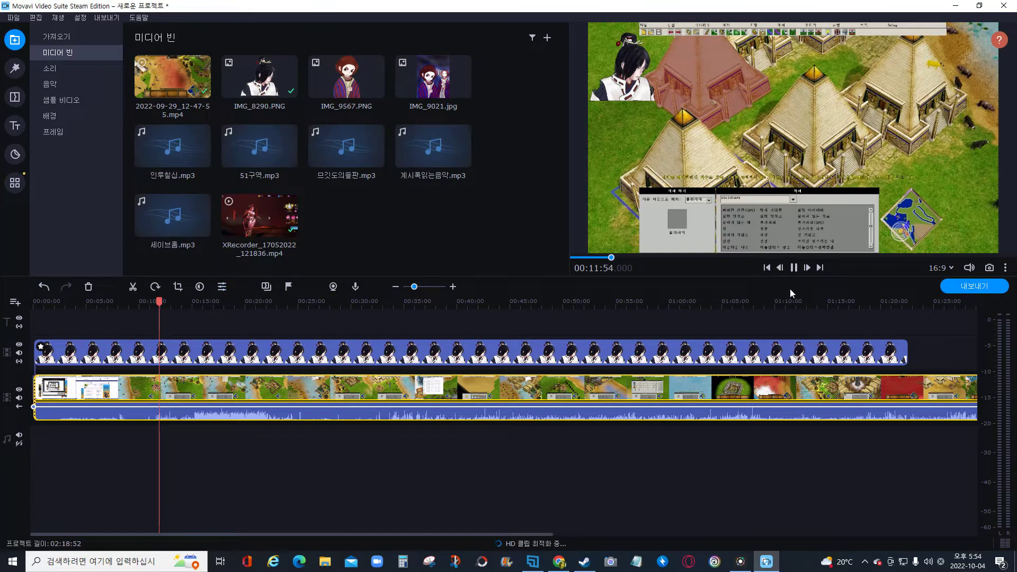
pyautogui.click(184, 391)
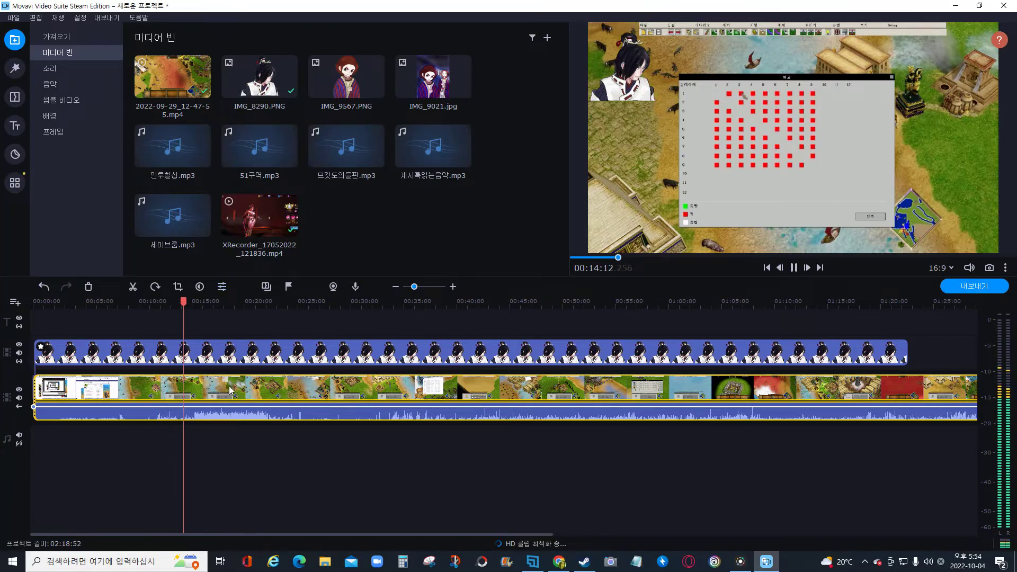
pyautogui.click(233, 390)
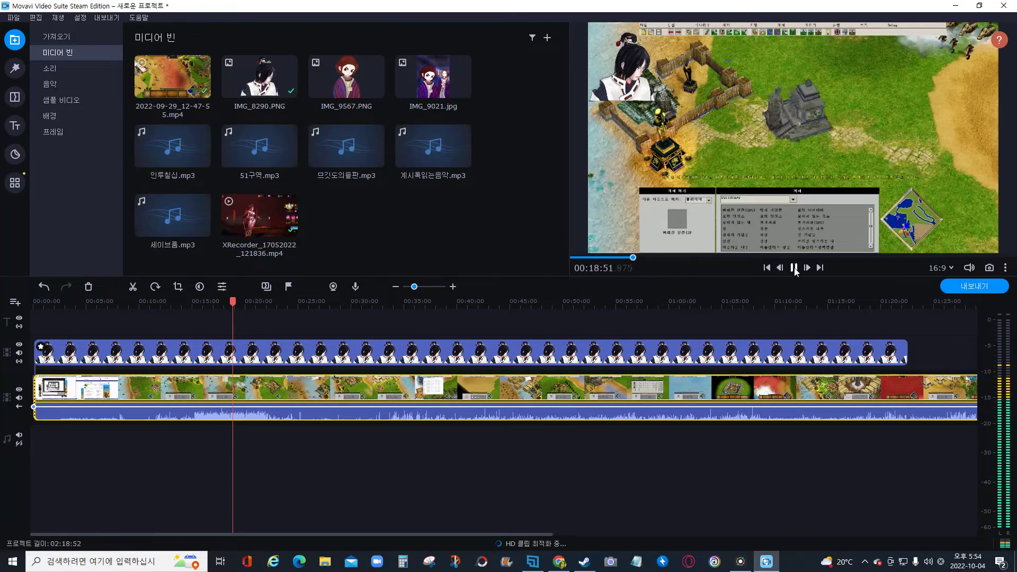
pyautogui.click(793, 267)
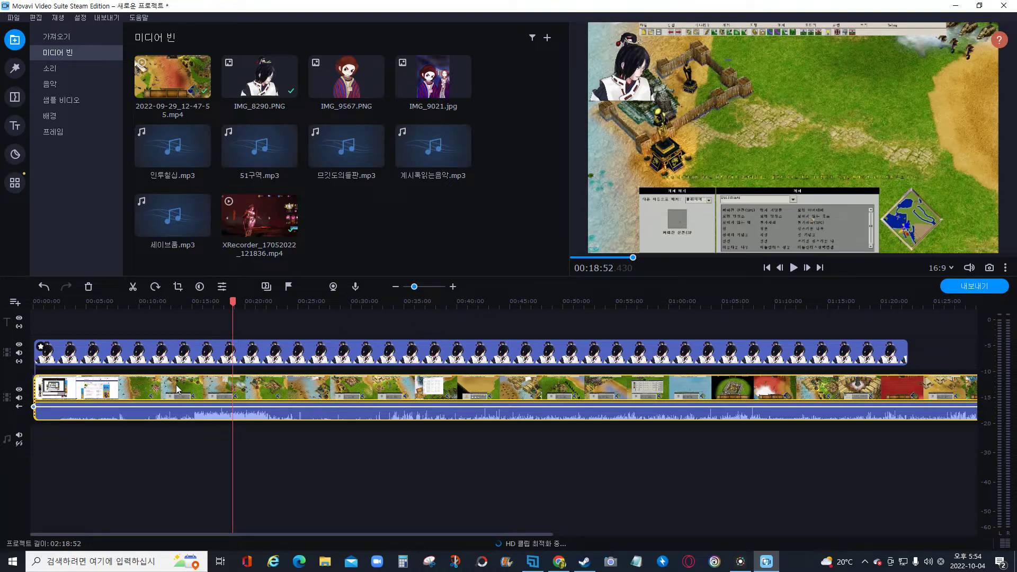
# View the overlaid video at several points between about 00:13:54 and 00:24:33 on the timeline.
pyautogui.click(180, 363)
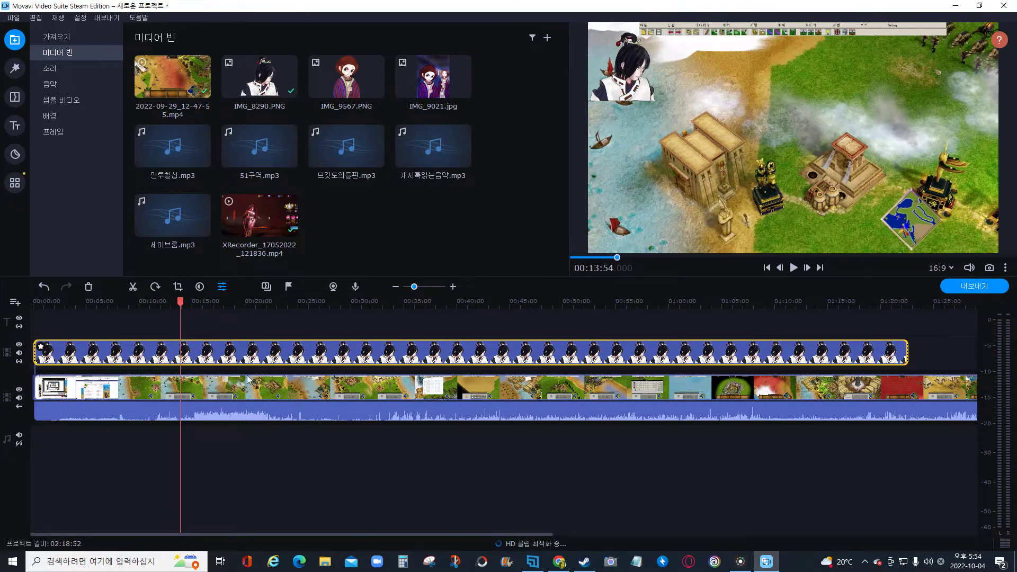
pyautogui.click(235, 387)
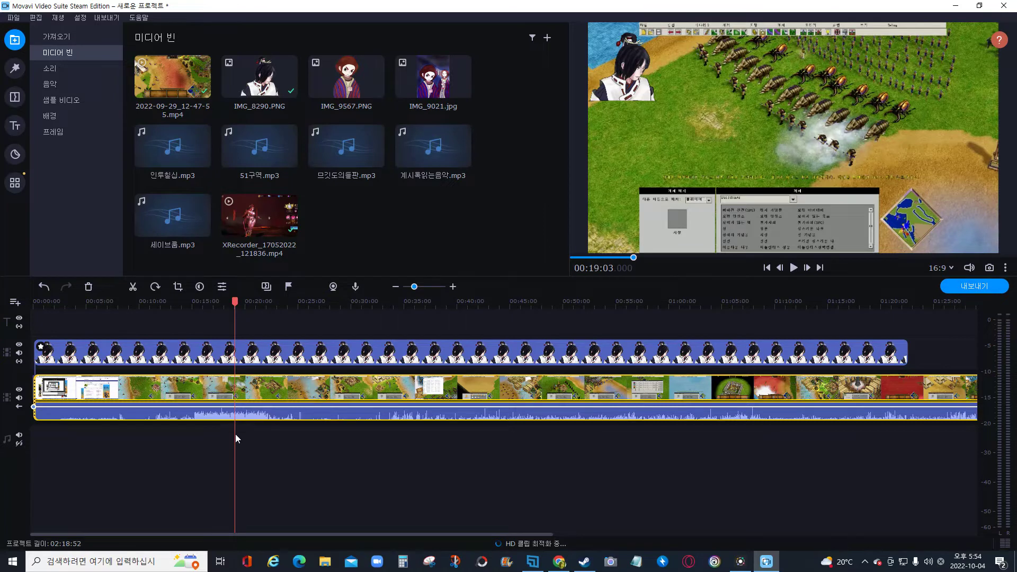
pyautogui.click(244, 385)
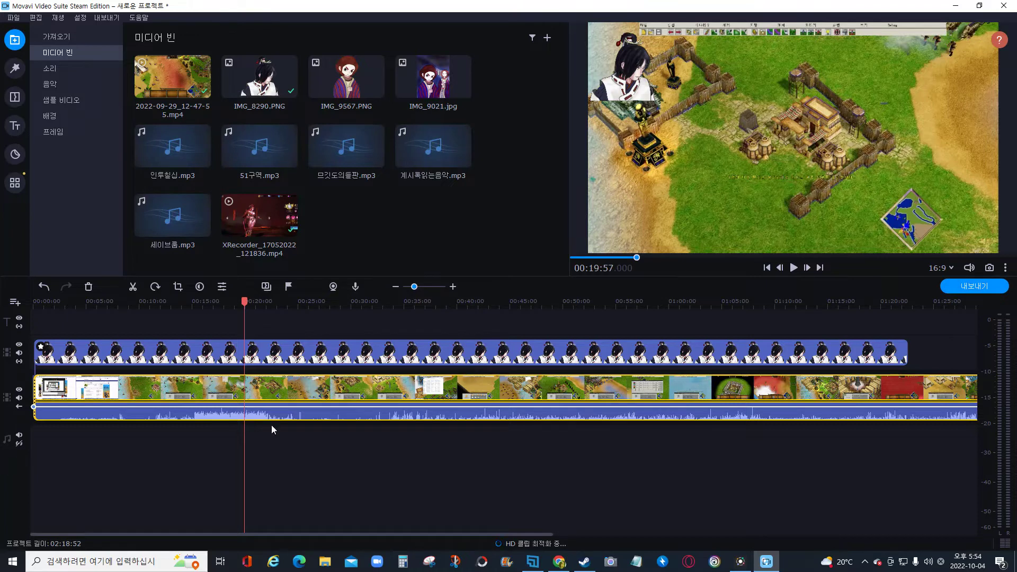
pyautogui.click(295, 347)
pyautogui.click(294, 347)
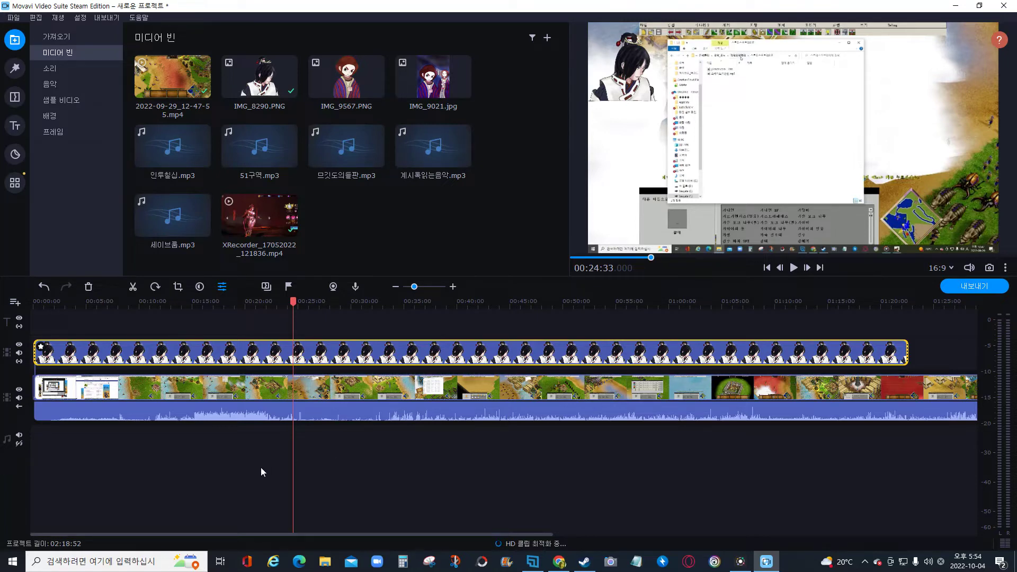
# Lower the gameplay clip's volume line on its audio track to below 100%, and deselect the clip.
pyautogui.click(276, 388)
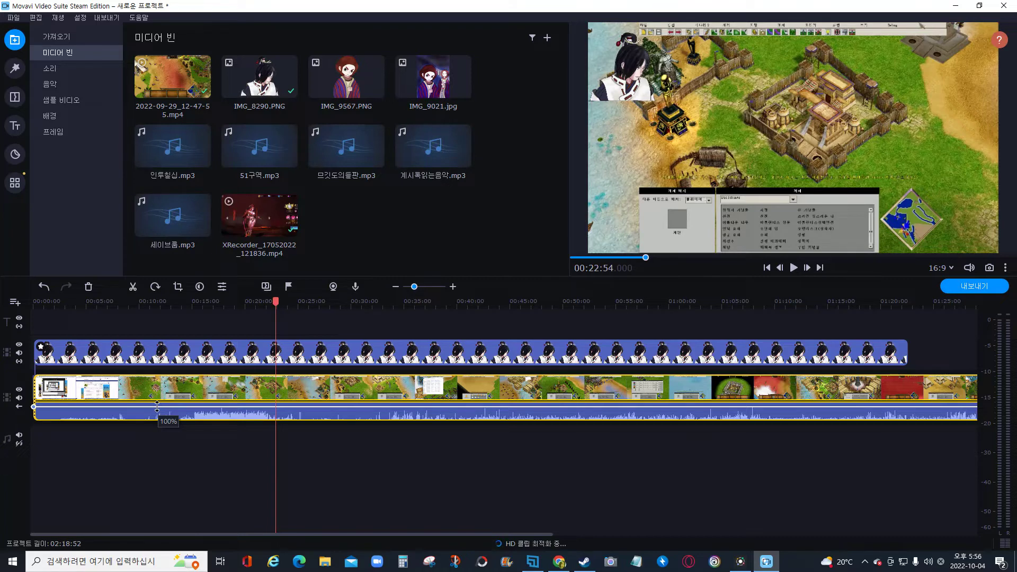
pyautogui.moveTo(157, 406); pyautogui.dragTo(158, 411)
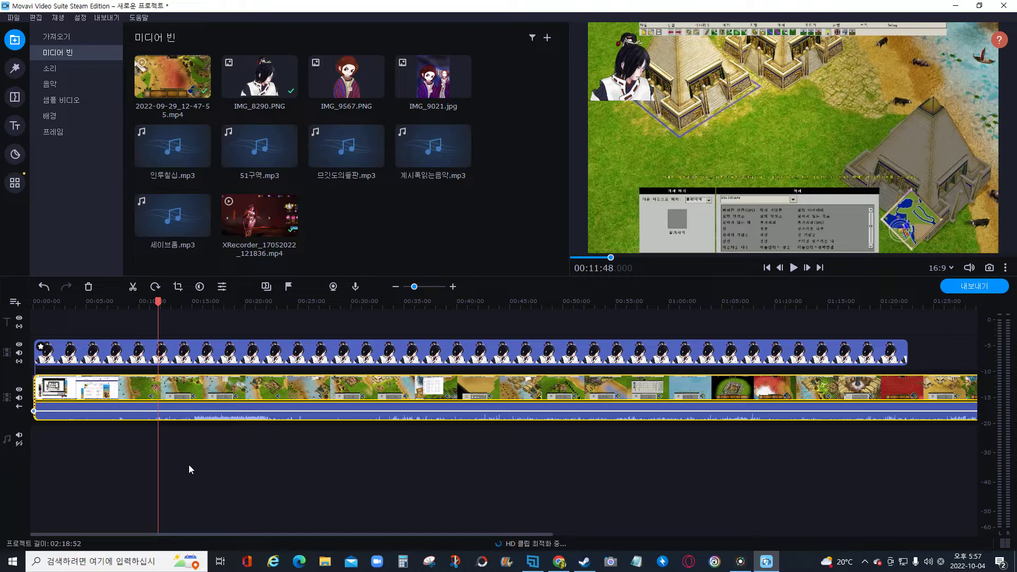
pyautogui.click(190, 470)
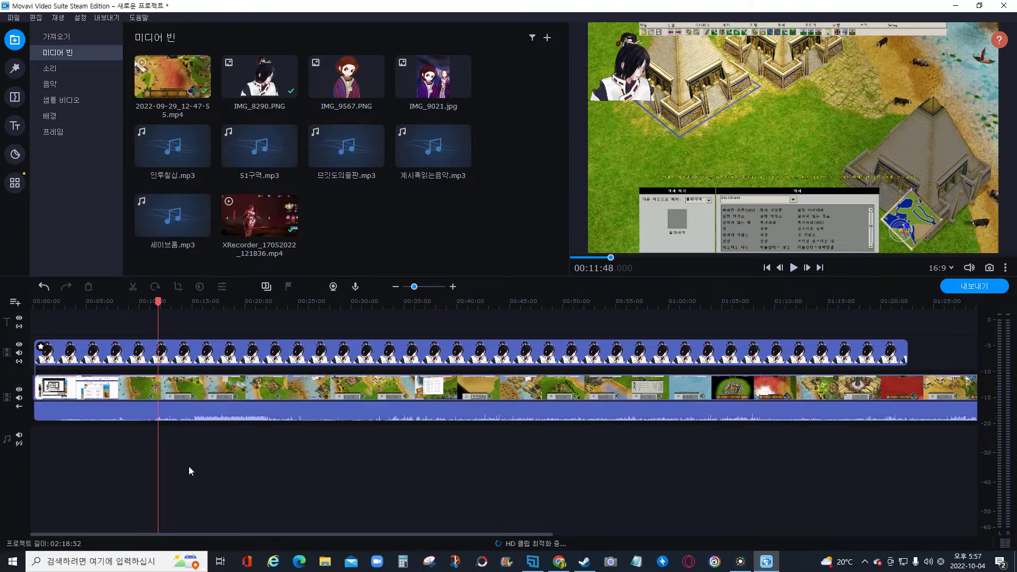
# Delete the gameplay clip's audio, then play the video from 00:23:39 and around 00:43:32 and pause.
pyautogui.click(200, 418)
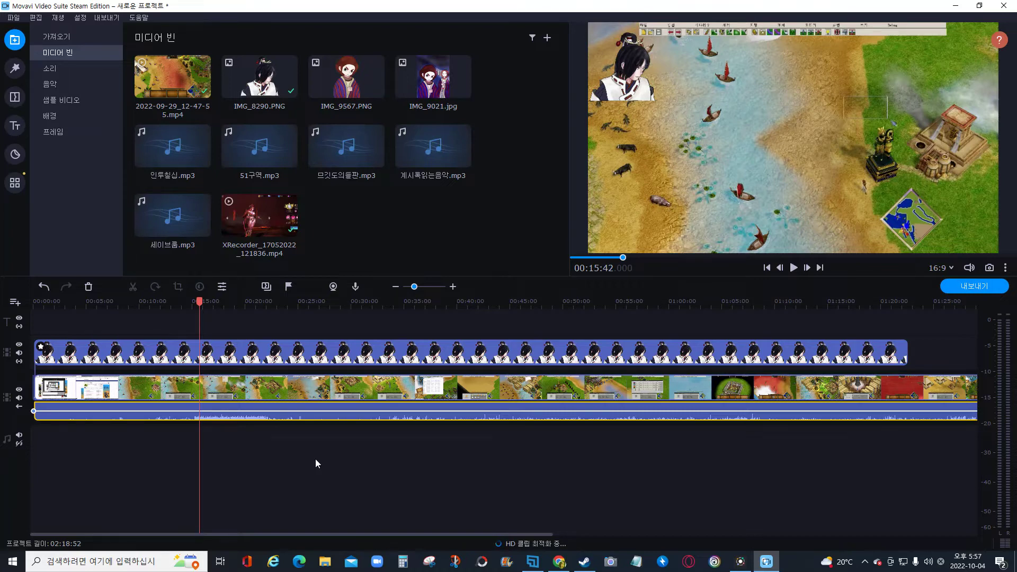
pyautogui.press('Delete')
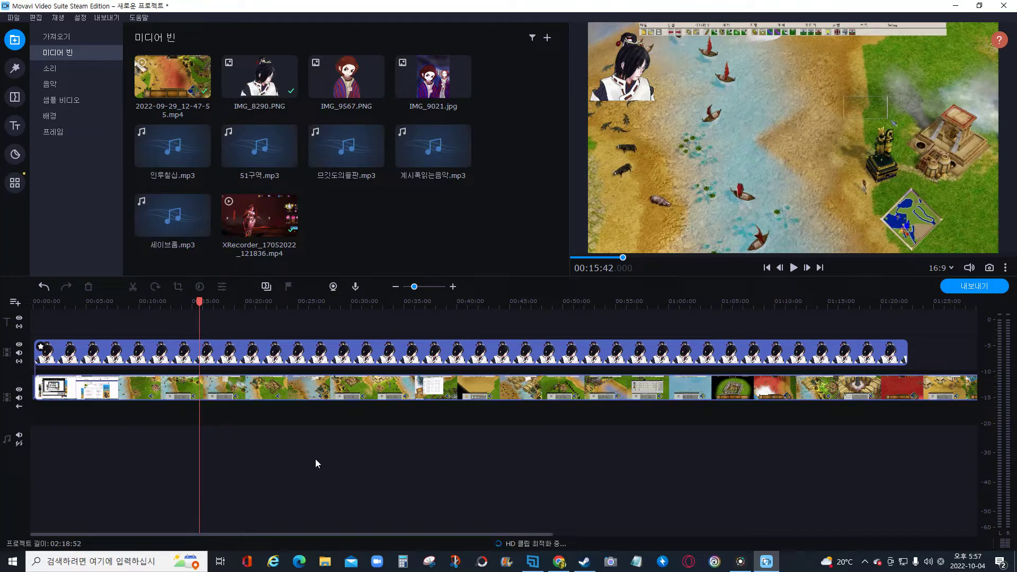
pyautogui.click(283, 387)
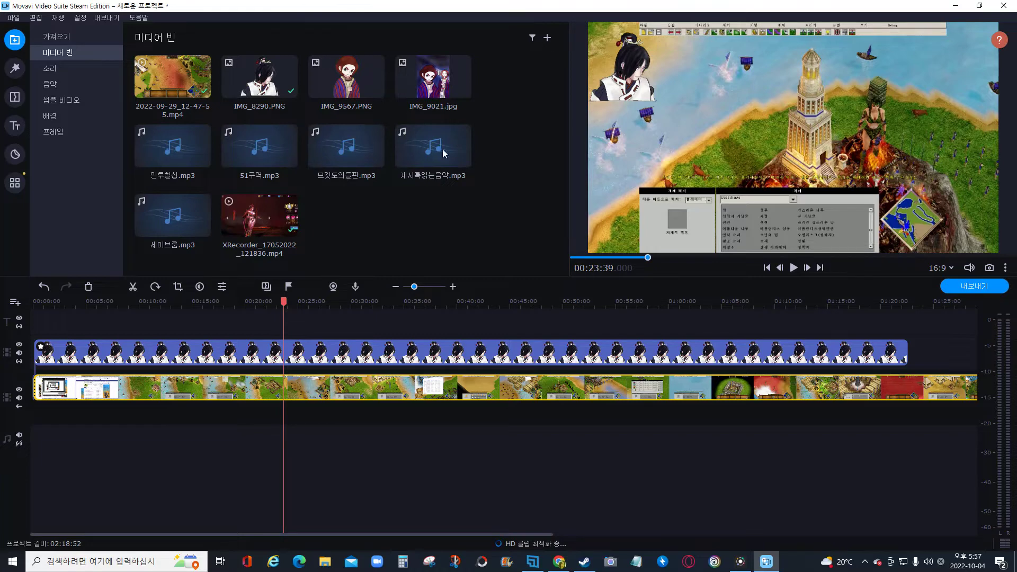
pyautogui.click(793, 267)
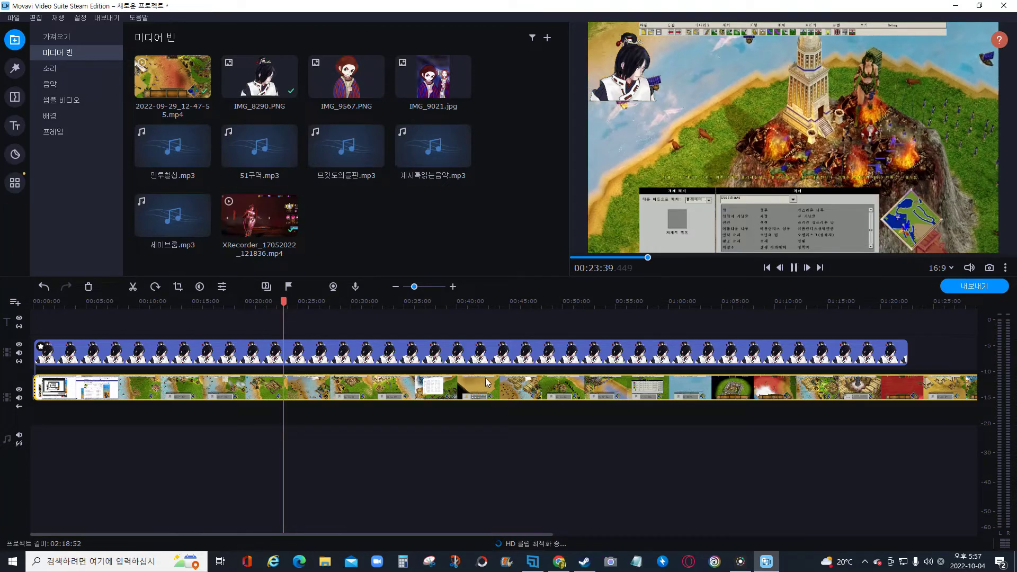
pyautogui.click(494, 423)
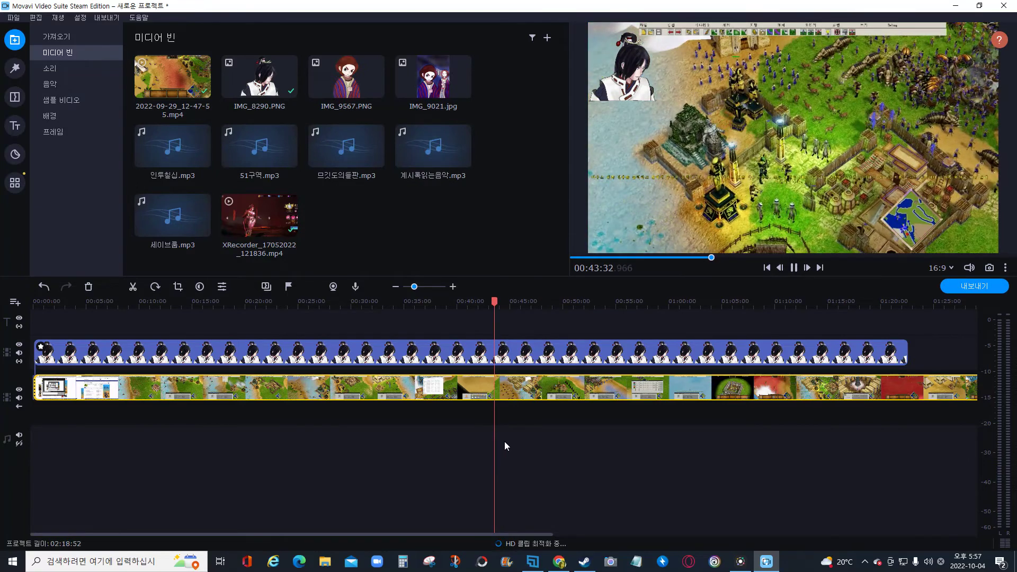
pyautogui.click(793, 268)
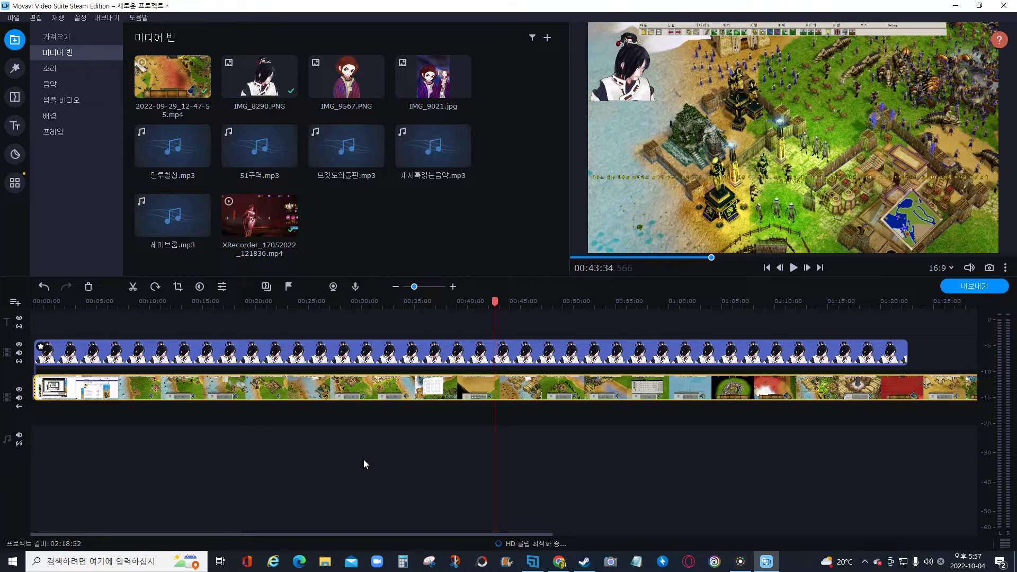
# Undo the deletion of the gameplay clip's audio.
pyautogui.click(36, 18)
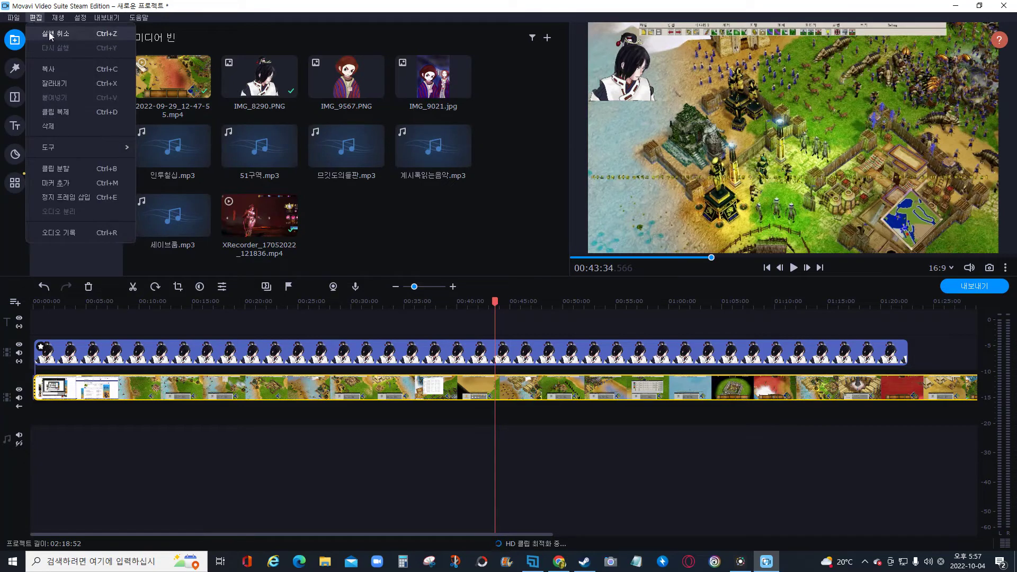
pyautogui.click(36, 17)
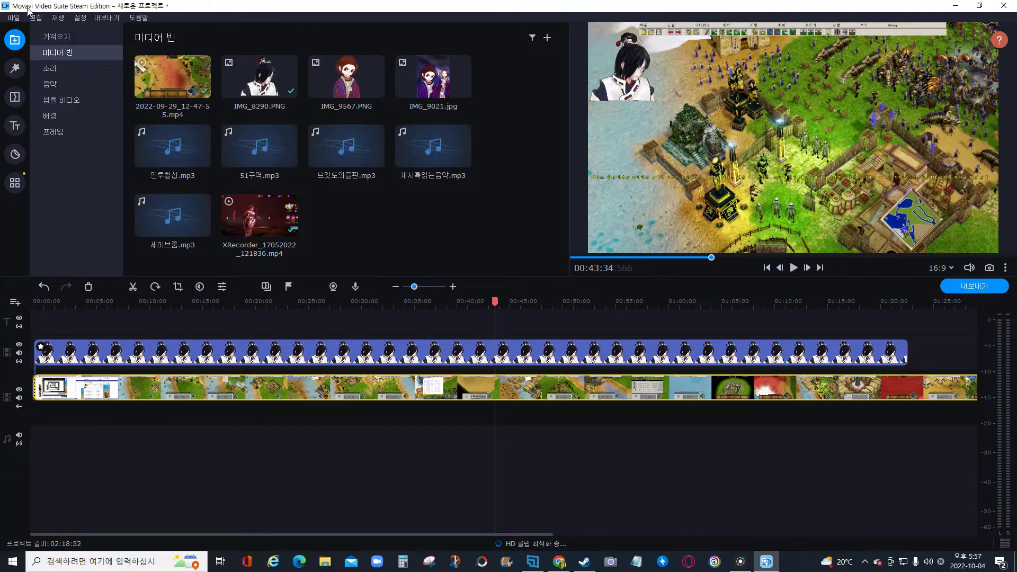
pyautogui.click(36, 18)
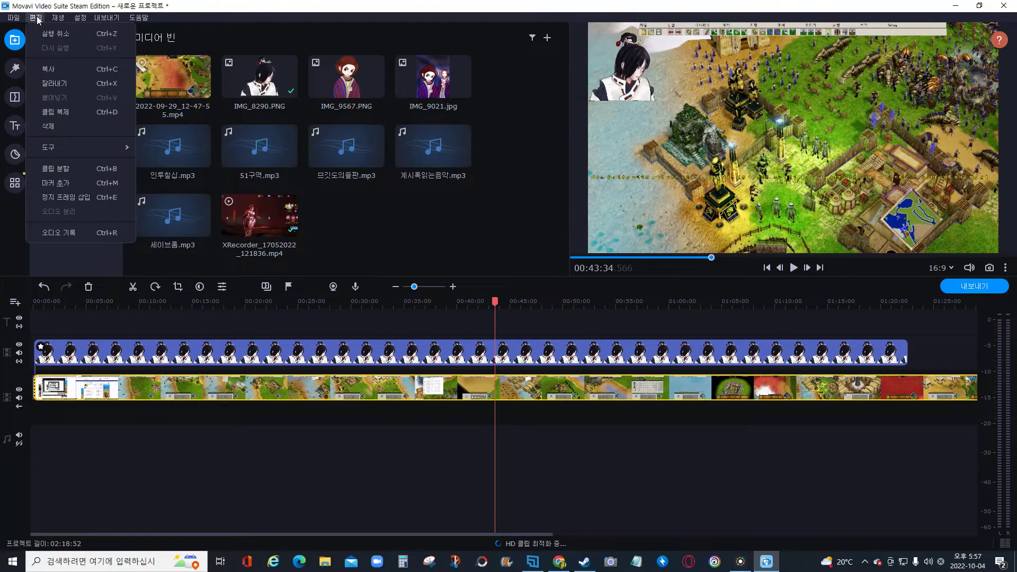
pyautogui.click(78, 30)
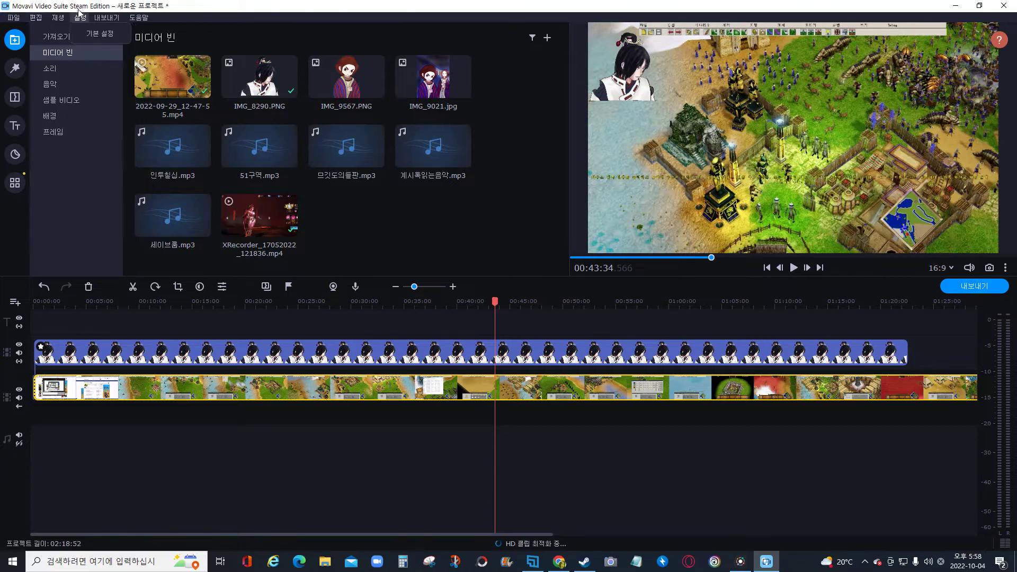
pyautogui.click(37, 18)
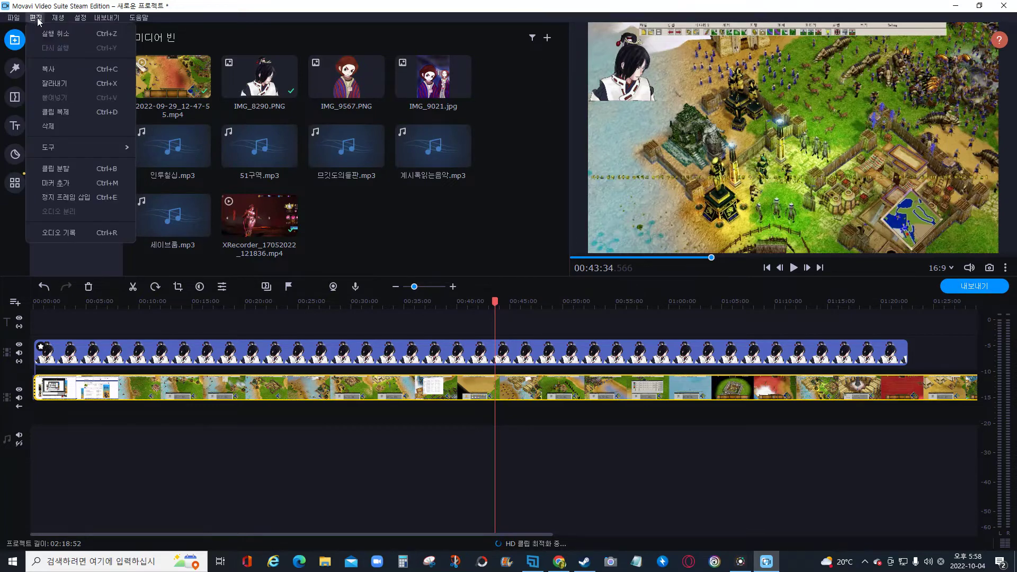
pyautogui.click(80, 32)
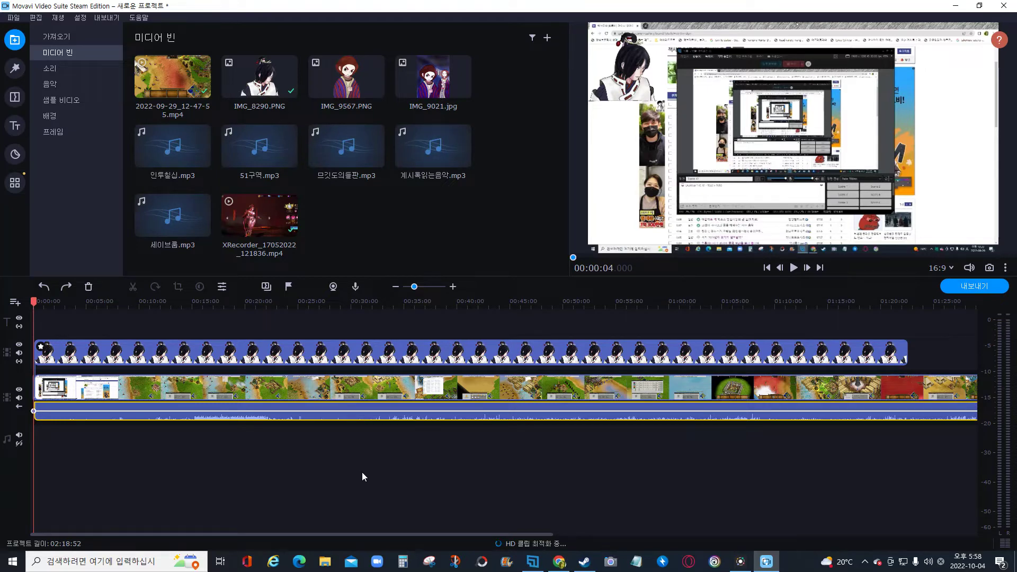
# Lower the gameplay clip's audio volume to about 6% with the volume line on the timeline.
pyautogui.click(306, 393)
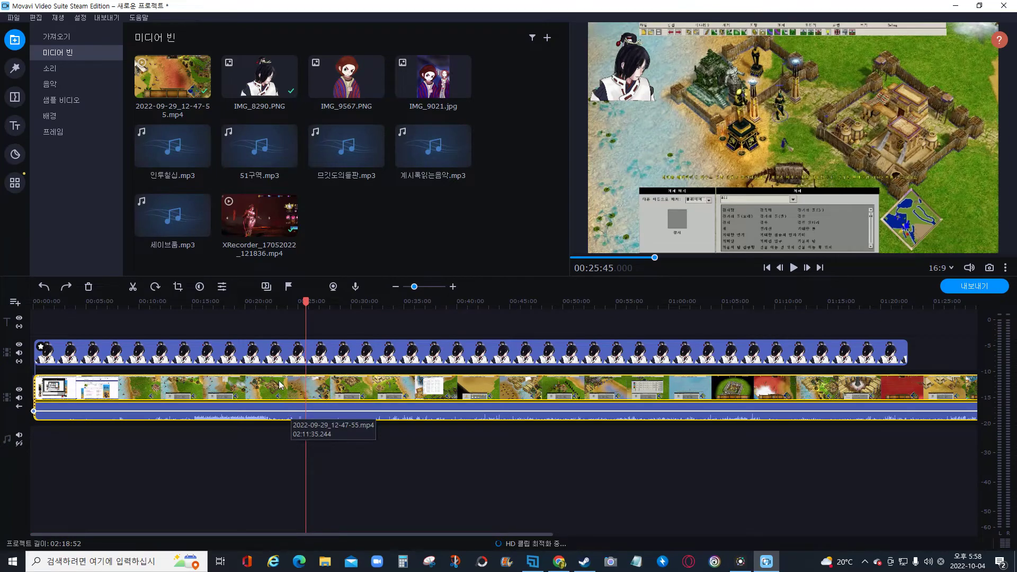
pyautogui.click(275, 394)
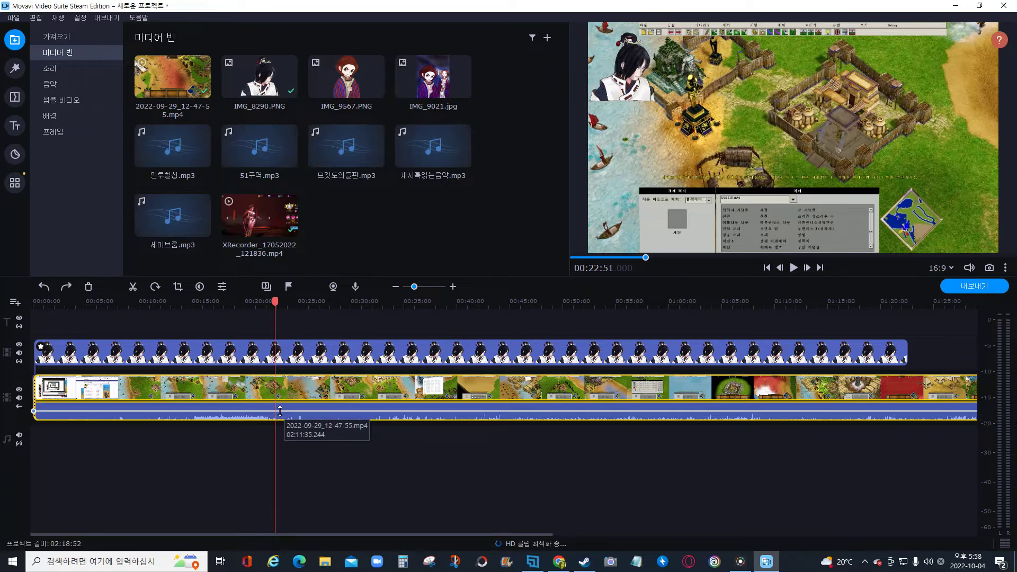
pyautogui.moveTo(280, 411); pyautogui.dragTo(280, 414)
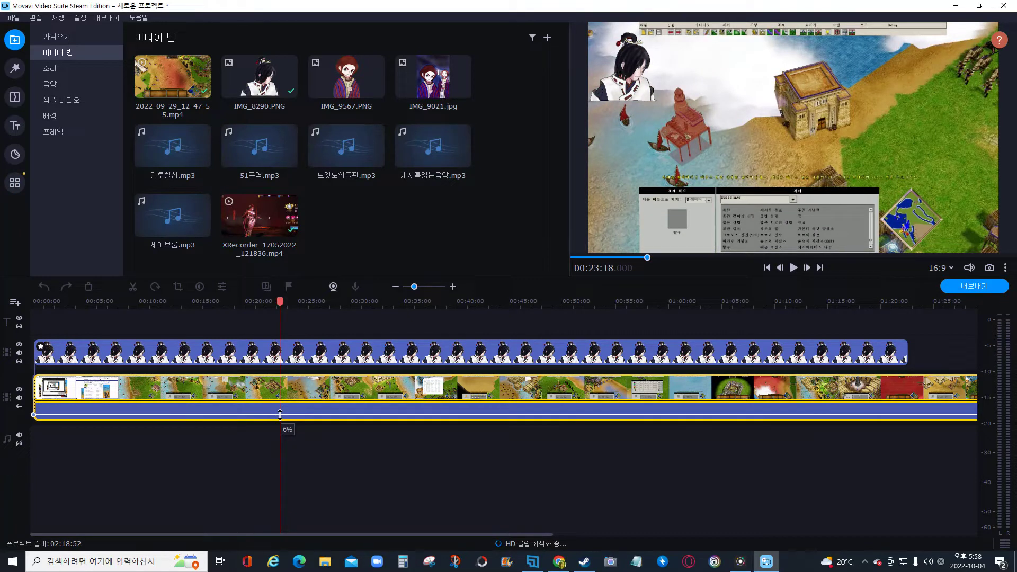
pyautogui.moveTo(280, 414); pyautogui.dragTo(279, 415)
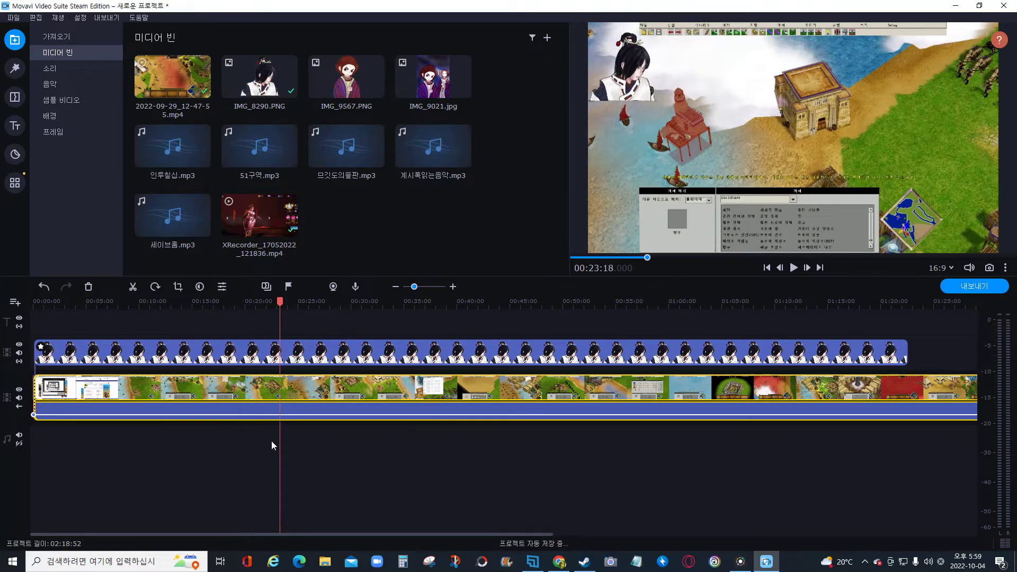
# Examine the clip properties (클립 속성) of the gameplay video and its audio, and view the filters (필터).
pyautogui.click(270, 397)
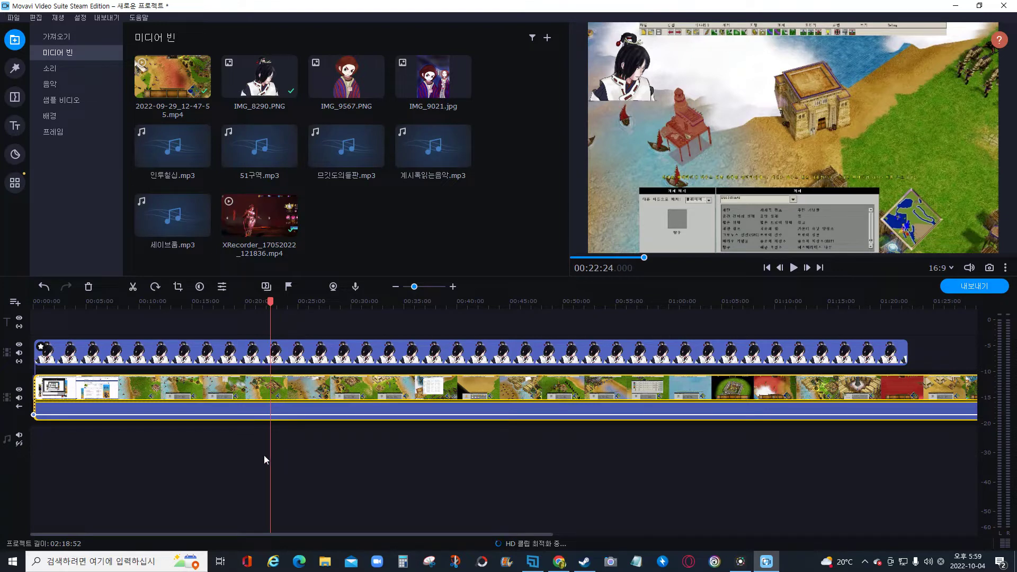
pyautogui.click(222, 289)
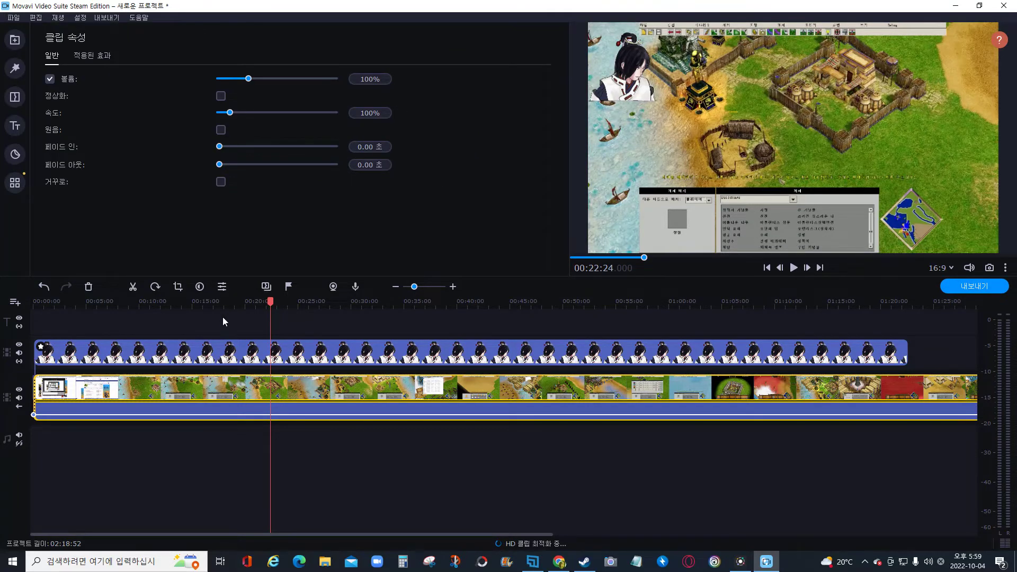
pyautogui.click(228, 411)
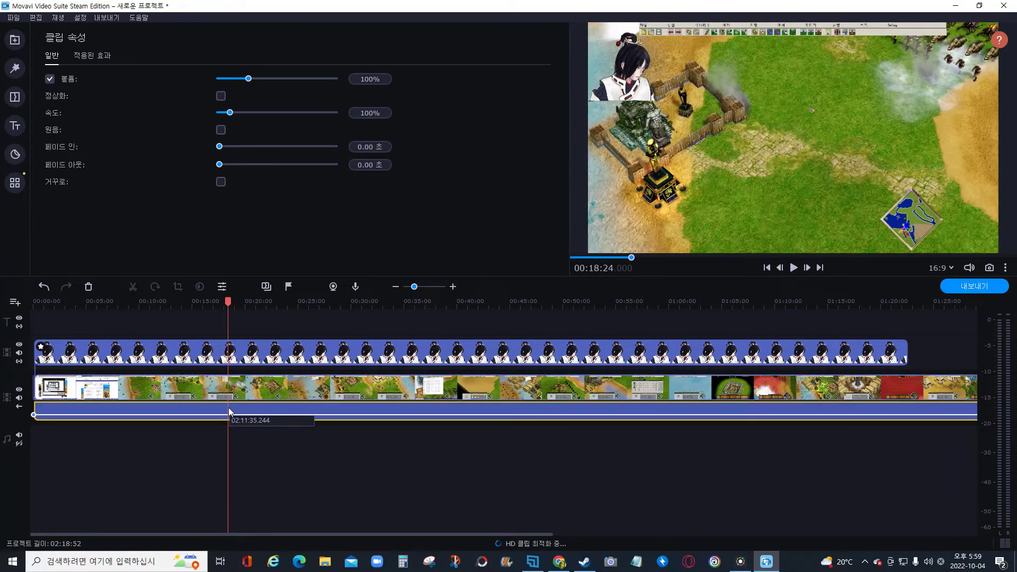
pyautogui.click(216, 364)
pyautogui.click(225, 387)
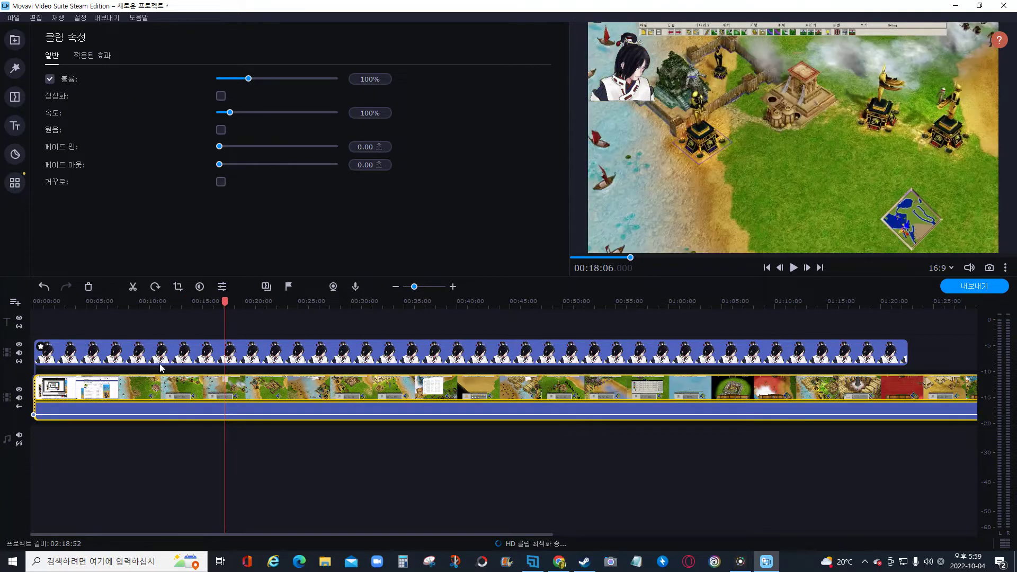
pyautogui.click(12, 67)
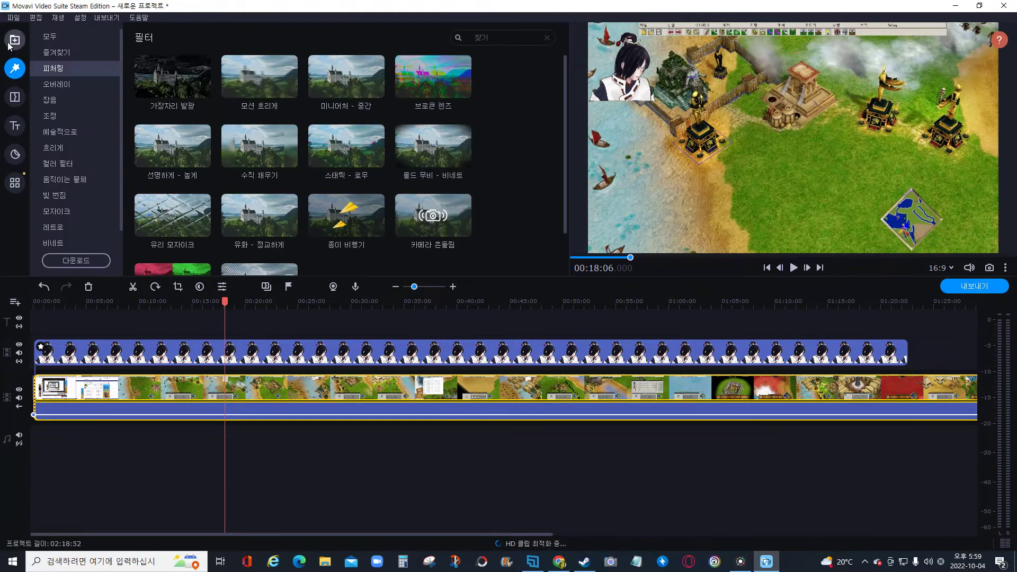
# Add 계시록읽는음악.mp3 from the media bin (미디어 빈) to the audio track at the start of the timeline.
pyautogui.click(14, 41)
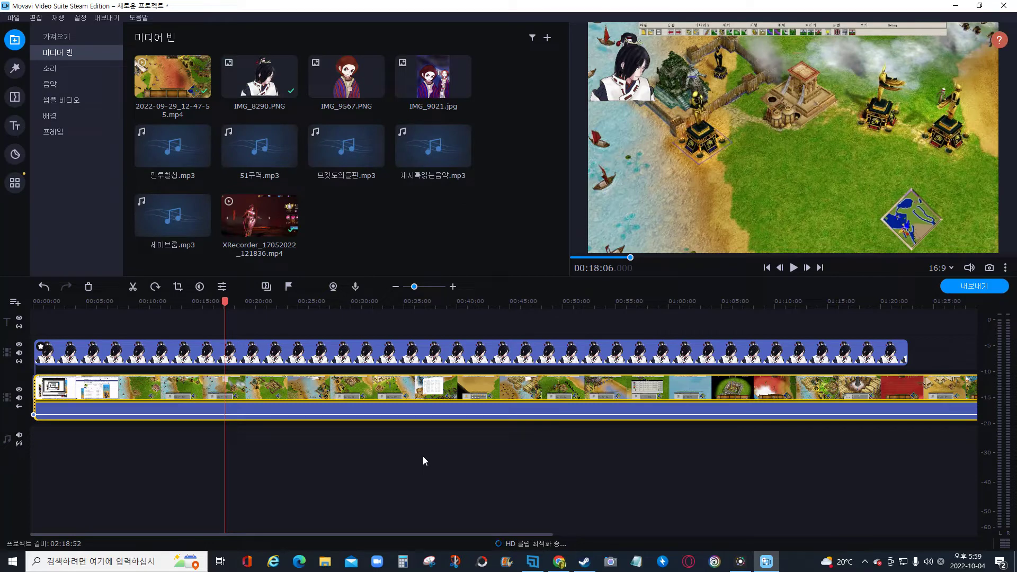
pyautogui.moveTo(243, 414)
pyautogui.moveTo(423, 150); pyautogui.dragTo(40, 431)
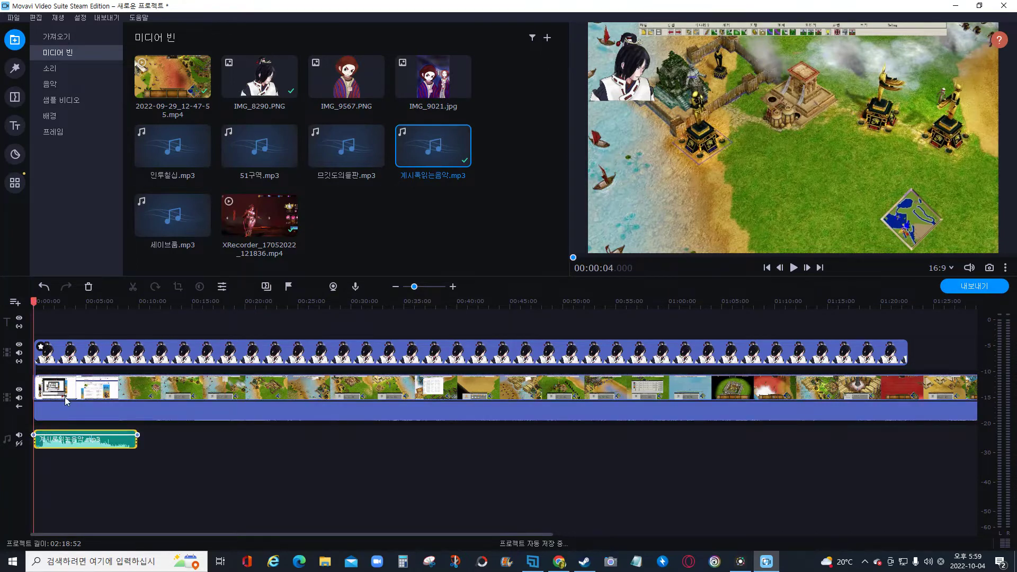
# Delete the music clip from the audio track and add 계시록읽는음악.mp3 again at the start of the timeline.
pyautogui.click(86, 443)
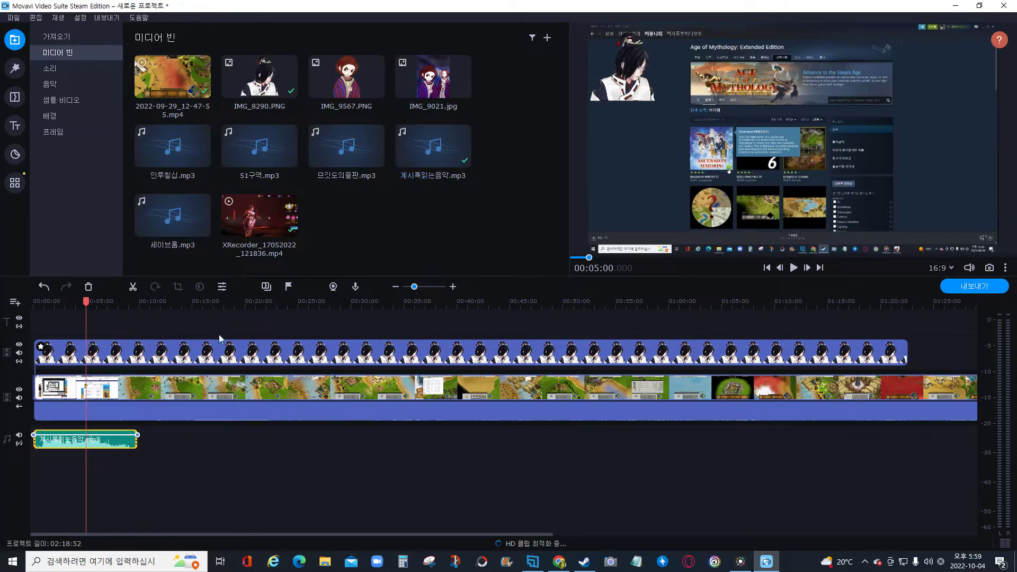
pyautogui.click(127, 445)
pyautogui.press('Delete')
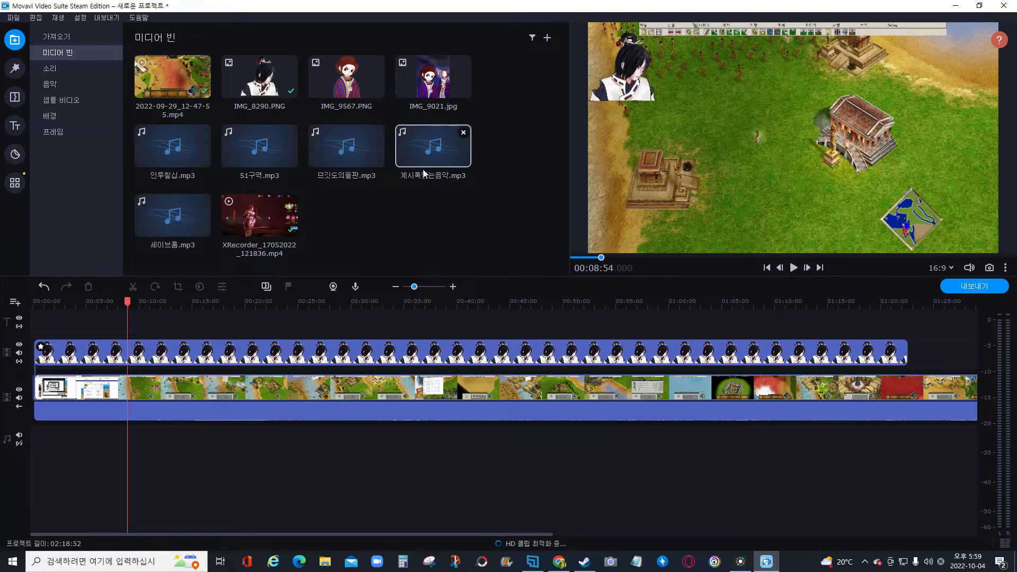
pyautogui.click(427, 149)
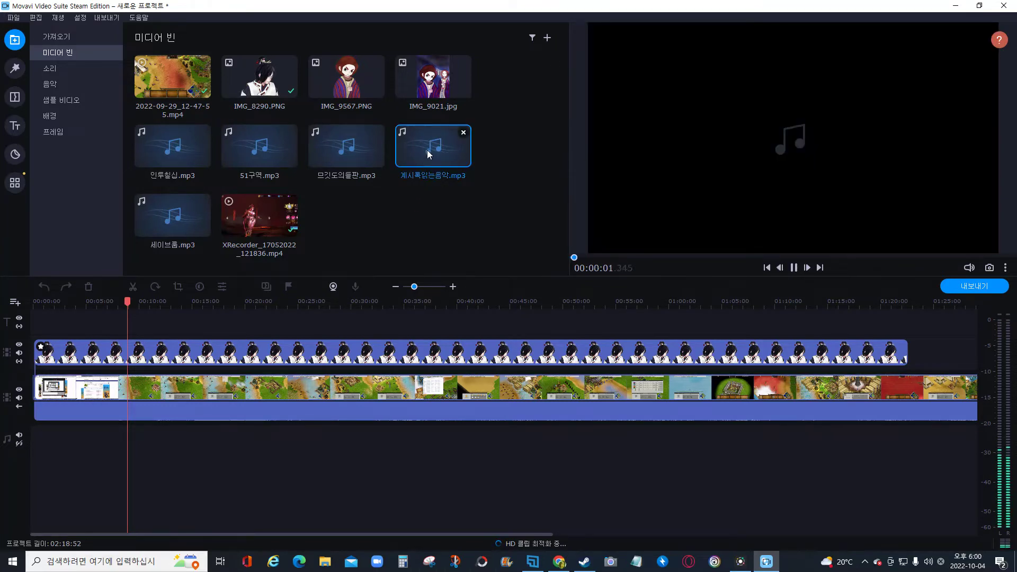
pyautogui.moveTo(429, 156); pyautogui.dragTo(36, 446)
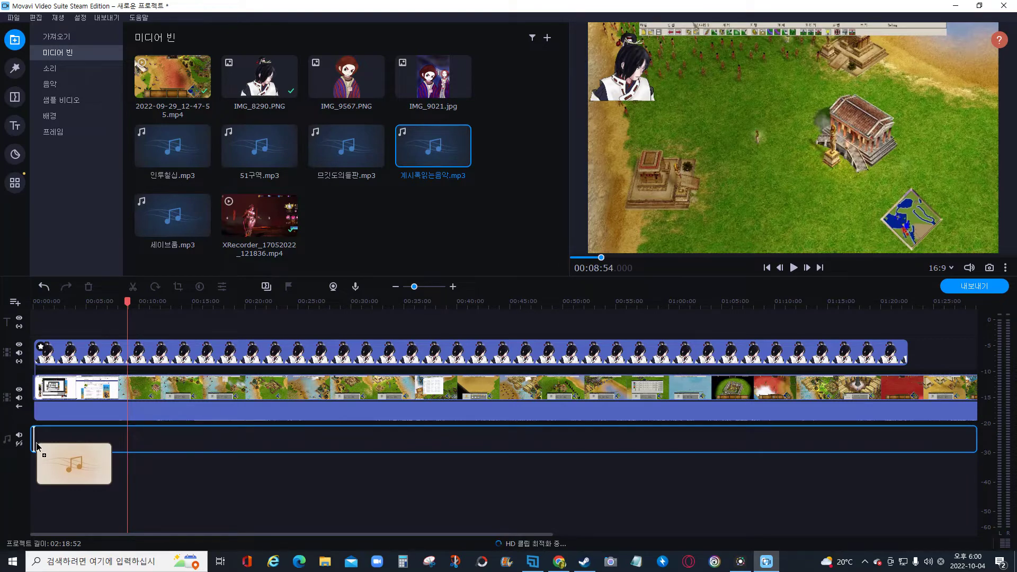
pyautogui.moveTo(36, 446); pyautogui.dragTo(37, 447)
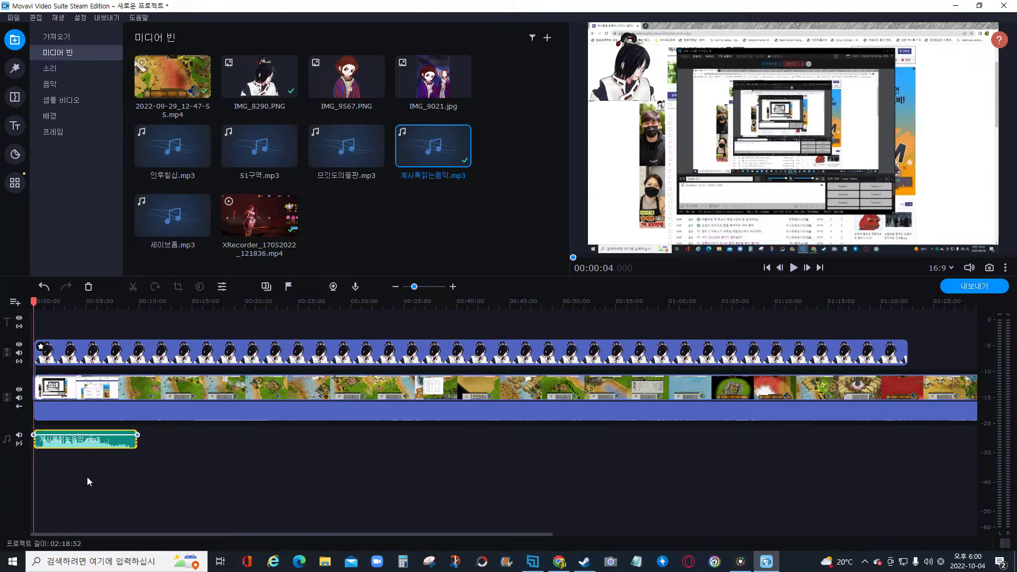
# Duplicate (클립 복제) the 계시록읽는음악.mp3 clip and place the copy directly after the original on the audio track.
pyautogui.click(100, 448)
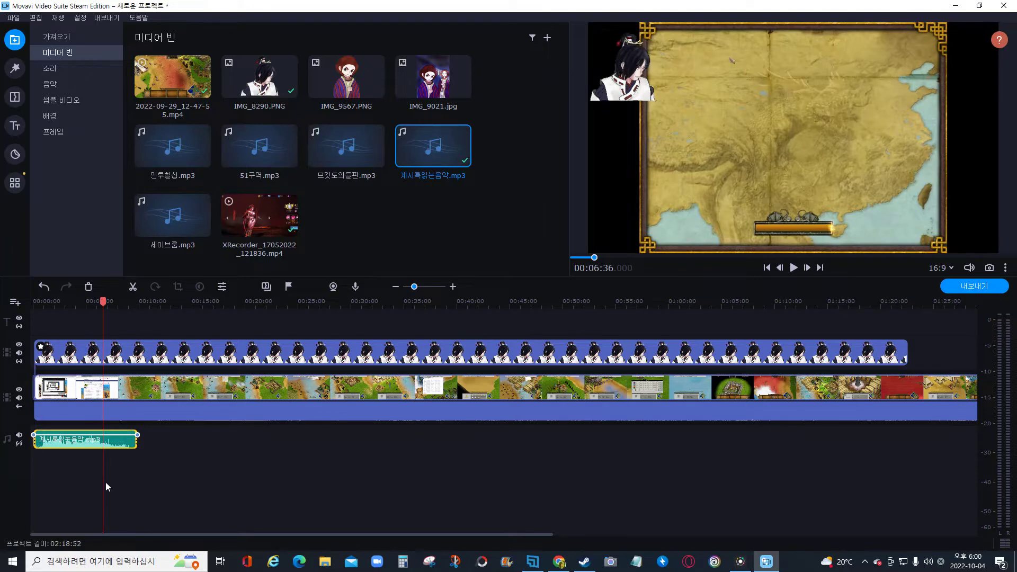
pyautogui.click(92, 449)
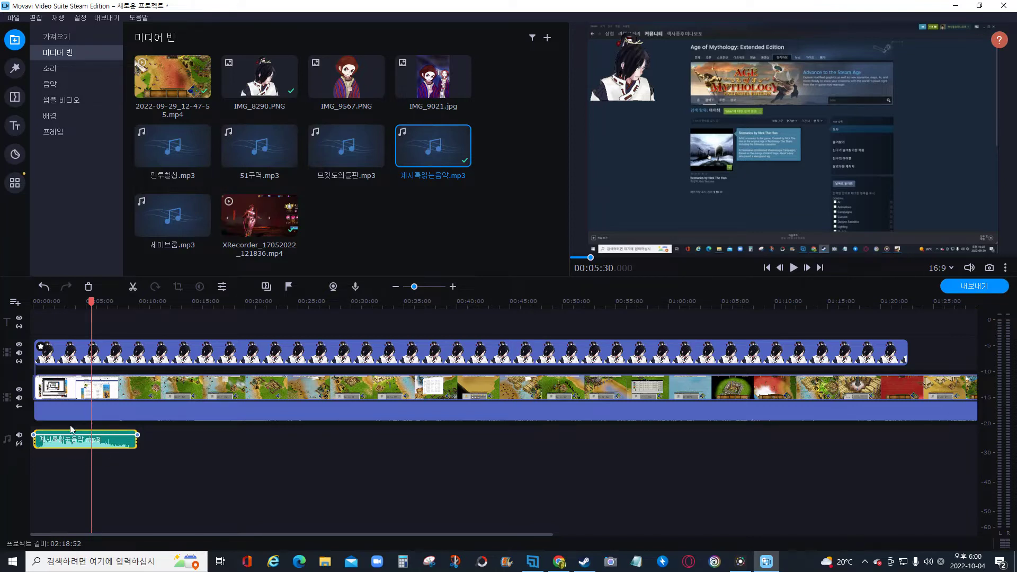
pyautogui.click(83, 445)
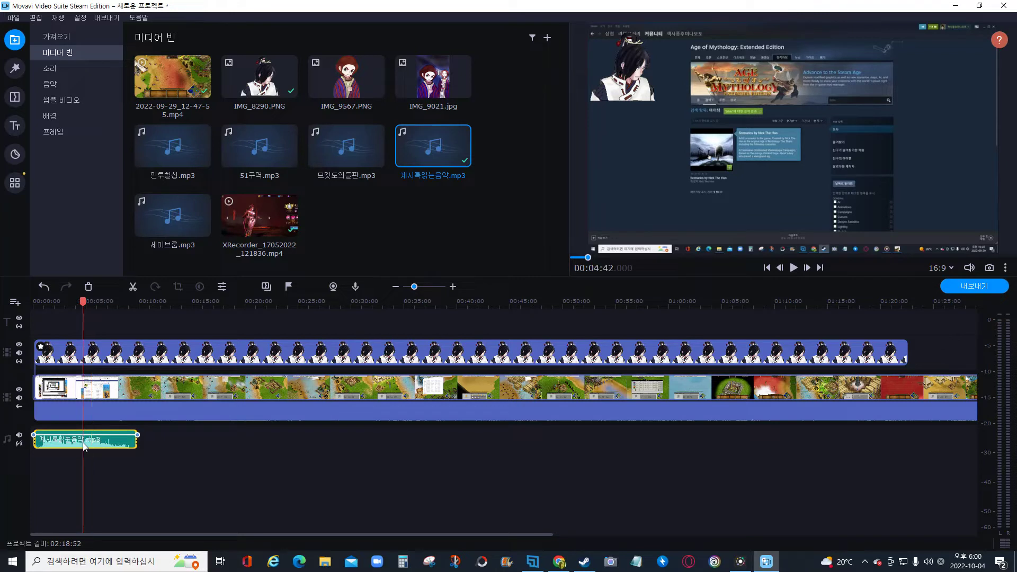
pyautogui.click(35, 18)
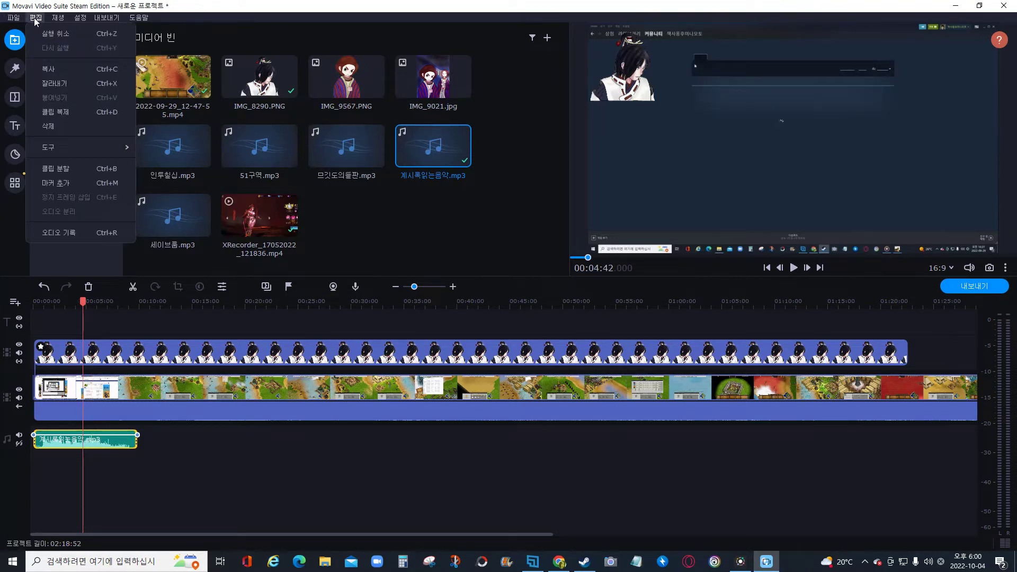
pyautogui.click(55, 113)
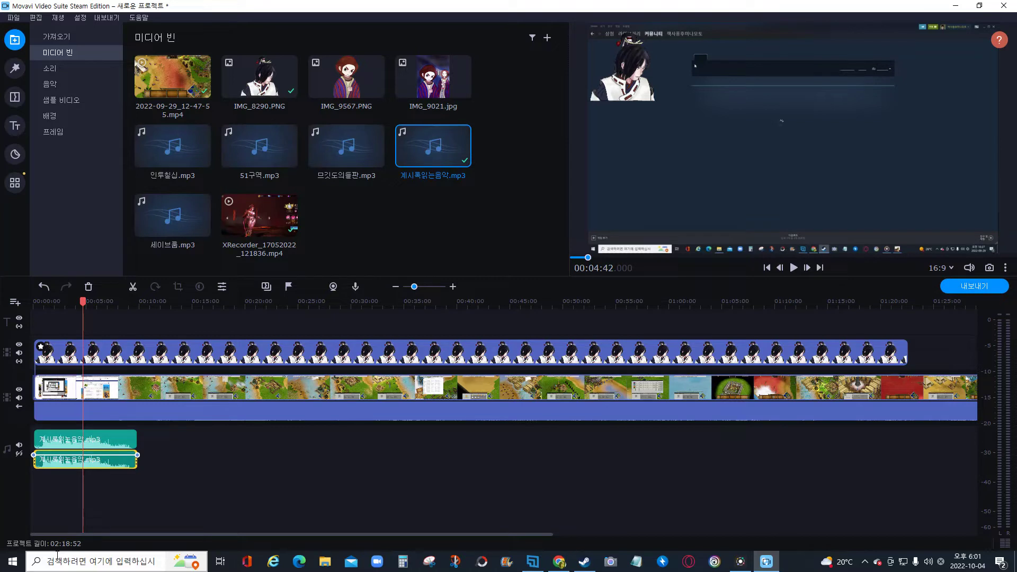
pyautogui.click(798, 272)
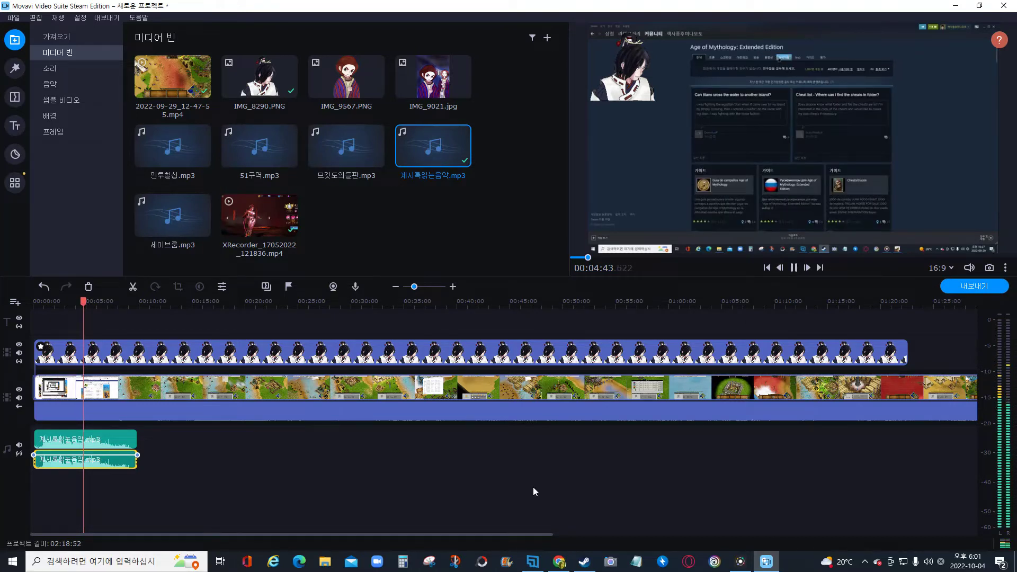
pyautogui.click(794, 268)
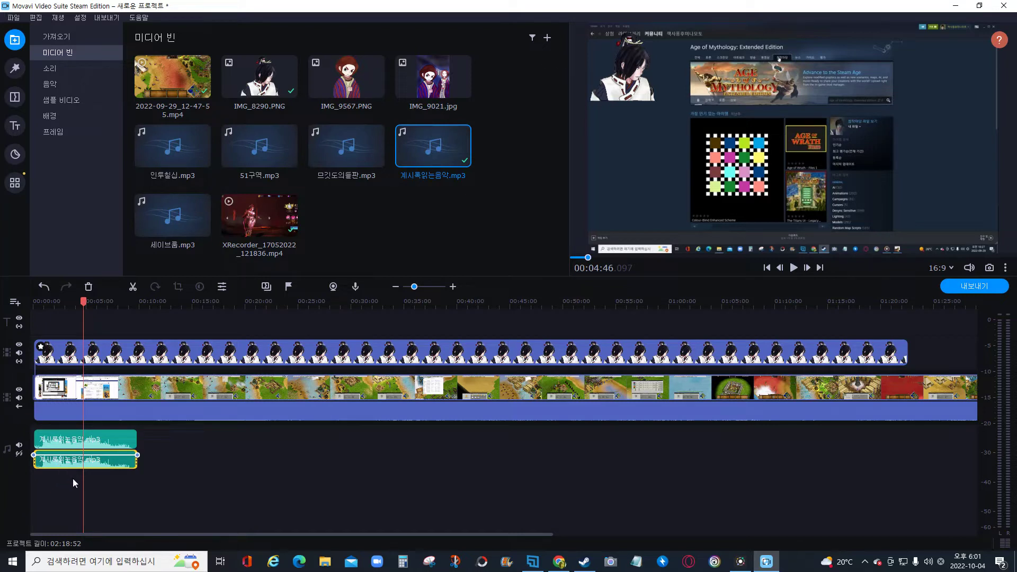
pyautogui.moveTo(78, 469); pyautogui.dragTo(184, 441)
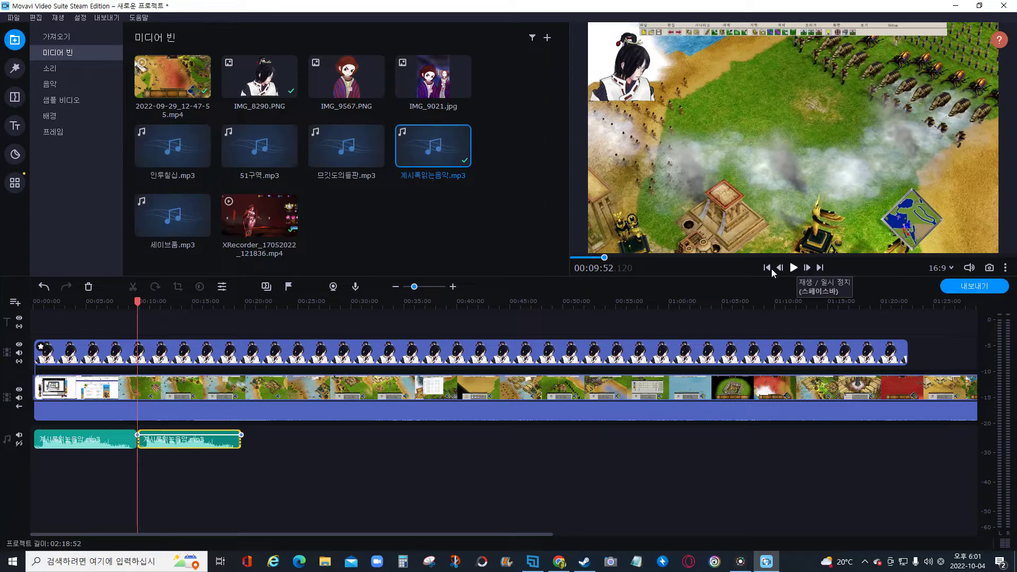
# Preview the project with the background music from the start of the timeline and around the 11-minute mark.
pyautogui.moveTo(139, 302); pyautogui.dragTo(4, 307)
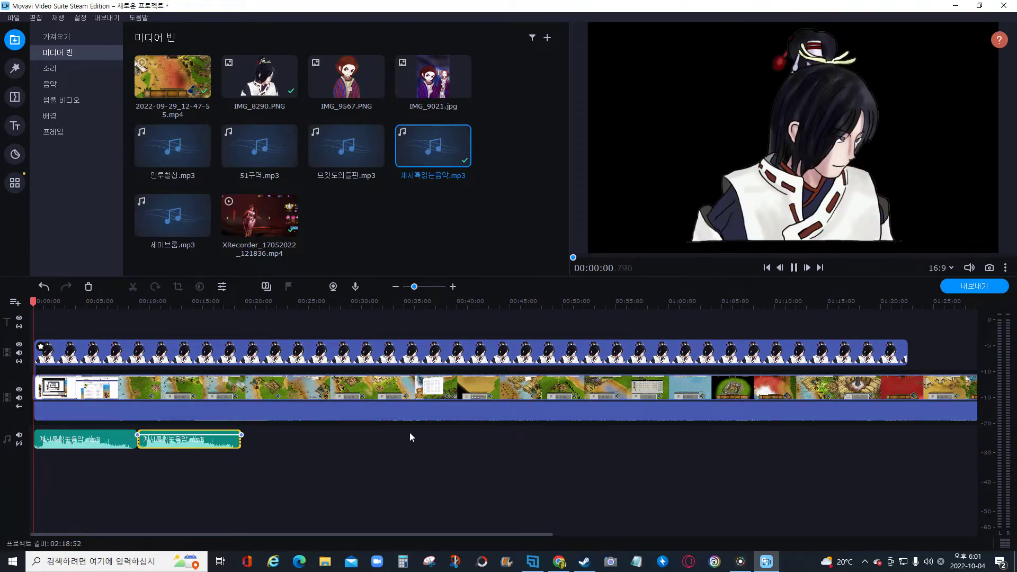
pyautogui.click(68, 390)
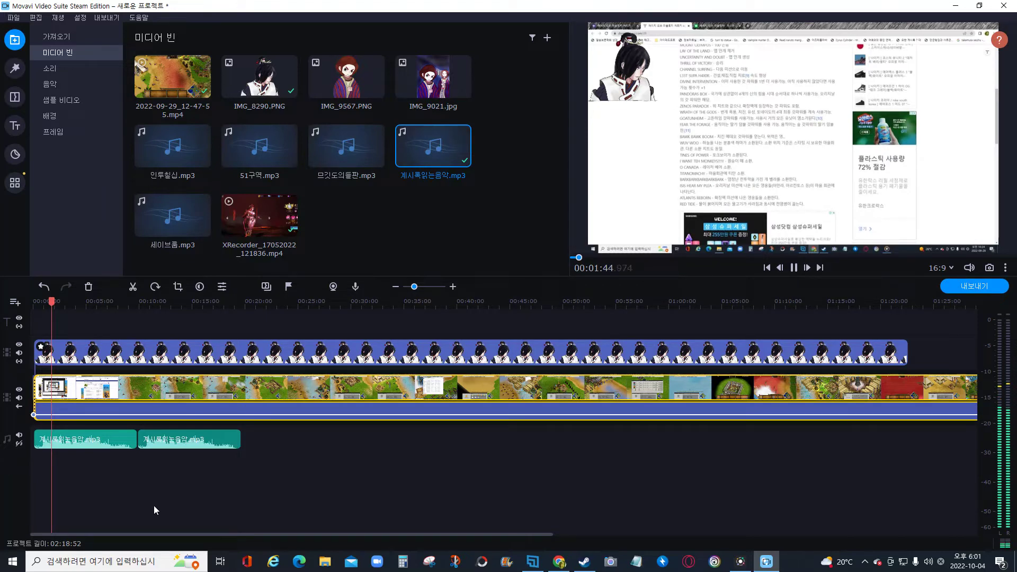
pyautogui.click(146, 390)
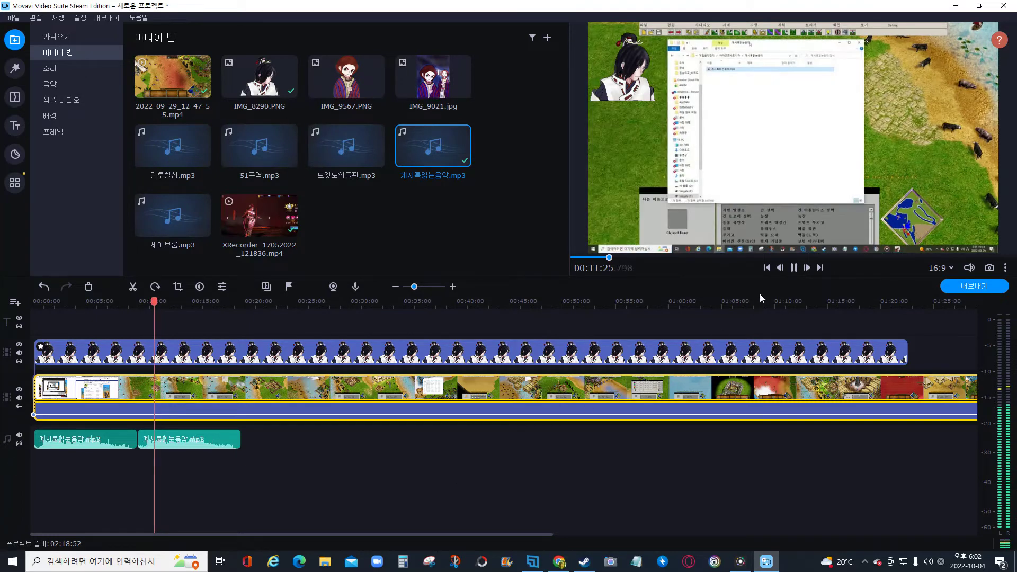
pyautogui.press('space')
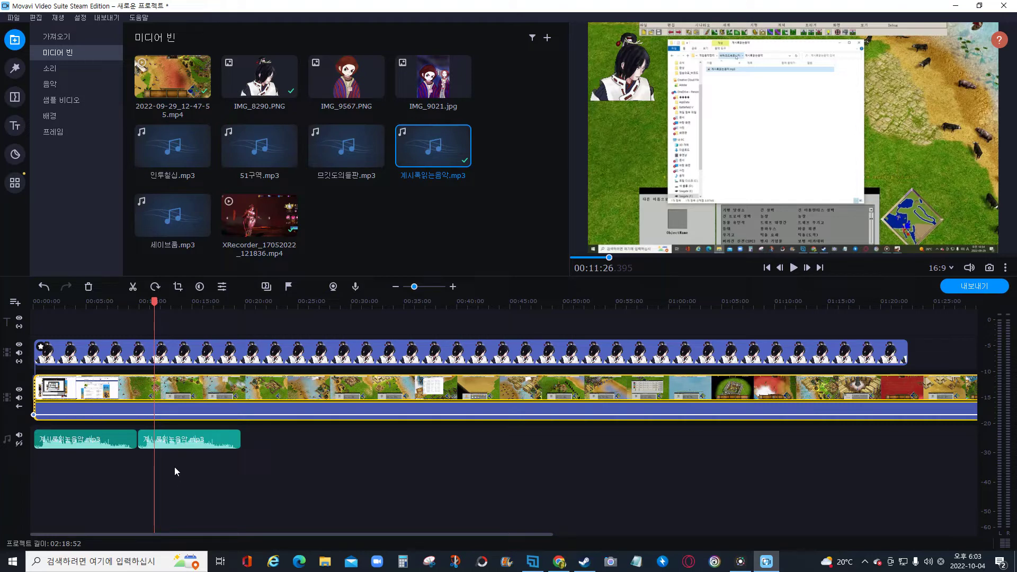
# Select the second music clip, the gameplay clip and the character overlay in turn, and scrub the timeline to 00:27:51.
pyautogui.click(174, 450)
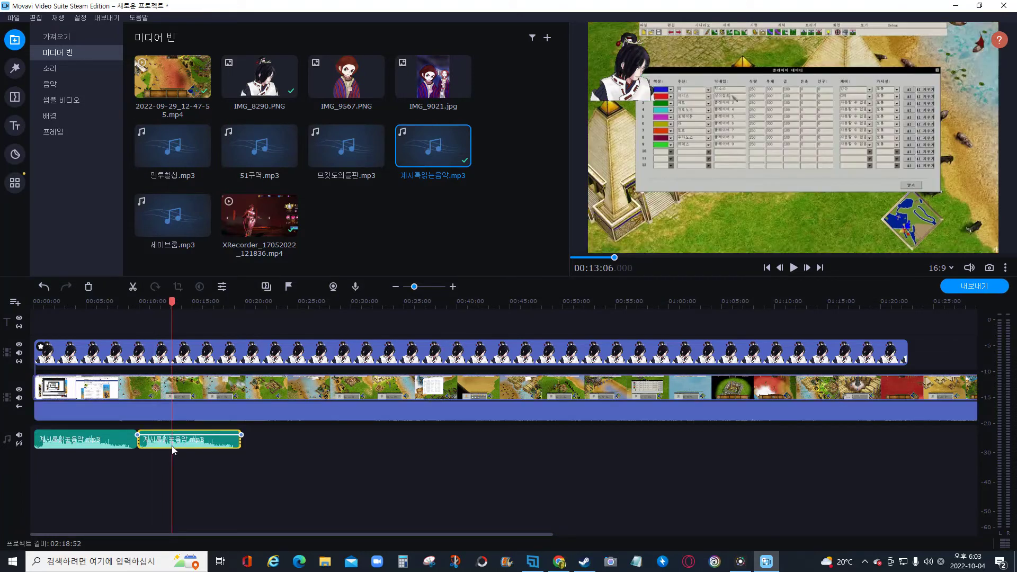
pyautogui.click(180, 392)
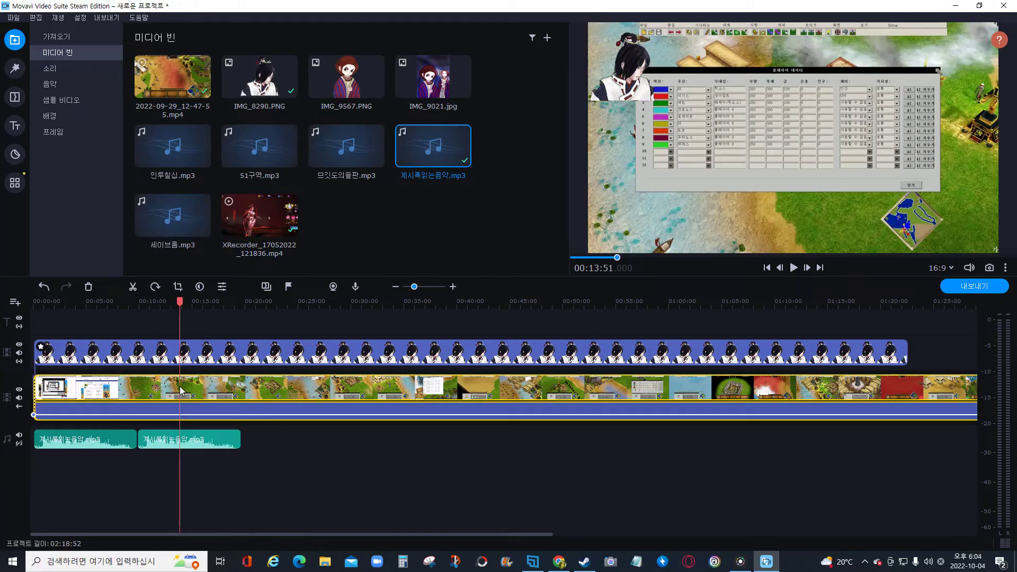
pyautogui.click(222, 350)
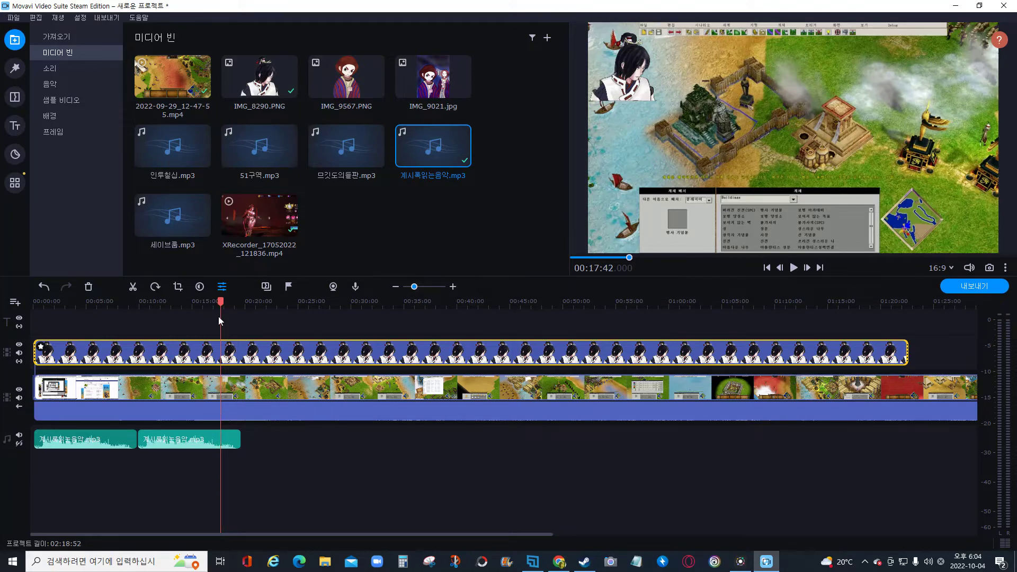
pyautogui.moveTo(219, 308); pyautogui.dragTo(338, 333)
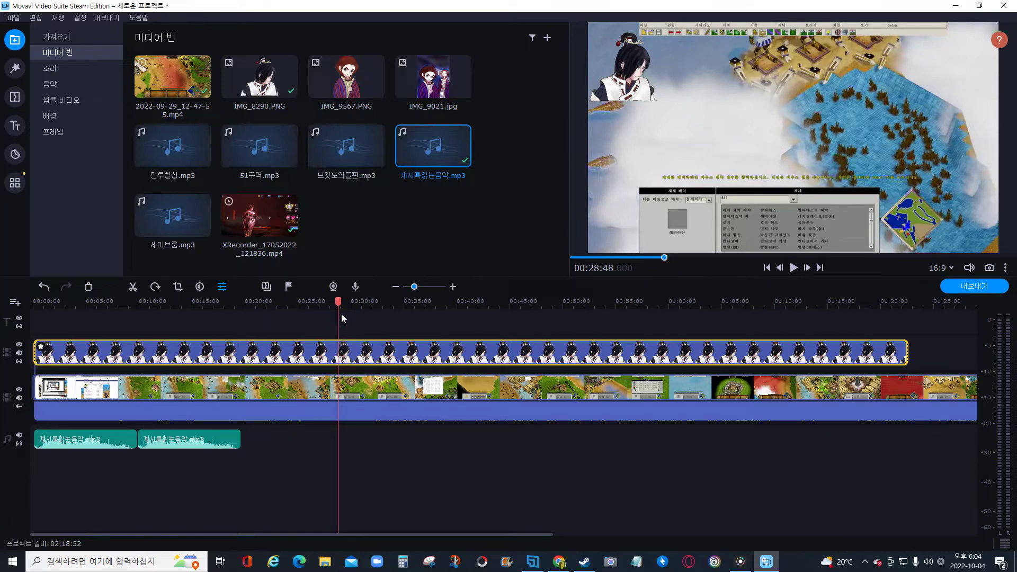
pyautogui.moveTo(341, 311)
pyautogui.mouseDown()
pyautogui.moveTo(186, 318)
pyautogui.moveTo(329, 321)
pyautogui.mouseUp()
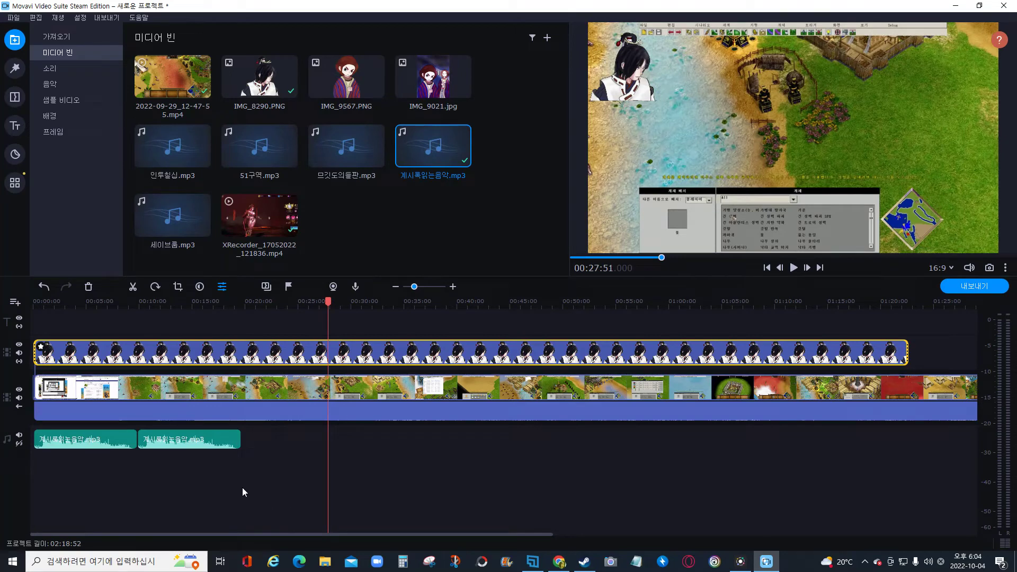
# Split the gameplay video clip (클립 분할) at 00:10:09.
pyautogui.click(141, 386)
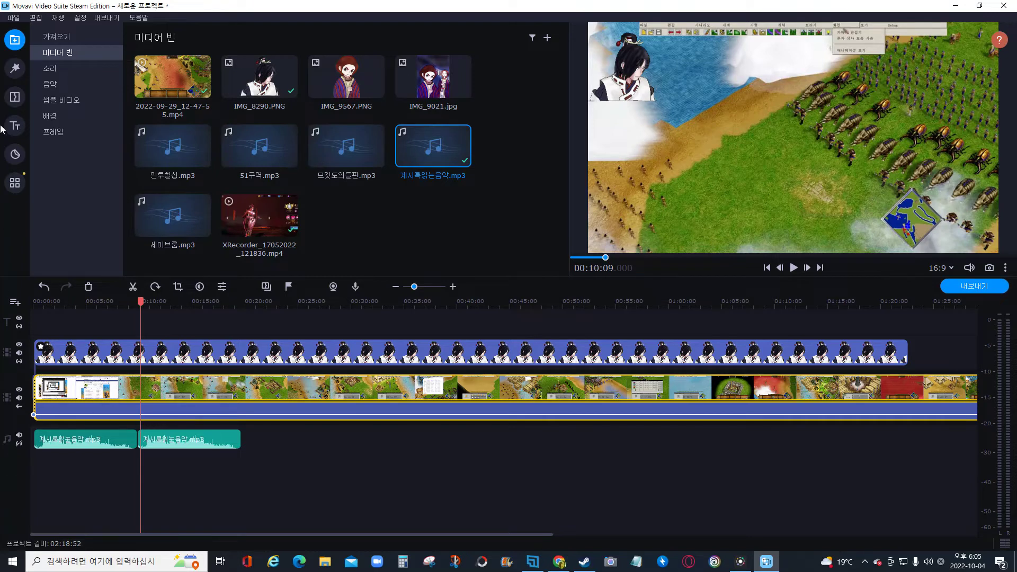
pyautogui.click(33, 18)
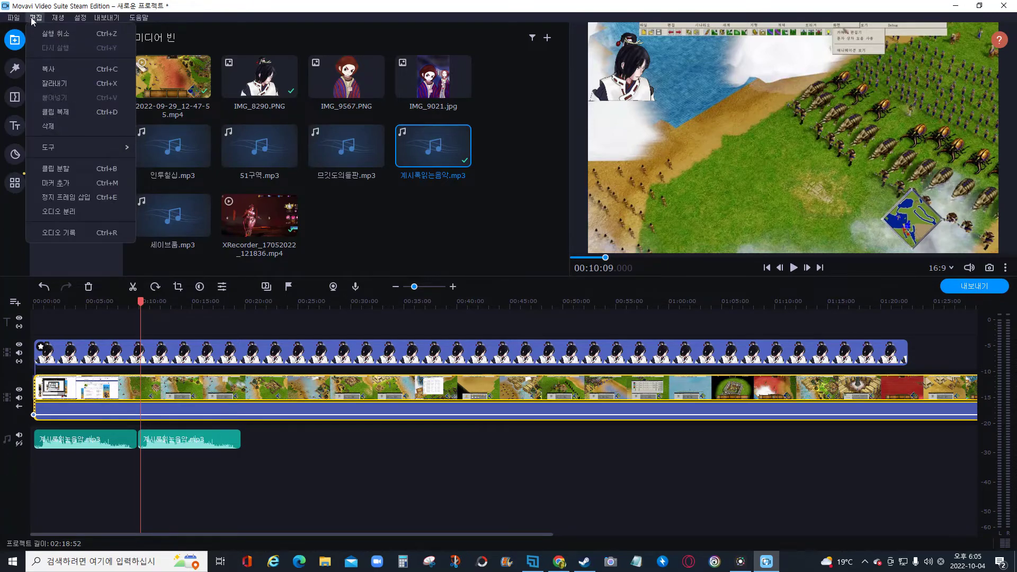
pyautogui.click(78, 168)
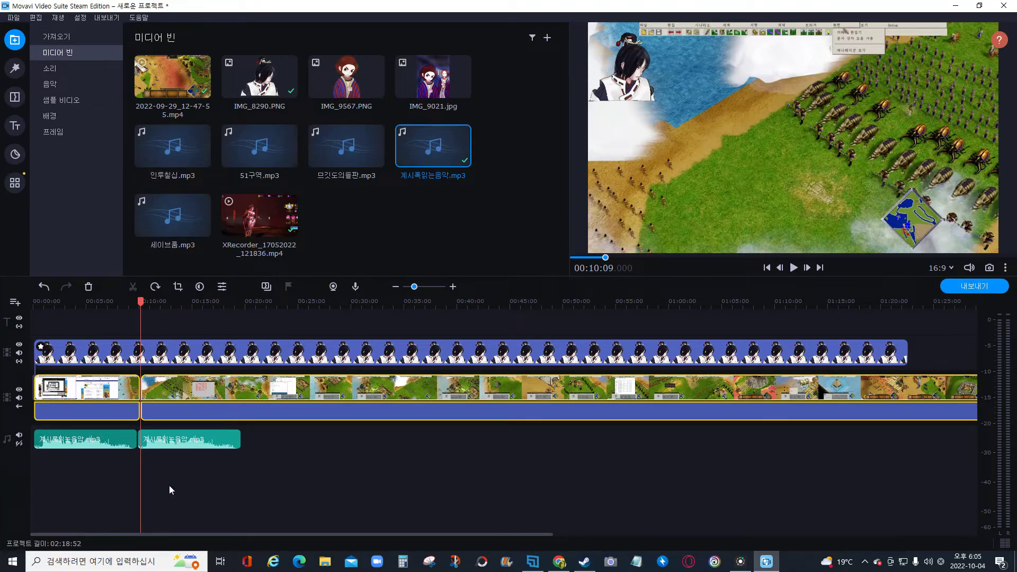
# Split the second music clip on the audio track at 00:13:27.
pyautogui.click(176, 448)
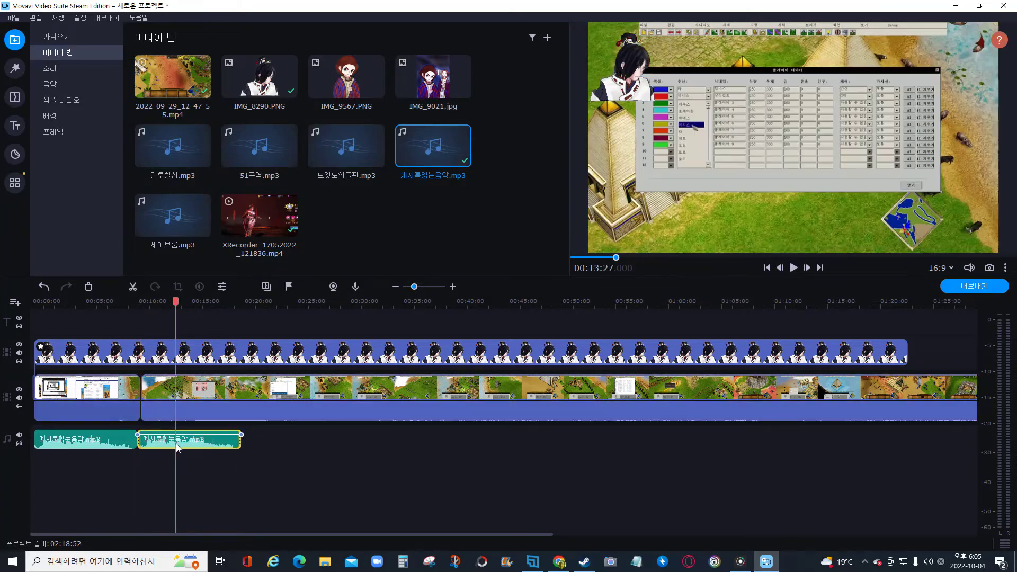
pyautogui.click(44, 19)
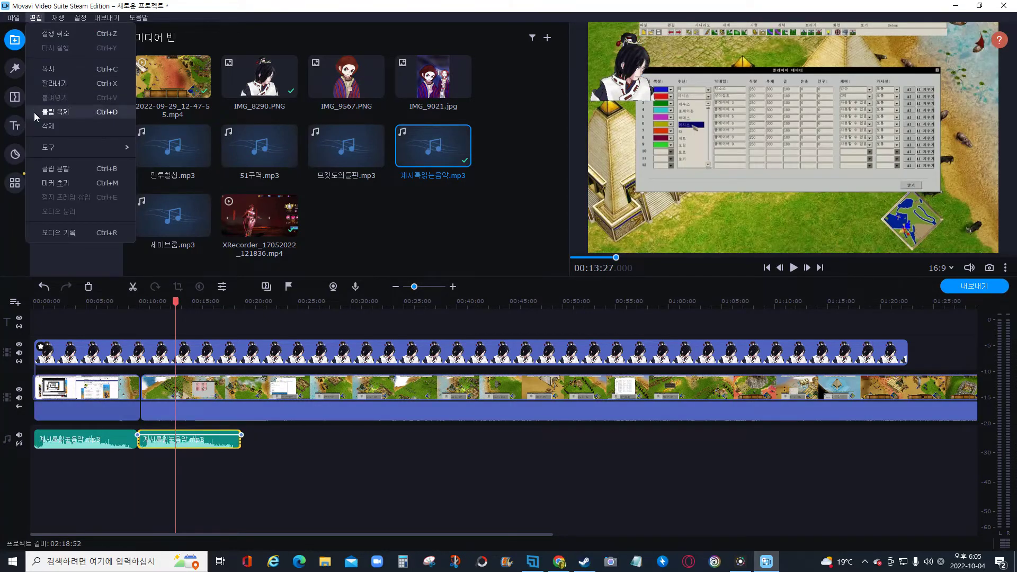
pyautogui.click(47, 170)
# Split the character image clip on the overlay track at 00:12:39.
pyautogui.click(141, 360)
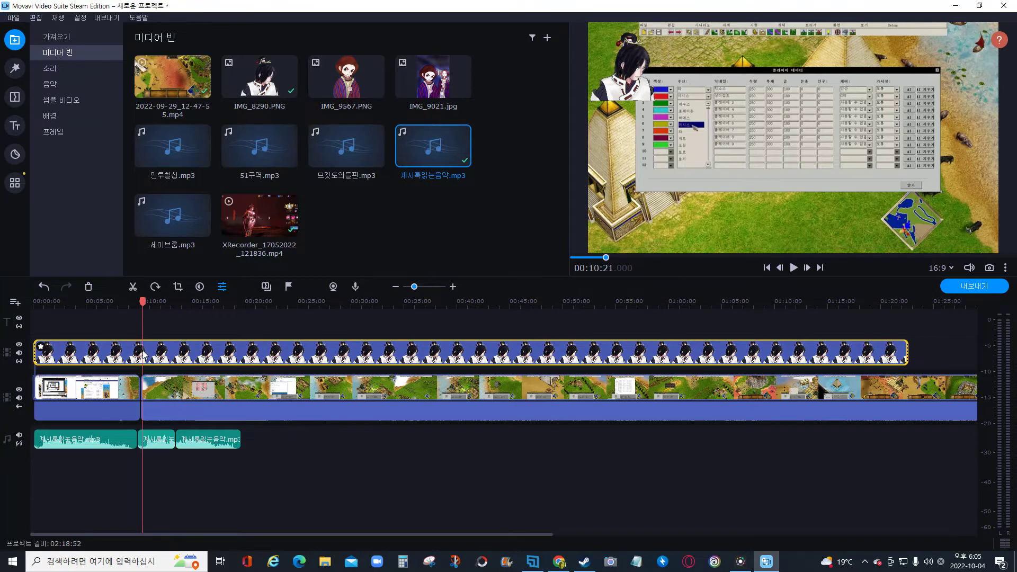
pyautogui.click(167, 353)
pyautogui.click(35, 19)
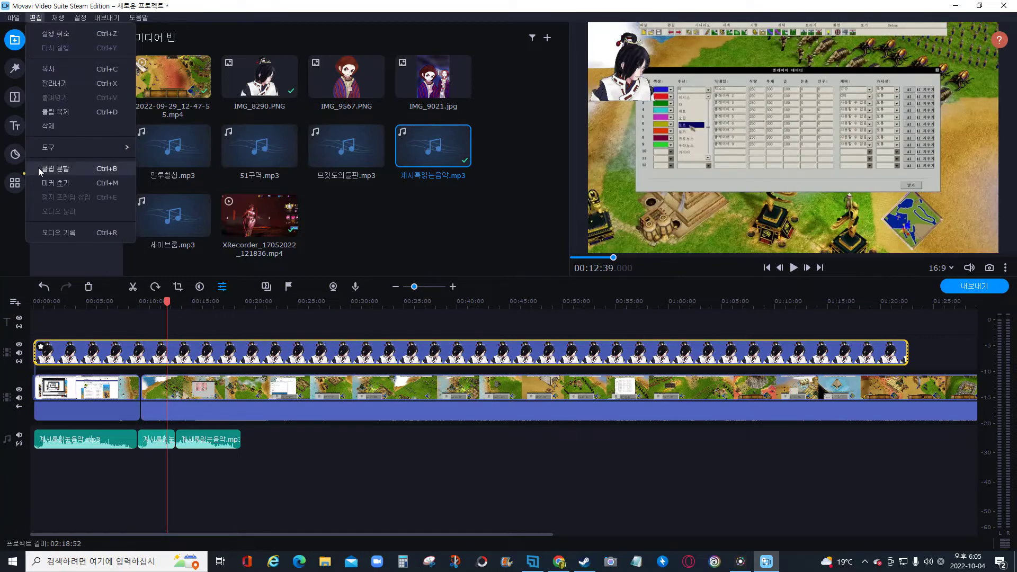
pyautogui.click(53, 168)
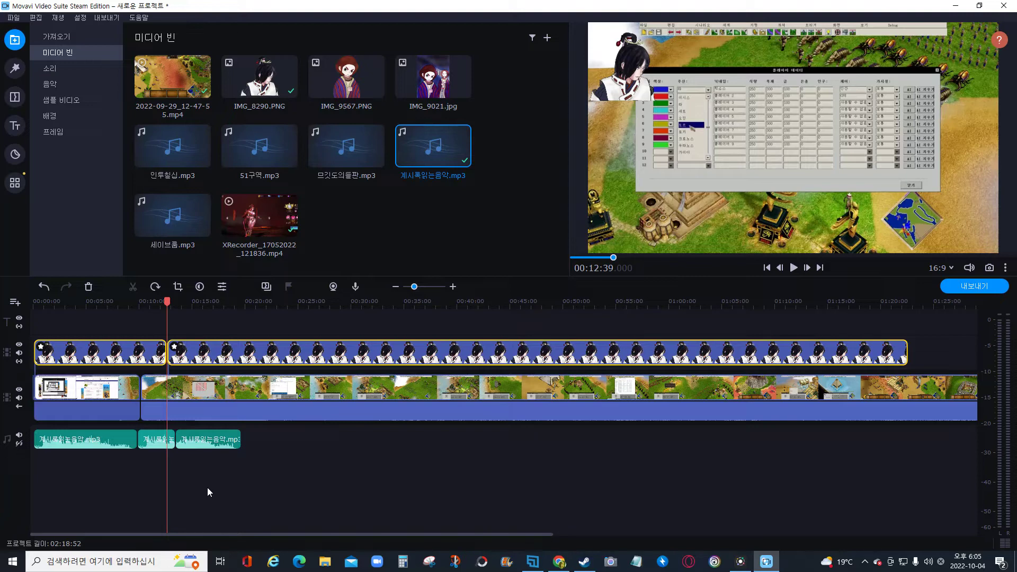
# Switch to Steam, open the store page of Movavi Video Suite 2022, and examine its purchase options and upgrade bundles.
pyautogui.click(591, 566)
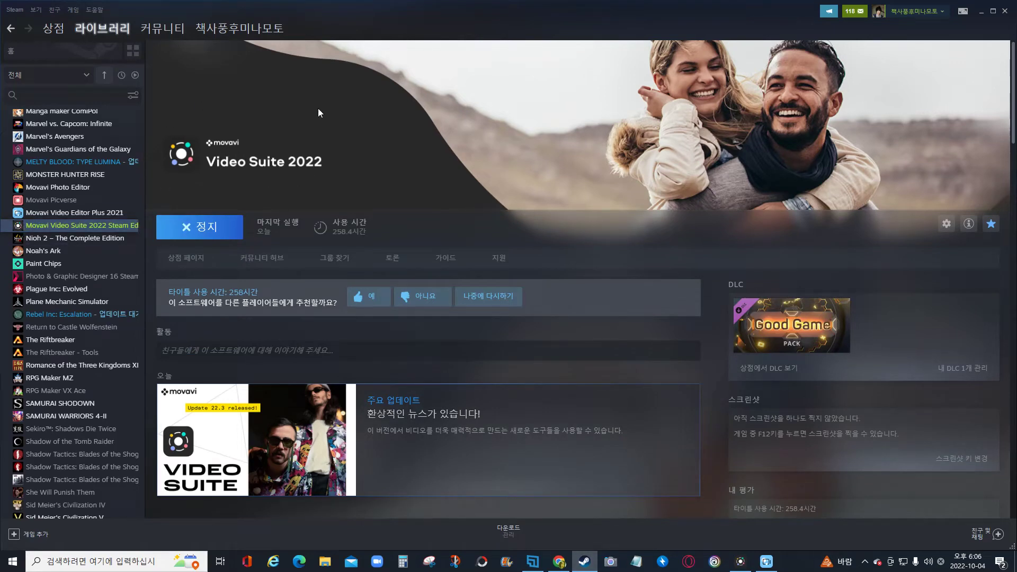
pyautogui.click(186, 258)
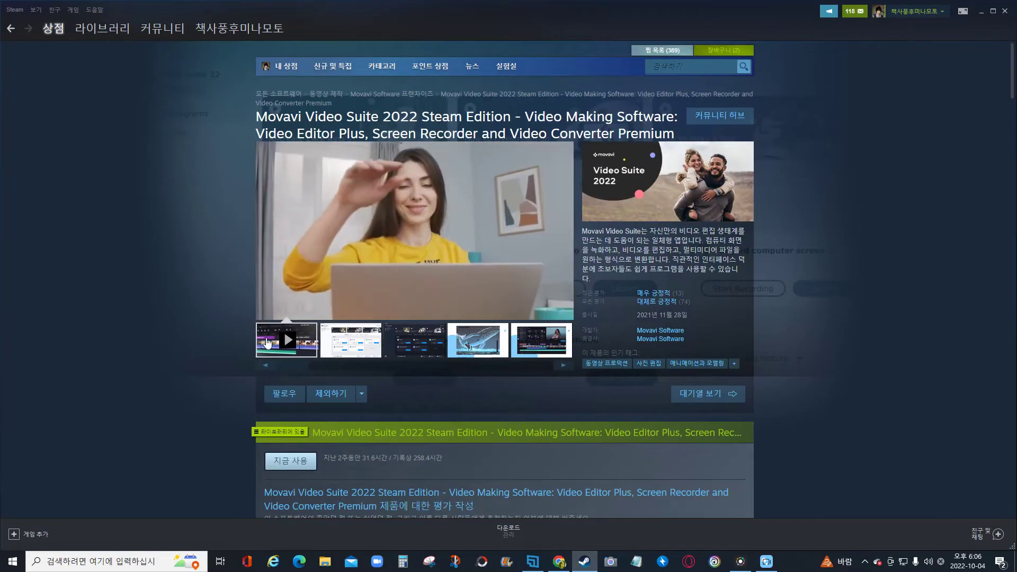
pyautogui.scroll(-10, 202, 350)
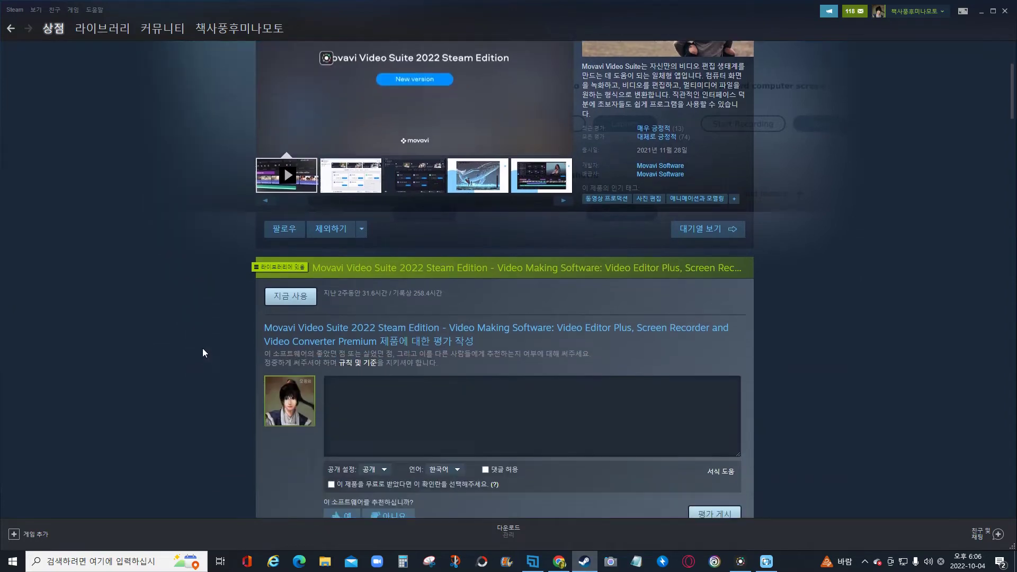
pyautogui.scroll(-2, 199, 345)
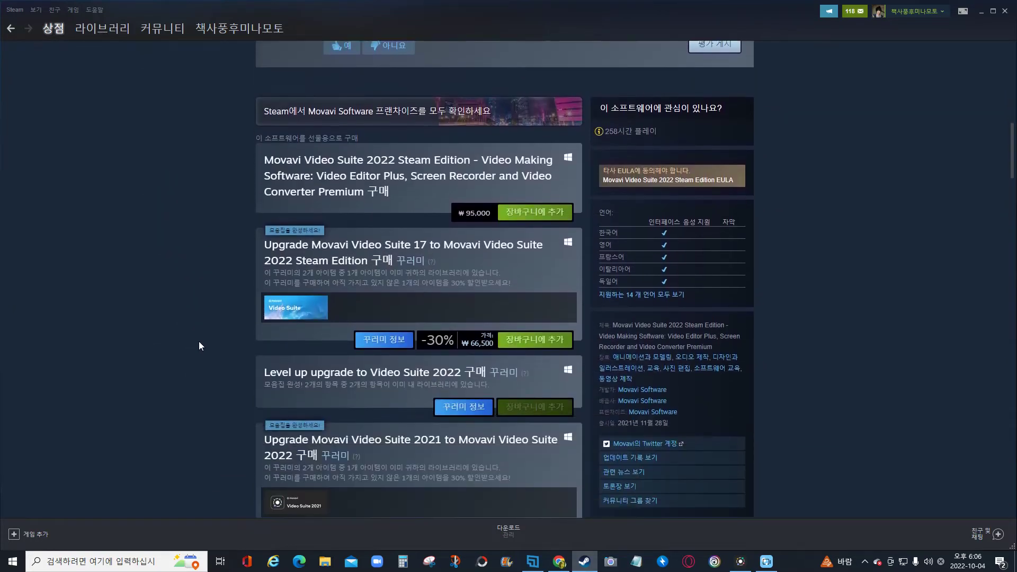
pyautogui.scroll(2, 199, 343)
pyautogui.scroll(-2, 198, 344)
pyautogui.scroll(-1, 199, 344)
pyautogui.scroll(-1, 210, 348)
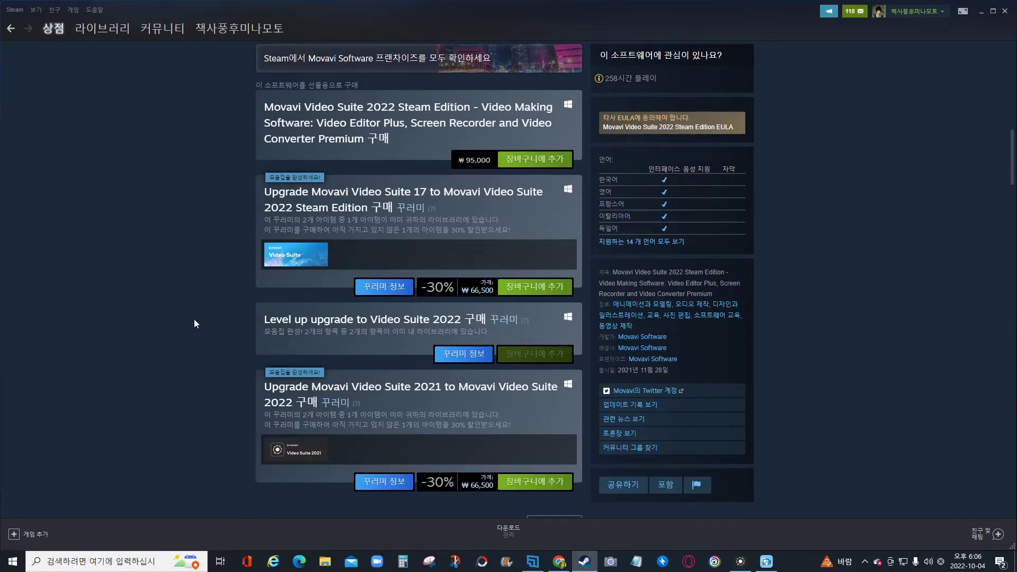
# Examine the Movavi Video Suite 2022 store page's purchase options, upgrade bundles, downloadable content, recent news and review section.
pyautogui.scroll(-7, 174, 252)
pyautogui.scroll(-4, 175, 257)
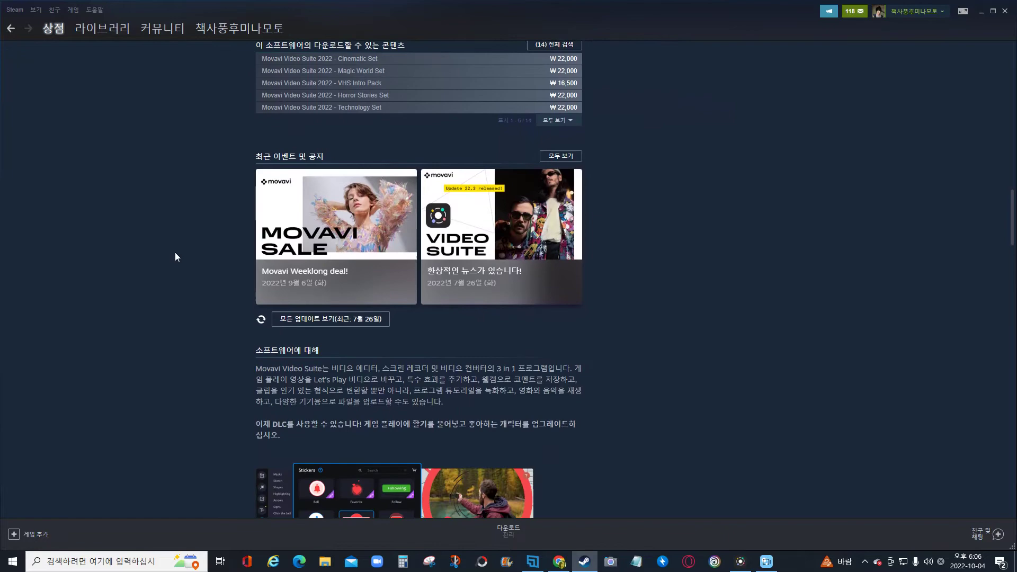
pyautogui.scroll(4, 175, 257)
pyautogui.scroll(7, 176, 257)
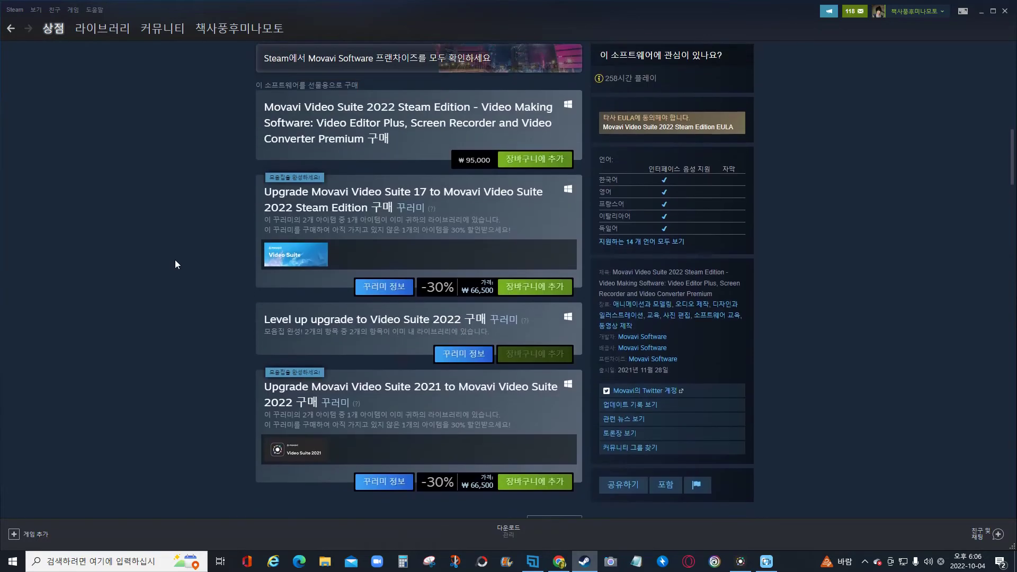
pyautogui.scroll(-1, 176, 265)
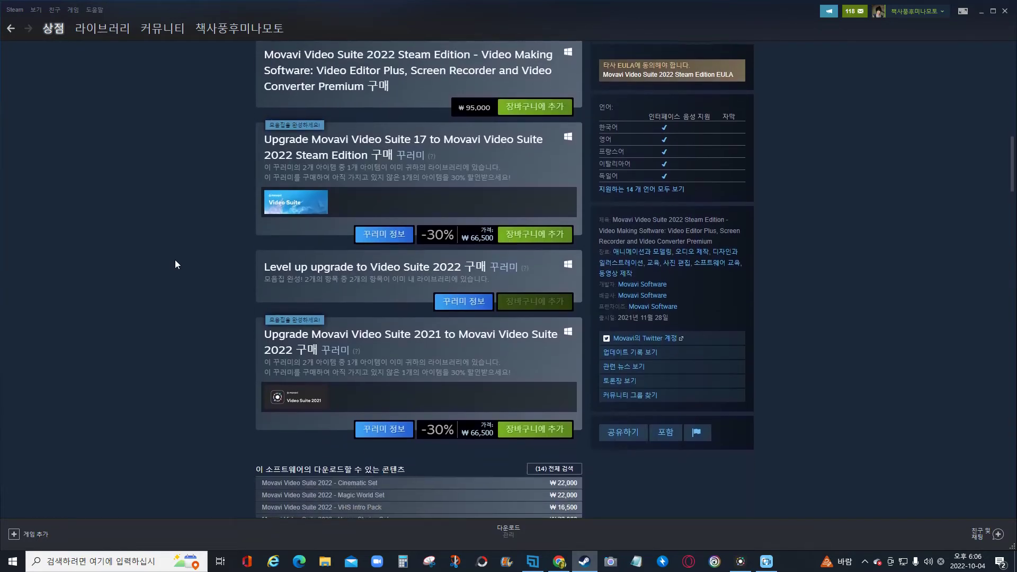
pyautogui.scroll(5, 175, 263)
pyautogui.scroll(-6, 175, 262)
pyautogui.scroll(-9, 174, 257)
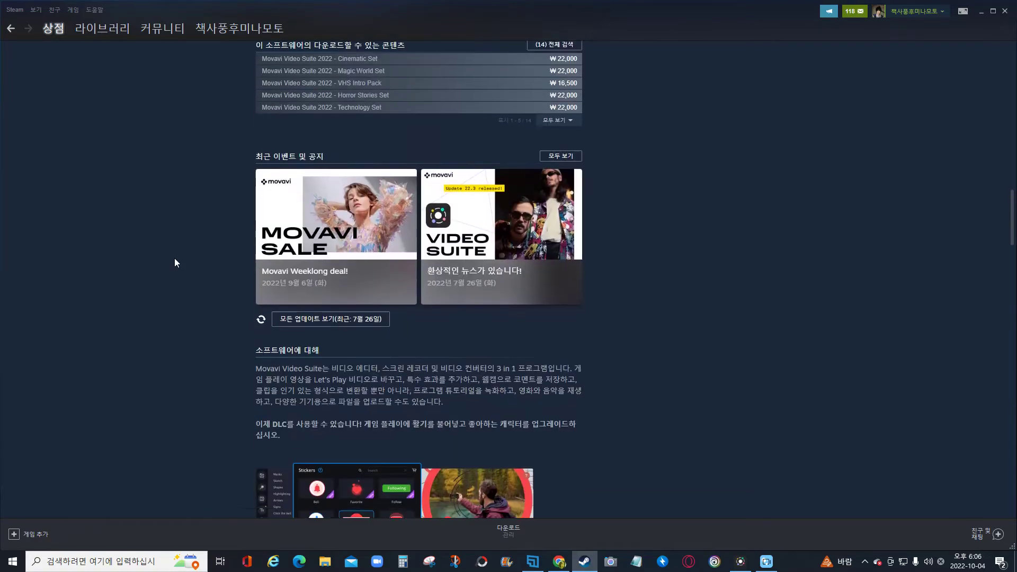
pyautogui.scroll(14, 173, 257)
pyautogui.scroll(10, 172, 259)
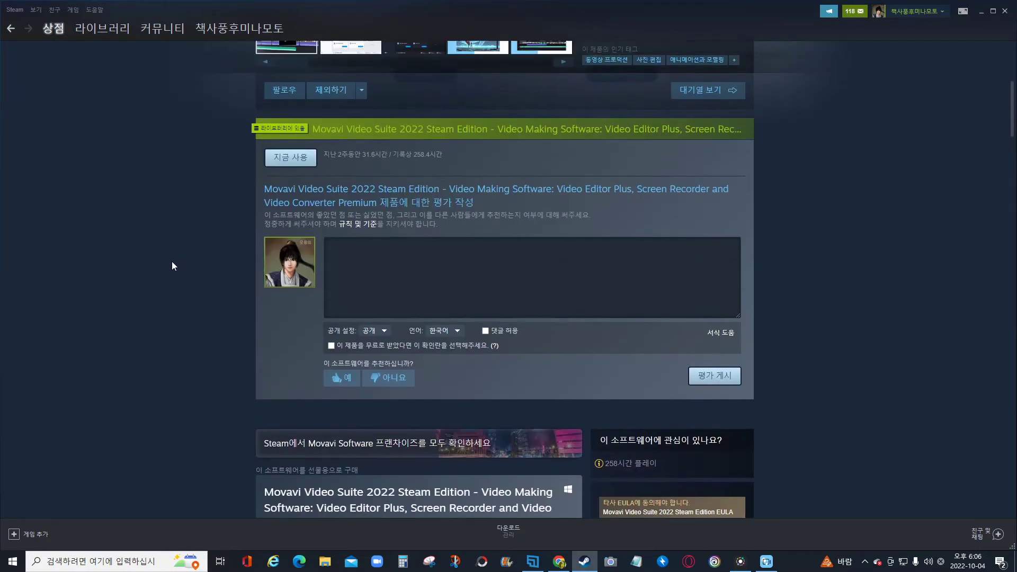
pyautogui.scroll(-4, 173, 267)
pyautogui.scroll(-4, 175, 271)
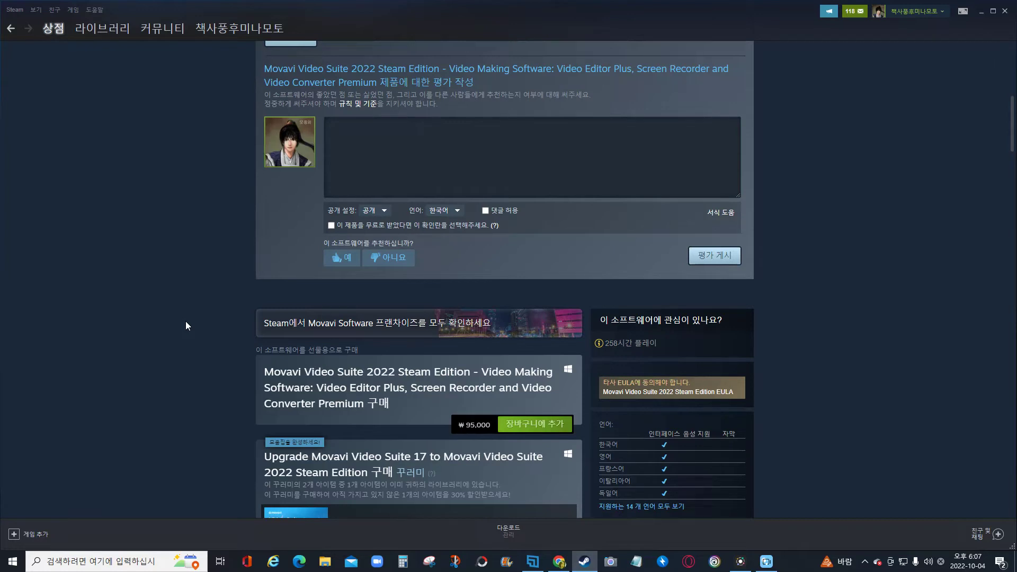
# Browse the store page's screenshot gallery and check the upgrade bundles and downloadable content again.
pyautogui.scroll(8, 191, 212)
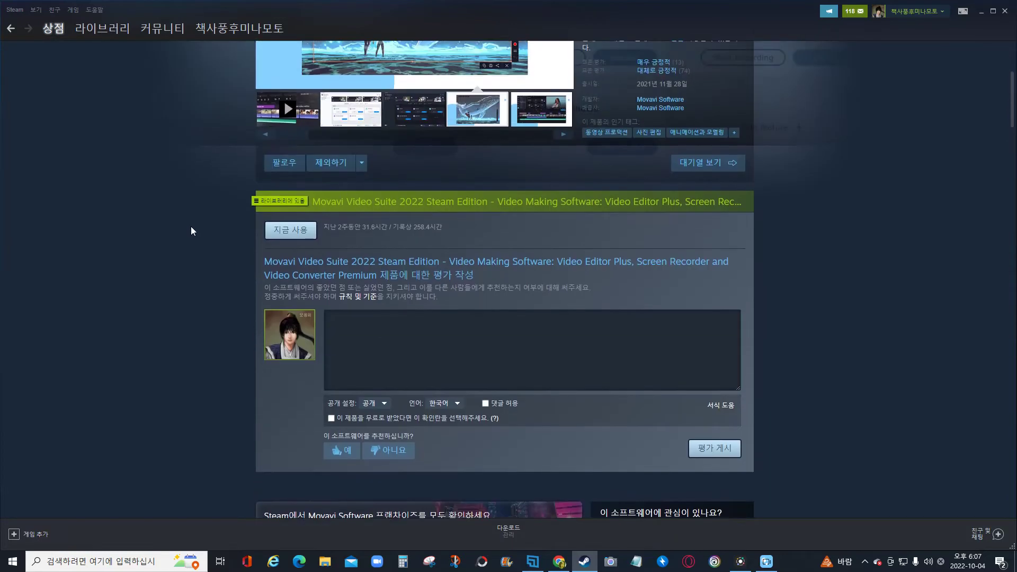
pyautogui.scroll(-2, 162, 266)
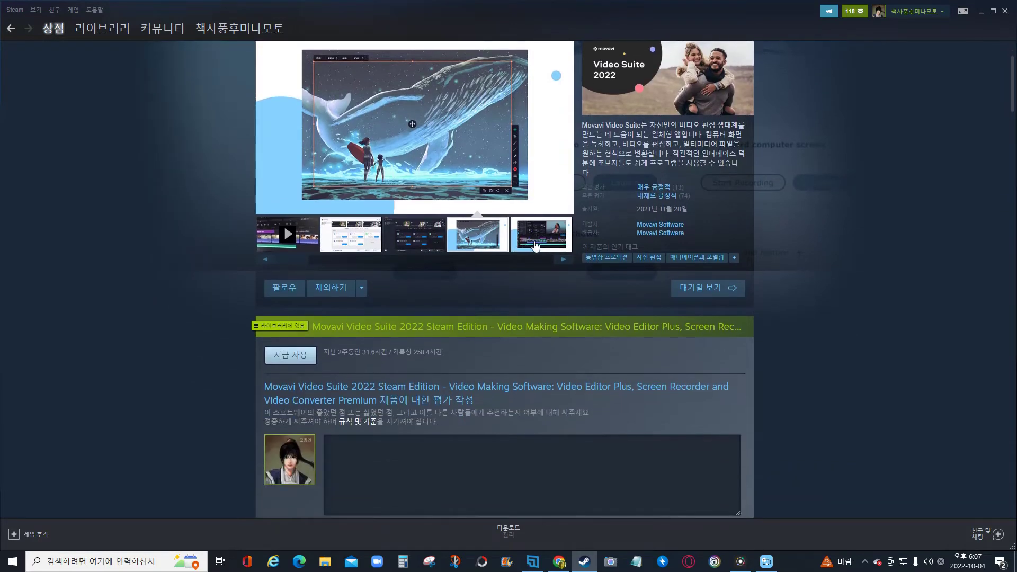
pyautogui.moveTo(307, 264); pyautogui.dragTo(547, 262)
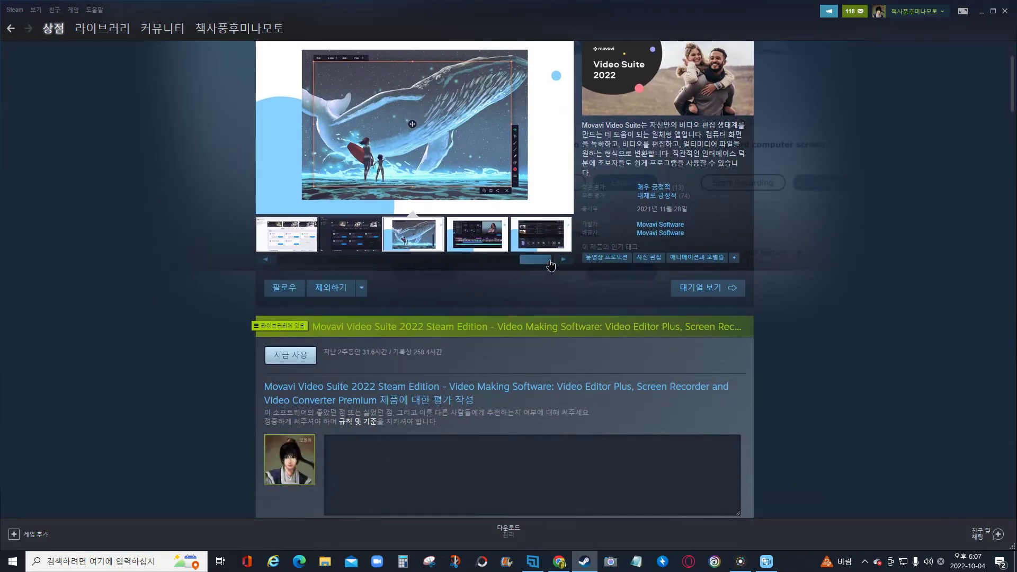
pyautogui.scroll(2, 79, 316)
pyautogui.scroll(-10, 79, 312)
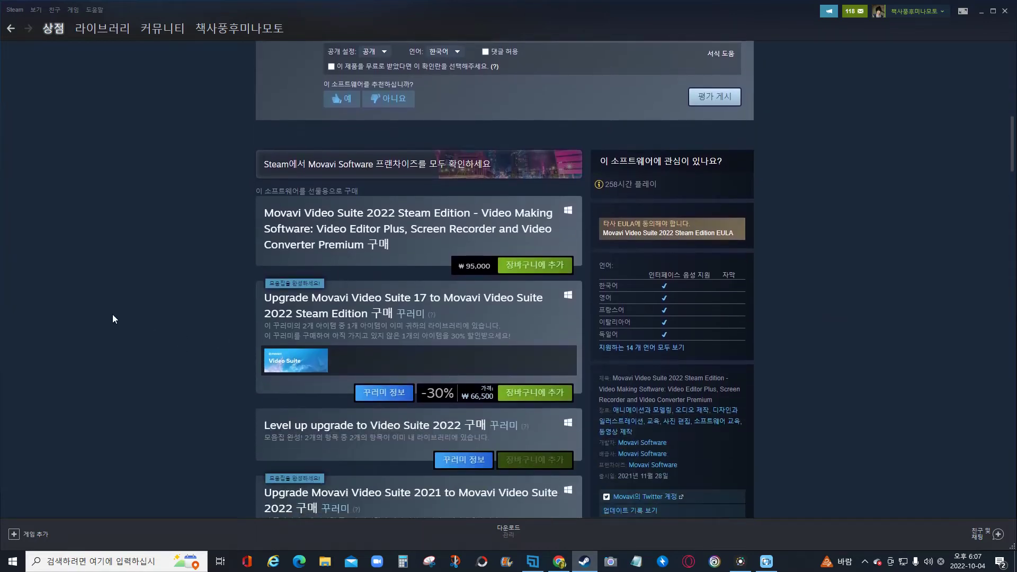
pyautogui.scroll(-5, 112, 313)
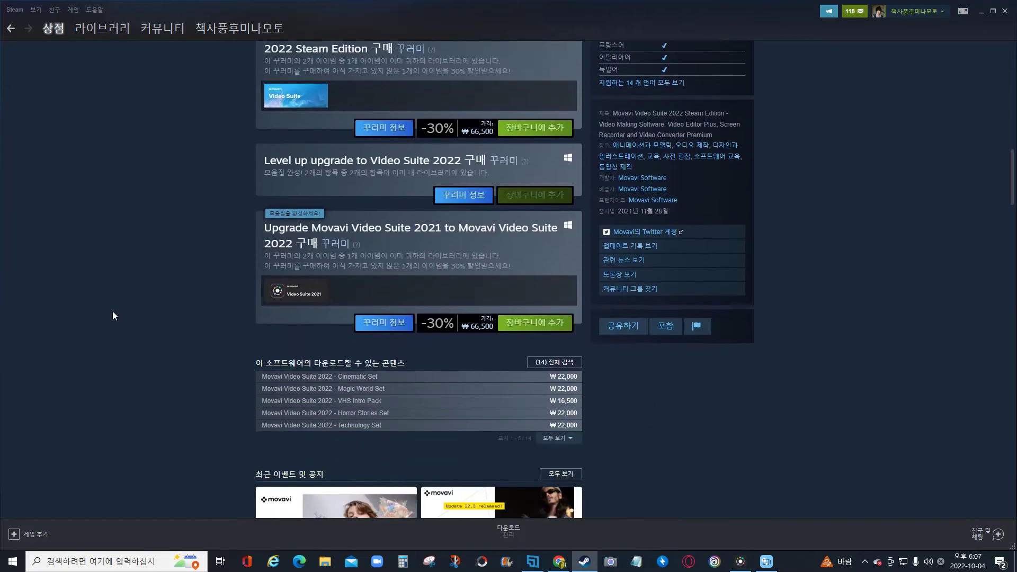
pyautogui.scroll(15, 175, 329)
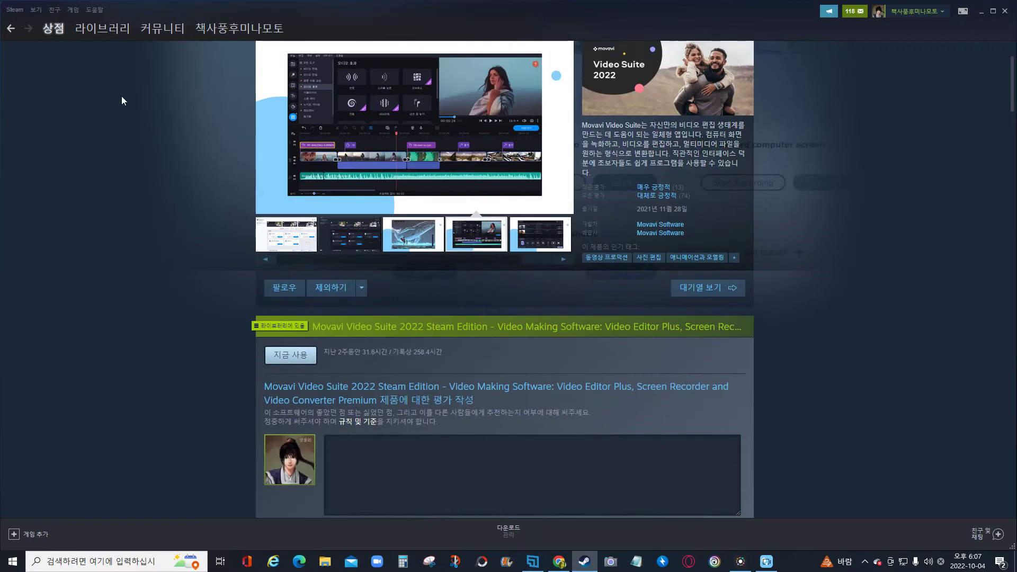
pyautogui.click(73, 9)
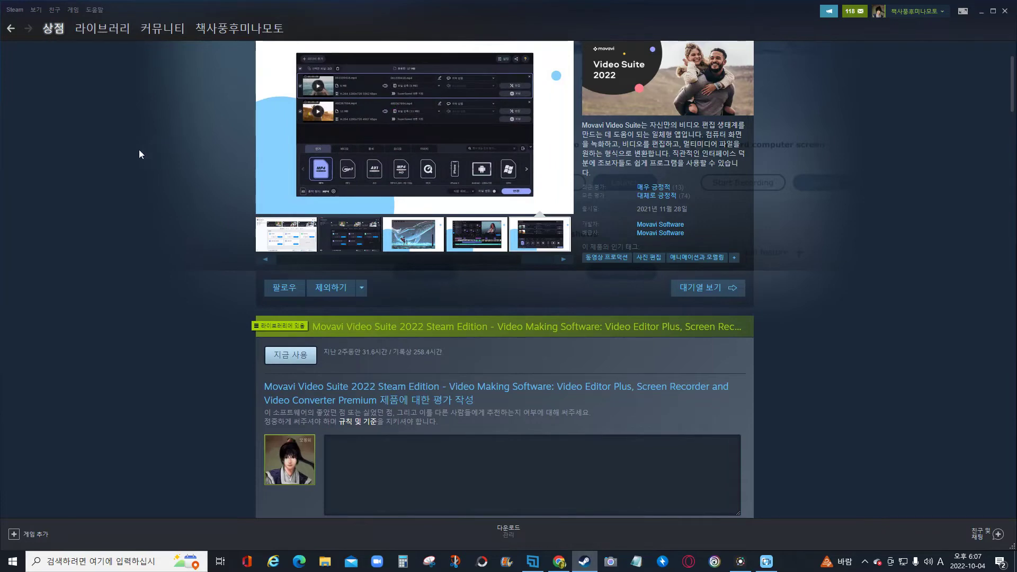
# Switch to Chrome and search Google for 스팀 in a new tab.
pyautogui.click(559, 561)
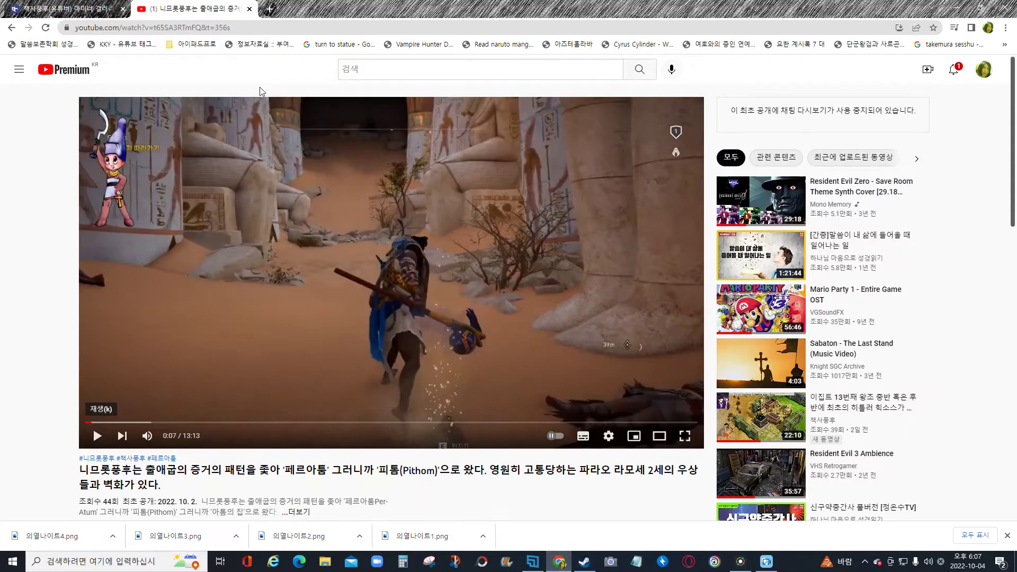
pyautogui.click(270, 9)
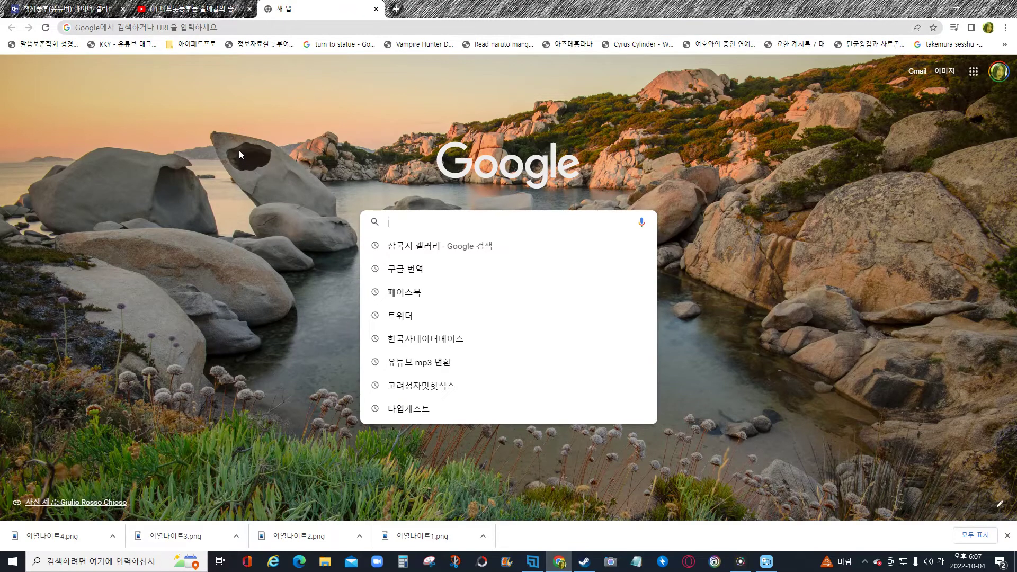
pyautogui.write('스팀')
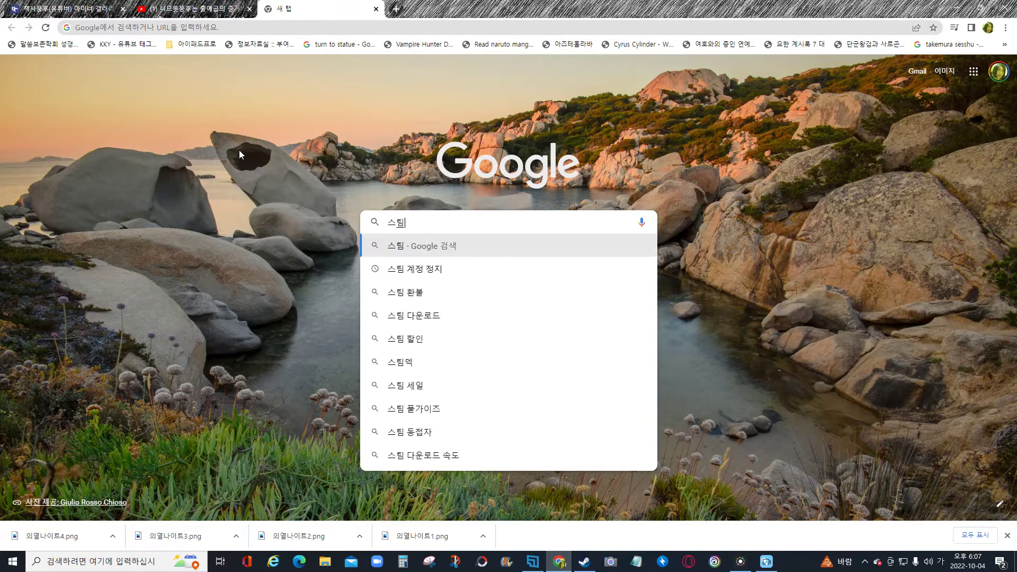
pyautogui.press('Return')
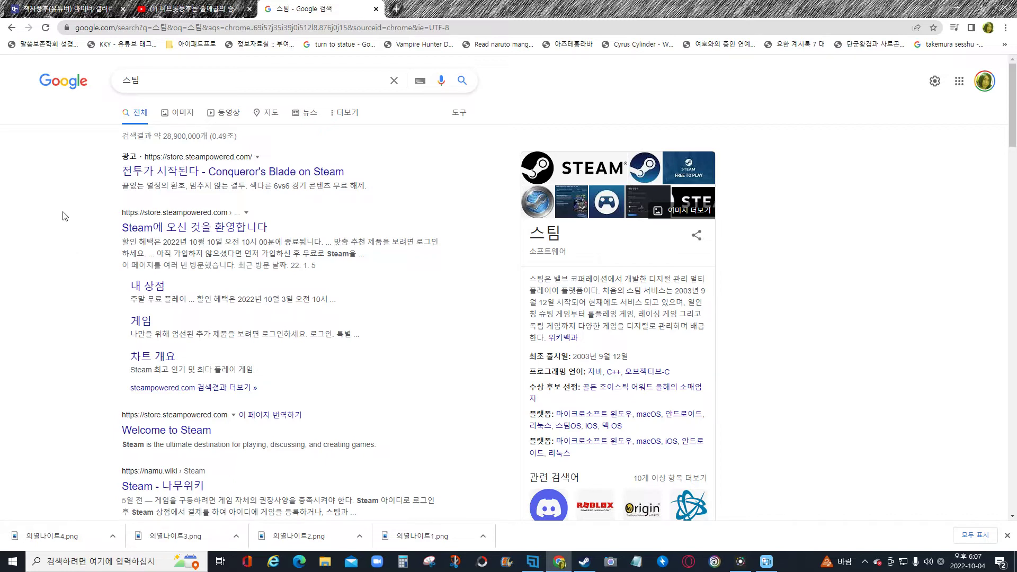
pyautogui.click(49, 8)
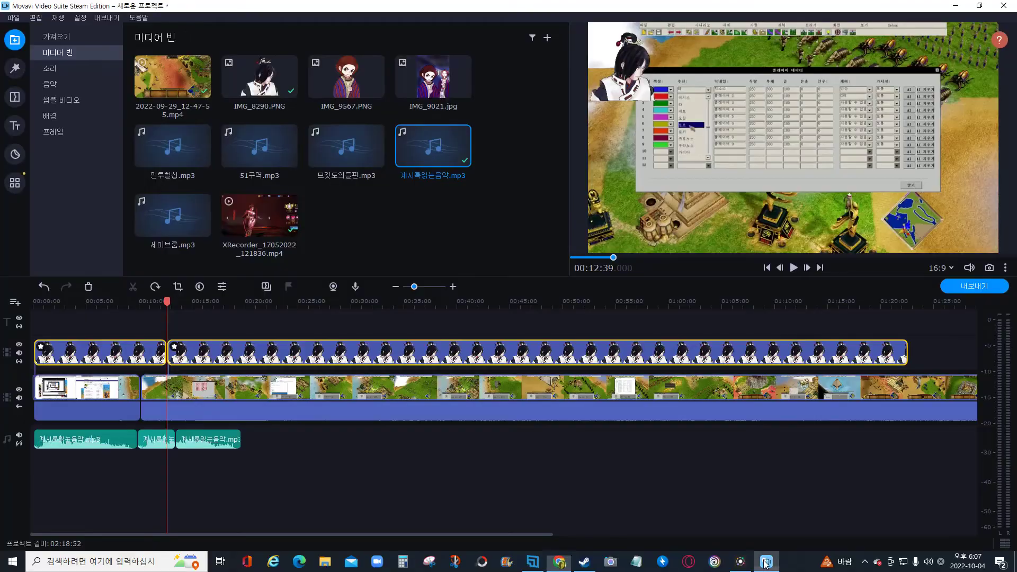
# Switch to Movavi Video Suite and preview the project from 00:12:39 and from about 00:17:55.
pyautogui.click(767, 561)
pyautogui.click(794, 268)
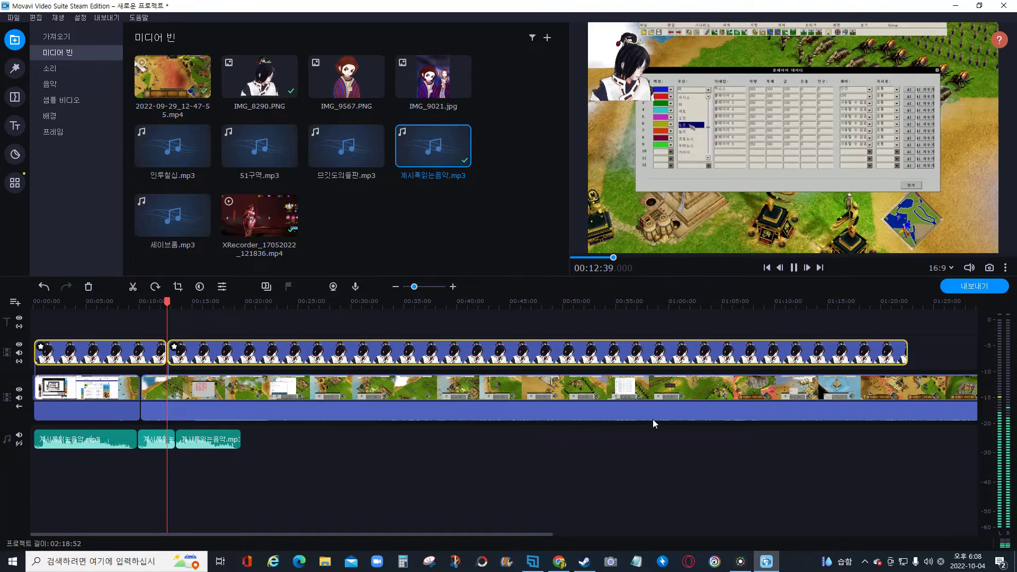
pyautogui.click(222, 387)
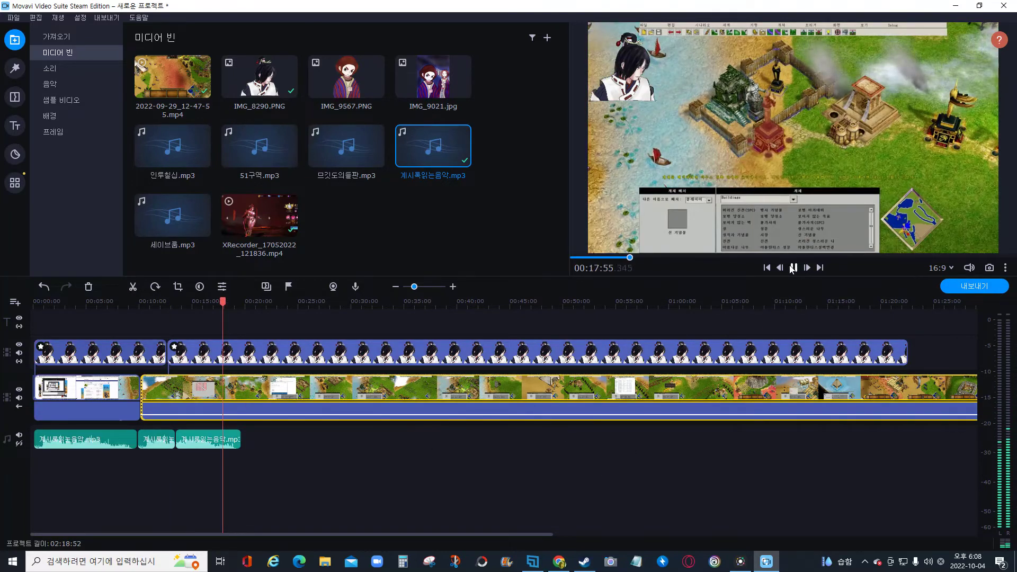
pyautogui.click(793, 267)
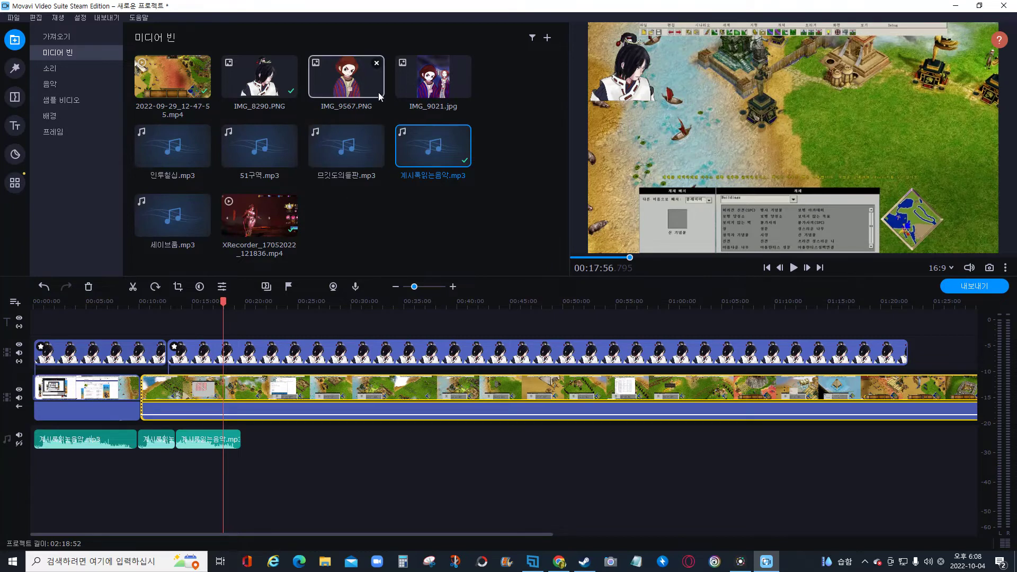
# Add IMG_9567.PNG to the overlay track at 00:11:18 and open its clip properties.
pyautogui.click(348, 89)
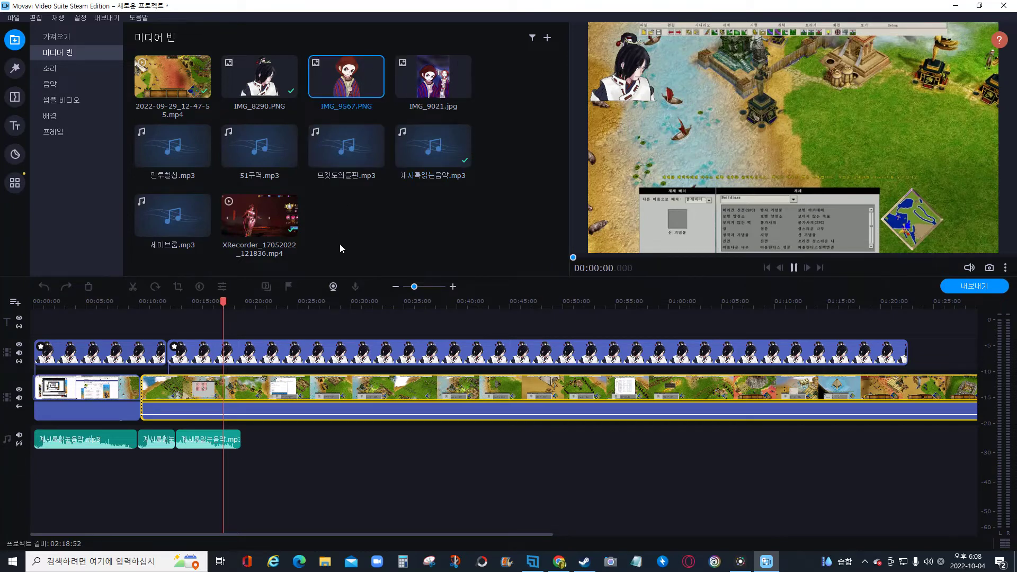
pyautogui.moveTo(352, 90); pyautogui.dragTo(153, 307)
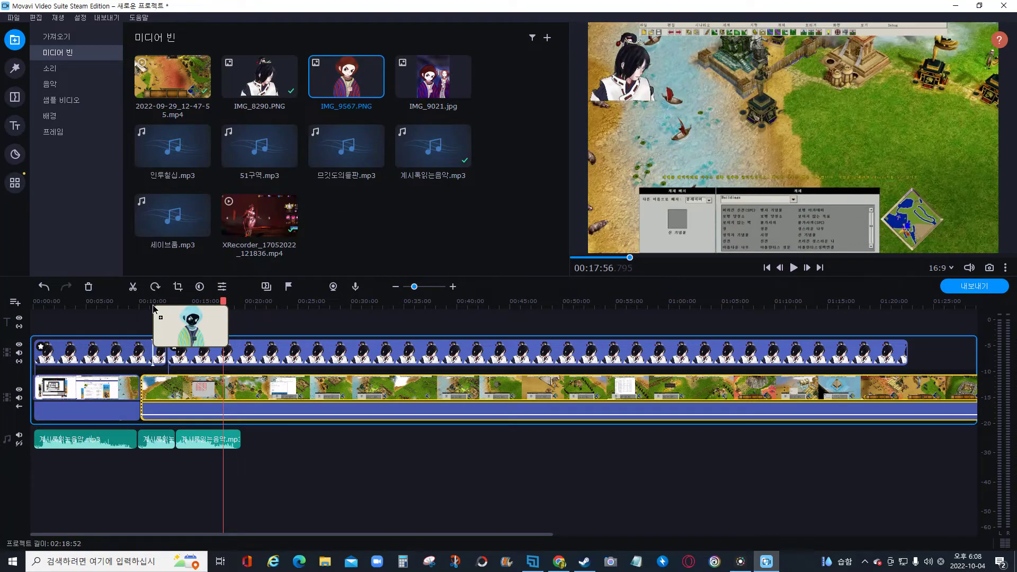
pyautogui.moveTo(153, 307); pyautogui.dragTo(159, 317)
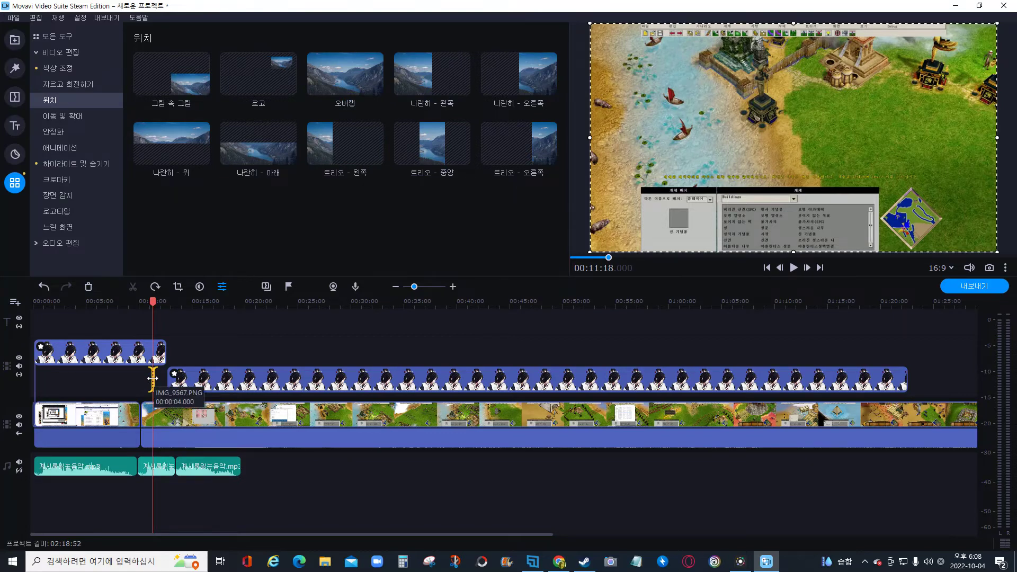
pyautogui.click(152, 378)
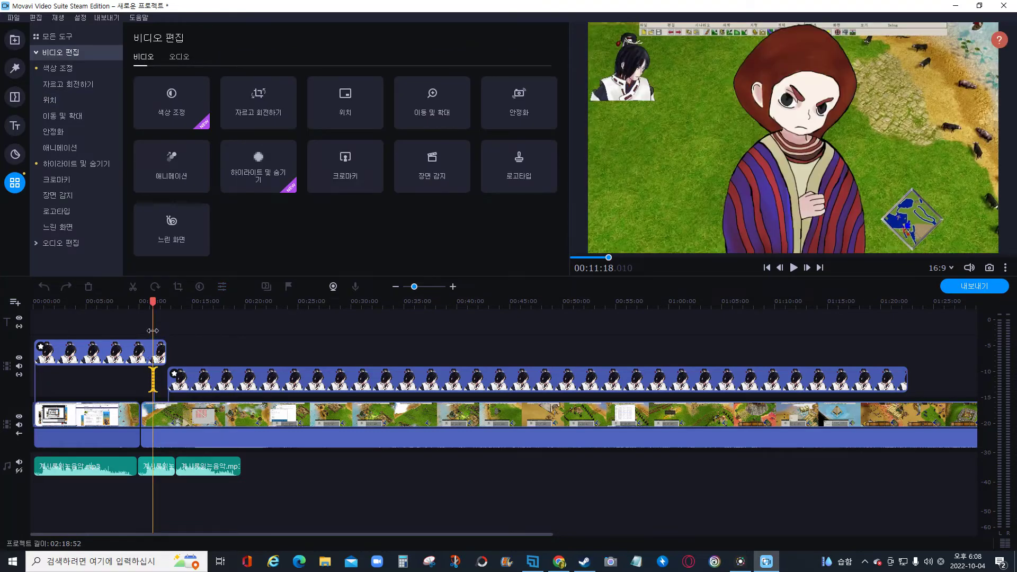
pyautogui.click(152, 379)
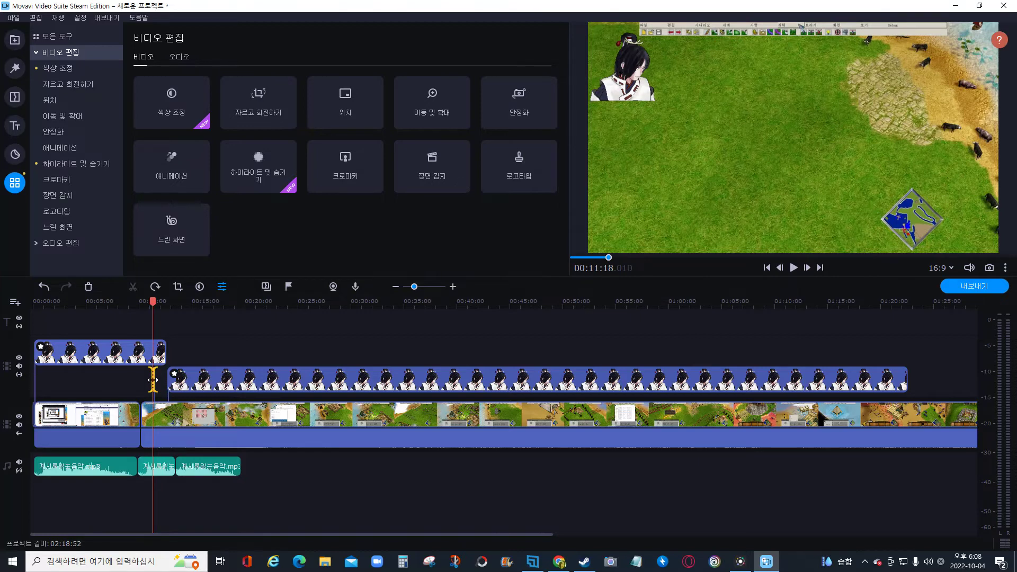
pyautogui.doubleClick(153, 379)
# Move the IMG_9567.PNG clip to the timeline start on its own overlay track and trim its duration to 00:12:39.
pyautogui.moveTo(163, 321); pyautogui.dragTo(154, 323)
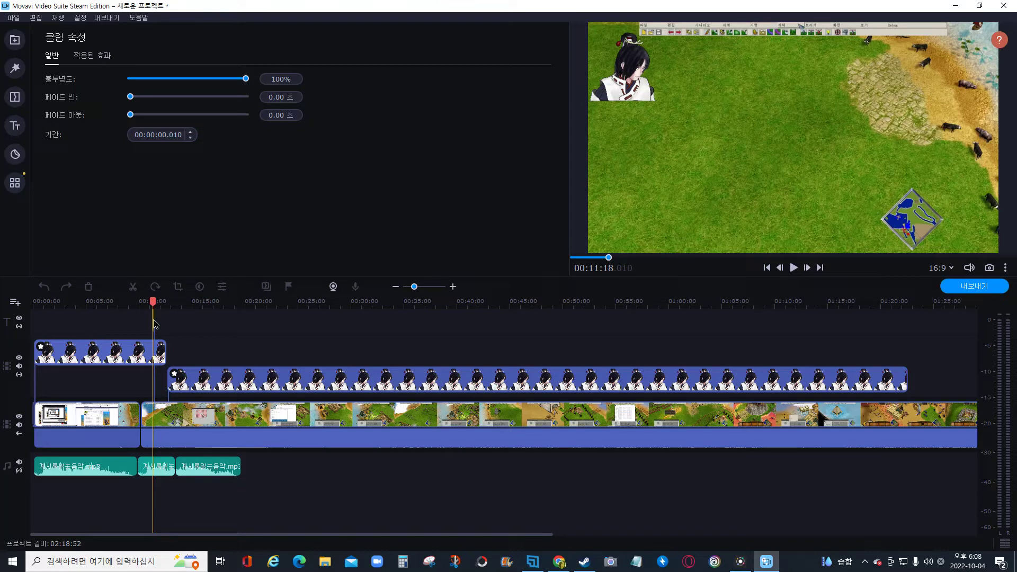
pyautogui.moveTo(155, 324); pyautogui.dragTo(155, 324)
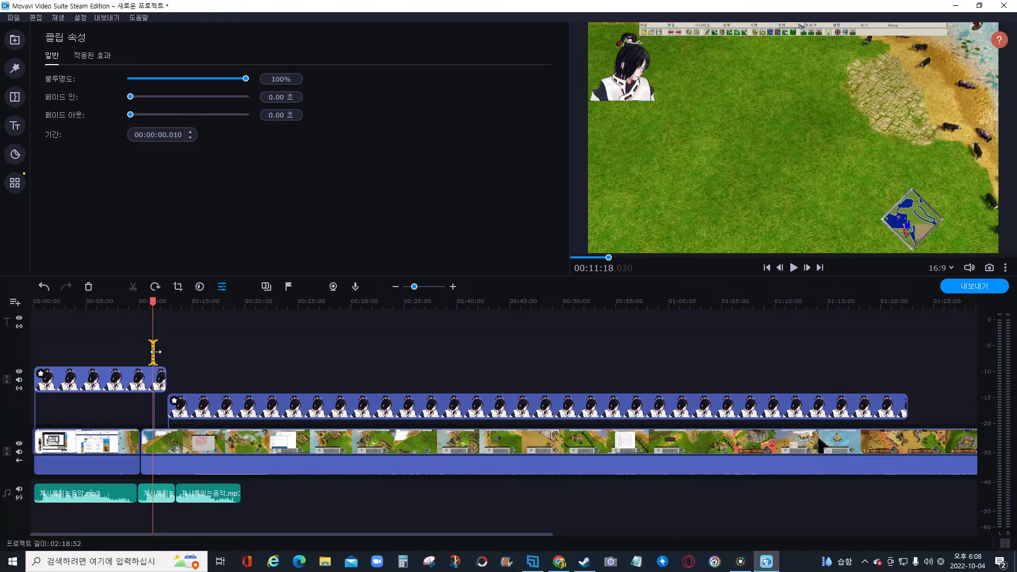
pyautogui.moveTo(154, 351); pyautogui.dragTo(60, 354)
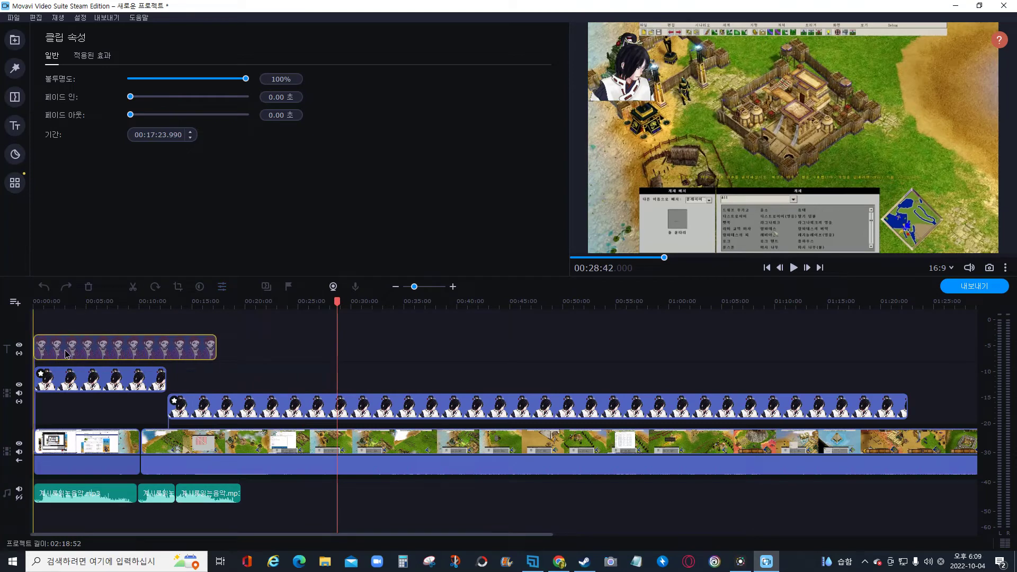
pyautogui.click(219, 357)
pyautogui.moveTo(219, 356); pyautogui.dragTo(166, 354)
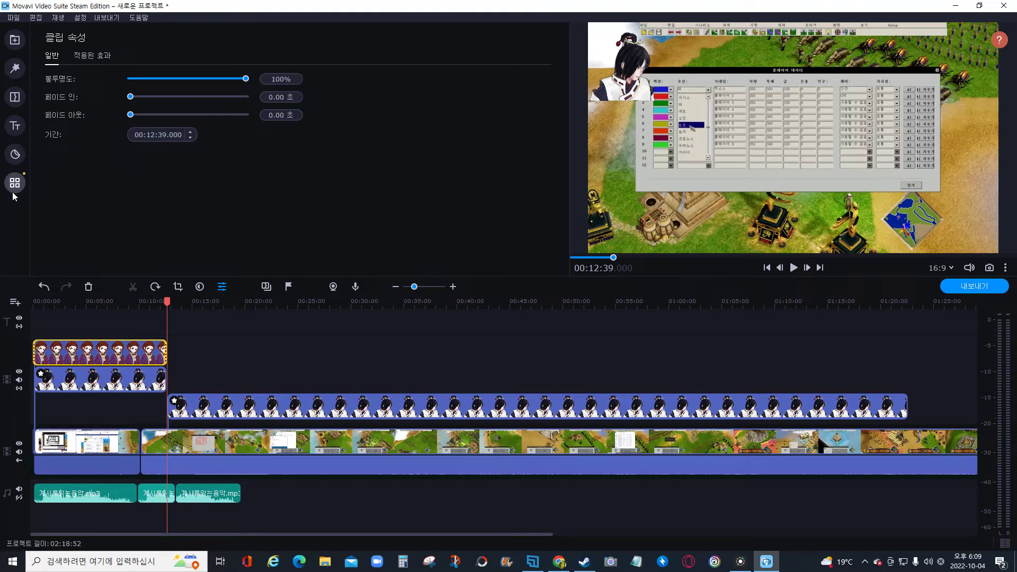
# Apply the picture-in-picture position (그림 속 그림) to the IMG_9567.PNG overlay and place it small beside the first character.
pyautogui.click(16, 186)
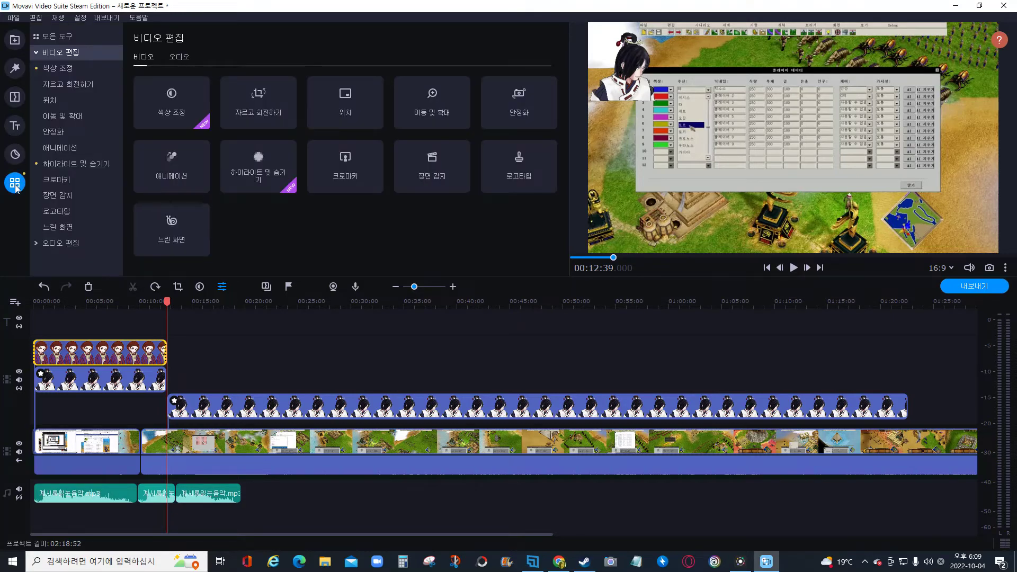
pyautogui.click(60, 39)
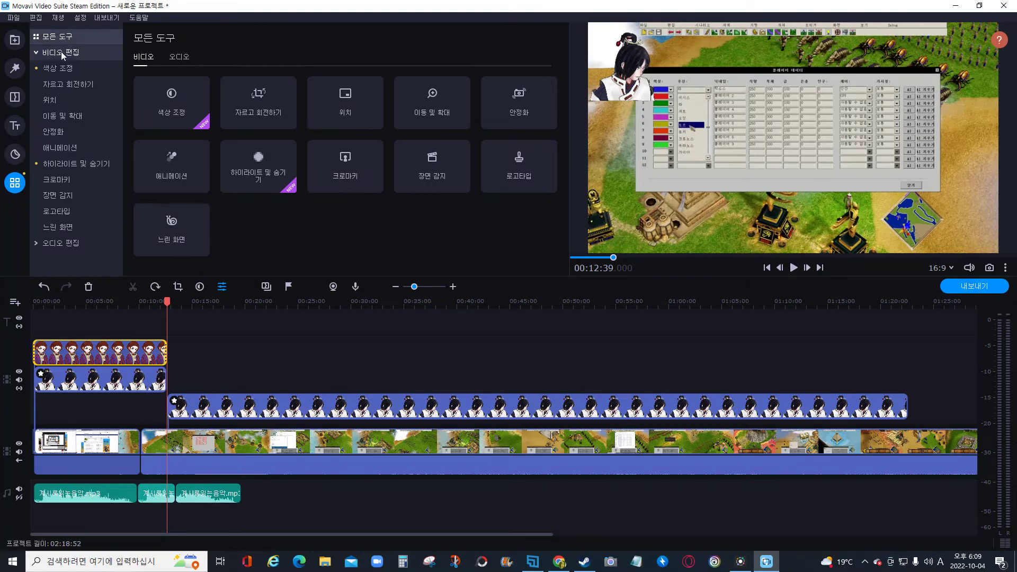
pyautogui.click(62, 52)
pyautogui.click(61, 37)
pyautogui.click(60, 52)
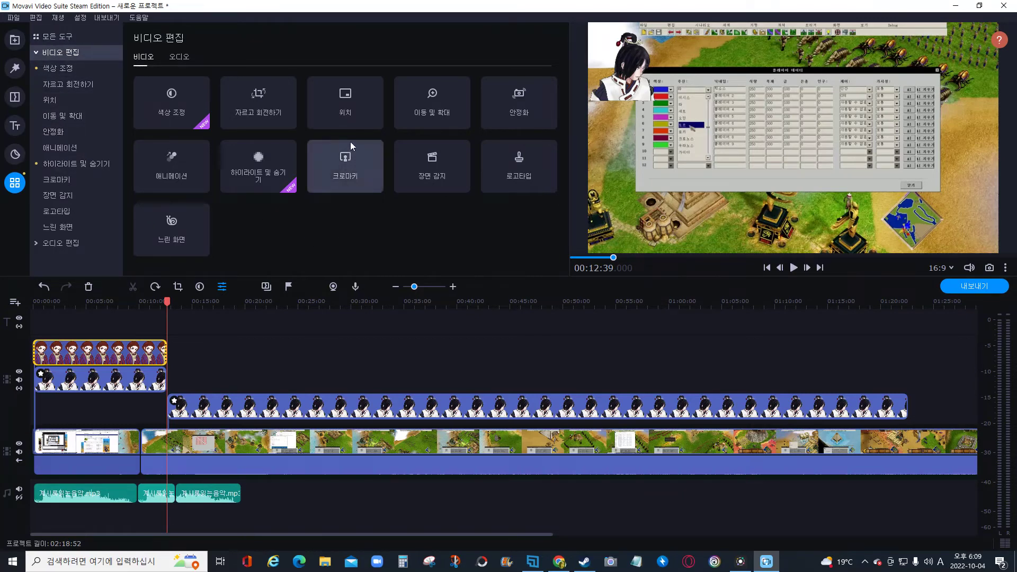
pyautogui.click(338, 97)
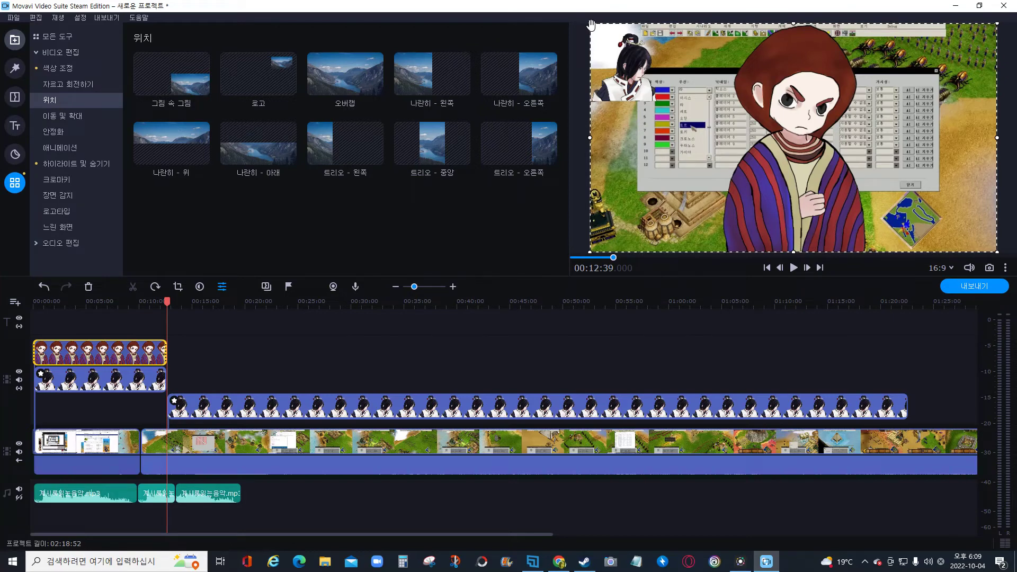
pyautogui.moveTo(591, 25); pyautogui.dragTo(651, 84)
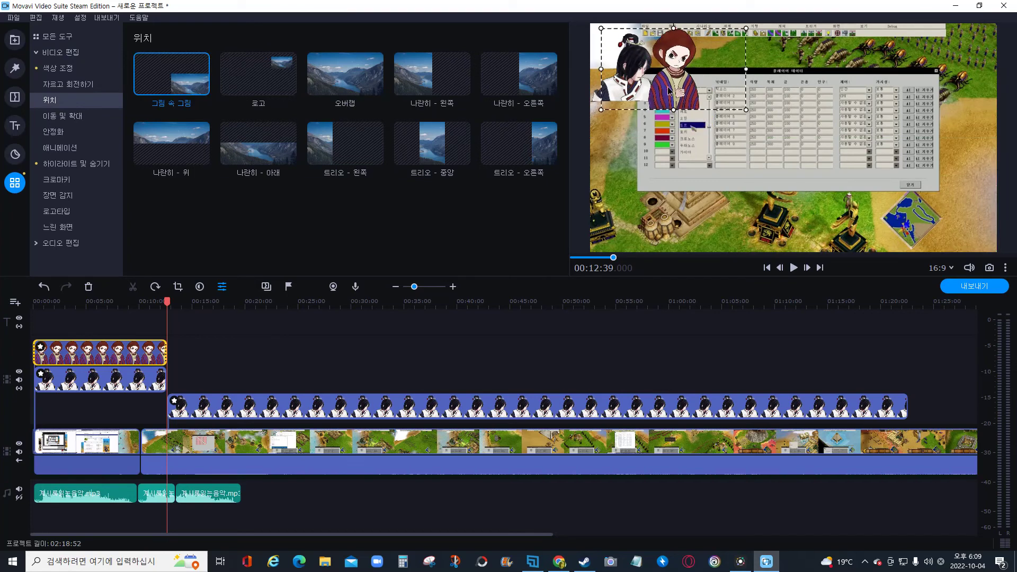
# Shrink the IMG_9567.PNG overlay slightly and move its clip onto the overlay track beneath the IMG_8290.PNG clip.
pyautogui.moveTo(745, 107); pyautogui.dragTo(732, 102)
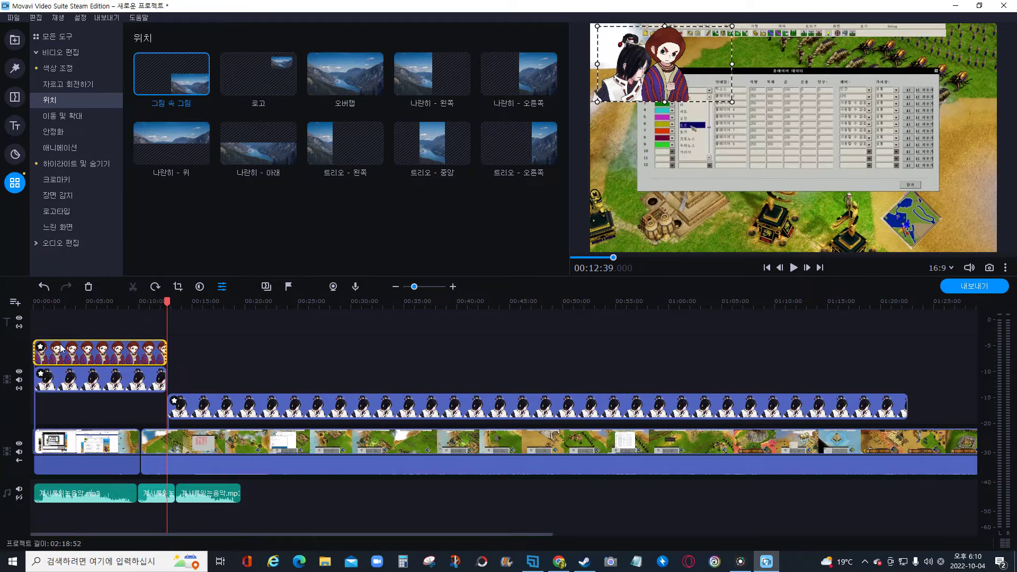
pyautogui.click(93, 356)
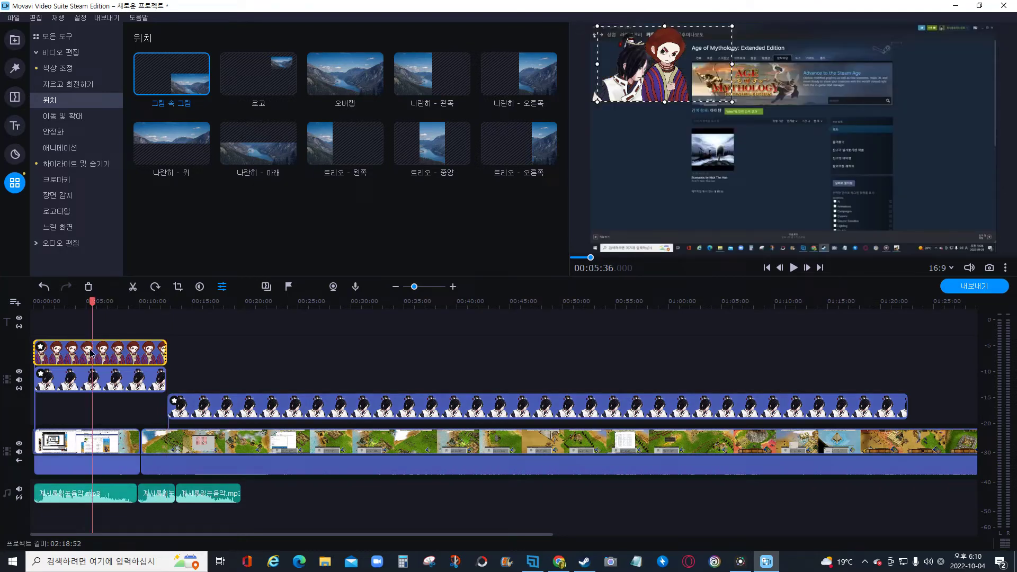
pyautogui.moveTo(92, 359); pyautogui.dragTo(96, 405)
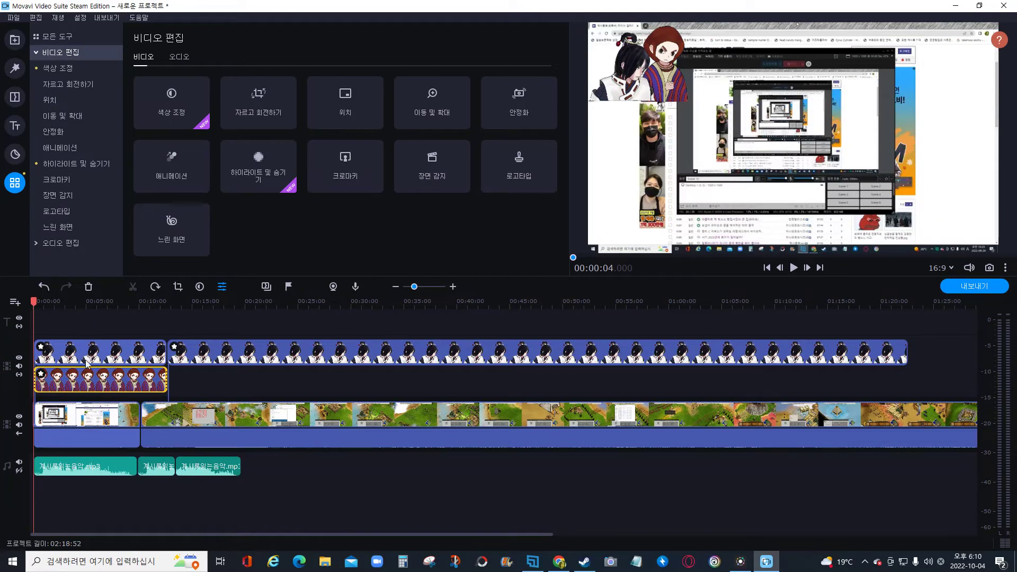
pyautogui.click(90, 355)
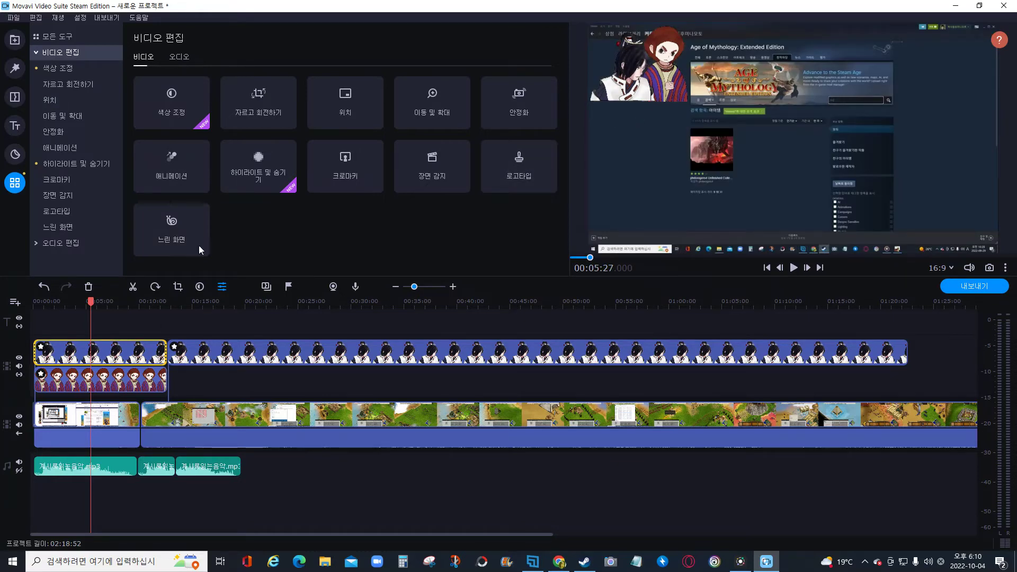
pyautogui.click(91, 382)
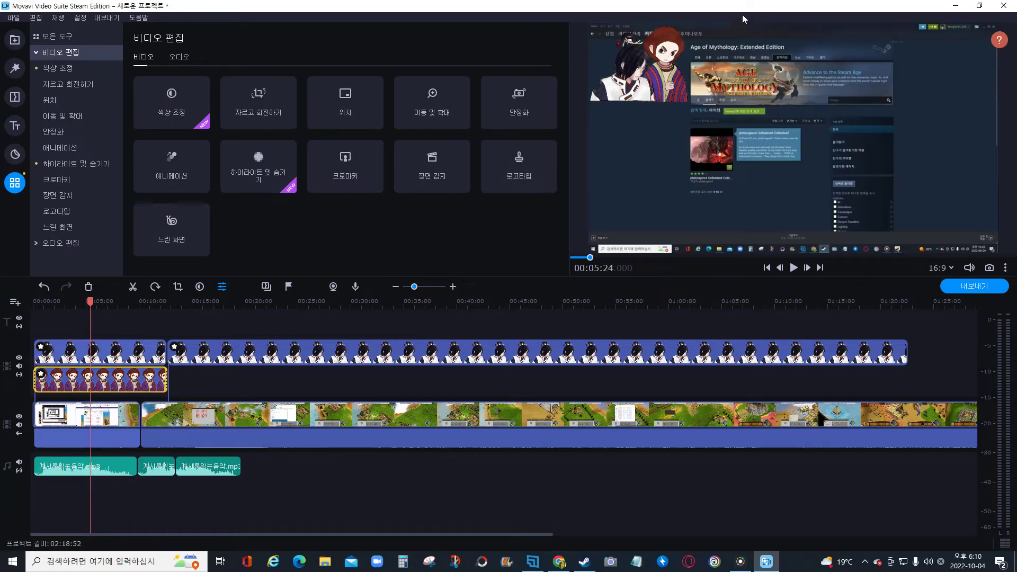
pyautogui.click(102, 384)
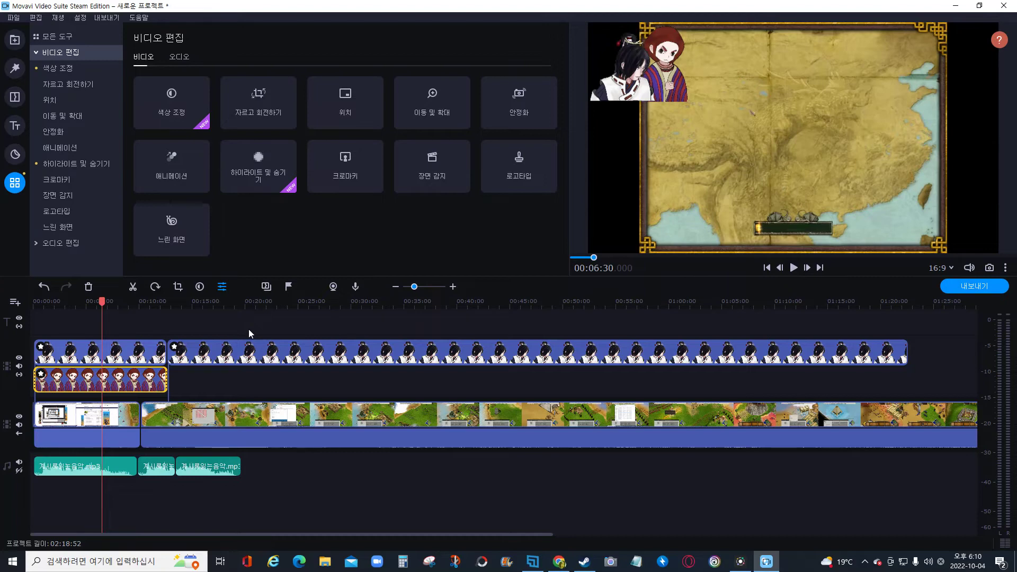
# Add XRecorder_17052022_121836.mp4 at the timeline start on the lowest overlay track, beneath both character clips.
pyautogui.click(15, 40)
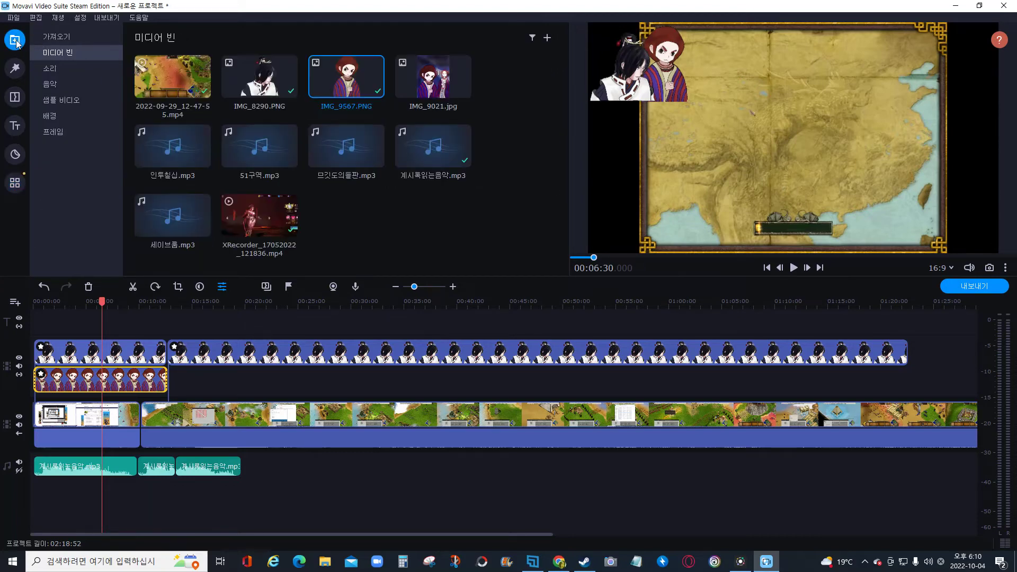
pyautogui.click(325, 226)
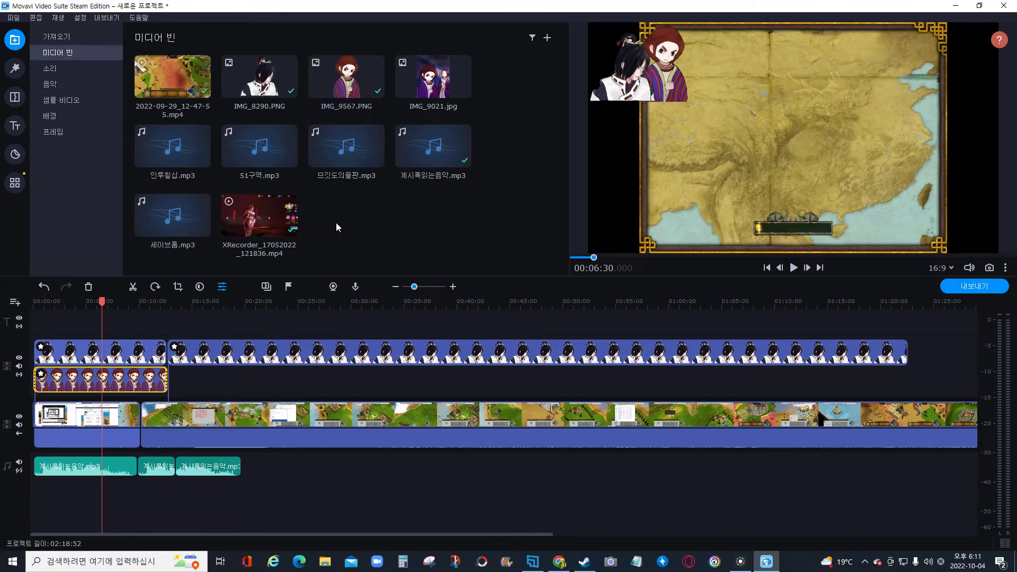
pyautogui.moveTo(282, 227)
pyautogui.moveTo(254, 225); pyautogui.dragTo(71, 328)
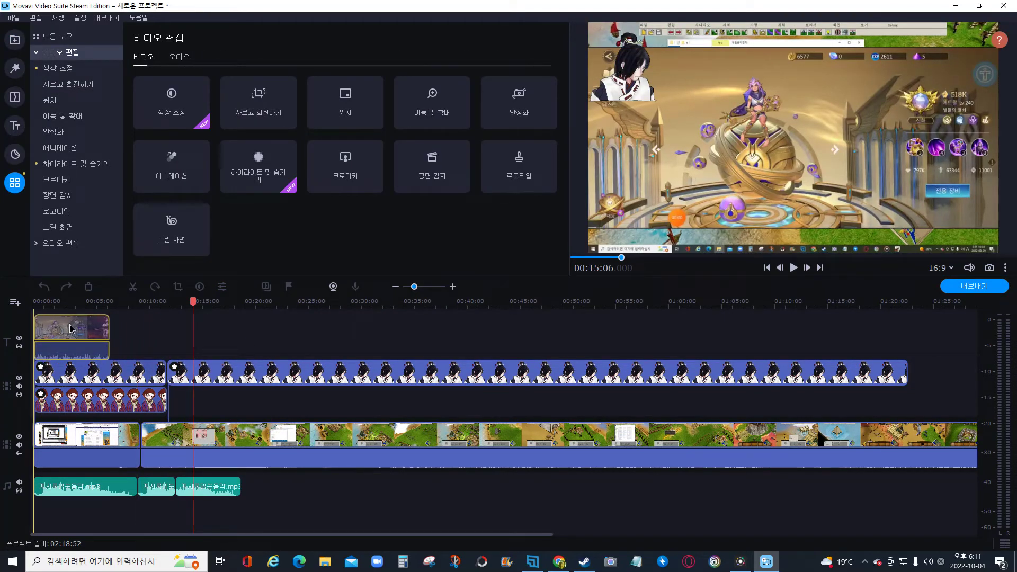
pyautogui.moveTo(71, 329)
pyautogui.mouseDown()
pyautogui.moveTo(128, 326)
pyautogui.moveTo(71, 325)
pyautogui.mouseUp()
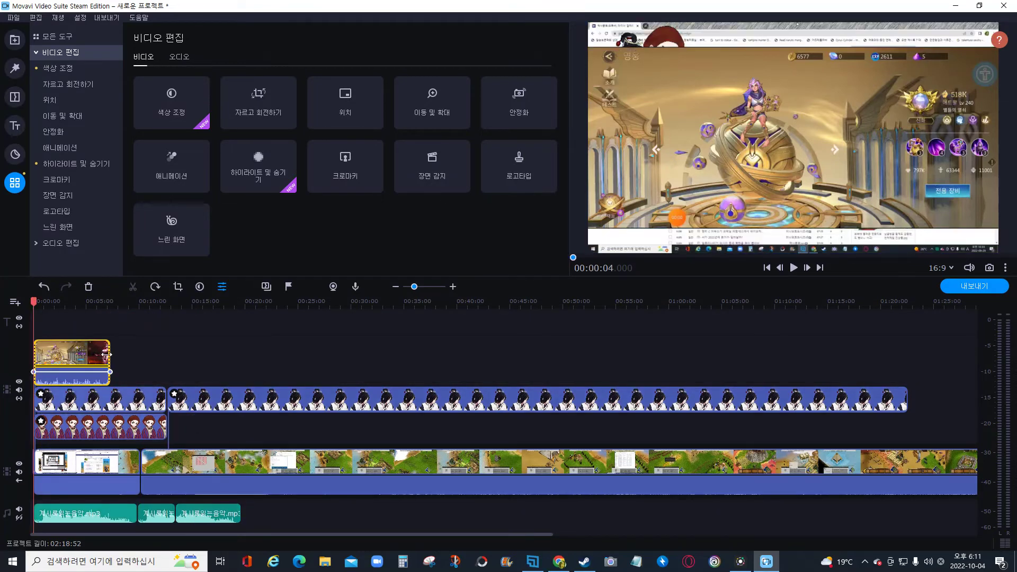
pyautogui.click(69, 350)
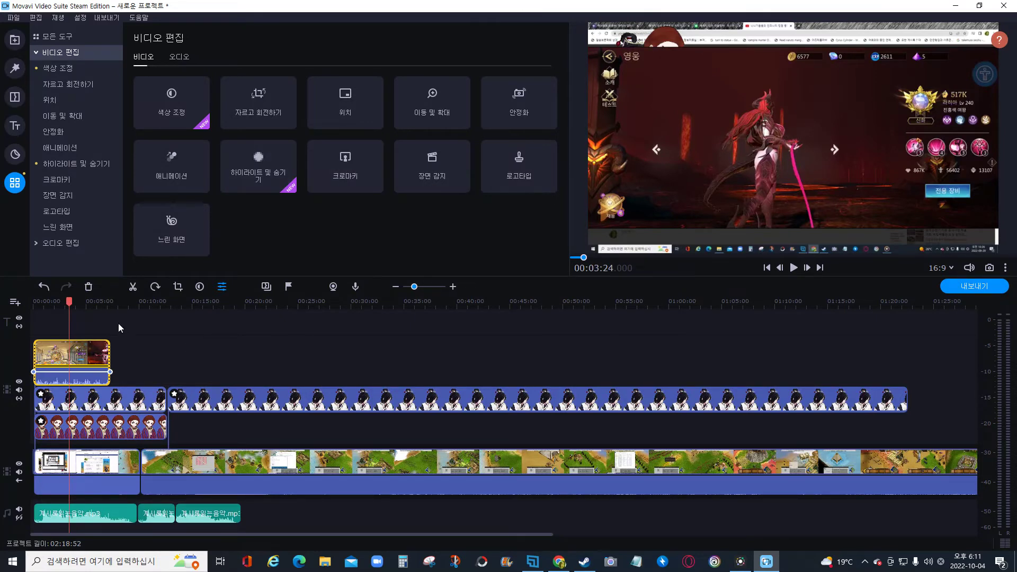
pyautogui.moveTo(76, 358); pyautogui.dragTo(75, 440)
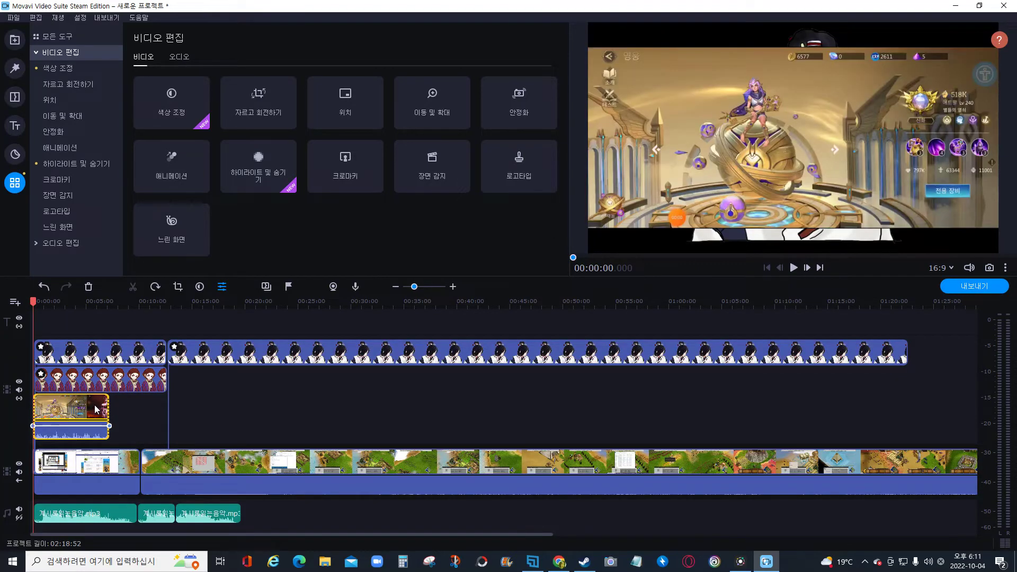
# Use the position tool (위치) to shrink the XRecorder overlay to under half the frame width and place it in the frame's lower-right corner.
pyautogui.click(77, 408)
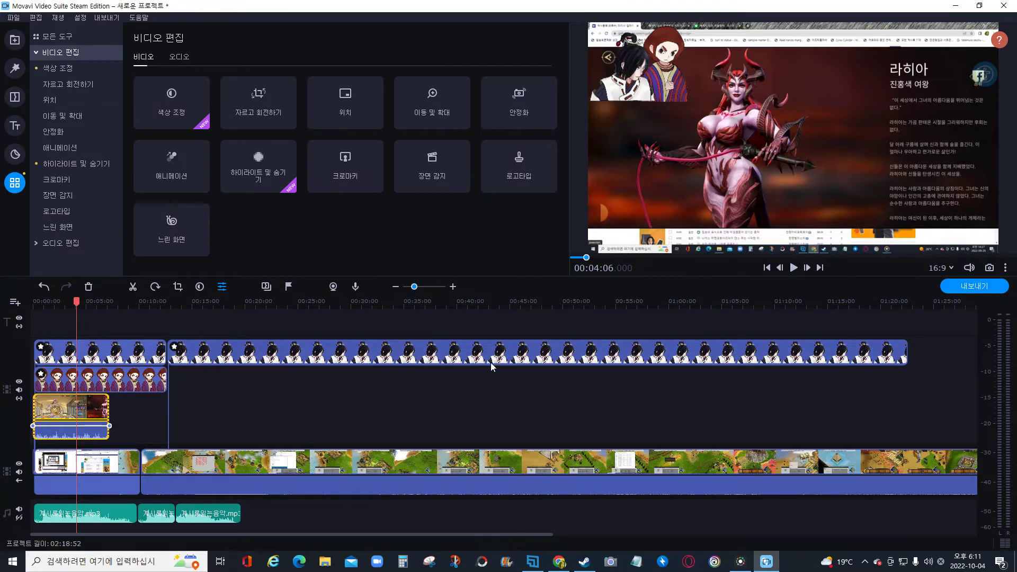
pyautogui.click(338, 106)
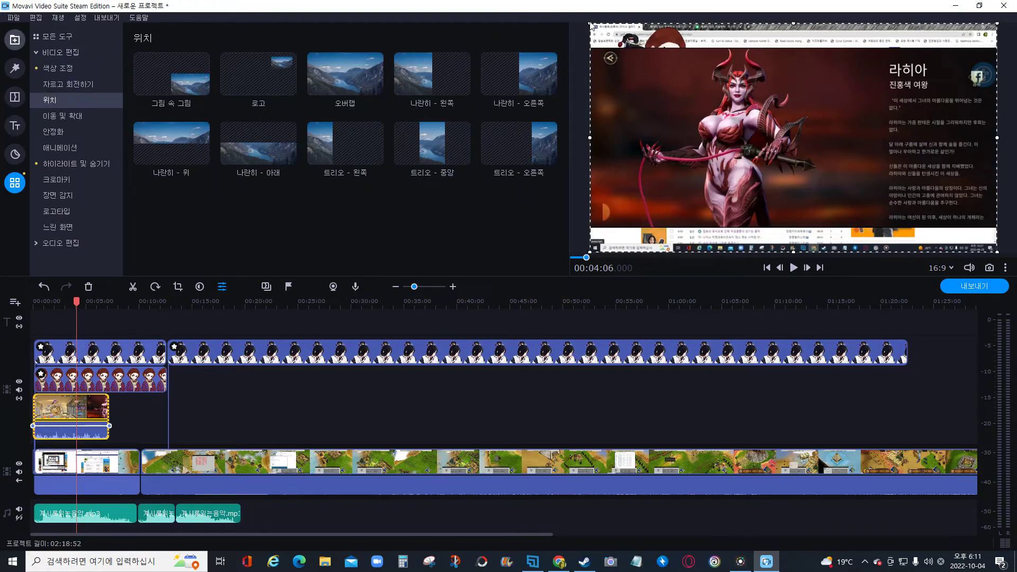
pyautogui.moveTo(587, 23); pyautogui.dragTo(812, 172)
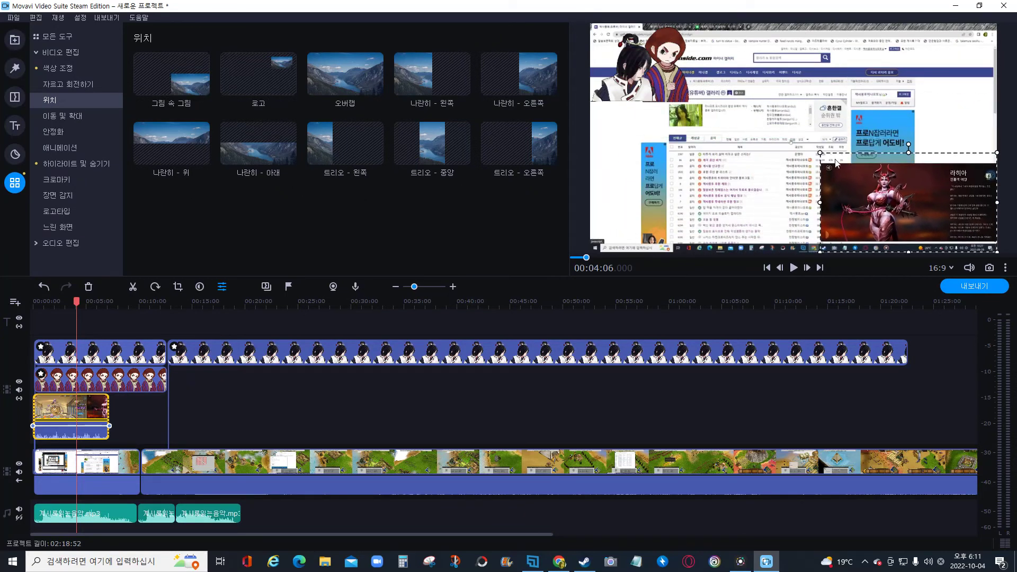
pyautogui.moveTo(863, 221); pyautogui.dragTo(857, 212)
pyautogui.click(80, 303)
pyautogui.moveTo(80, 306); pyautogui.dragTo(91, 354)
# Move the XRecorder overlay clip to start with the second IMG_8290.PNG clip and check it around 00:17:42.
pyautogui.moveTo(90, 416); pyautogui.dragTo(225, 416)
pyautogui.click(194, 416)
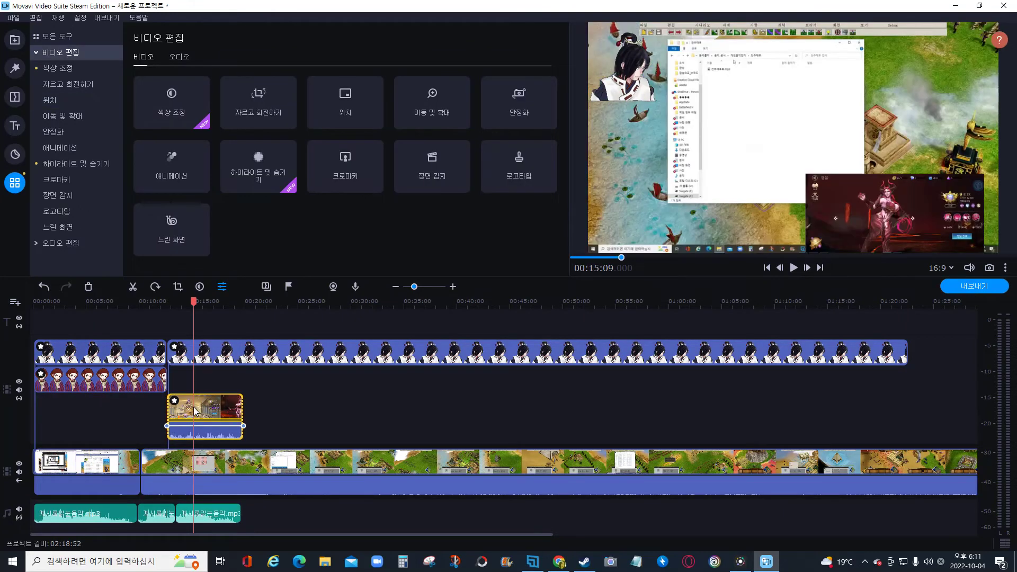
pyautogui.click(189, 309)
pyautogui.moveTo(192, 303); pyautogui.dragTo(220, 303)
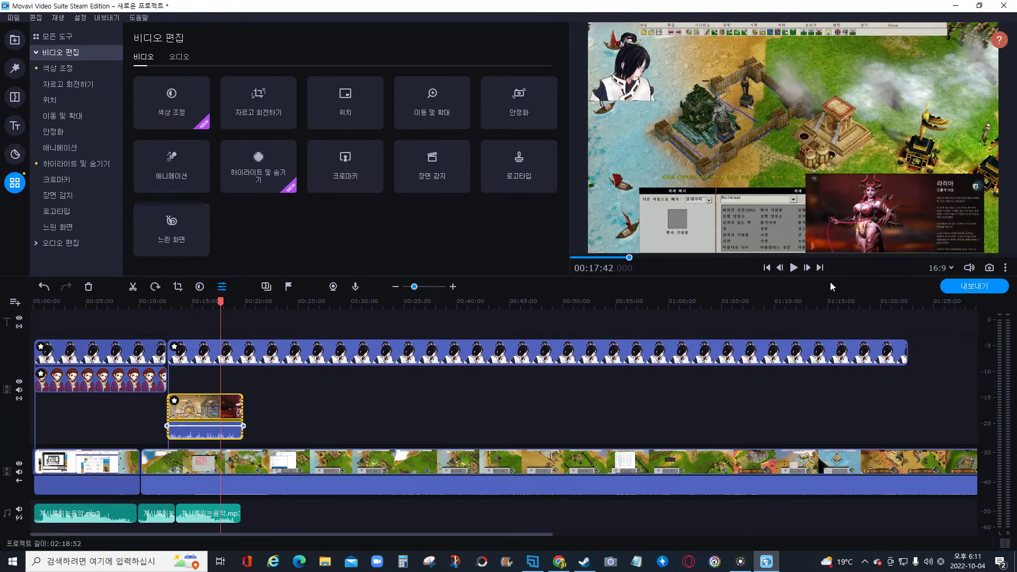
# Play back the section containing the XRecorder overlay and check its frames at 00:16:27 and 00:16:09.
pyautogui.click(794, 269)
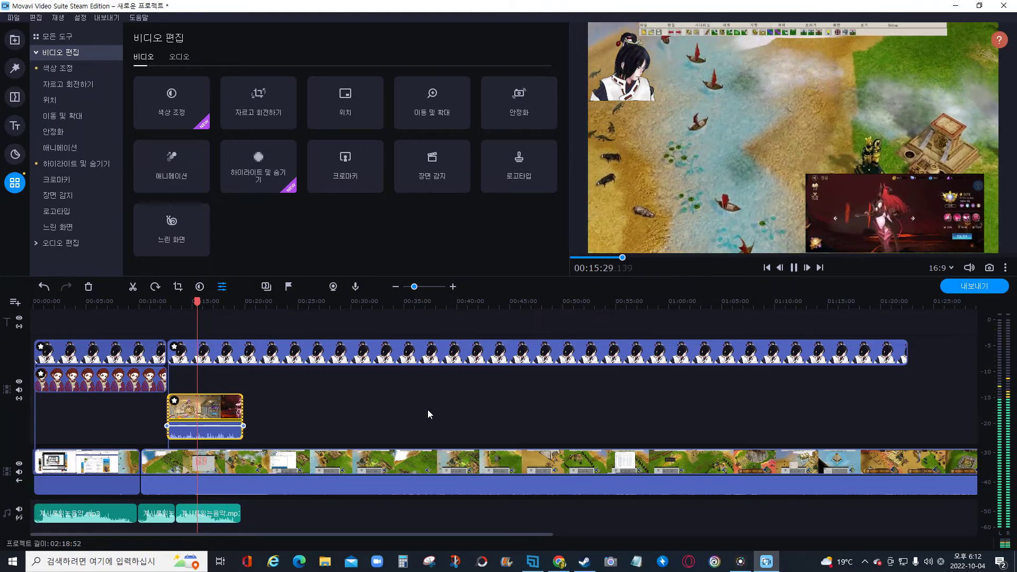
pyautogui.press('space')
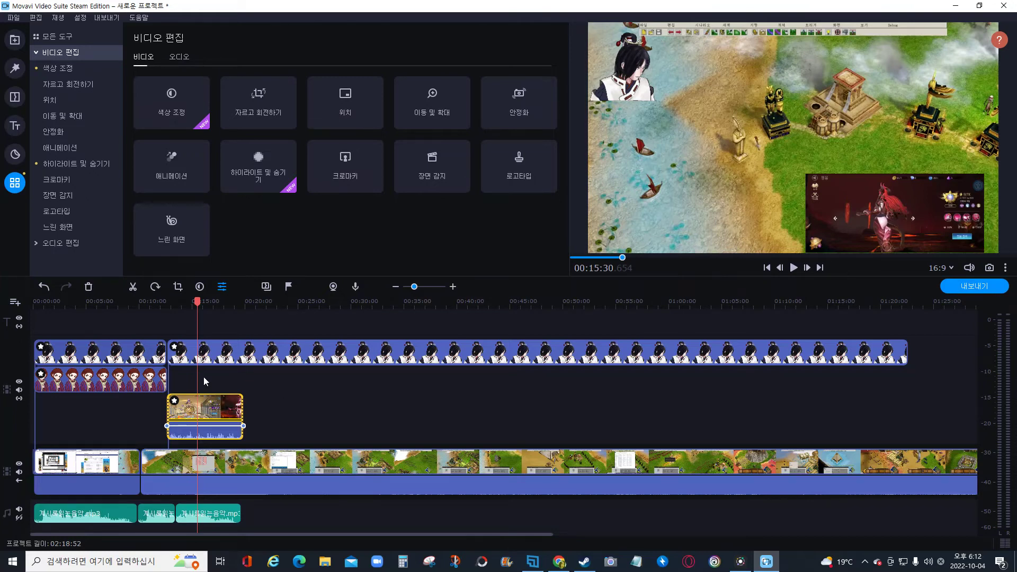
pyautogui.click(207, 409)
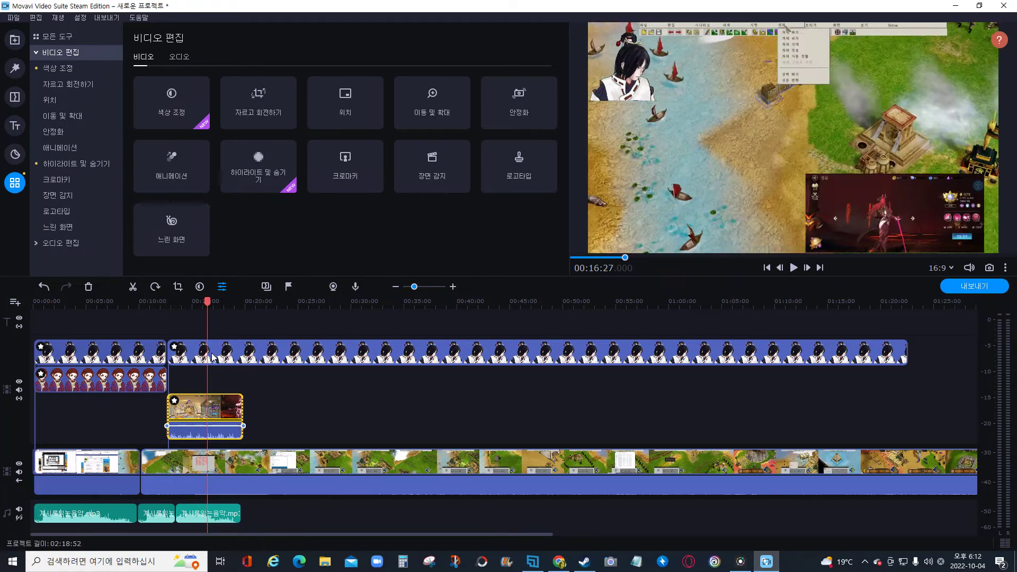
pyautogui.click(204, 409)
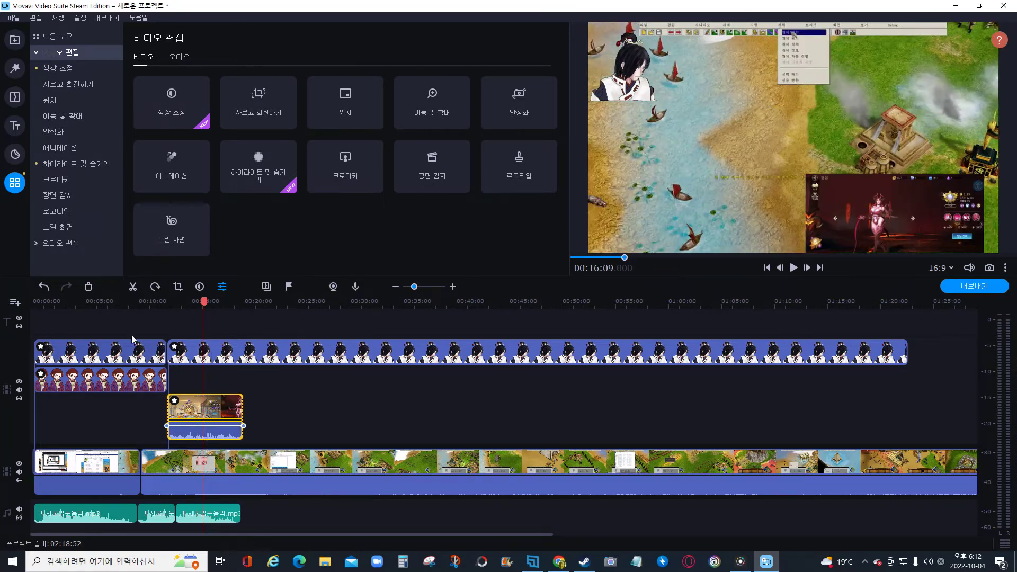
# Browse the complete filter collection (모두) to examine the available video effects.
pyautogui.click(15, 68)
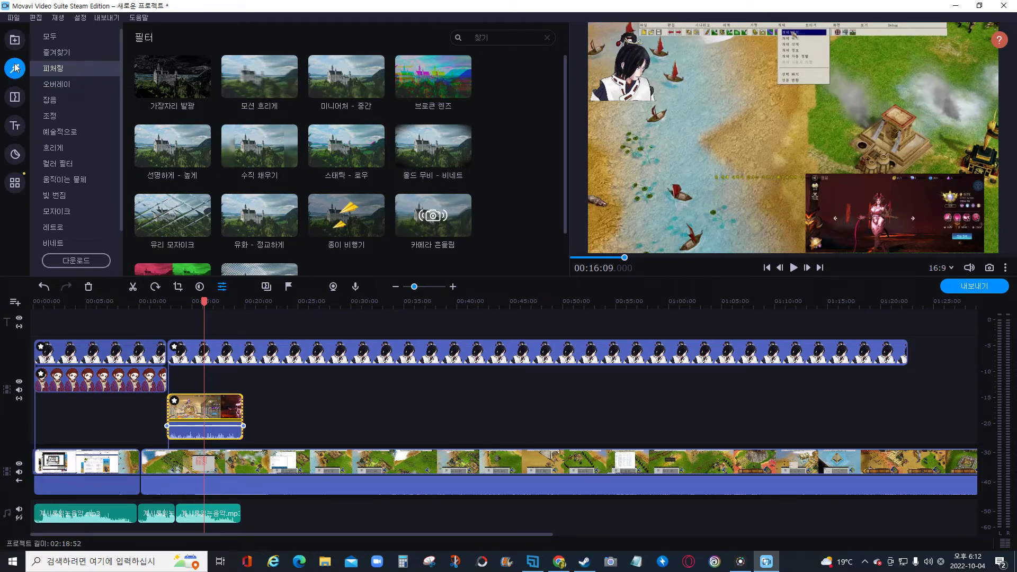
pyautogui.click(67, 36)
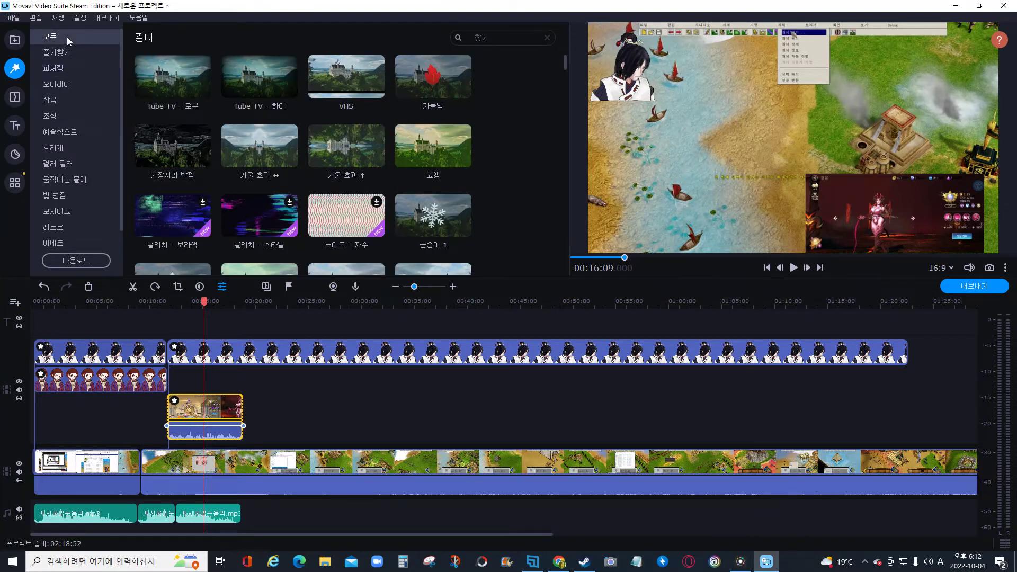
pyautogui.scroll(-6, 424, 190)
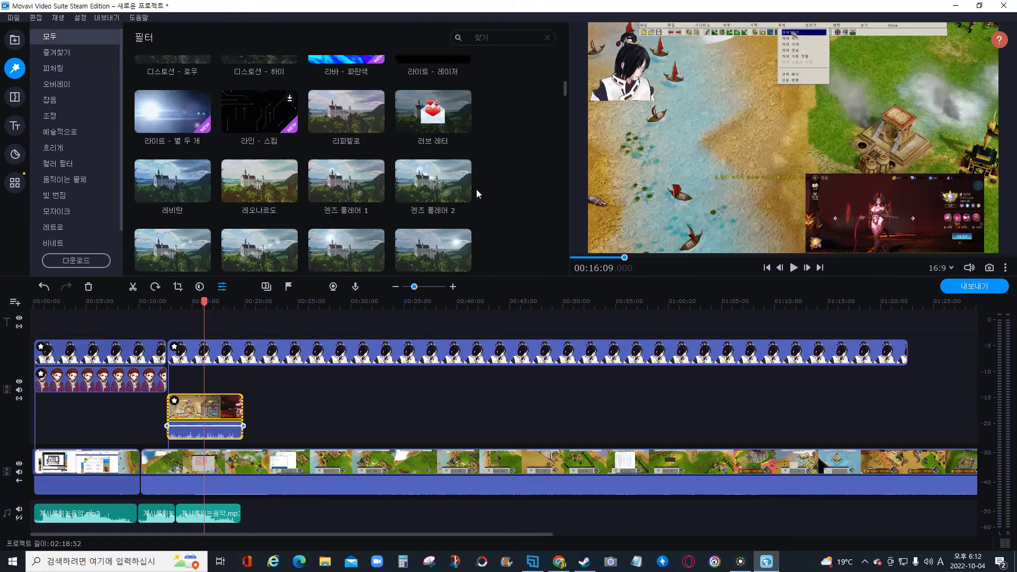
pyautogui.scroll(6, 474, 179)
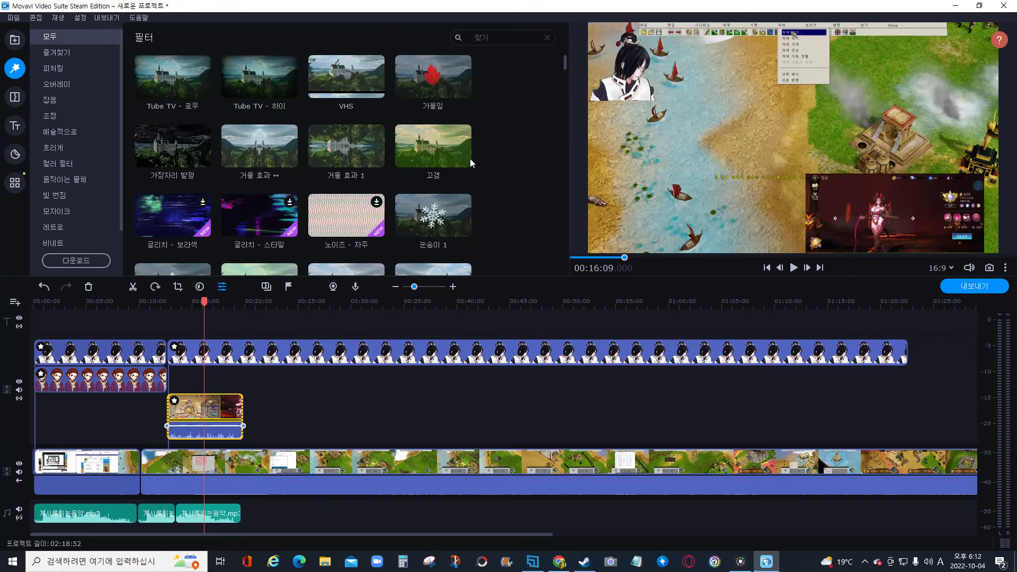
pyautogui.scroll(-10, 469, 175)
pyautogui.scroll(-10, 469, 207)
pyautogui.scroll(-10, 472, 211)
pyautogui.scroll(-10, 472, 212)
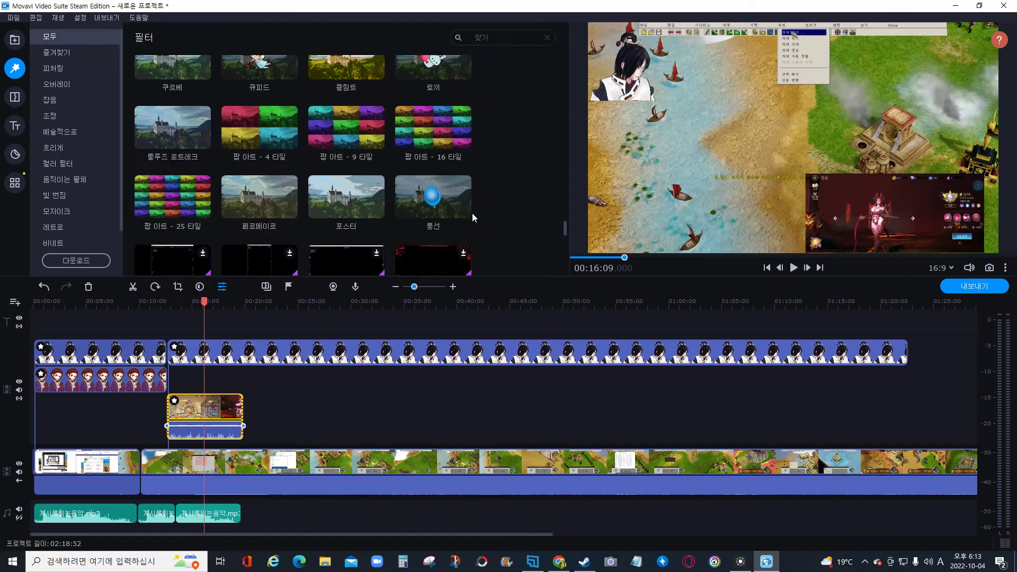
pyautogui.scroll(-10, 473, 217)
pyautogui.scroll(-5, 472, 211)
pyautogui.moveTo(568, 265); pyautogui.dragTo(579, 237)
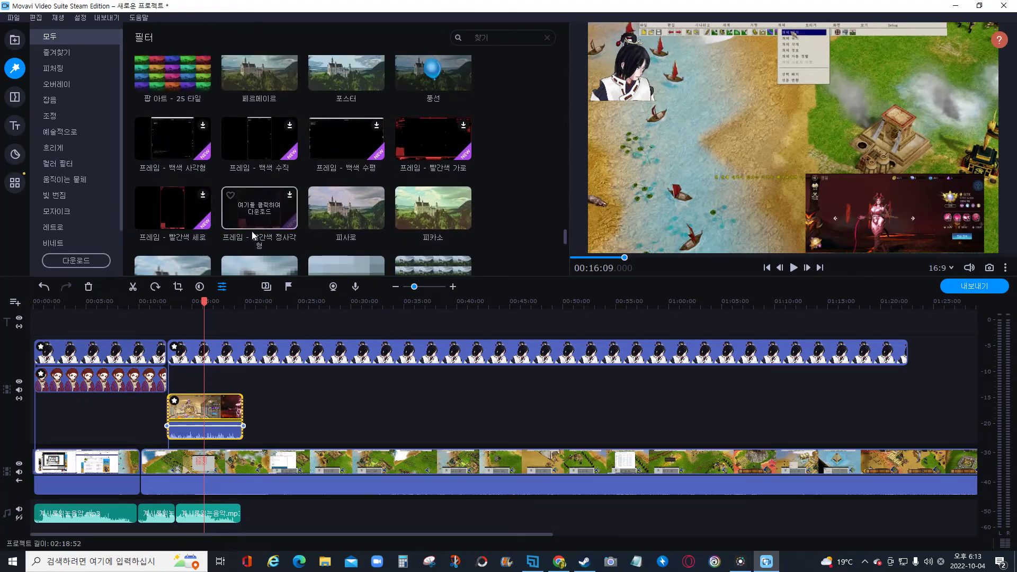
pyautogui.scroll(-5, 400, 218)
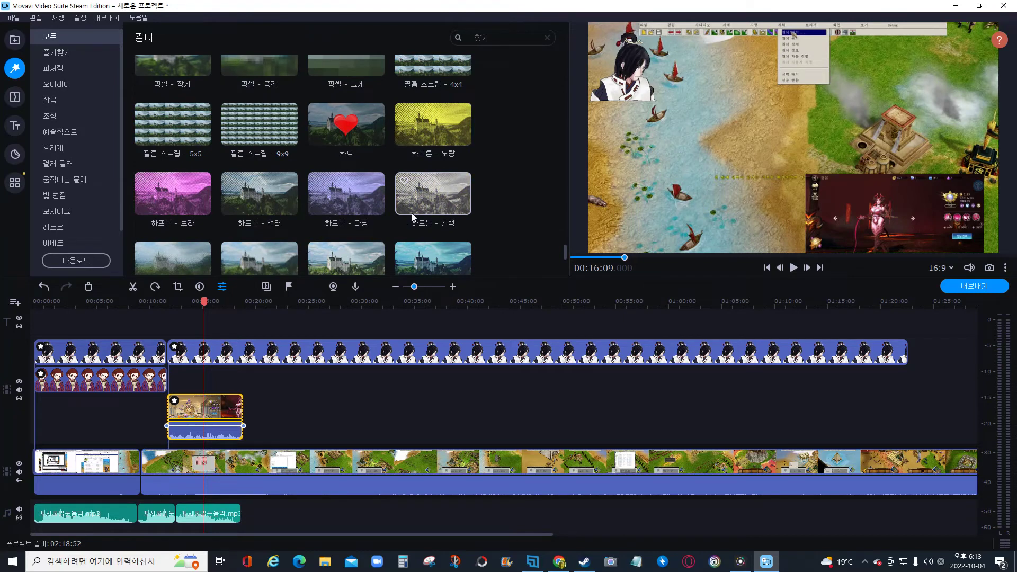
pyautogui.moveTo(564, 259); pyautogui.dragTo(564, 71)
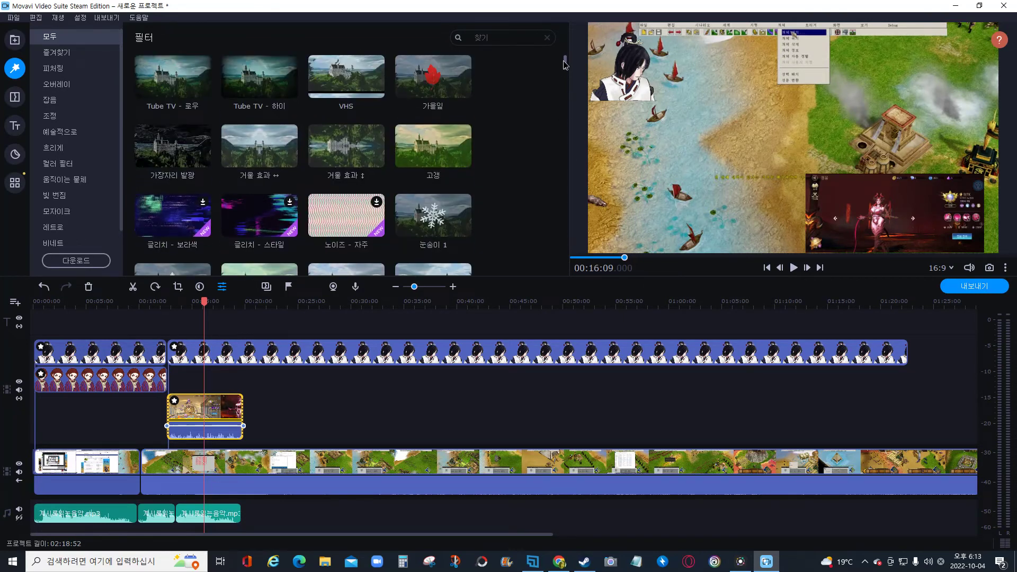
pyautogui.scroll(-5, 447, 184)
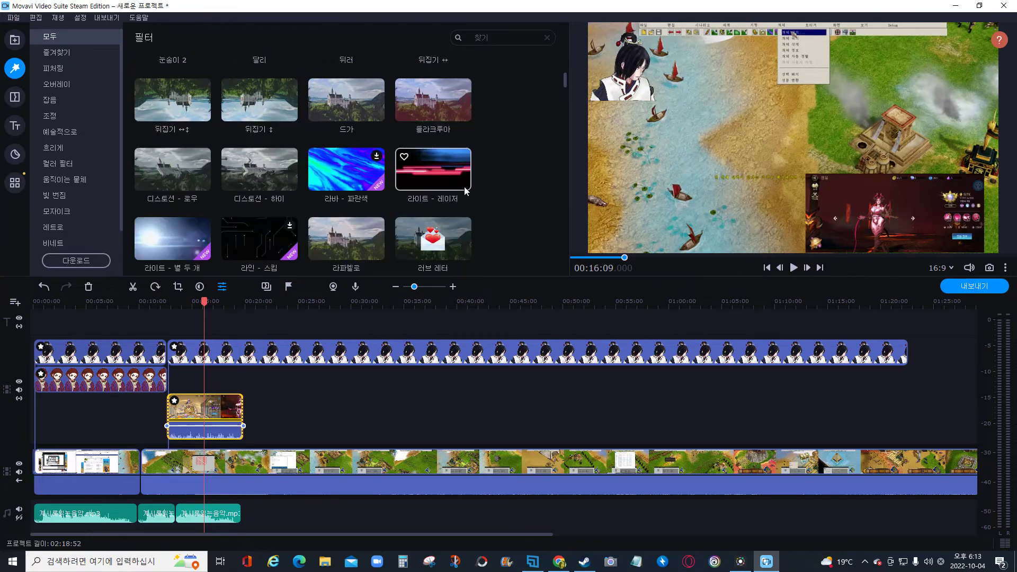
pyautogui.scroll(-5, 457, 194)
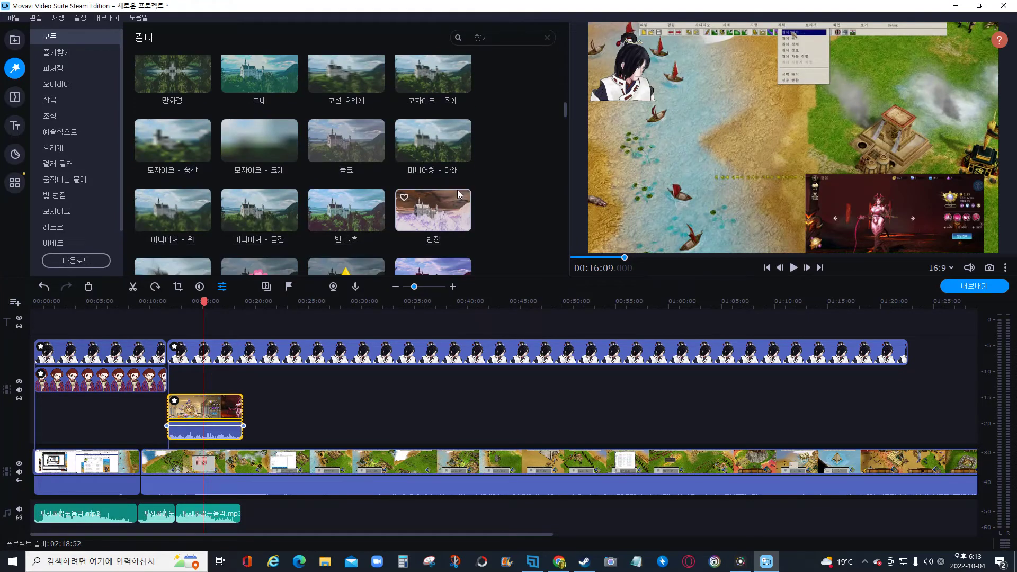
pyautogui.scroll(-8, 459, 196)
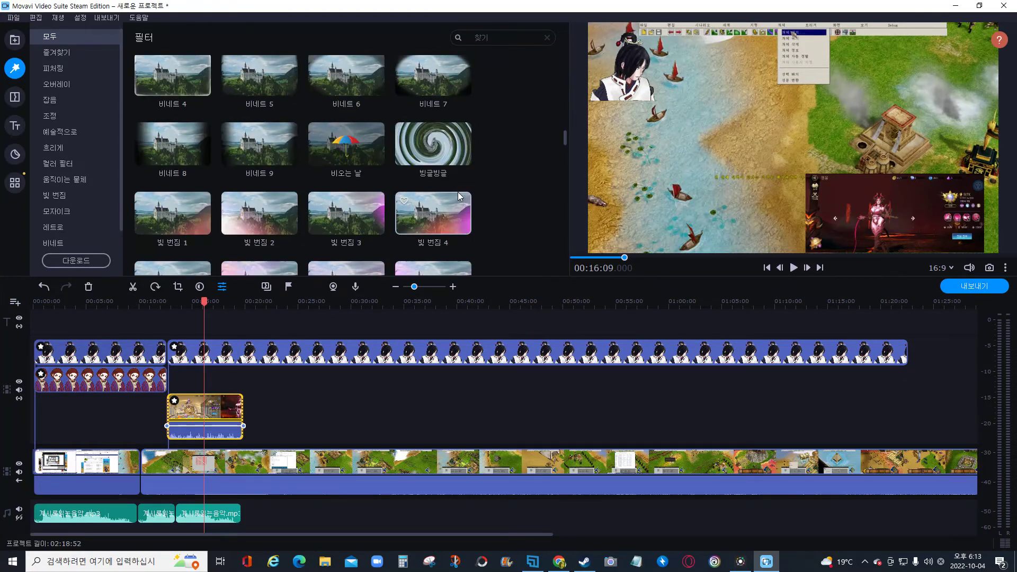
pyautogui.scroll(-4, 458, 200)
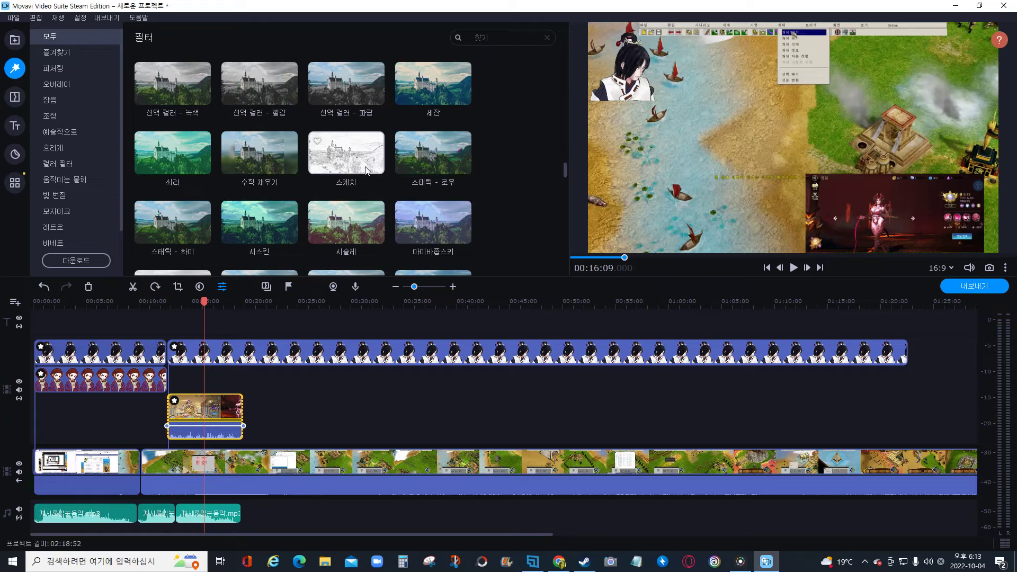
# Apply the sketch filter (스케치) to the second clip on the main video track and play it back from 00:15:57.
pyautogui.click(313, 459)
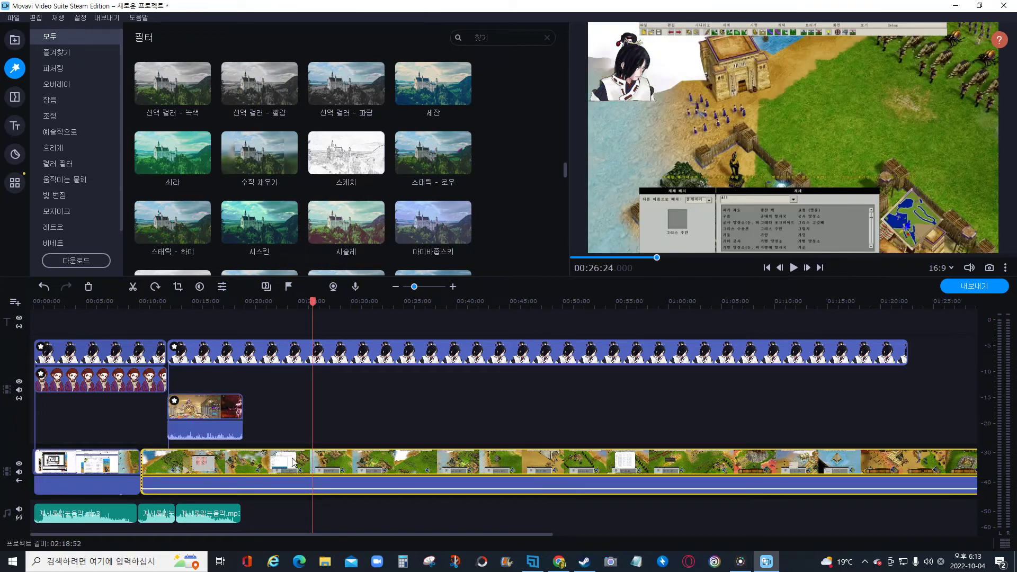
pyautogui.click(201, 462)
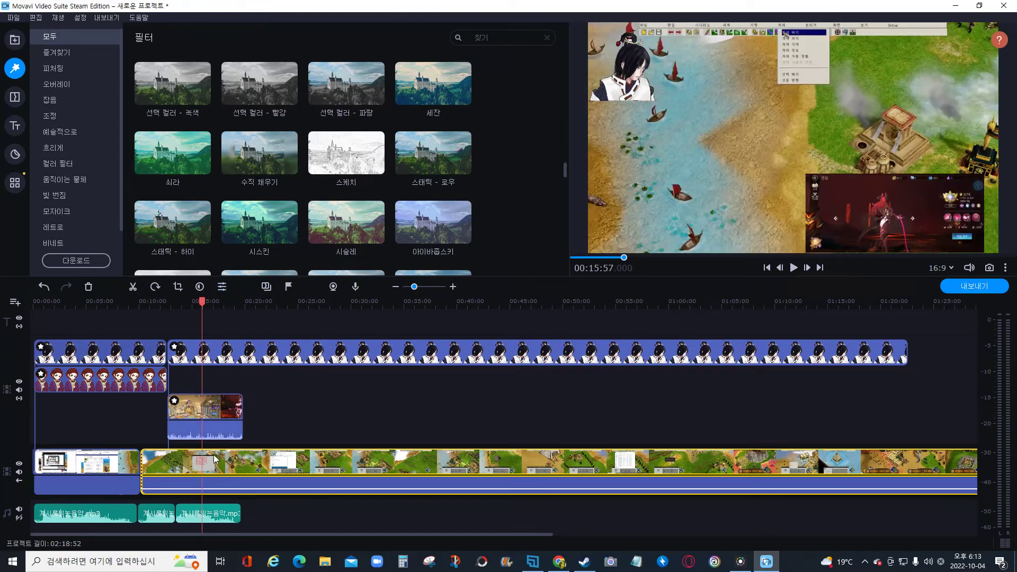
pyautogui.click(348, 156)
pyautogui.moveTo(347, 155); pyautogui.dragTo(195, 458)
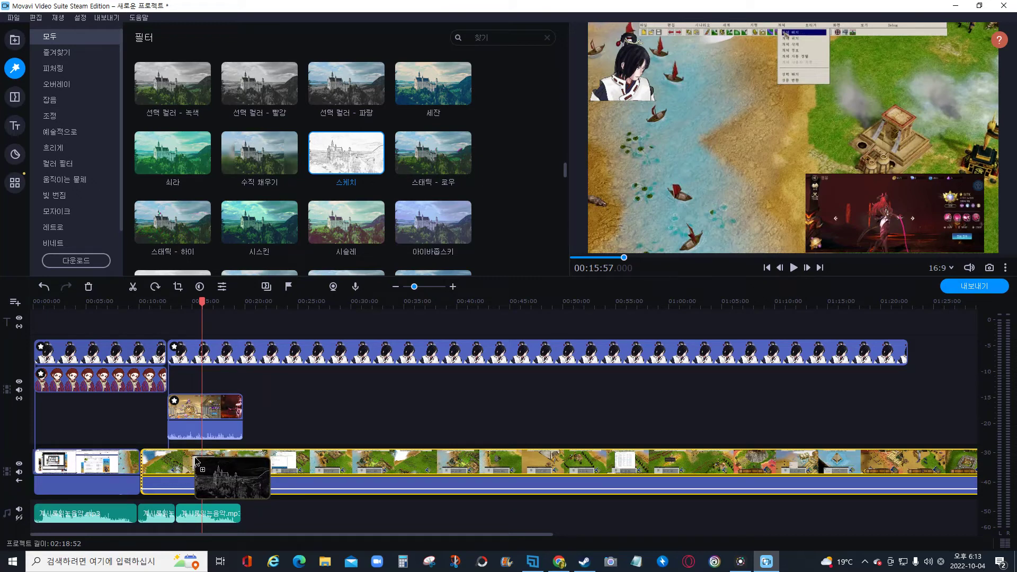
pyautogui.moveTo(196, 460); pyautogui.dragTo(196, 460)
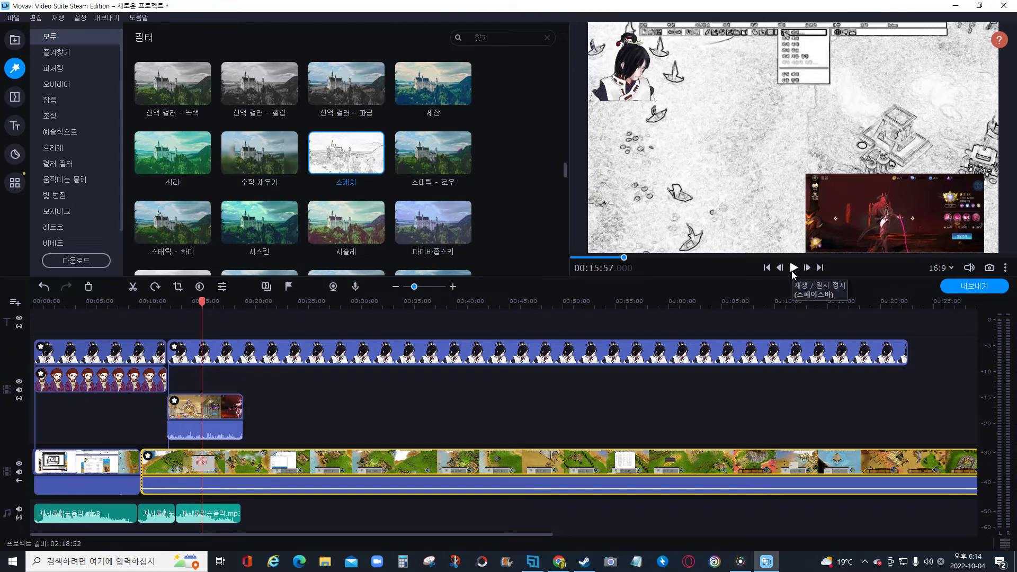
pyautogui.click(794, 268)
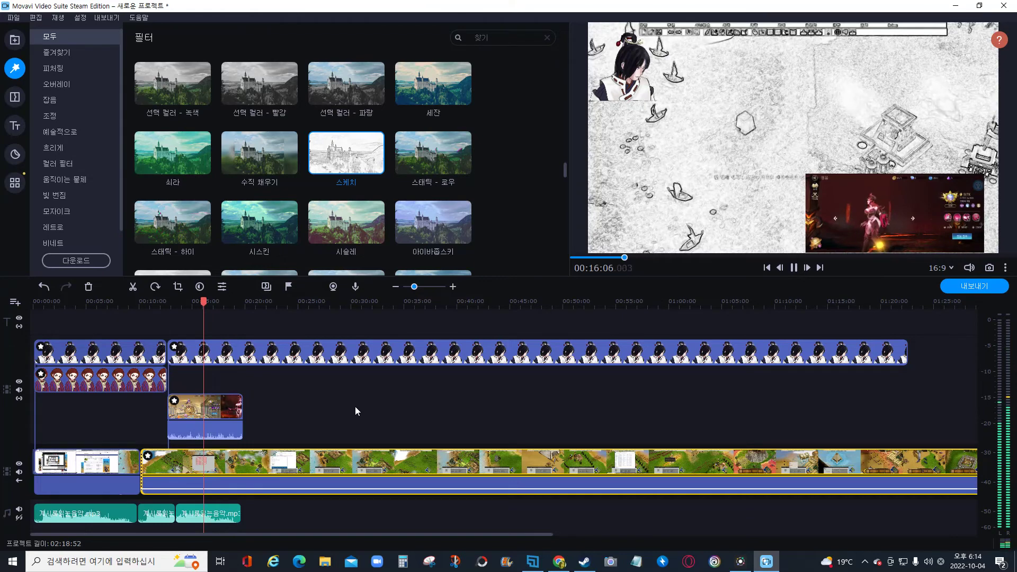
pyautogui.click(780, 270)
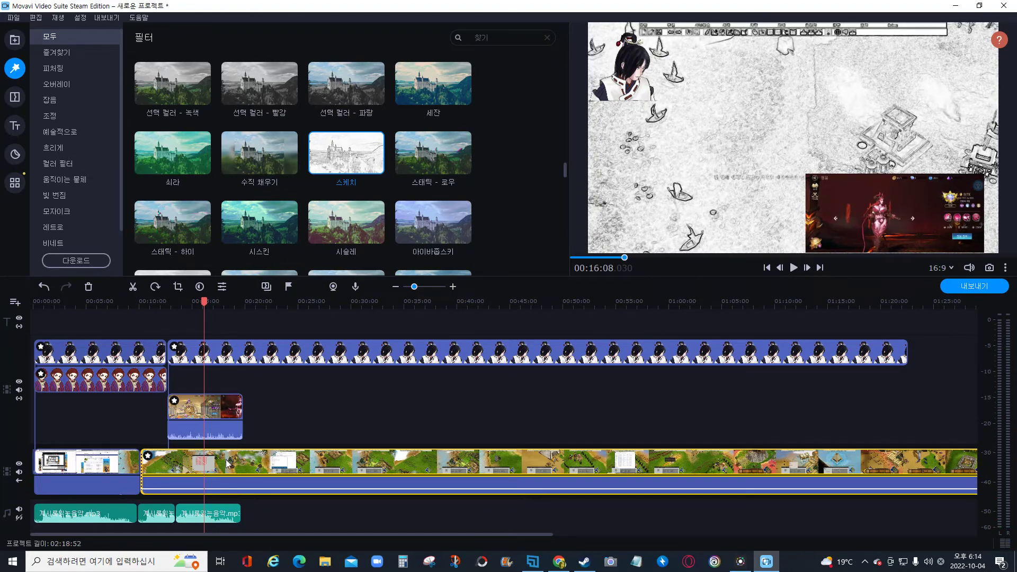
# Show the effects applied to the second main clip and switch its 스케치 filter off and on again.
pyautogui.click(223, 287)
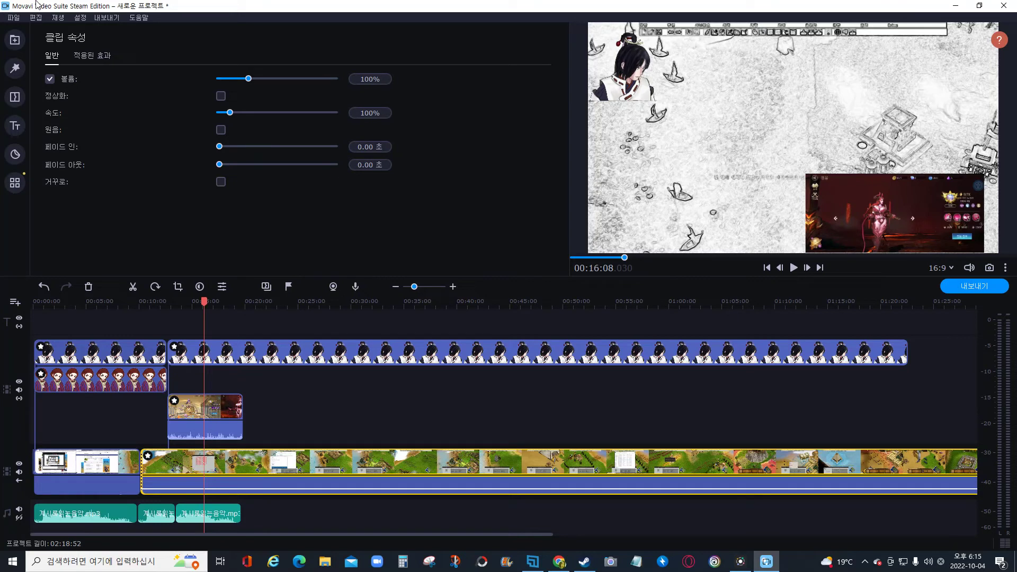
pyautogui.click(92, 55)
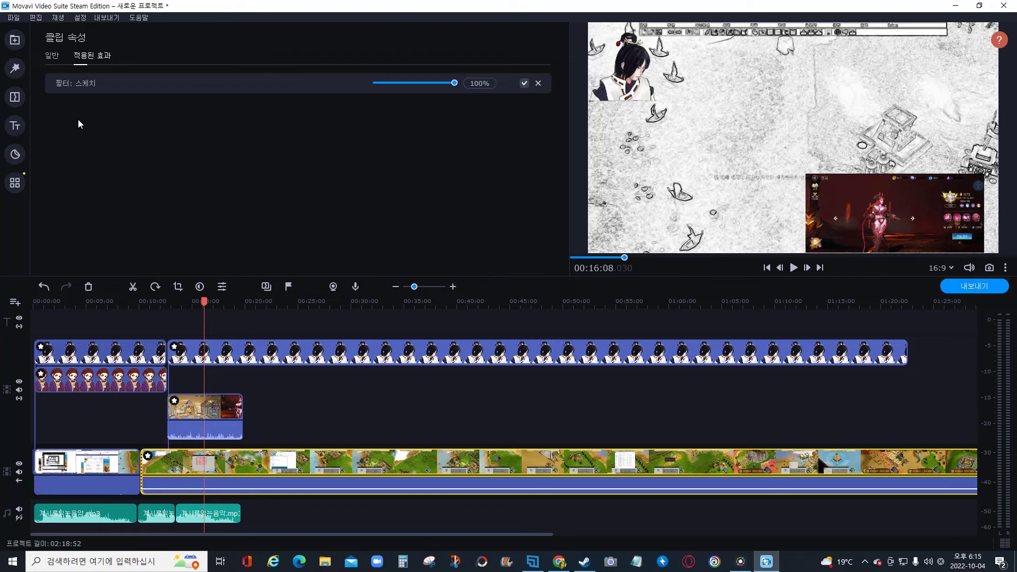
pyautogui.click(525, 84)
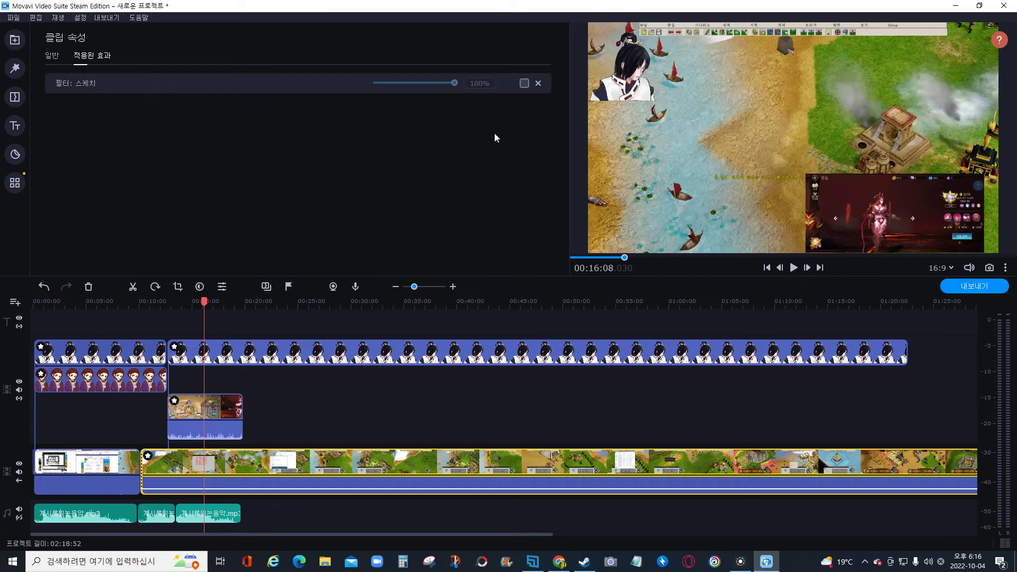
pyautogui.click(524, 83)
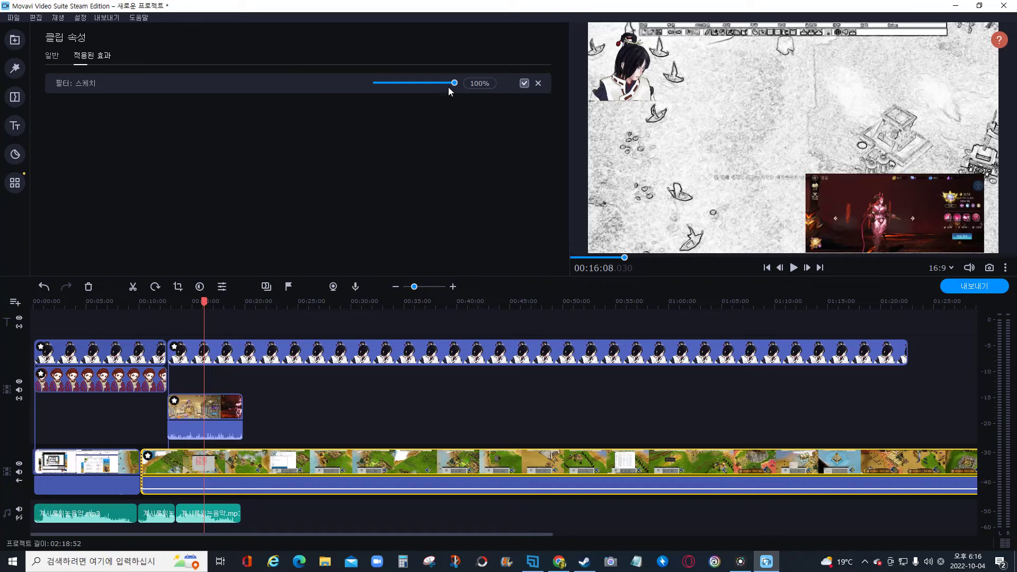
# Try the 스케치 filter at intensities of 22% and 47%, and return it to 100%.
pyautogui.moveTo(454, 84); pyautogui.dragTo(395, 88)
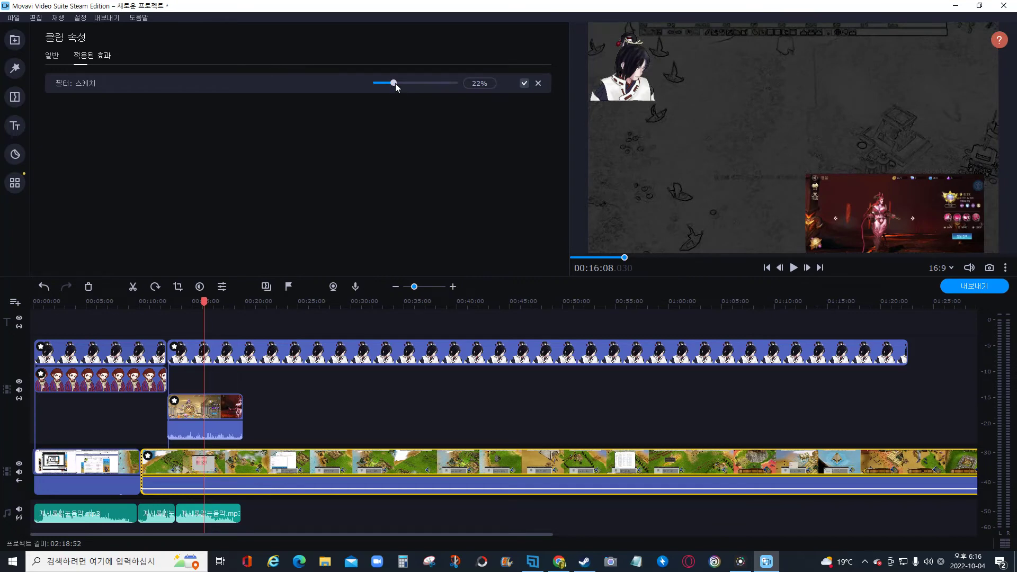
pyautogui.moveTo(396, 84); pyautogui.dragTo(417, 84)
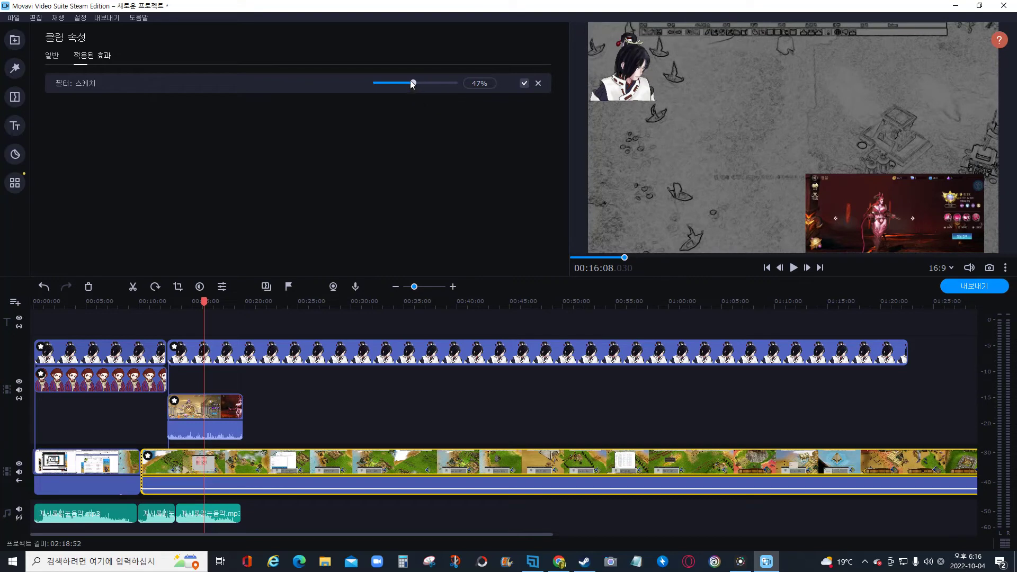
pyautogui.click(416, 84)
pyautogui.moveTo(417, 83); pyautogui.dragTo(469, 150)
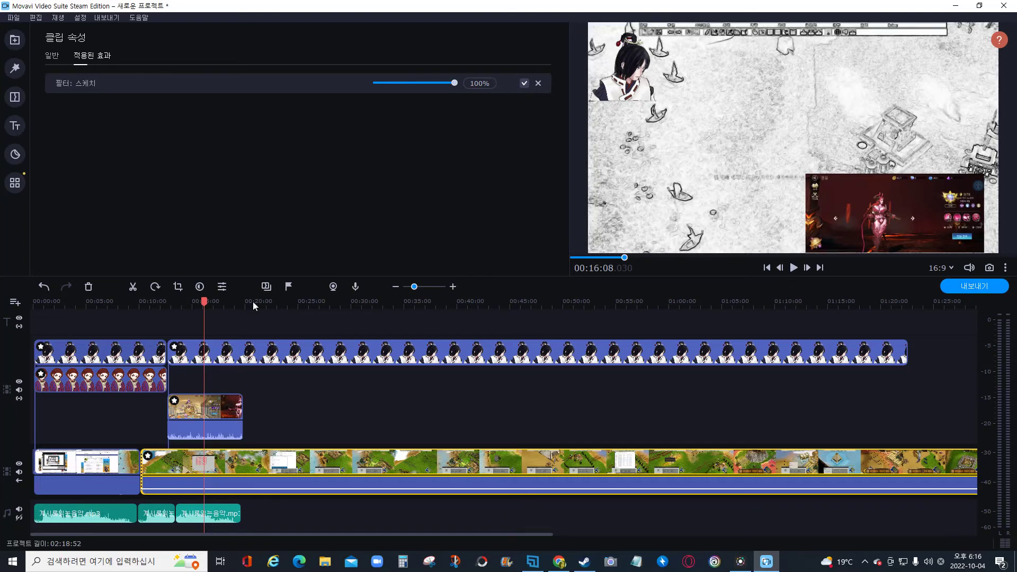
# Examine the filtered main clip in close-up from 00:21:57 onward, trying a taller timeline area and restoring its height.
pyautogui.click(265, 462)
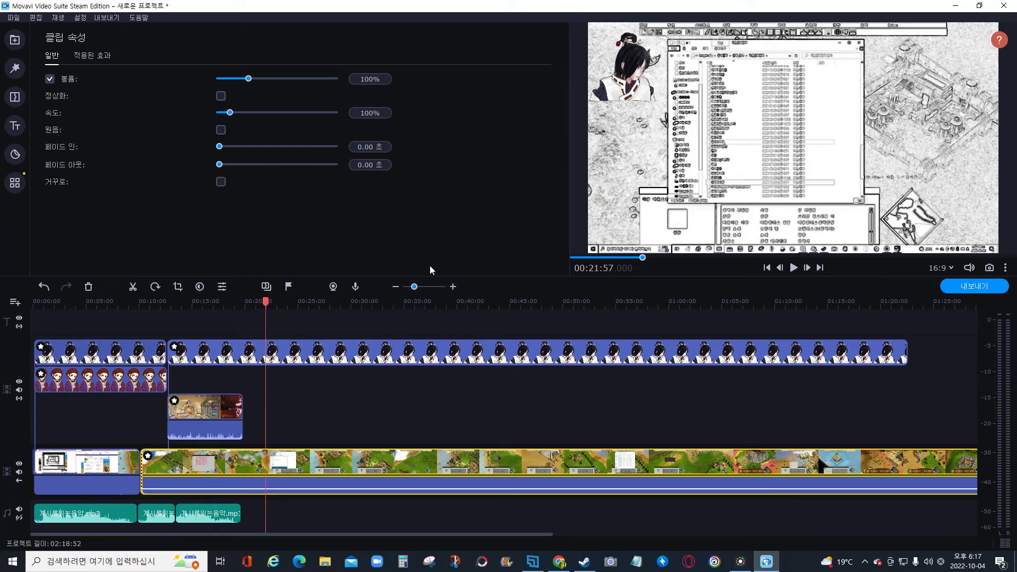
pyautogui.moveTo(415, 286); pyautogui.dragTo(434, 287)
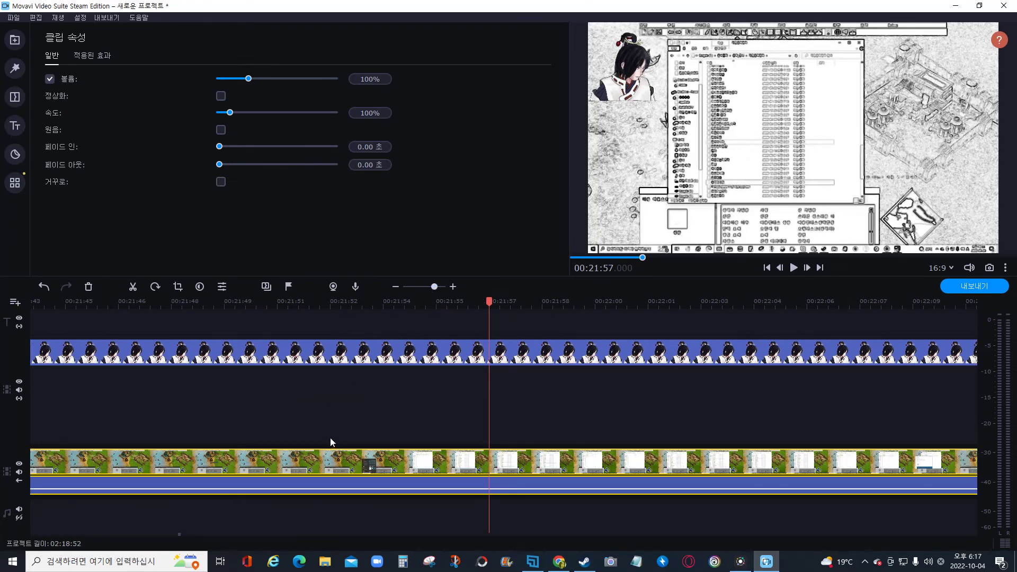
pyautogui.hscroll(5, 332, 443)
pyautogui.hscroll(10, 334, 447)
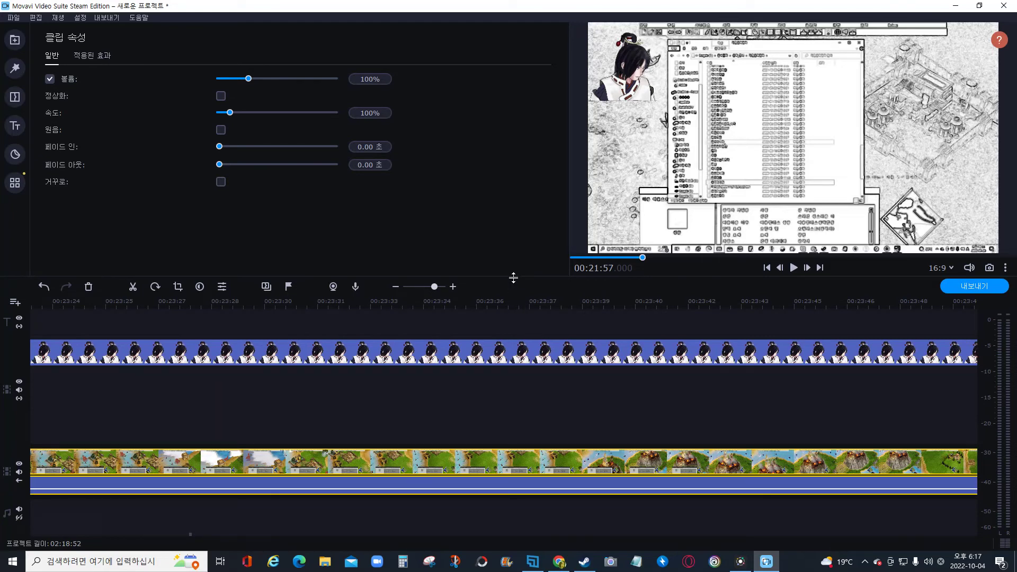
pyautogui.moveTo(513, 277); pyautogui.dragTo(519, 168)
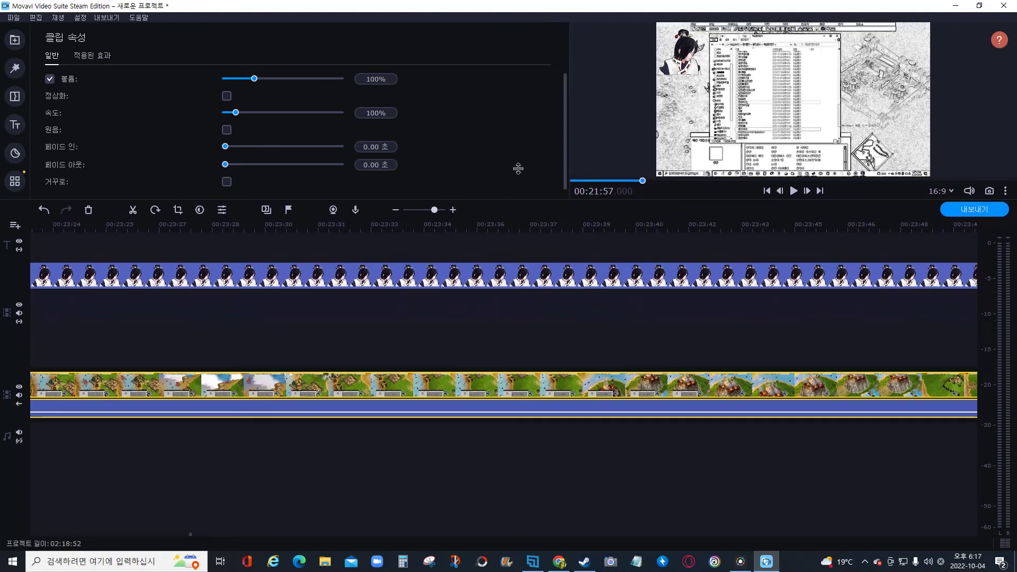
pyautogui.moveTo(518, 168); pyautogui.dragTo(509, 282)
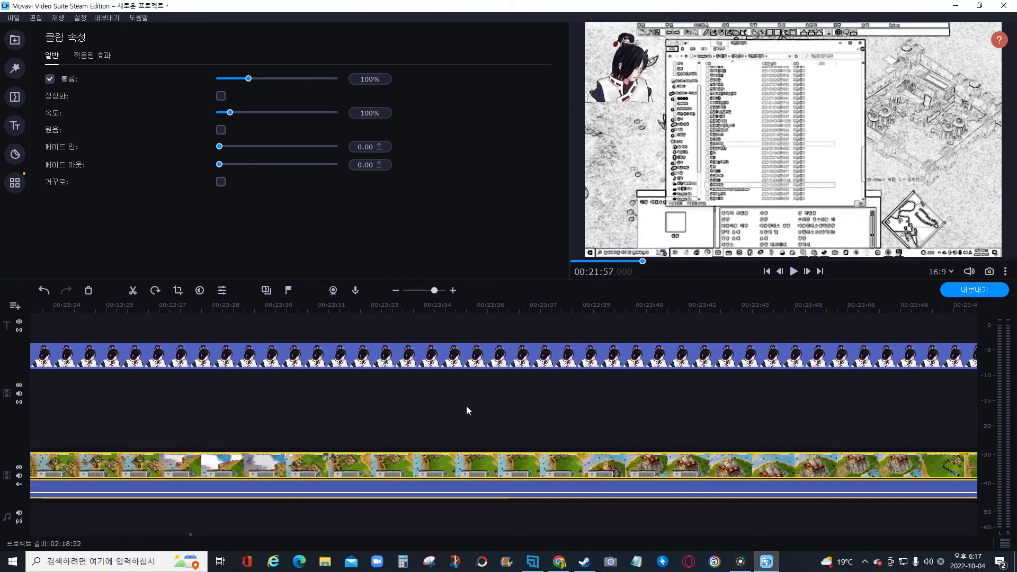
# Check the filtered main clip's frames at 00:23:36 and 00:11:50, returning to a timeline overview from the project's start.
pyautogui.click(496, 458)
pyautogui.scroll(10, 508, 482)
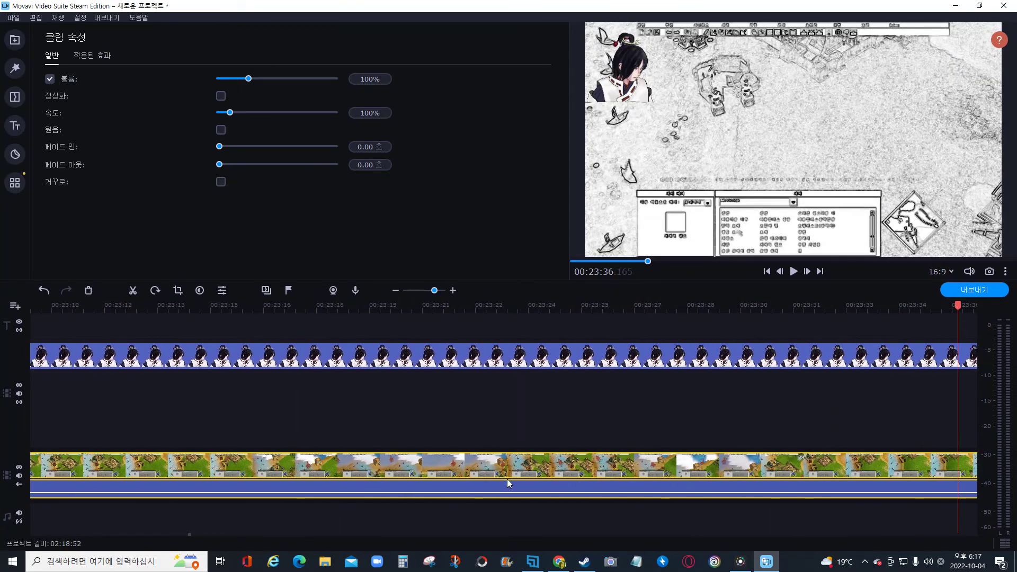
pyautogui.scroll(9, 507, 483)
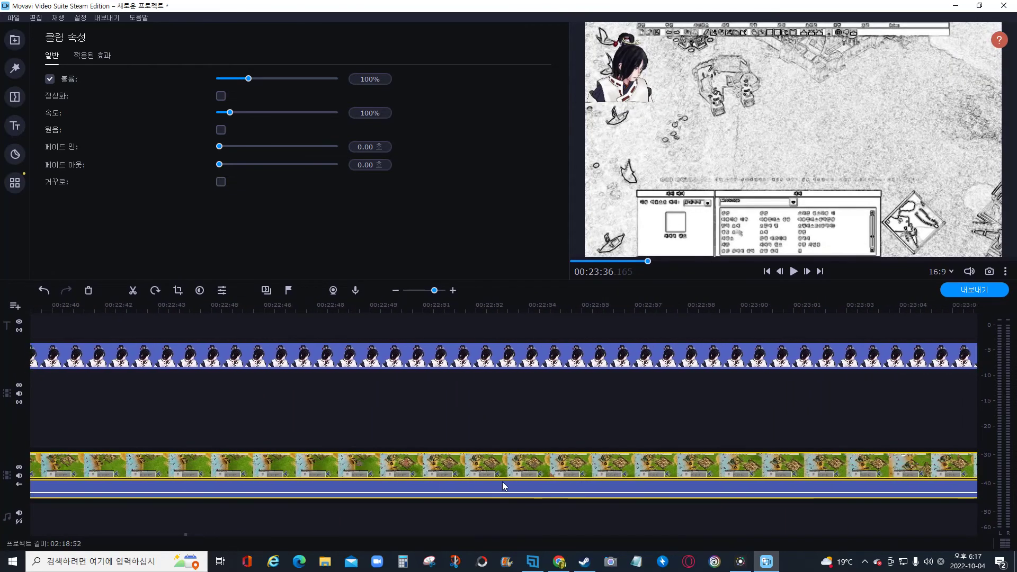
pyautogui.scroll(5, 91, 473)
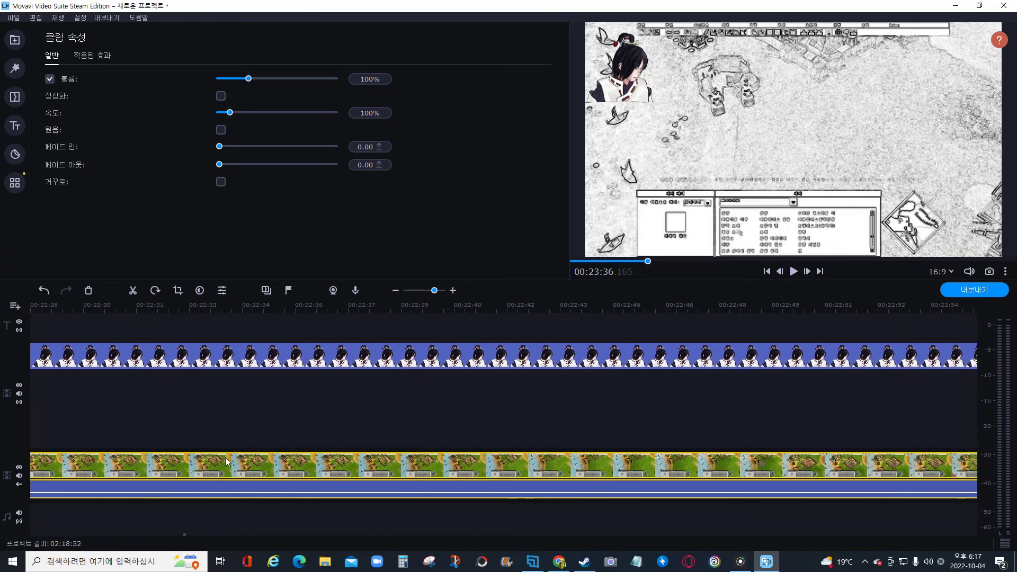
pyautogui.scroll(13, 91, 473)
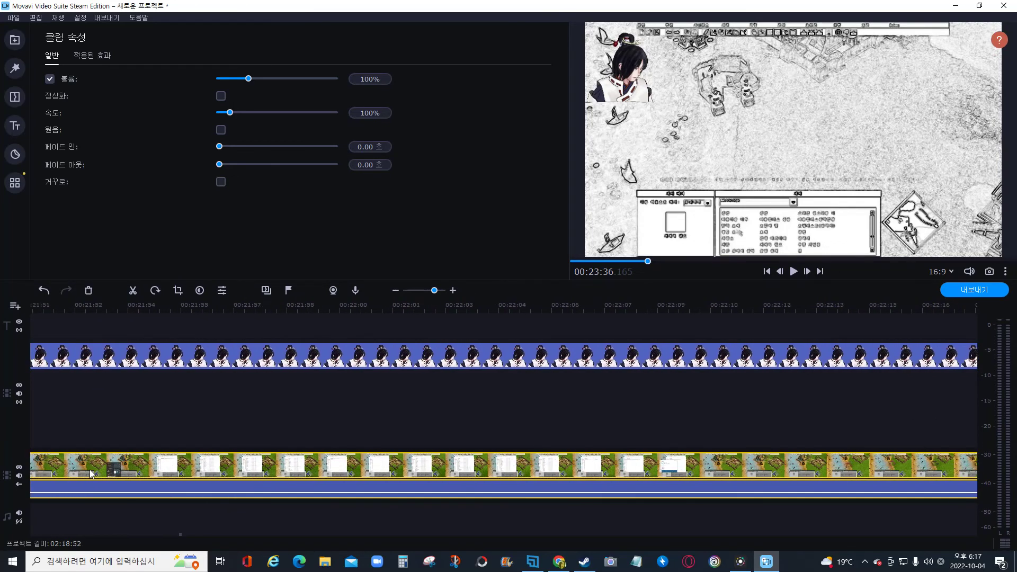
pyautogui.click(415, 290)
pyautogui.moveTo(433, 290); pyautogui.dragTo(420, 290)
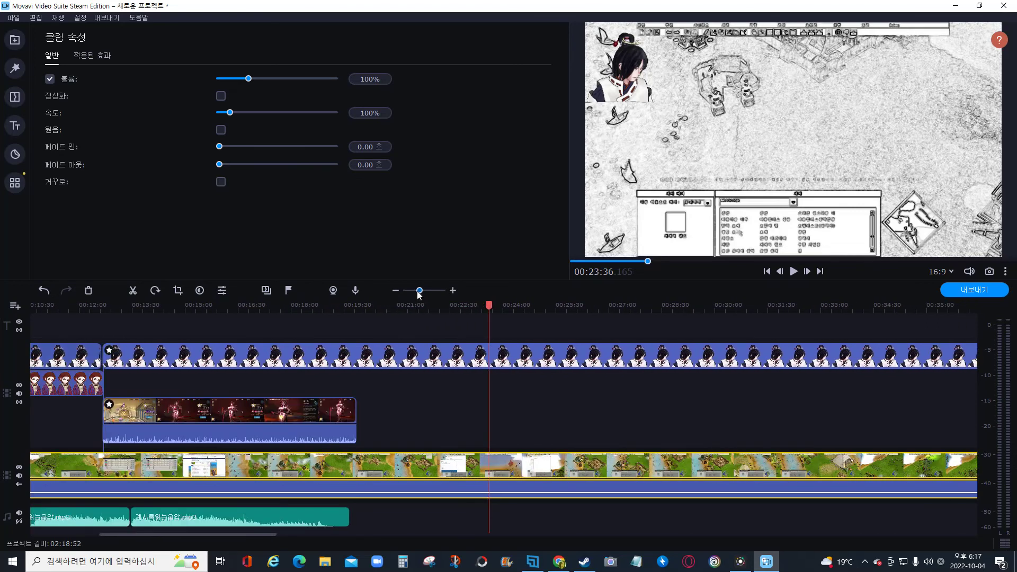
pyautogui.click(73, 473)
pyautogui.scroll(5, 127, 506)
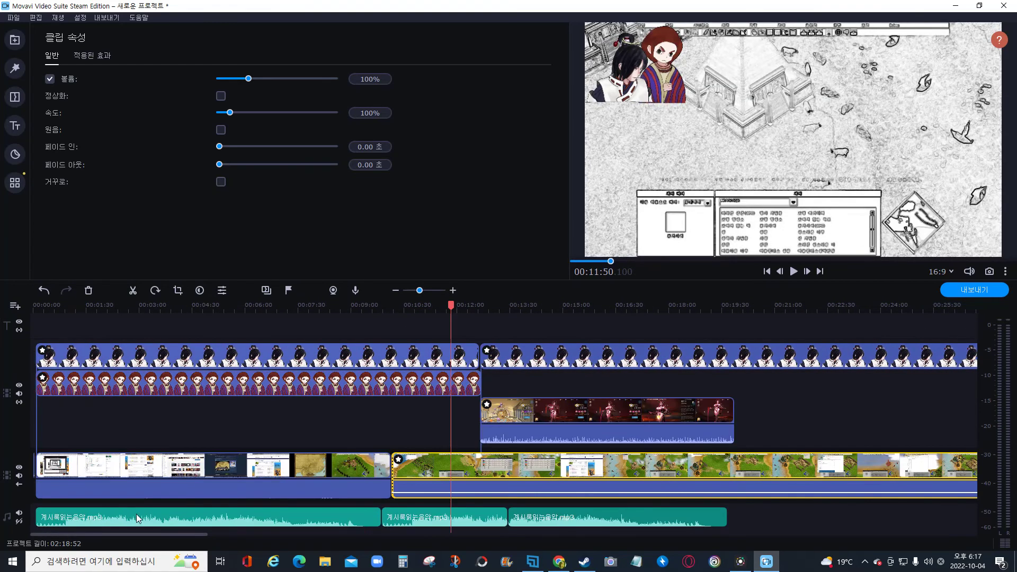
# Check the first main video clip at 00:03:16 and the music clips at 00:07:52 and 00:14:44.
pyautogui.click(150, 474)
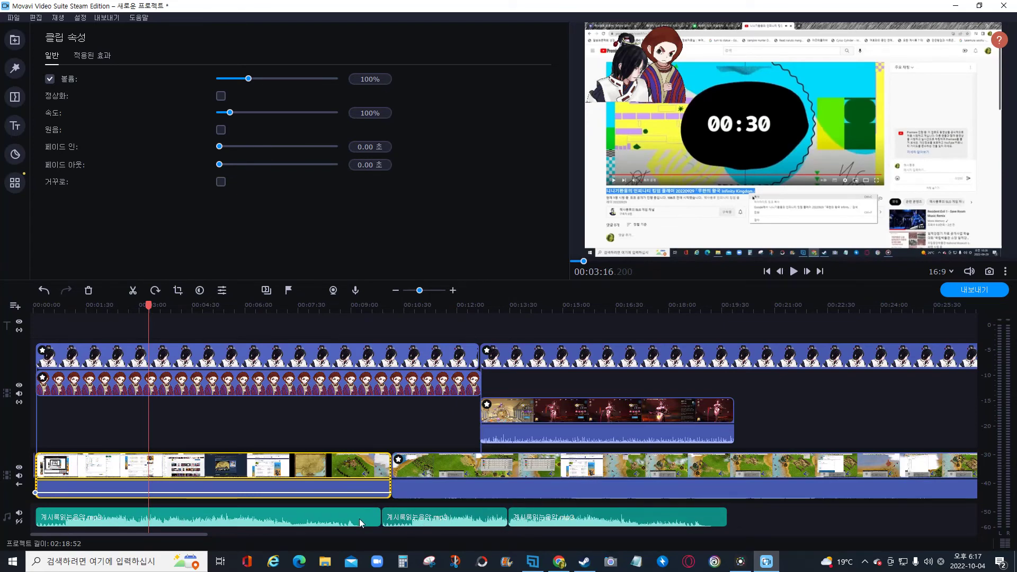
pyautogui.click(311, 517)
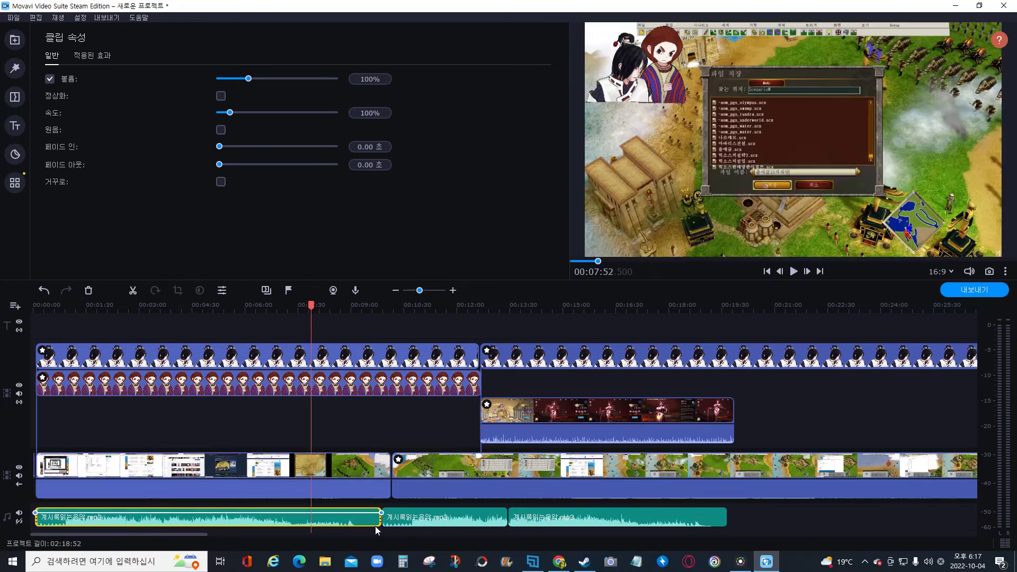
pyautogui.click(402, 518)
pyautogui.click(553, 518)
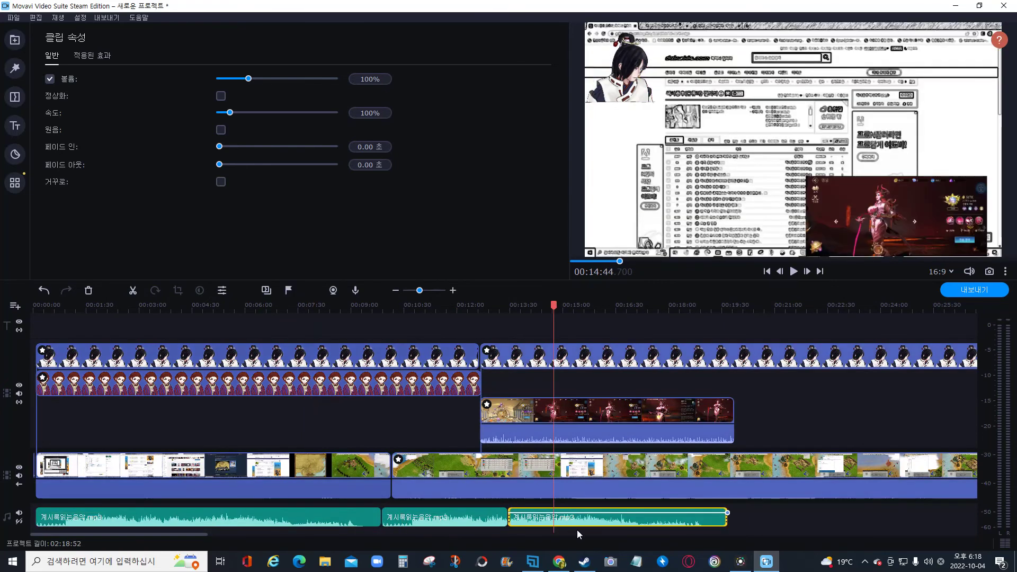
# Split the last music clip on the audio track at 00:18:58.
pyautogui.scroll(-5, 768, 519)
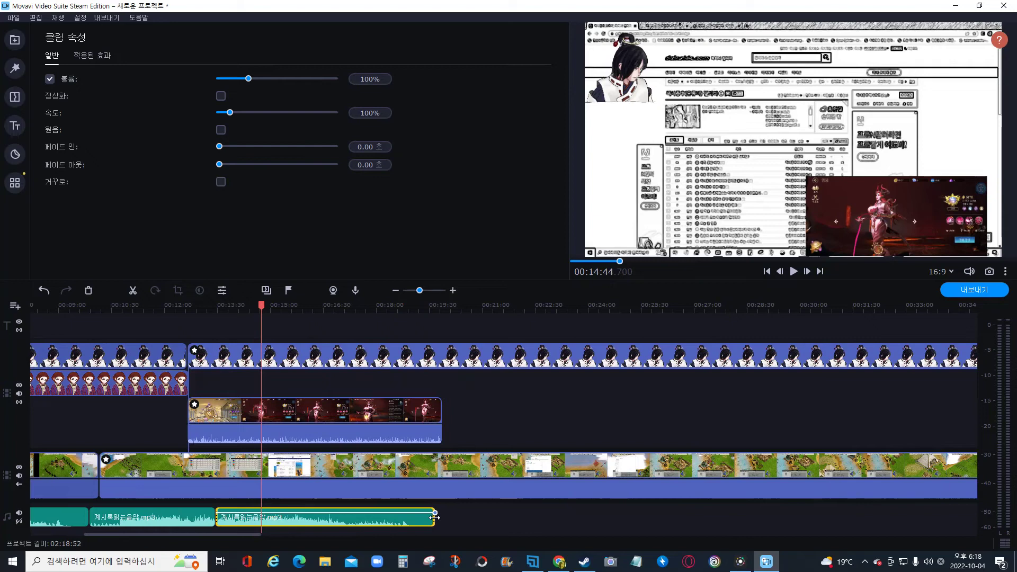
pyautogui.click(387, 523)
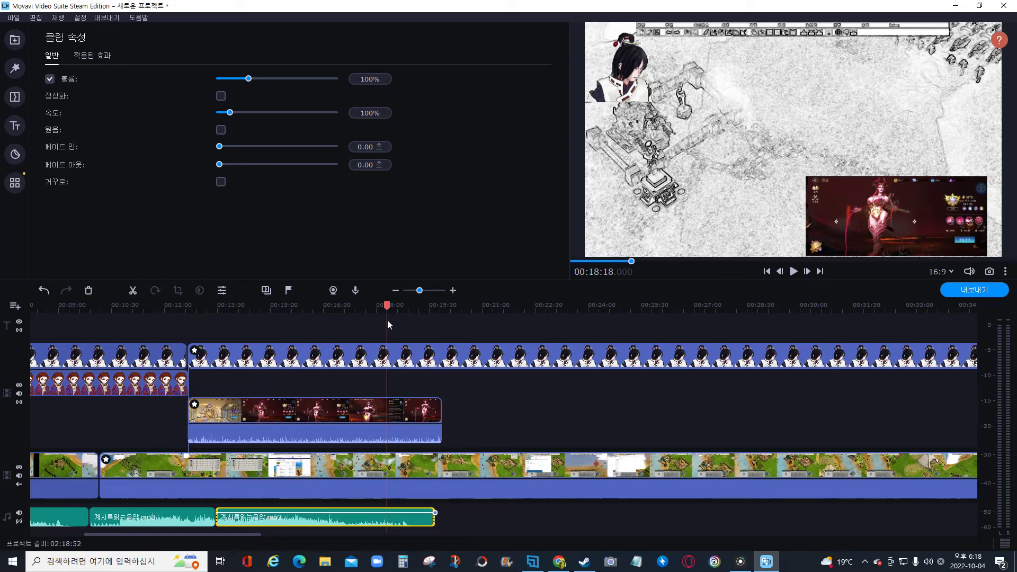
pyautogui.moveTo(388, 314); pyautogui.dragTo(411, 323)
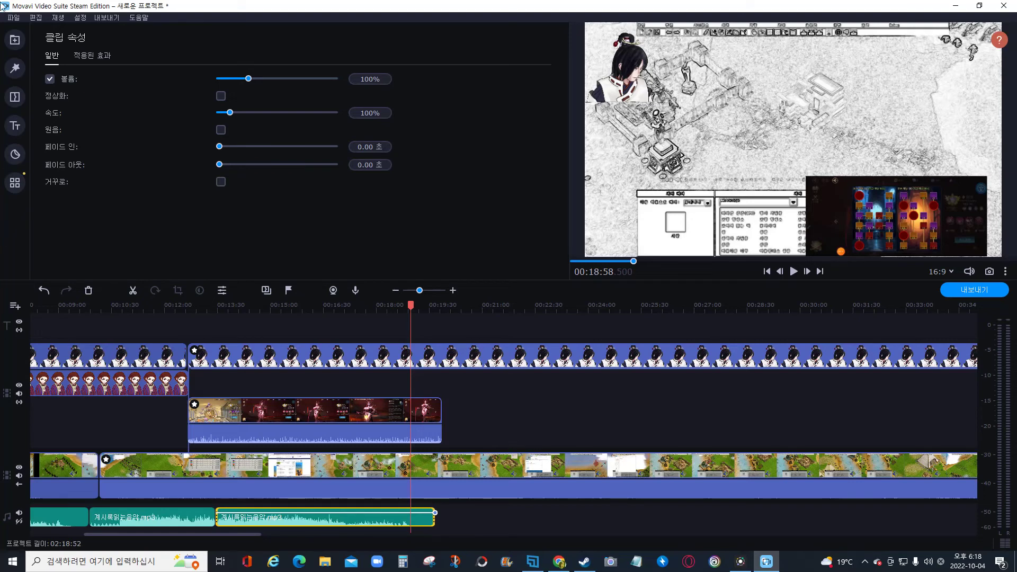
pyautogui.click(35, 18)
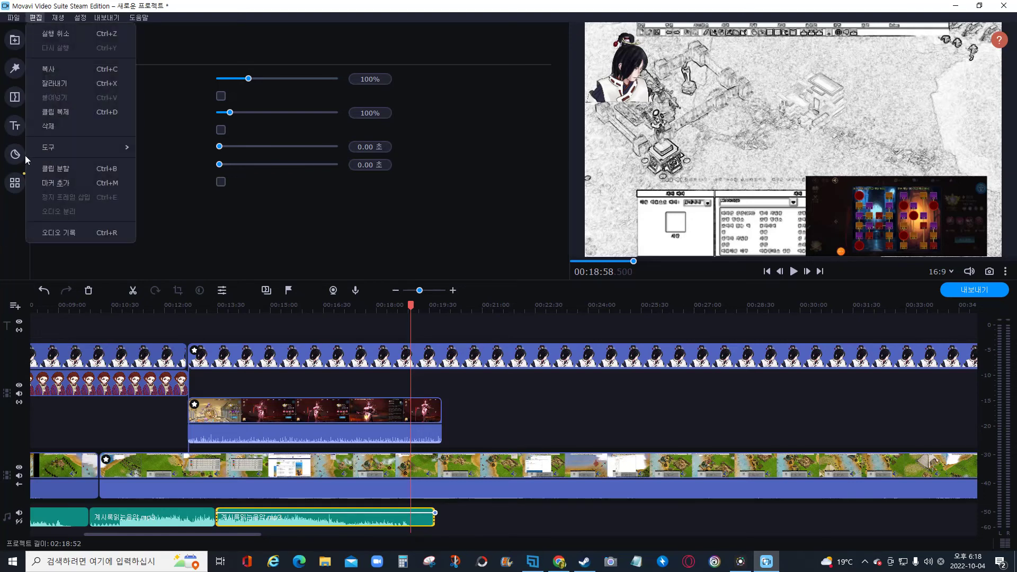
pyautogui.click(59, 169)
# Delete the short music piece after the split at the end of the audio track.
pyautogui.click(425, 517)
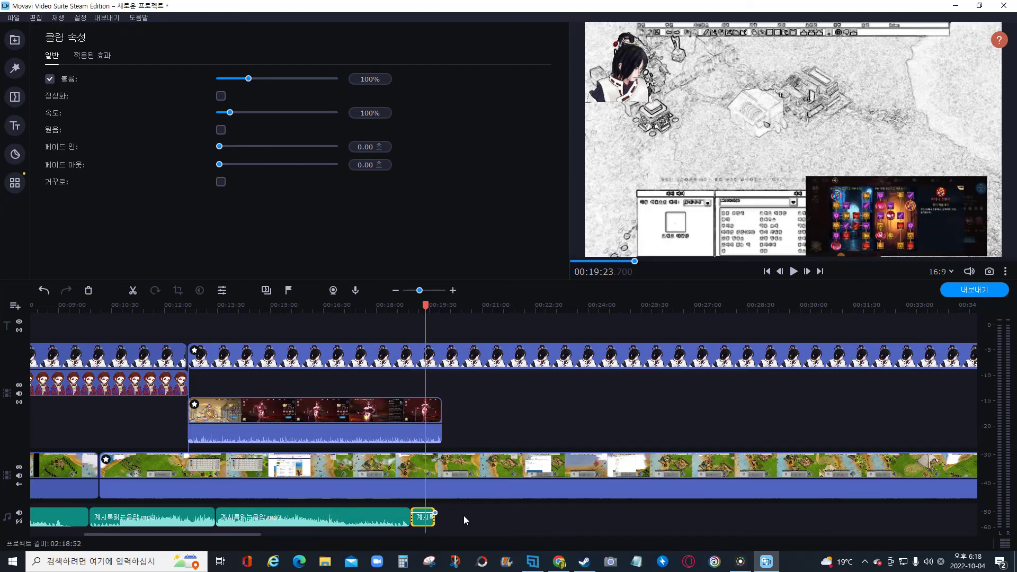
pyautogui.click(423, 522)
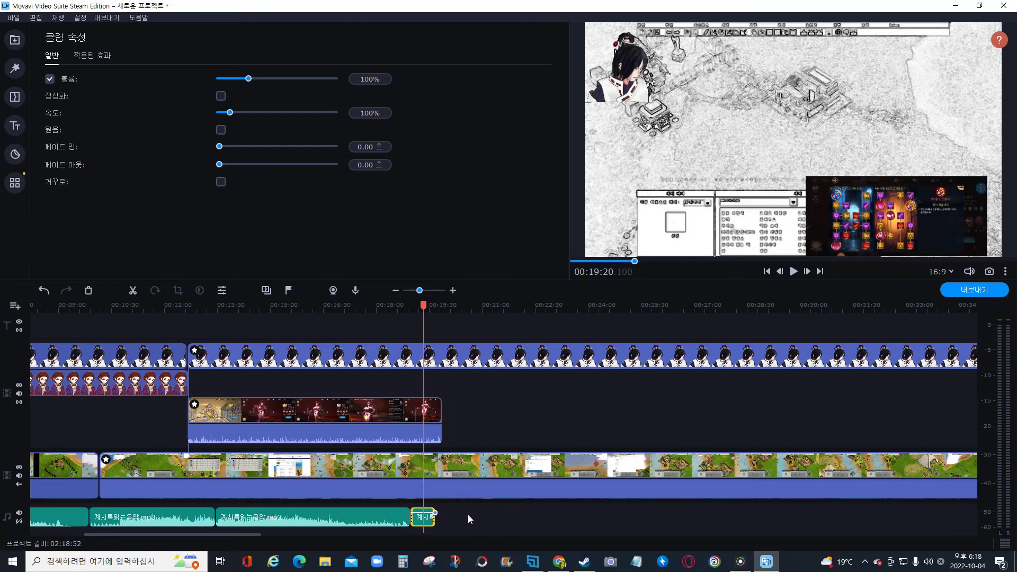
pyautogui.press('Delete')
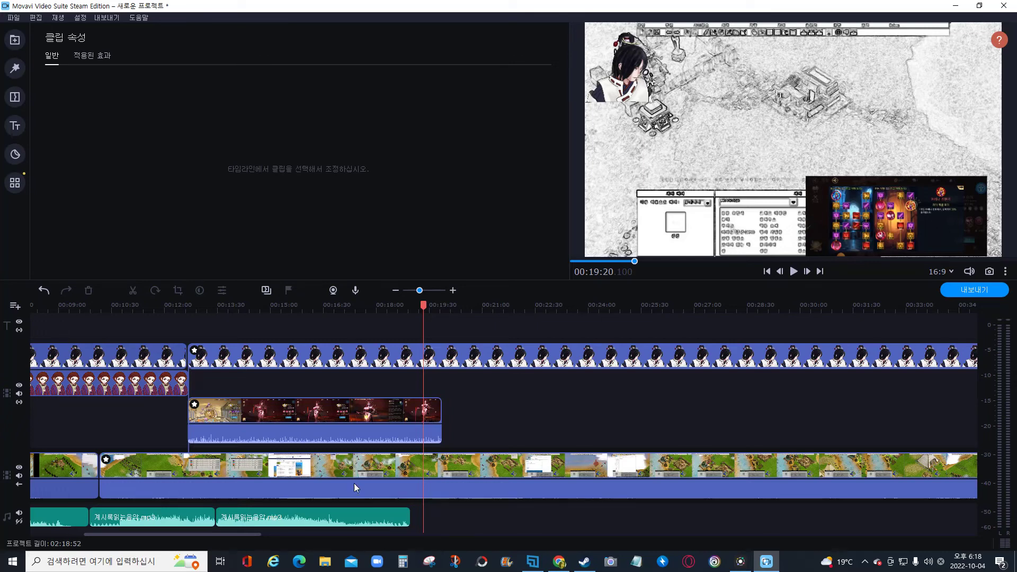
# Select the first clip on the main video track and check its frame at 00:05:25.
pyautogui.click(337, 467)
pyautogui.hscroll(-6, 313, 471)
pyautogui.click(223, 469)
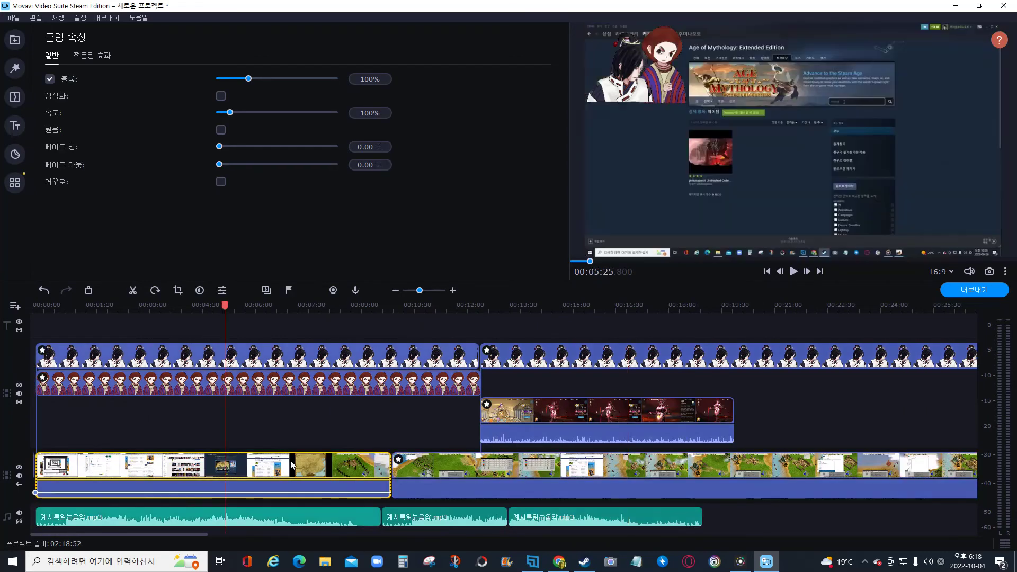
# Disable the sketch filter (스케치) applied to the long second clip on the main video track.
pyautogui.hscroll(10, 456, 460)
pyautogui.click(473, 464)
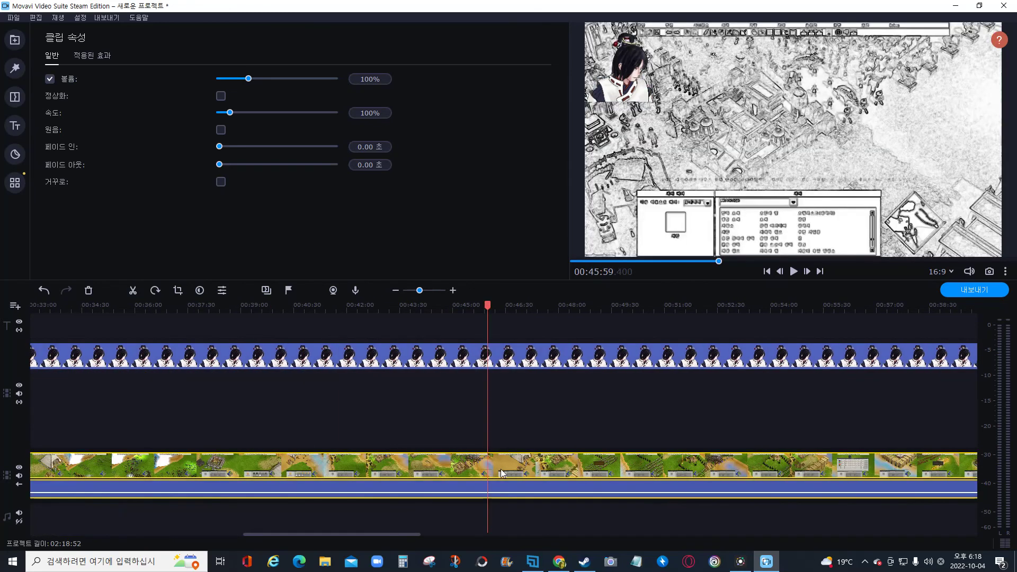
pyautogui.hscroll(10, 487, 469)
pyautogui.hscroll(-11, 503, 471)
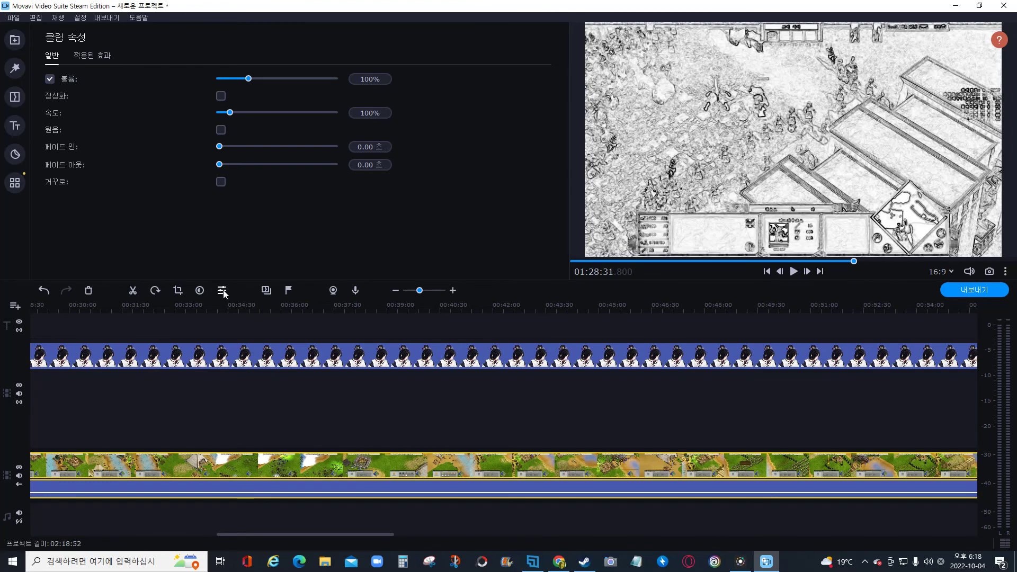
pyautogui.click(92, 55)
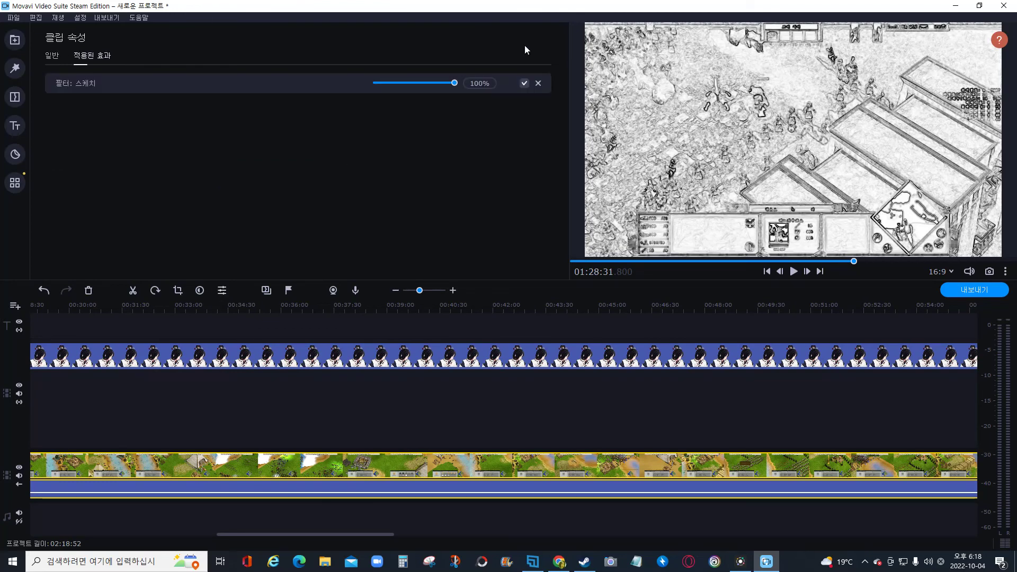
pyautogui.click(524, 83)
# Check the second main clip's frames without the filter at 00:39:51 and 02:01:19.
pyautogui.click(417, 466)
pyautogui.hscroll(18, 503, 473)
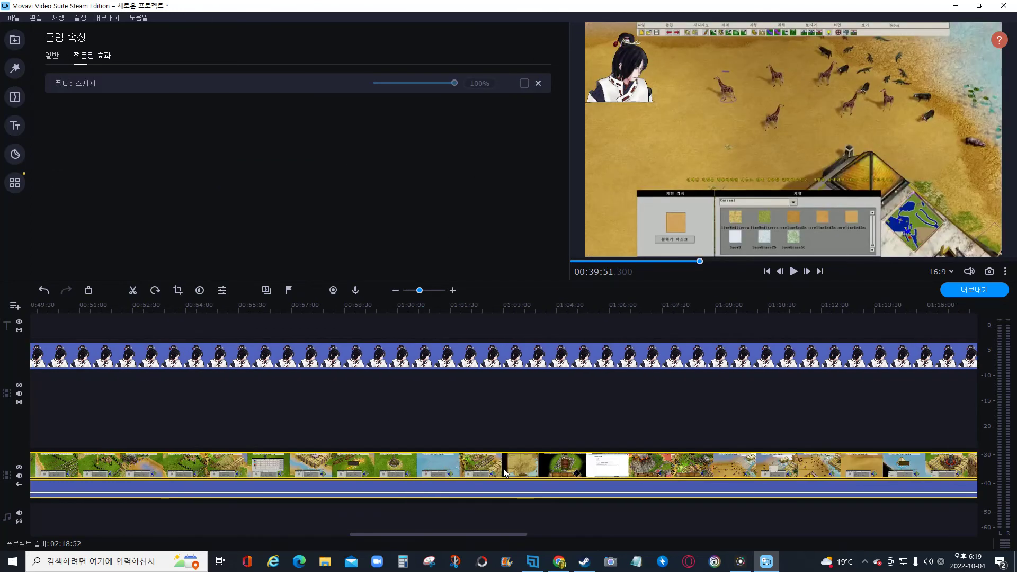
pyautogui.click(536, 469)
pyautogui.hscroll(4, 538, 472)
pyautogui.hscroll(-3, 538, 473)
pyautogui.click(531, 469)
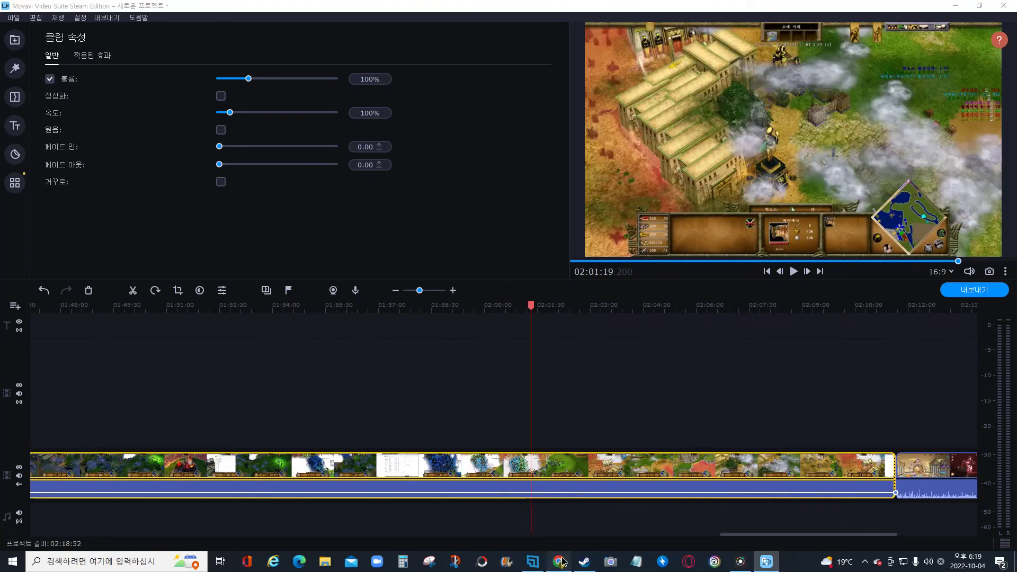
# Switch to Chrome, open the YouTube channel from the current video and search the channel for 하우스 오브 데드.
pyautogui.click(559, 561)
pyautogui.click(233, 8)
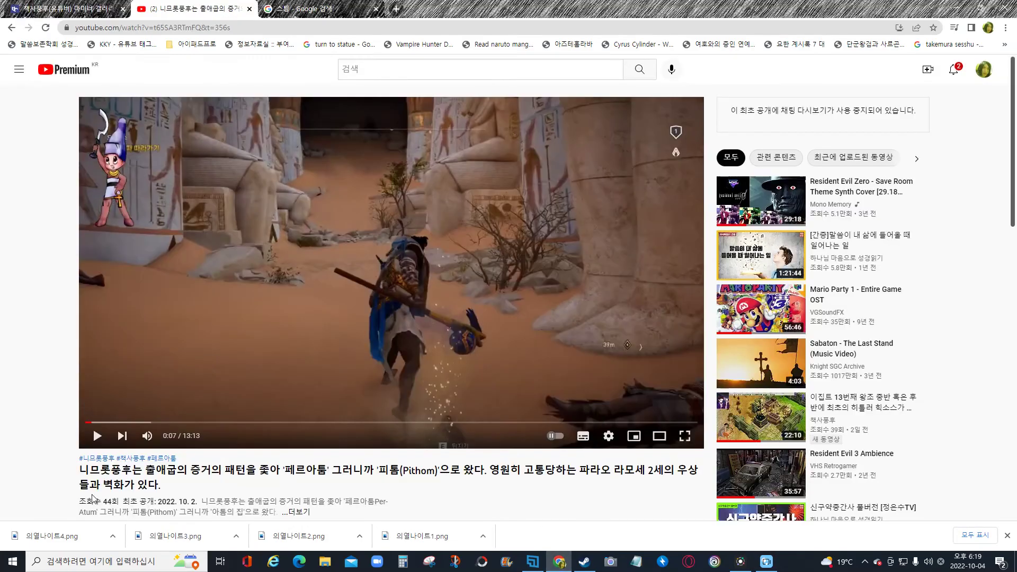
pyautogui.scroll(-2, 508, 288)
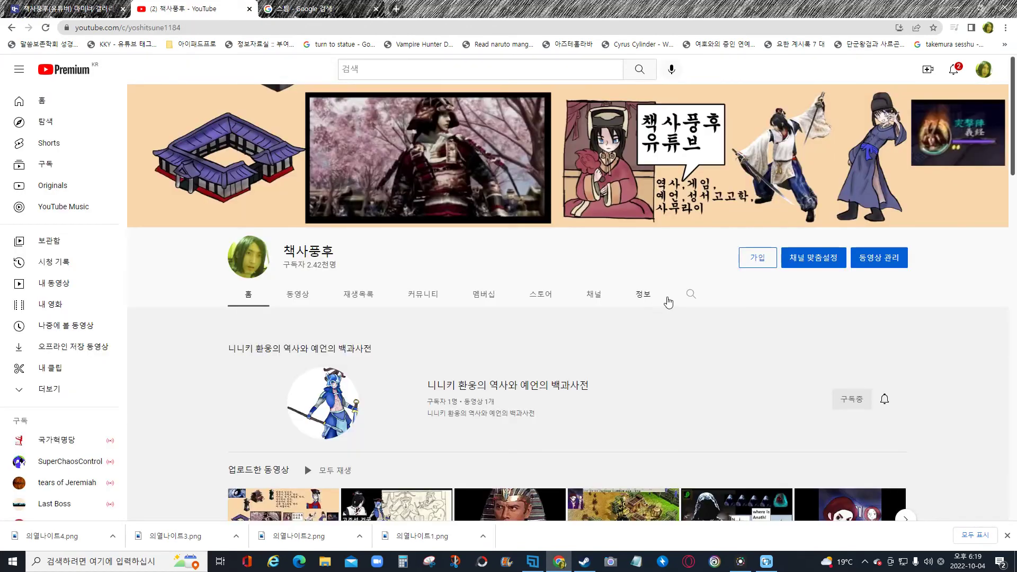
pyautogui.click(694, 294)
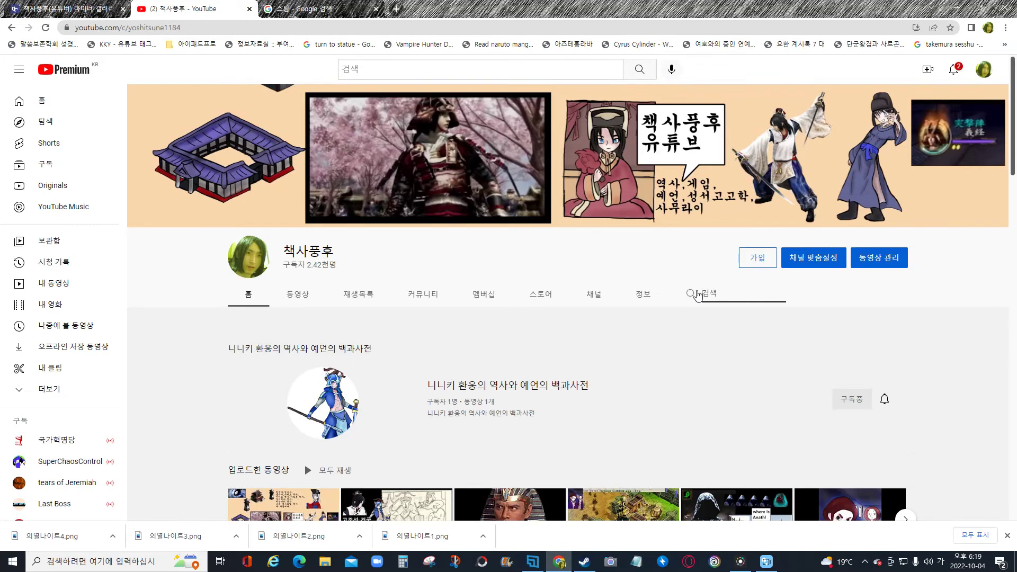
pyautogui.write('하우스')
pyautogui.write(' 오브 ㅔ')
pyautogui.write('드')
pyautogui.press('Return')
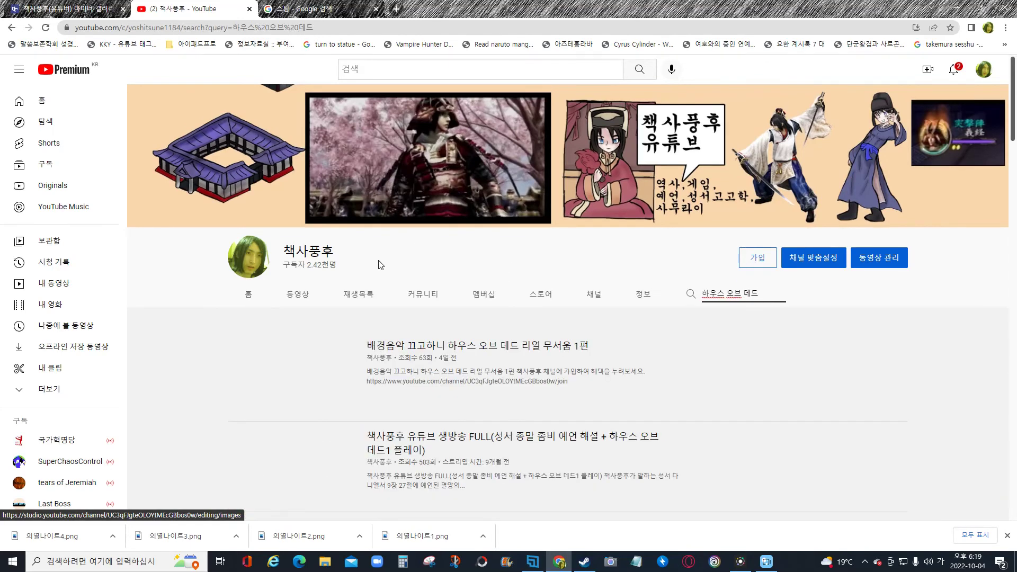
# Open the 46:03 zombie house video from the search results, watch a part around 10:31 and pause it.
pyautogui.scroll(-8, 361, 278)
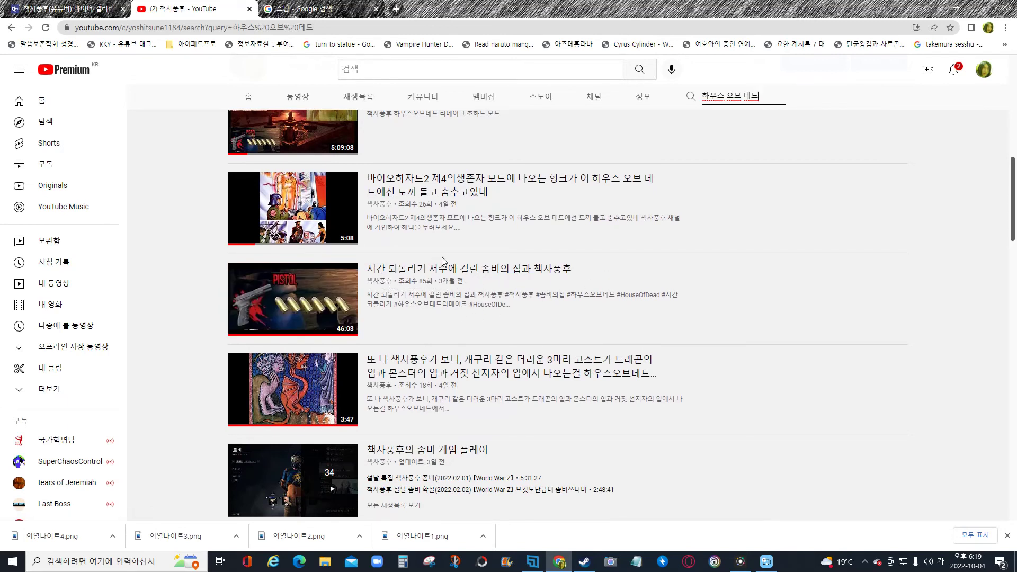
pyautogui.click(421, 275)
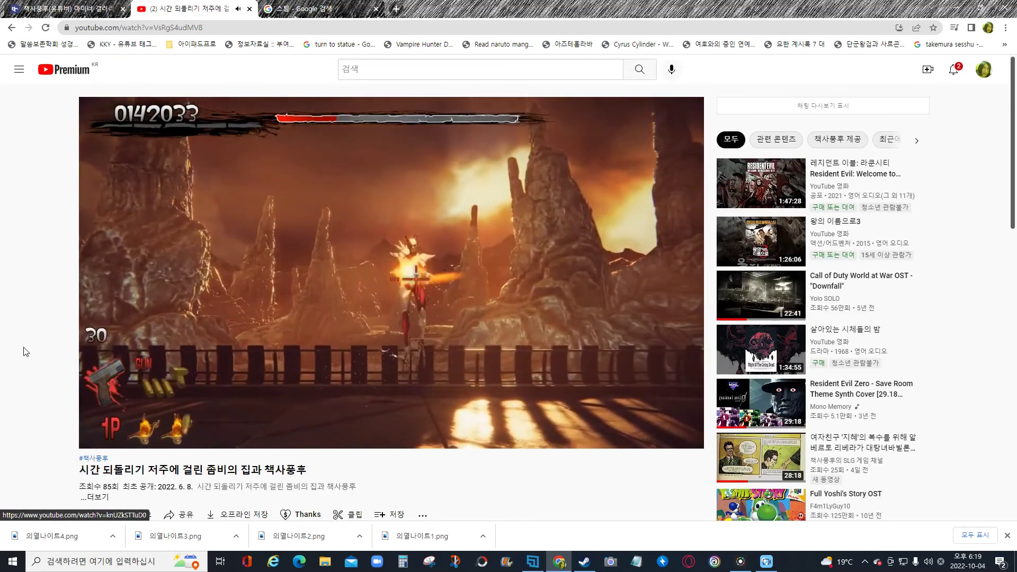
pyautogui.click(222, 424)
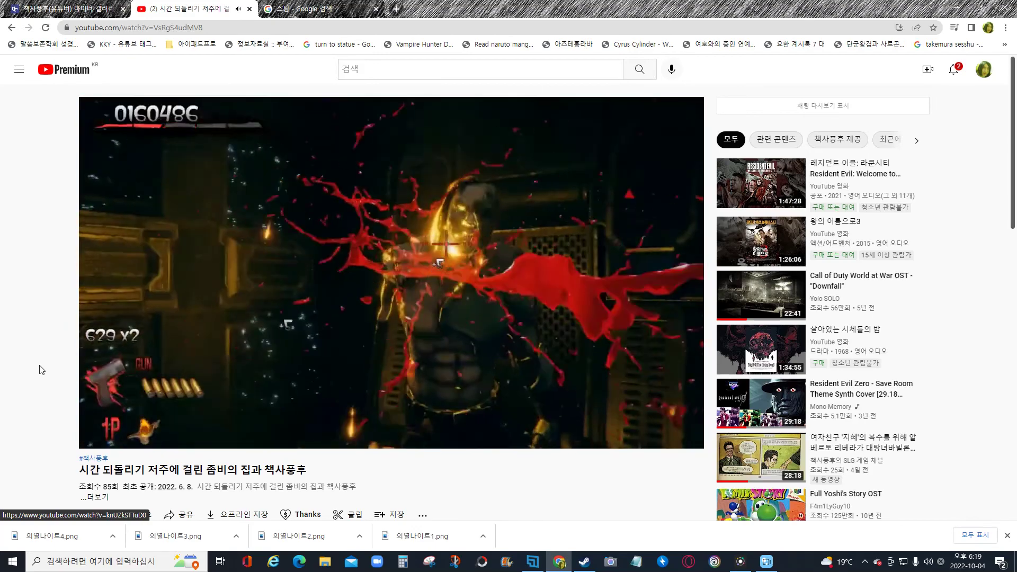
pyautogui.press('space')
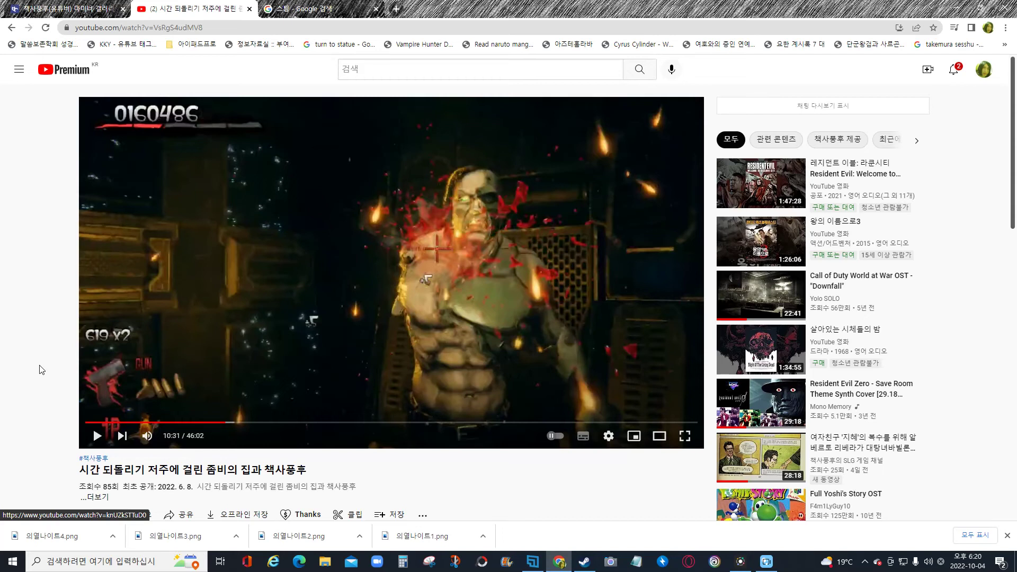
# Return to Movavi Video Suite and select the first clip on the main video track at 00:05:03.
pyautogui.click(766, 562)
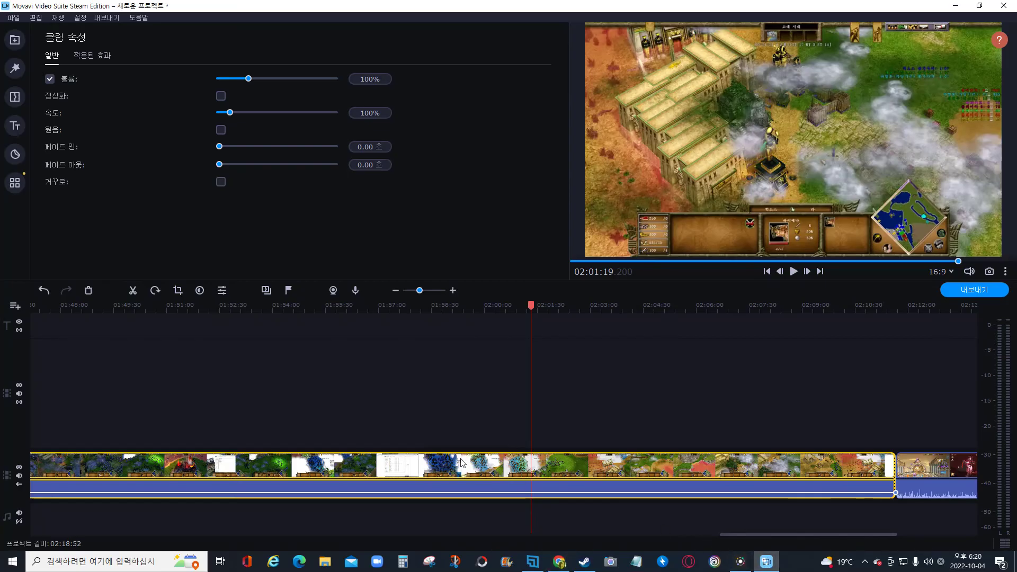
pyautogui.scroll(10, 297, 455)
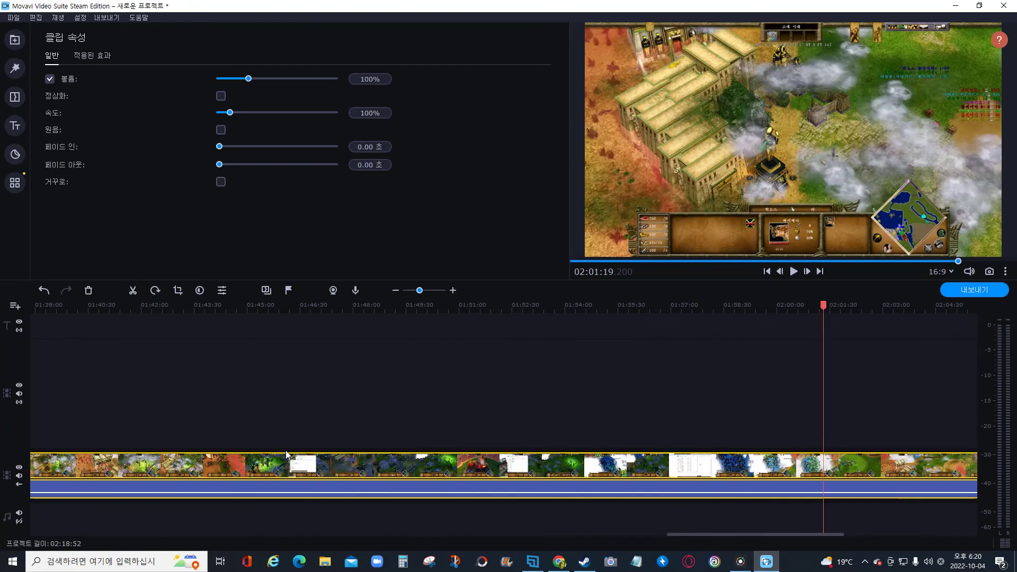
pyautogui.scroll(4, 286, 460)
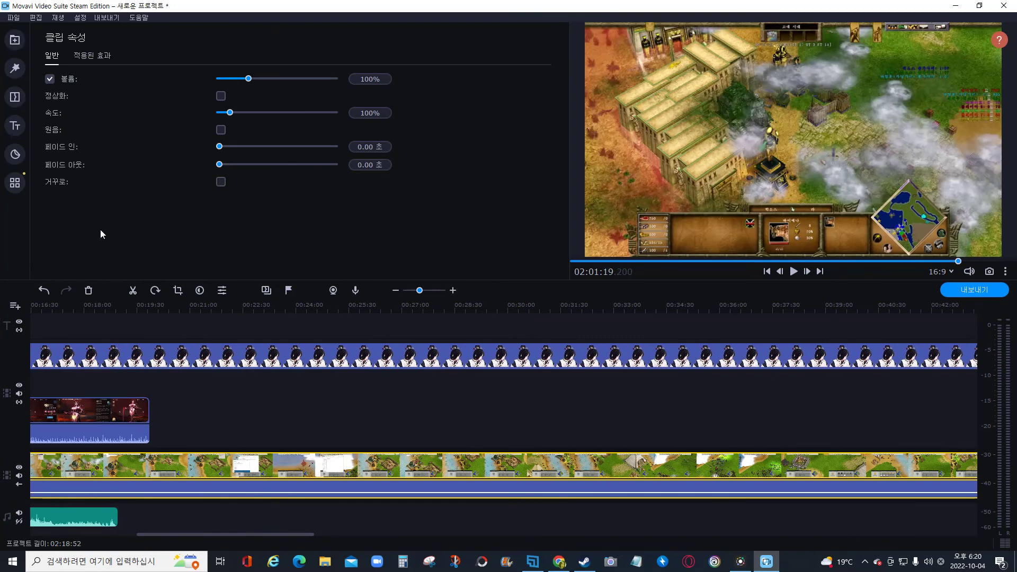
pyautogui.scroll(3, 205, 401)
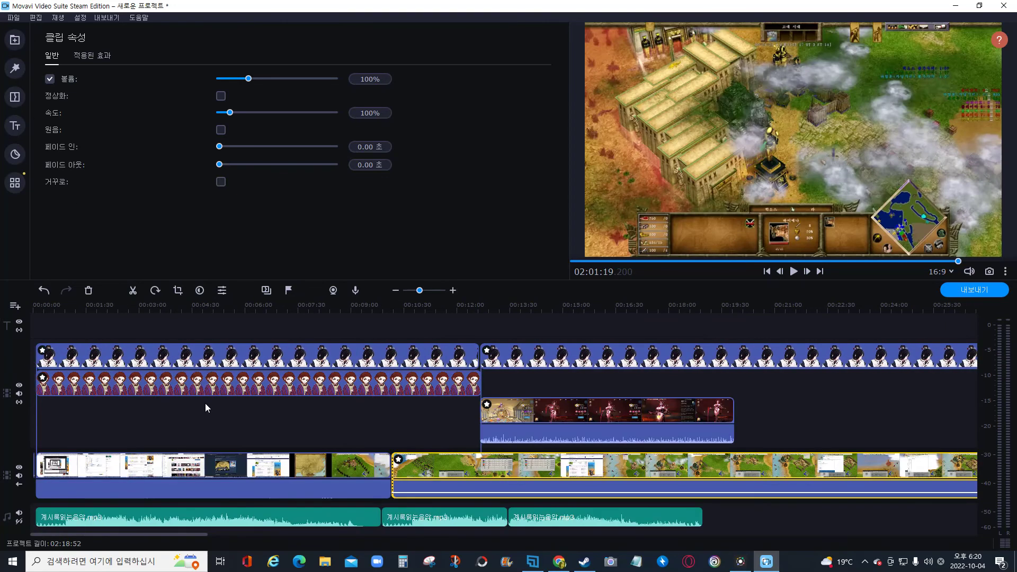
pyautogui.click(211, 459)
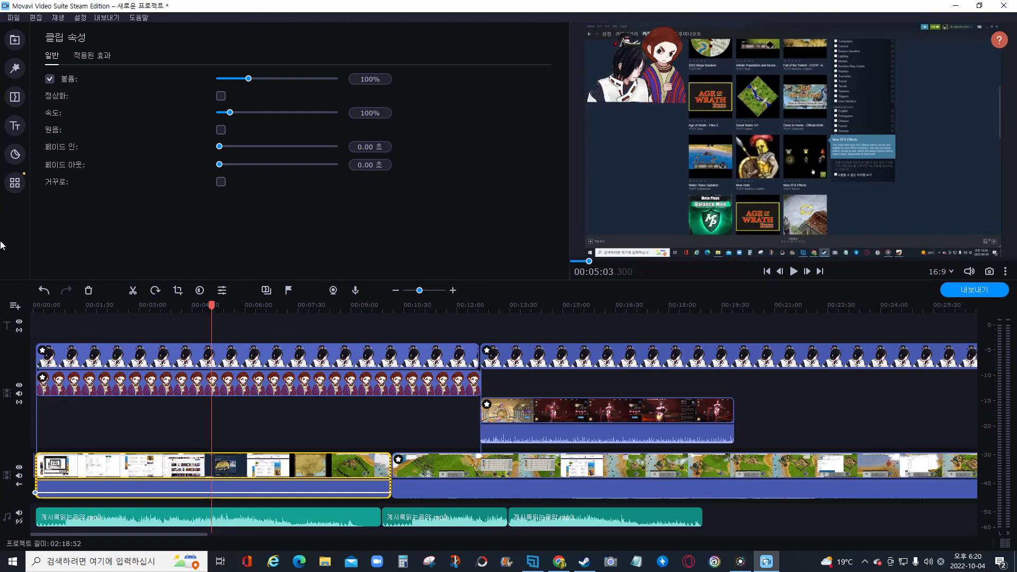
# Start saving the project under a new name and browse to the 책사풍후맵제작플레이 folder in Suite2022_프로젝트.
pyautogui.click(13, 18)
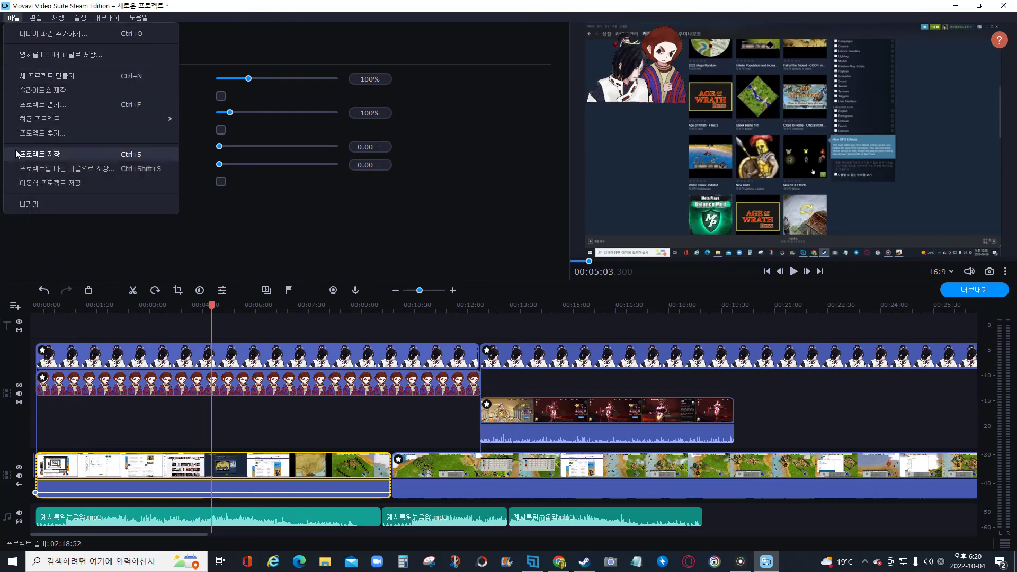
pyautogui.click(21, 168)
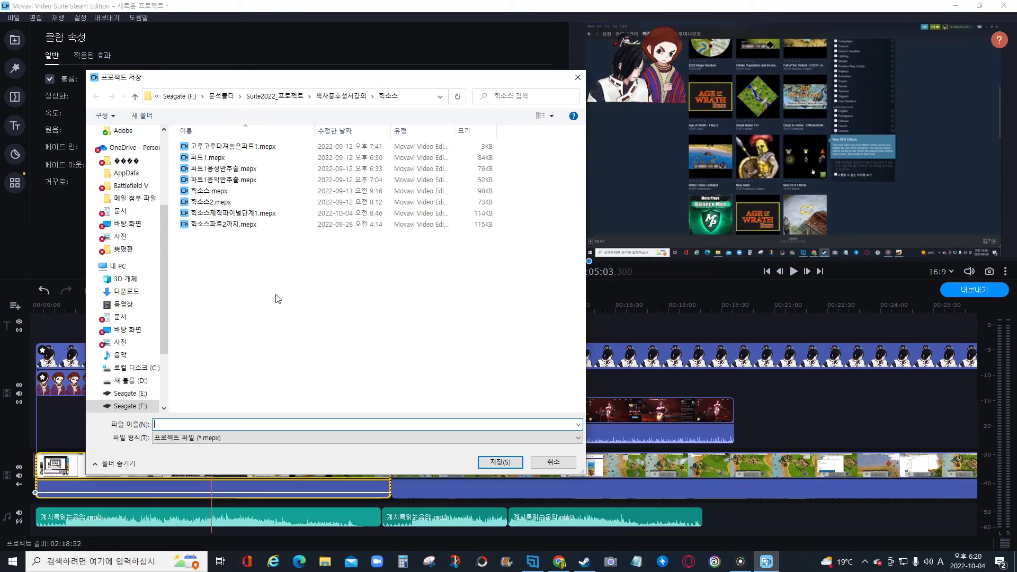
pyautogui.click(279, 96)
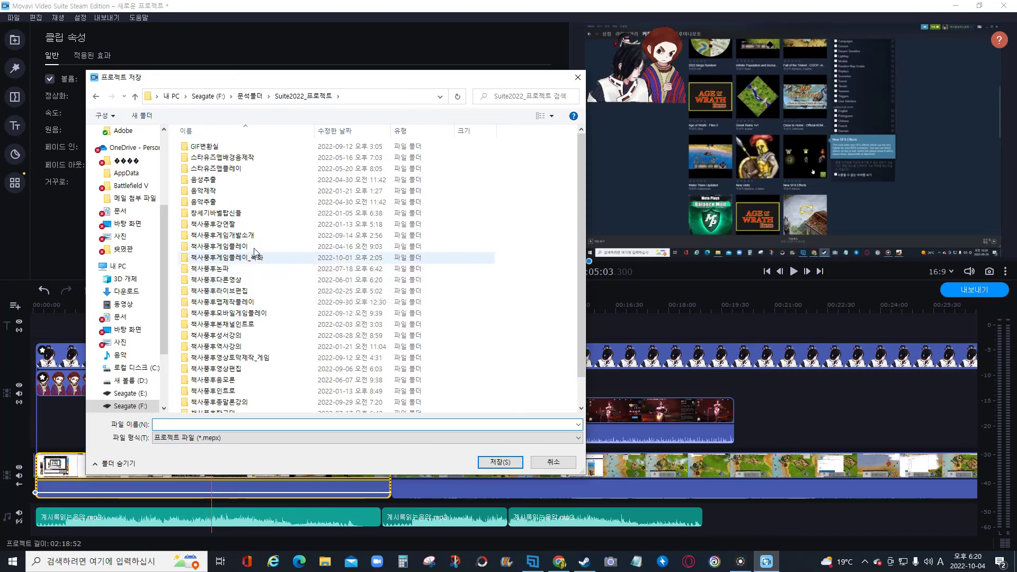
pyautogui.scroll(-1, 246, 233)
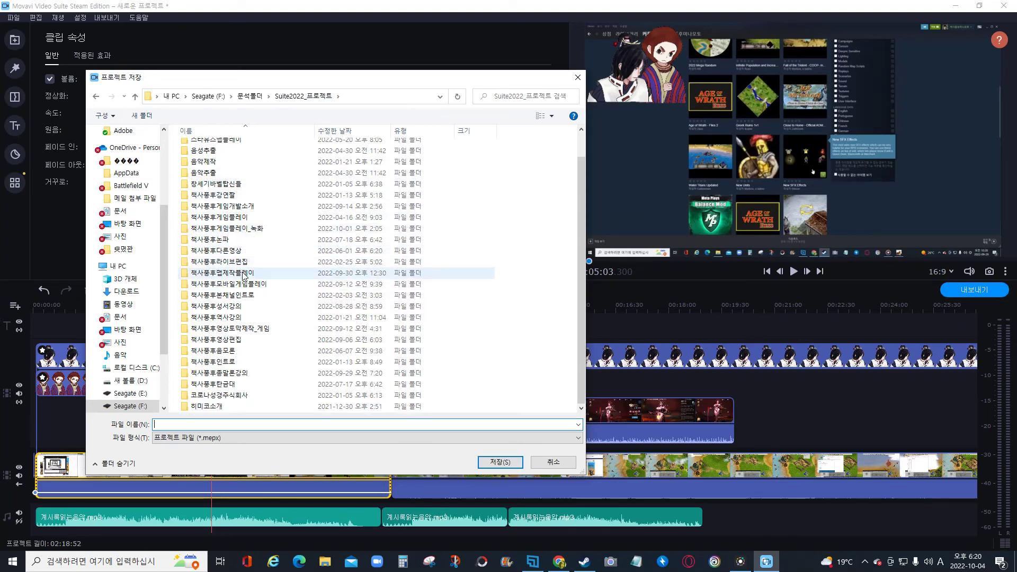
pyautogui.doubleClick(245, 276)
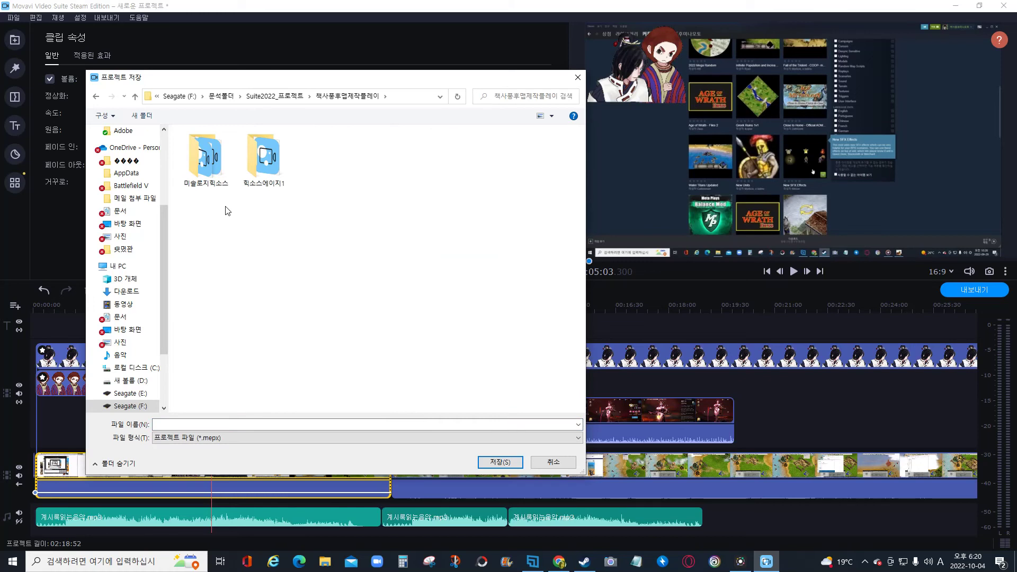
pyautogui.doubleClick(216, 185)
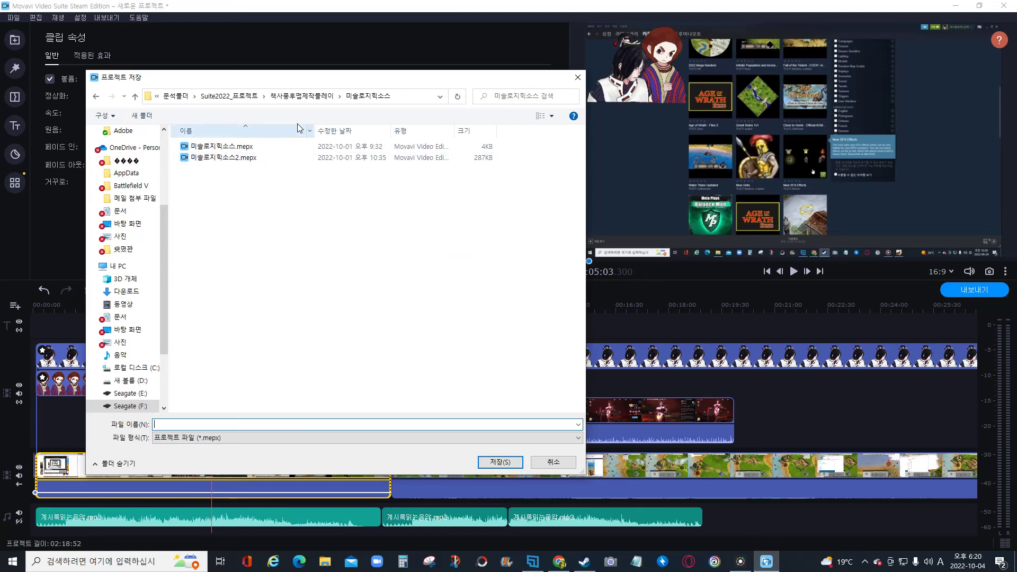
pyautogui.click(303, 96)
# Create a new folder named 출애굽10개재앙 in the save location and open it.
pyautogui.click(137, 121)
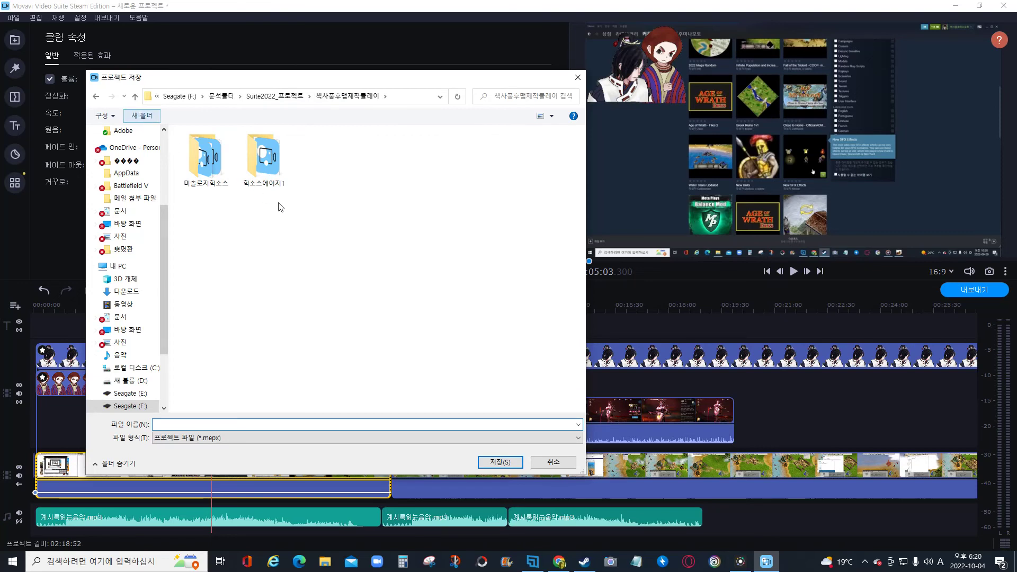
pyautogui.write('출애굽')
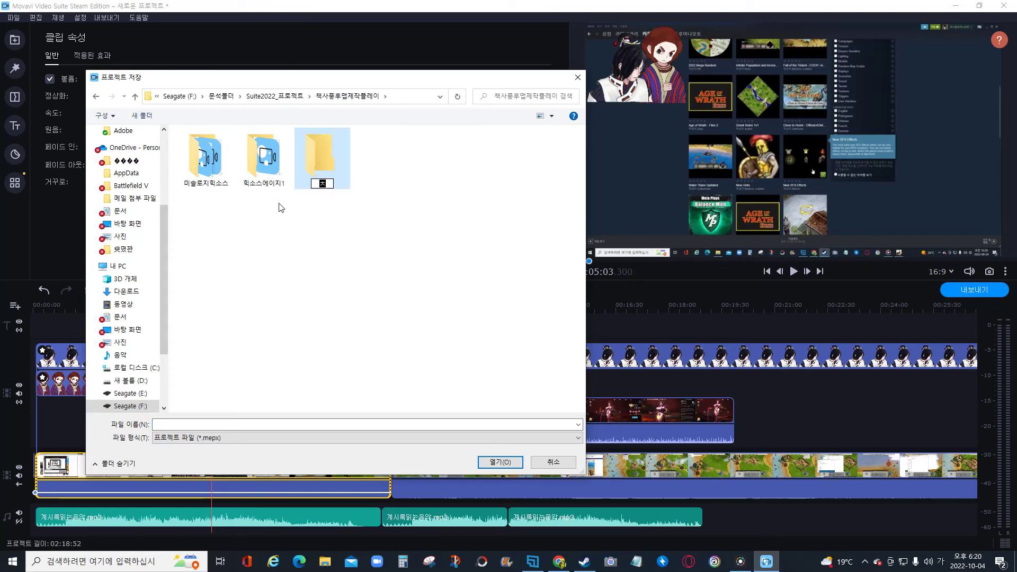
pyautogui.write('10개재앙')
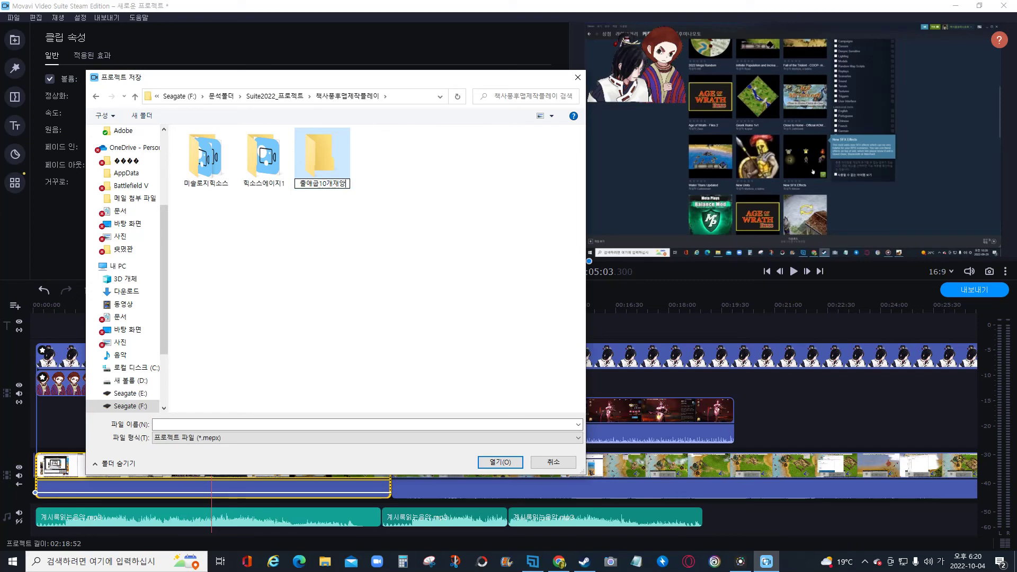
pyautogui.press('Return')
pyautogui.press('Return')
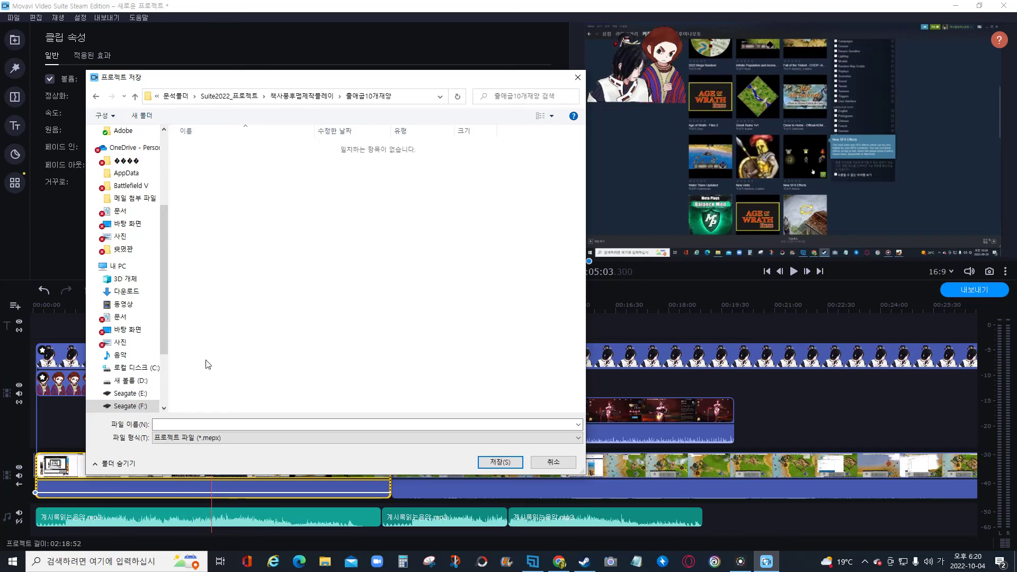
# Name the project file 출애굽10개재앙 and save it in the new folder.
pyautogui.write('출애굽10개재아')
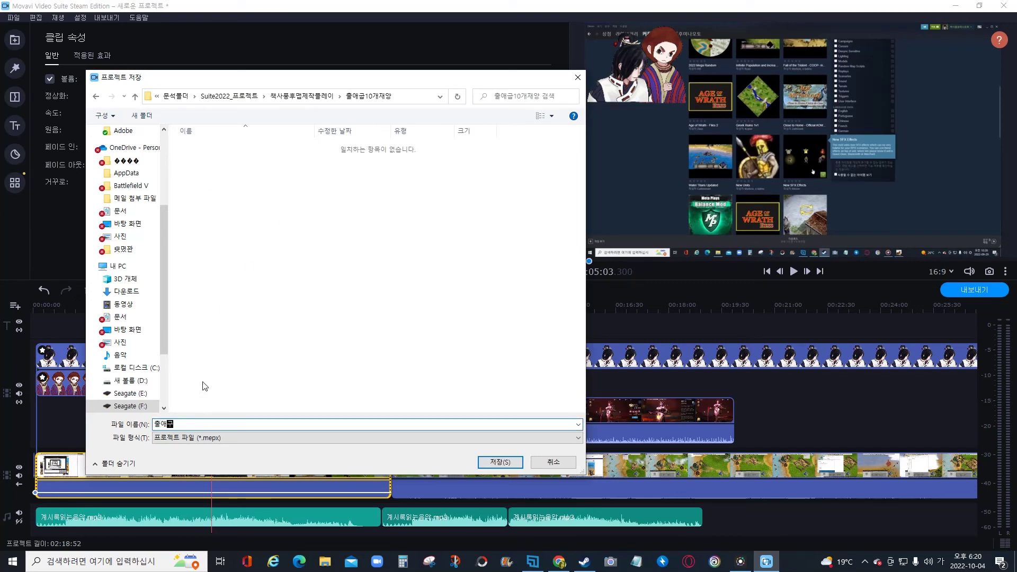
pyautogui.click(205, 386)
pyautogui.rightClick(291, 425)
pyautogui.click(307, 499)
pyautogui.click(203, 424)
pyautogui.rightClick(175, 424)
pyautogui.click(233, 499)
pyautogui.write('출애굽10개재앙')
pyautogui.click(493, 464)
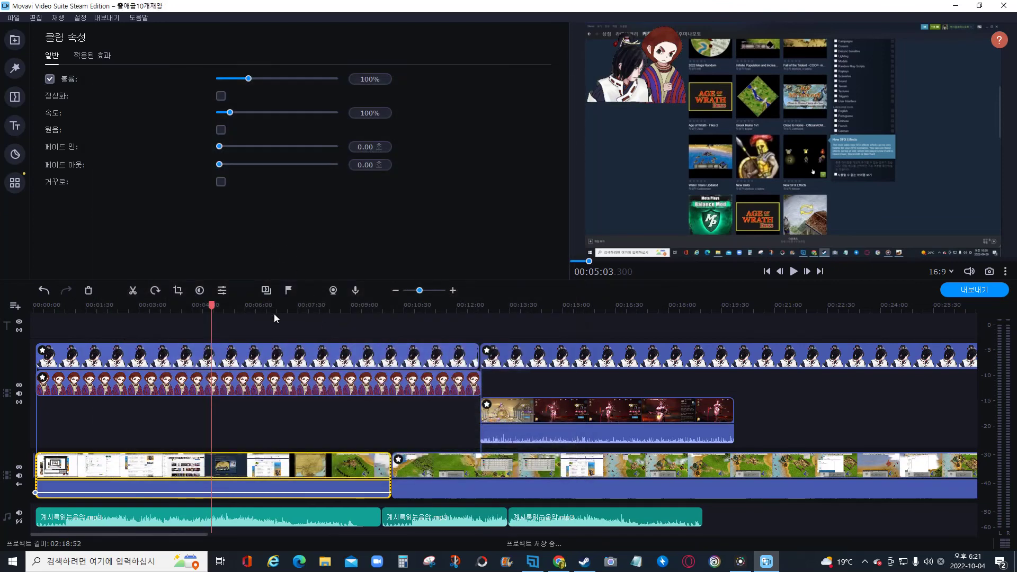
# Start a new empty project.
pyautogui.click(11, 17)
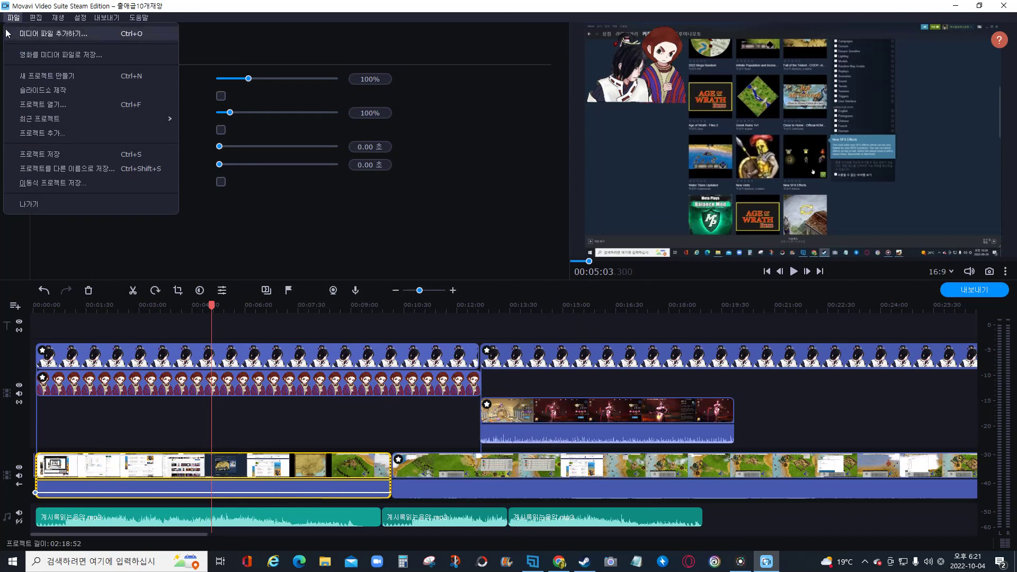
pyautogui.click(28, 9)
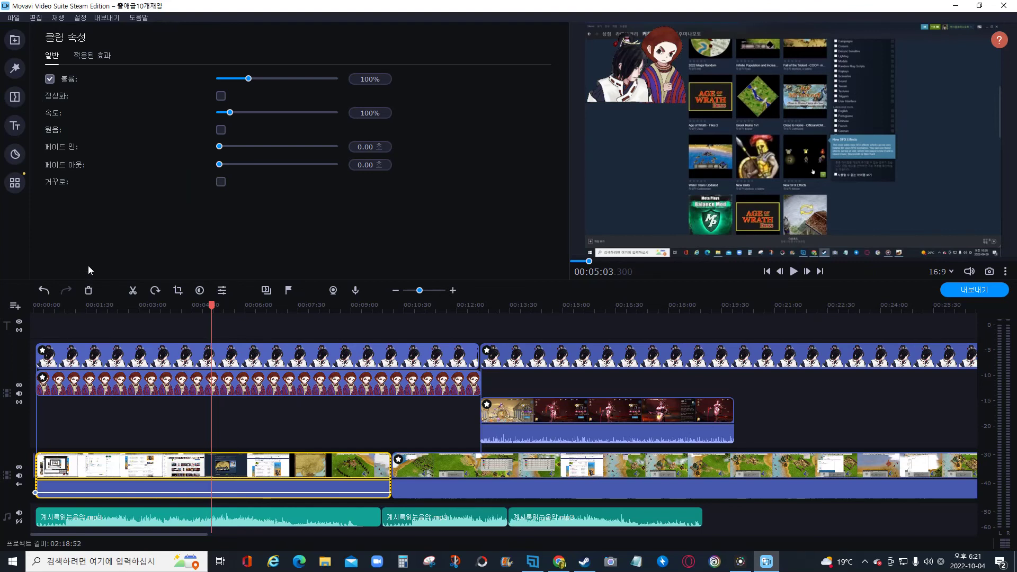
pyautogui.click(12, 18)
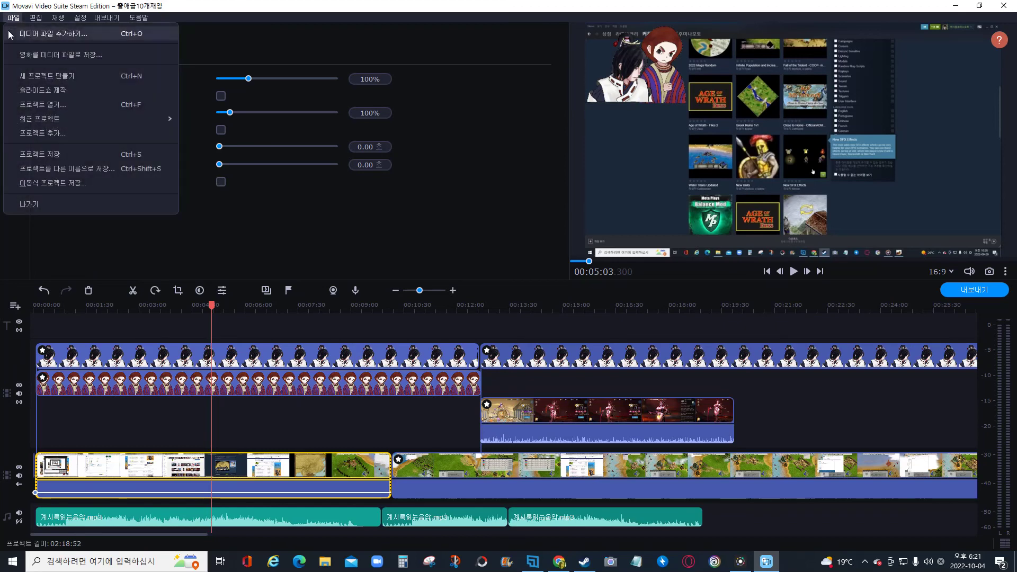
pyautogui.click(17, 78)
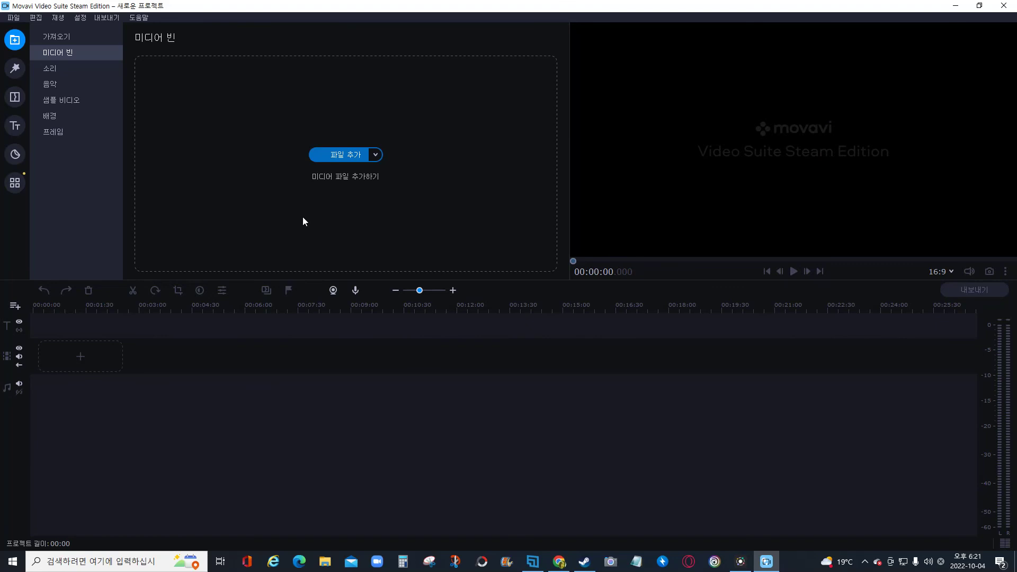
# Import 하우스오브데드.mp4 from a subfolder of 스트리밍녹화보관실 and place it at the start of the video track.
pyautogui.click(322, 157)
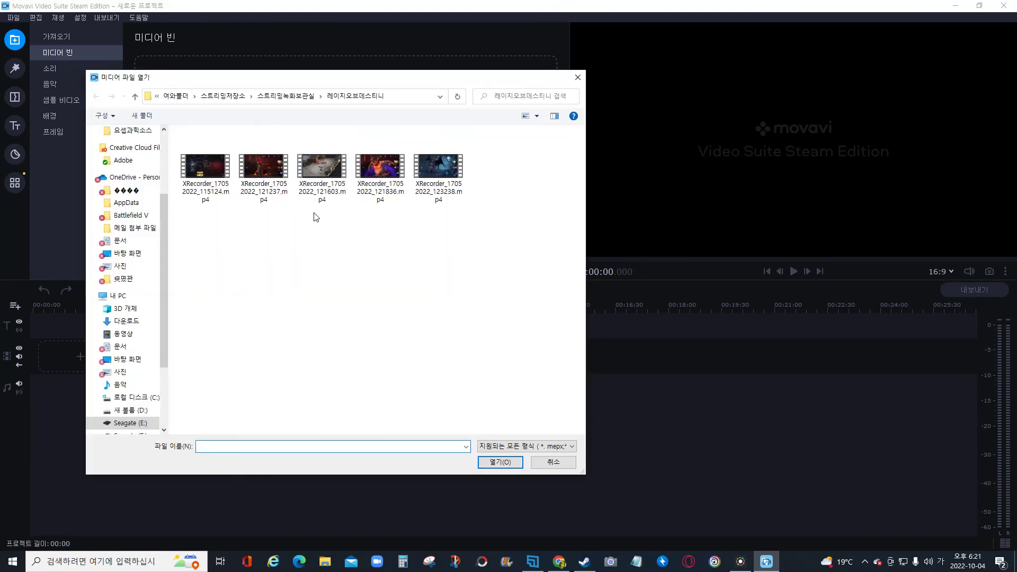
pyautogui.moveTo(298, 79); pyautogui.dragTo(281, 67)
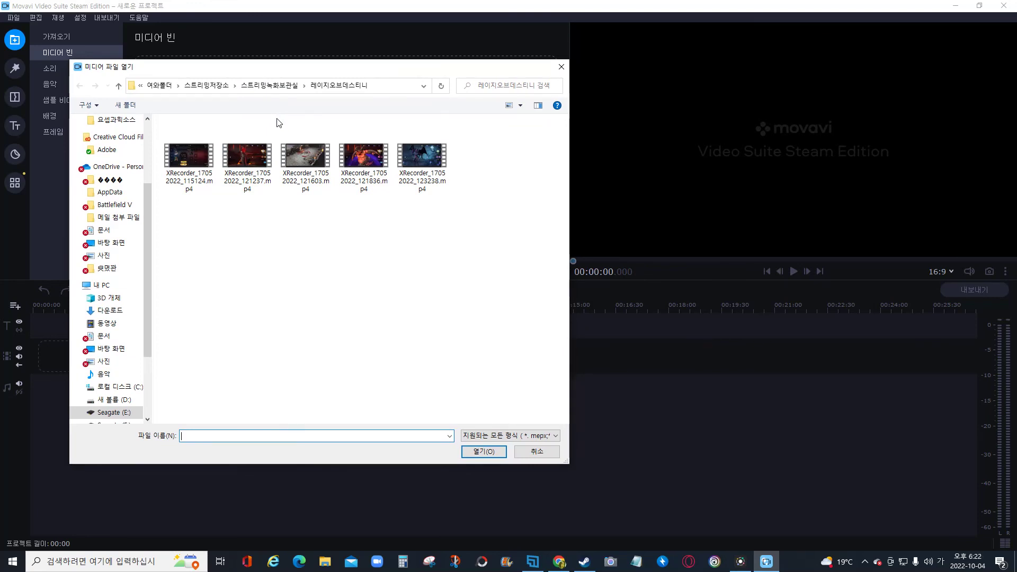
pyautogui.click(270, 85)
pyautogui.scroll(-4, 301, 279)
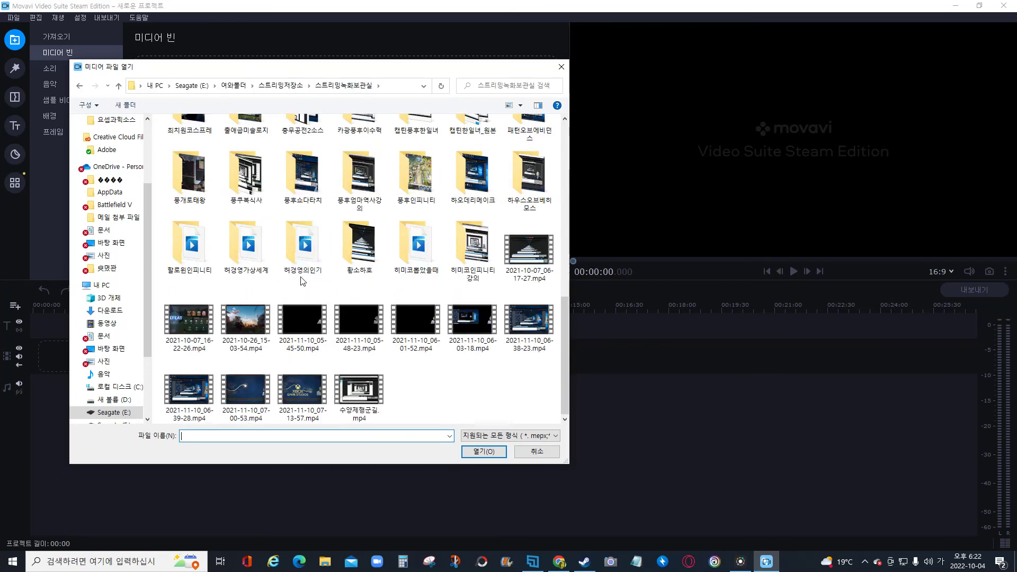
pyautogui.scroll(3, 307, 286)
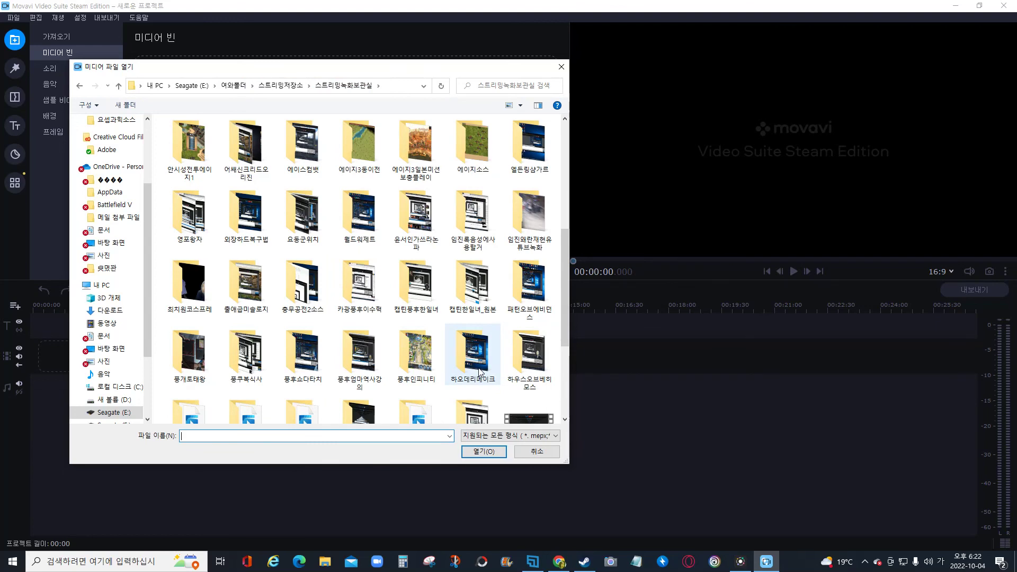
pyautogui.scroll(-2, 480, 373)
pyautogui.doubleClick(464, 206)
pyautogui.doubleClick(204, 168)
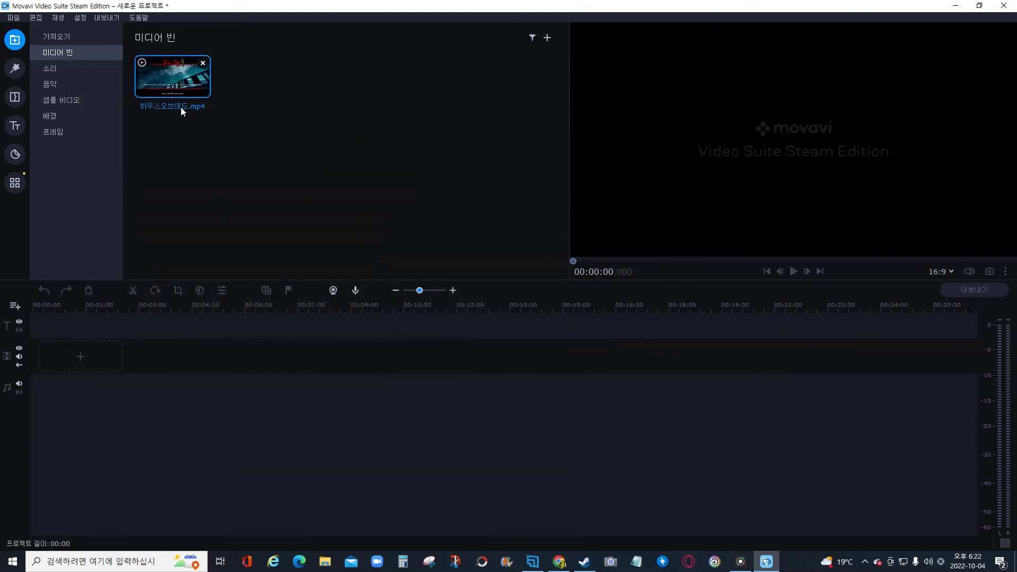
pyautogui.moveTo(174, 83); pyautogui.dragTo(65, 356)
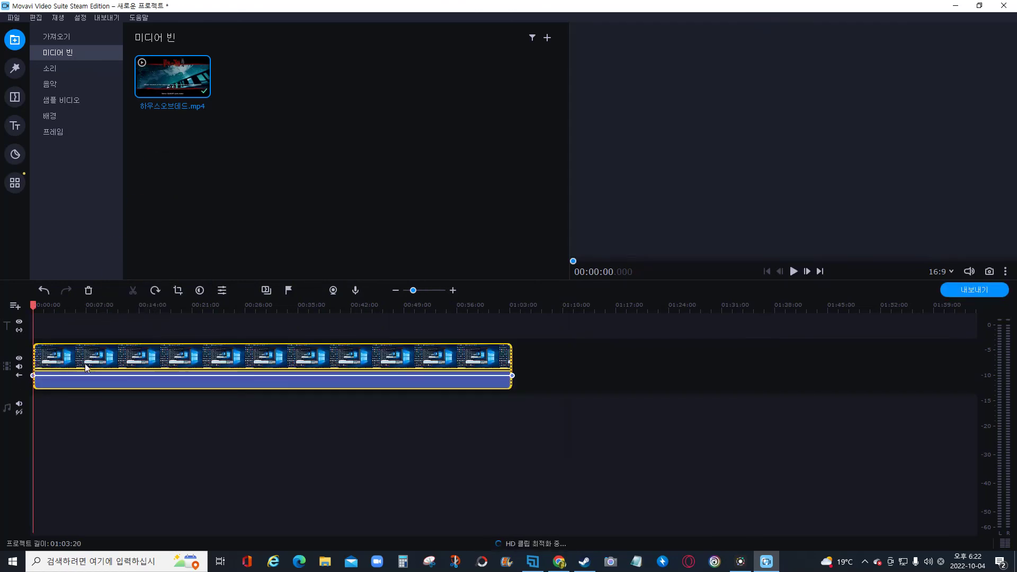
# Preview the clip briefly from 00:21:46, then move the playhead back to 00:21:29.
pyautogui.click(197, 329)
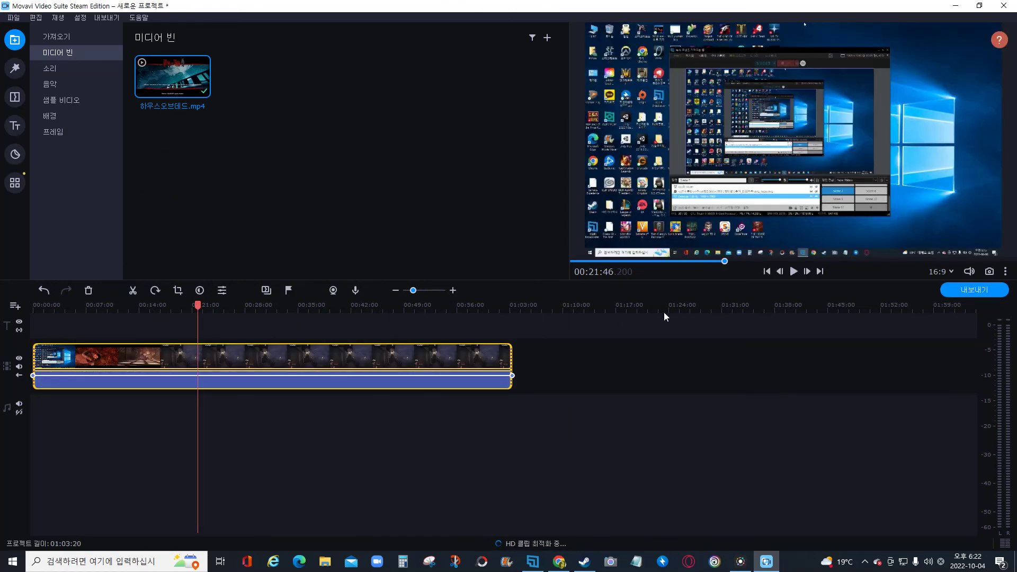
pyautogui.click(794, 271)
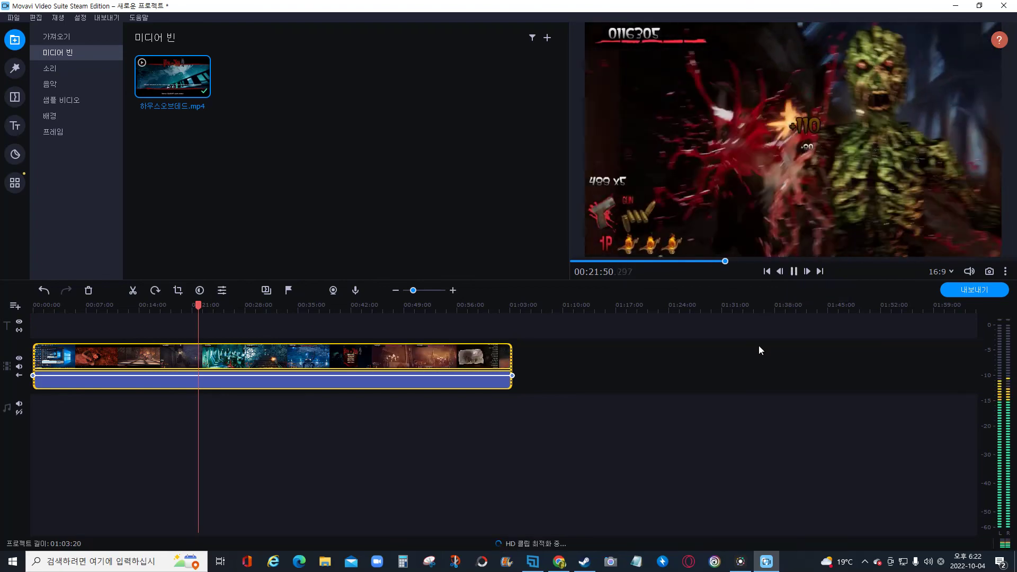
pyautogui.press('space')
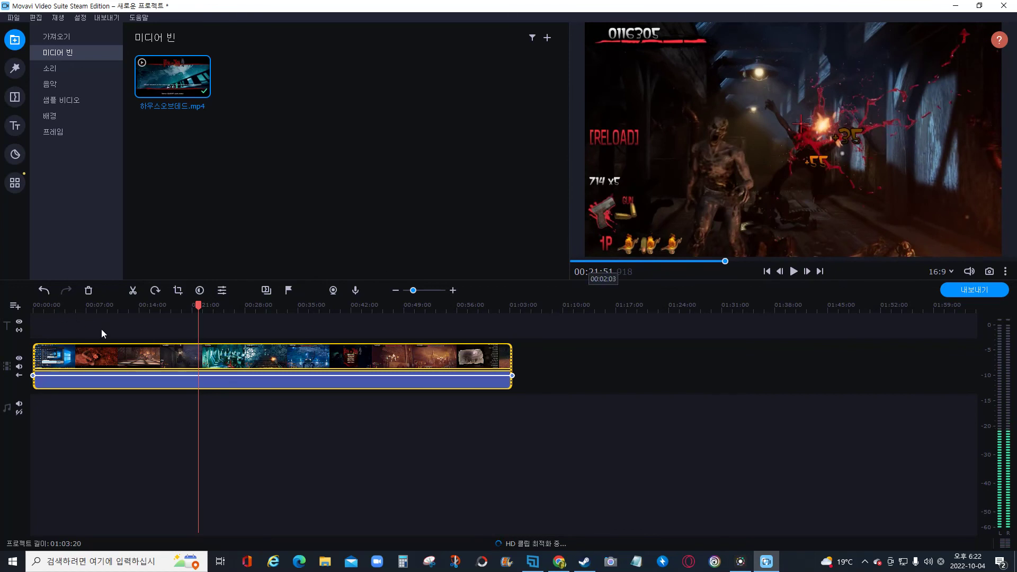
pyautogui.click(191, 355)
pyautogui.click(196, 353)
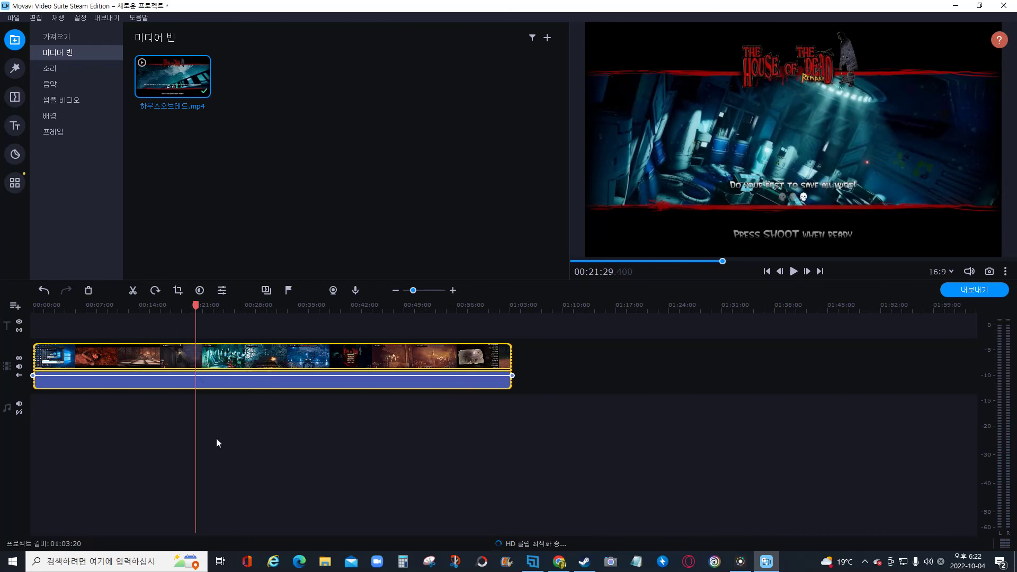
# Turn on reverse playback (거꾸로) in the clip's properties and move the playhead to 00:46:12 to check it.
pyautogui.click(222, 291)
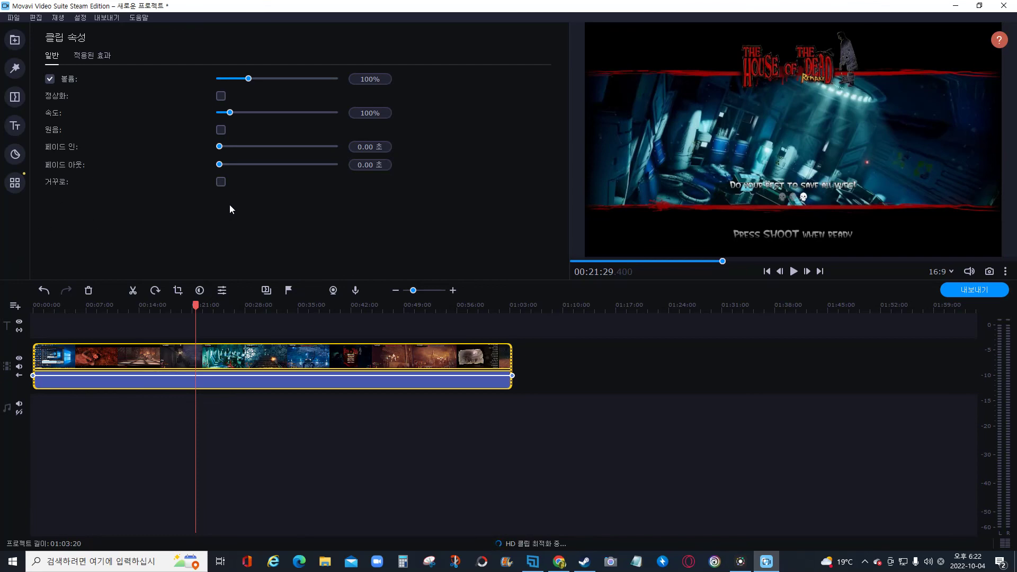
pyautogui.click(221, 182)
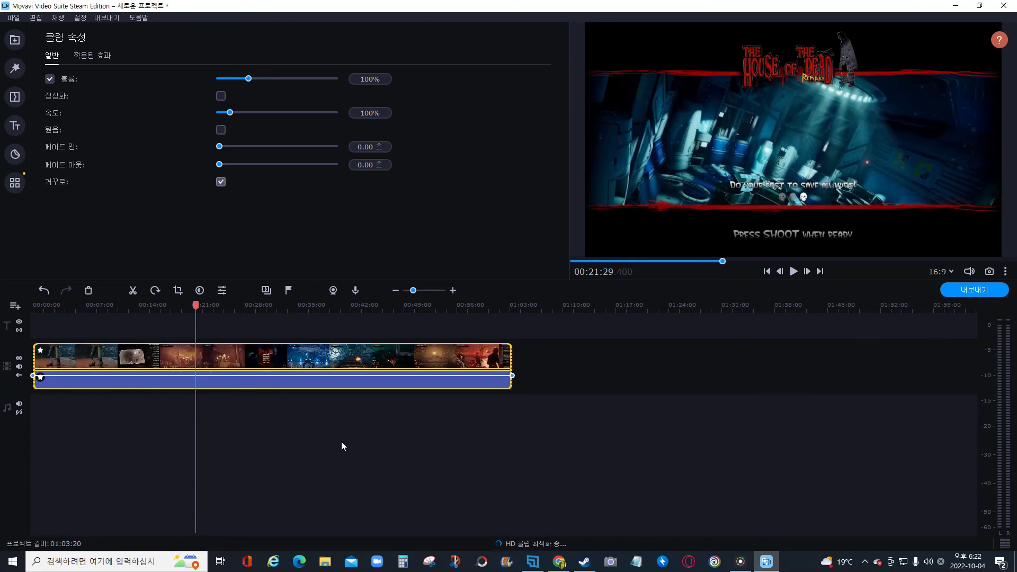
pyautogui.click(383, 358)
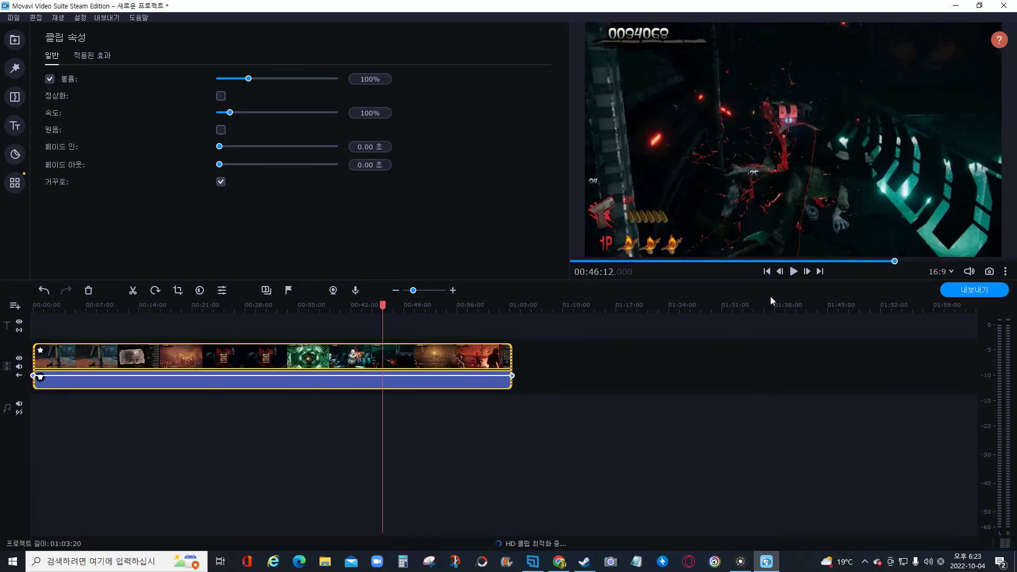